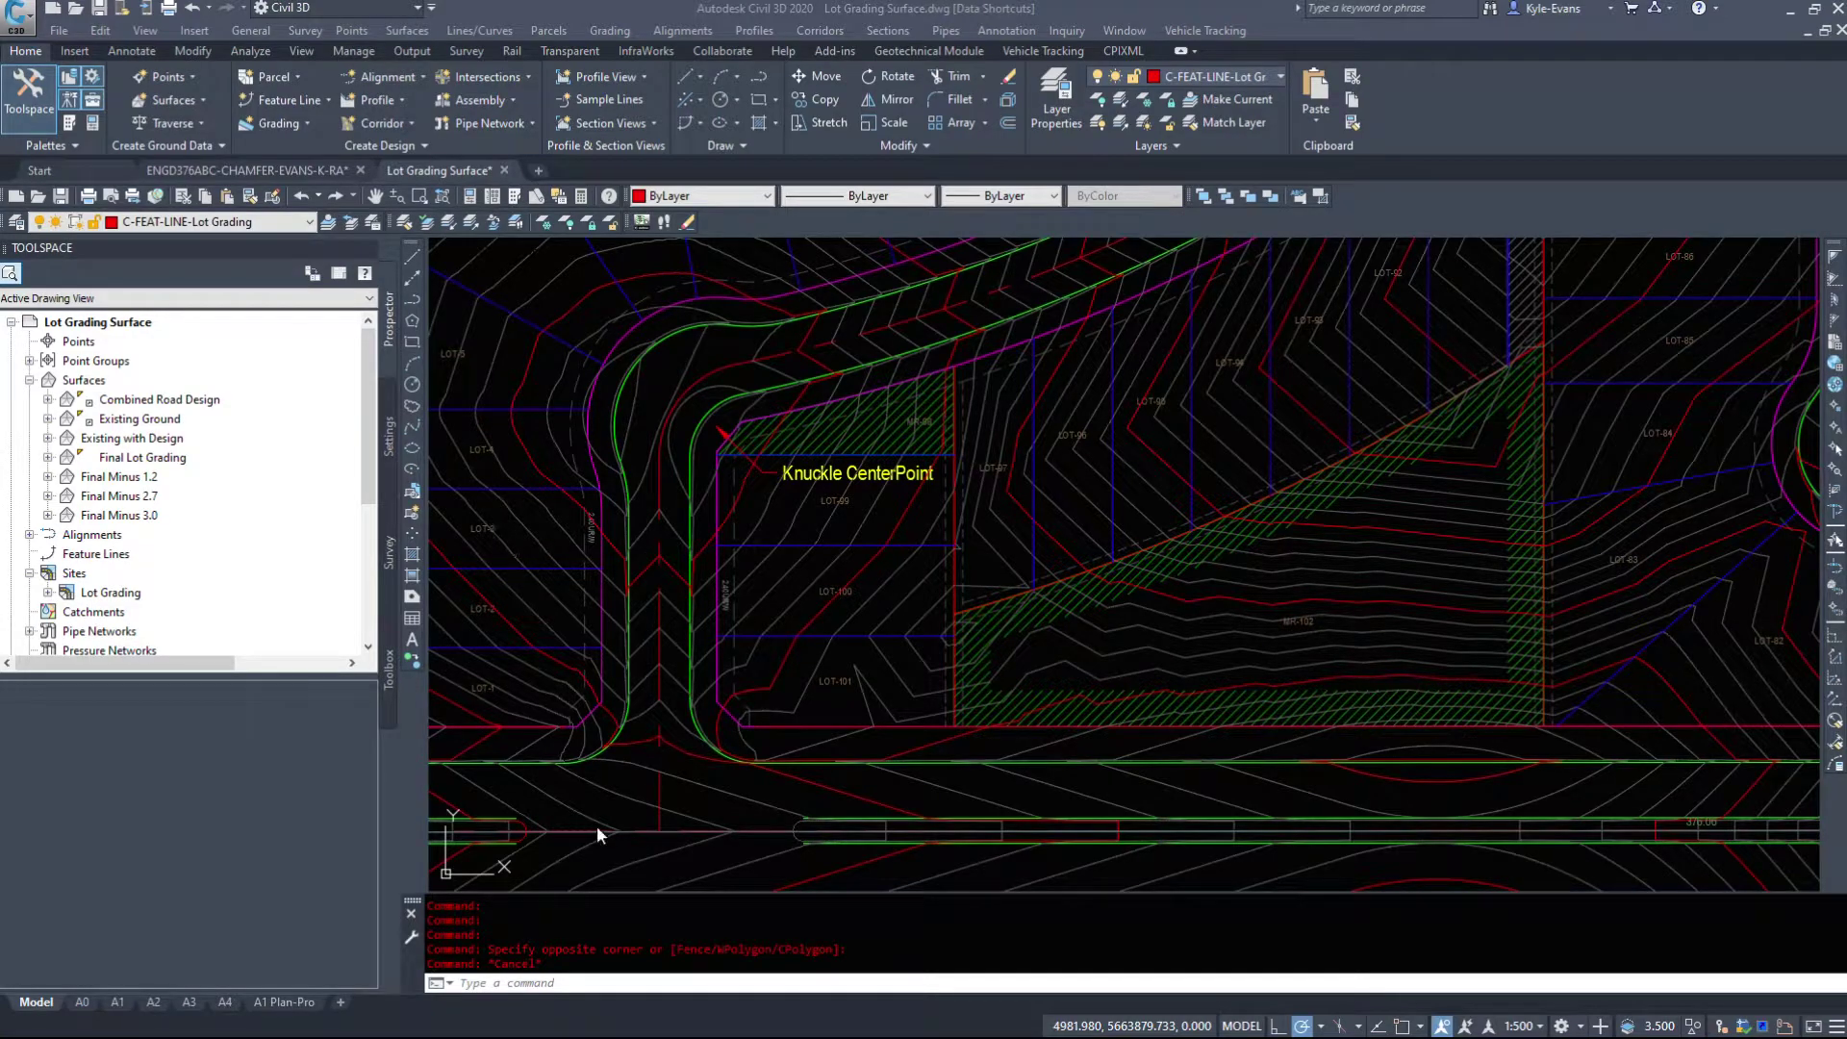
Show the Lot Grading Surface settings tree, restoring the Settings tab with the SETTINGS command.
{"action": "left_click", "coordinate": [390, 440]}
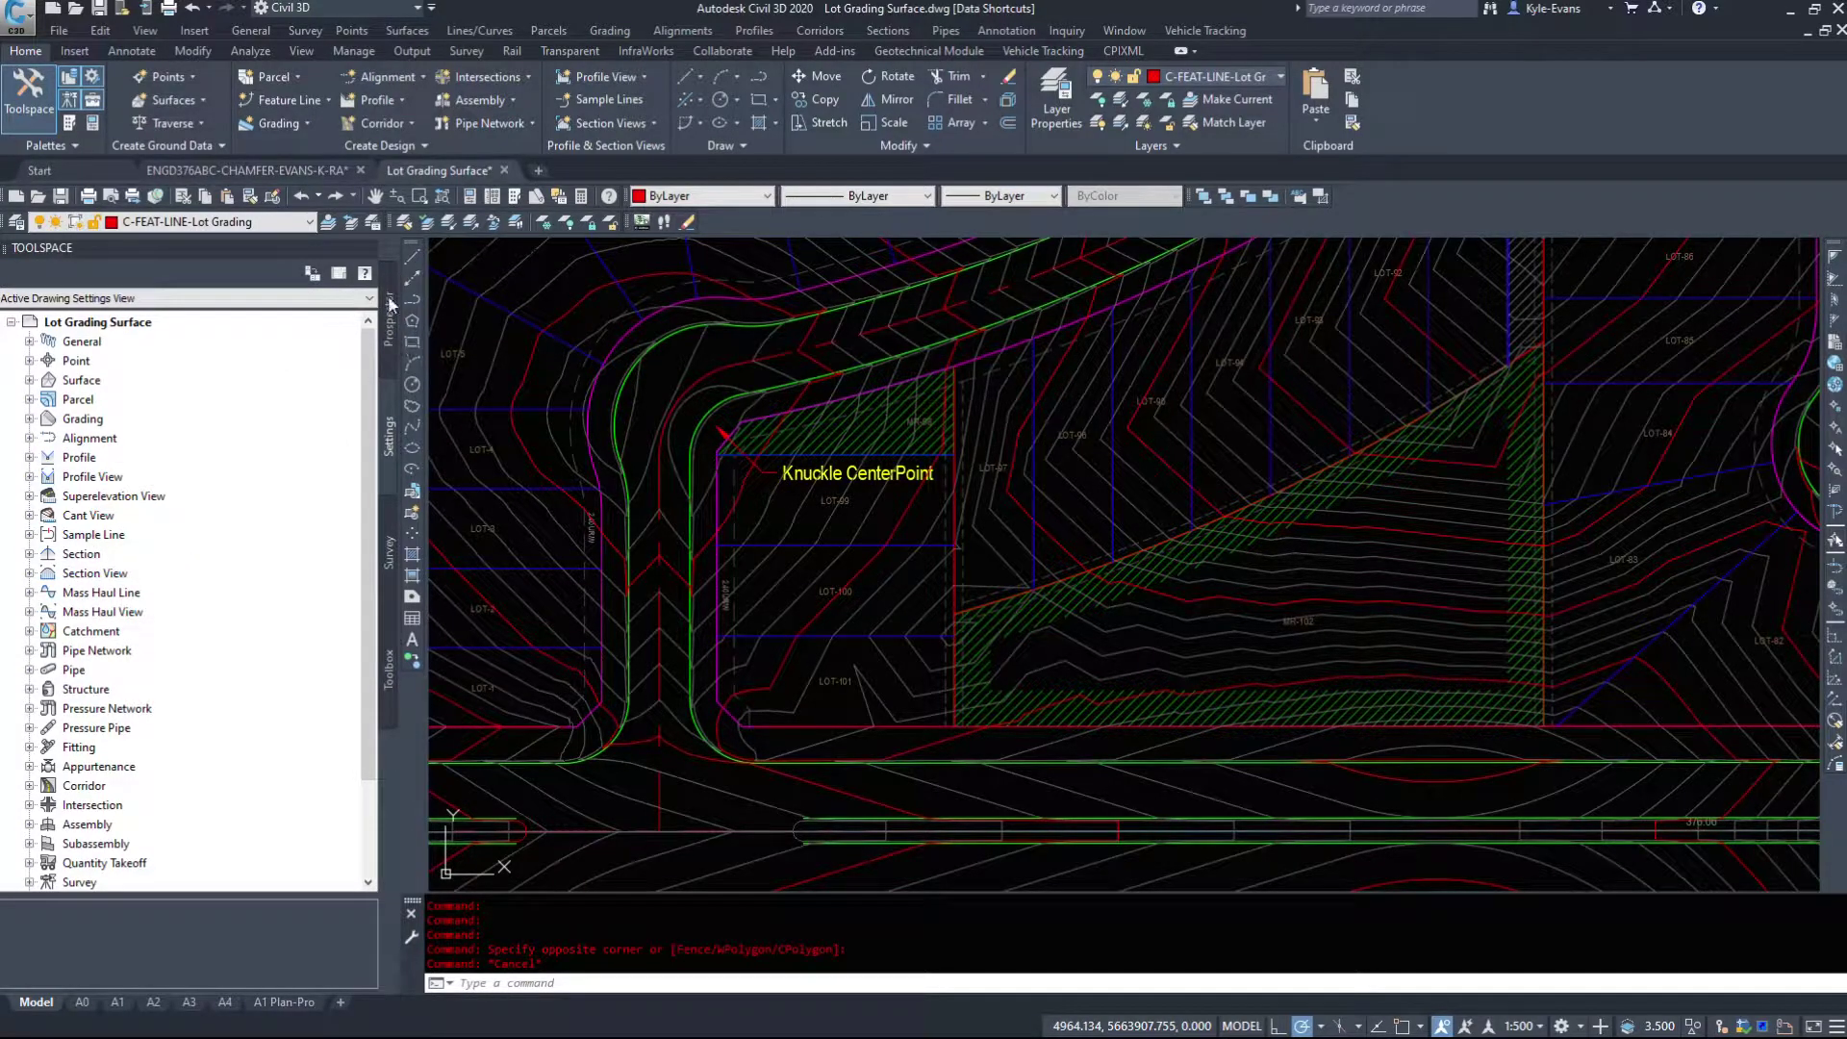
{"action": "left_click", "coordinate": [93, 78]}
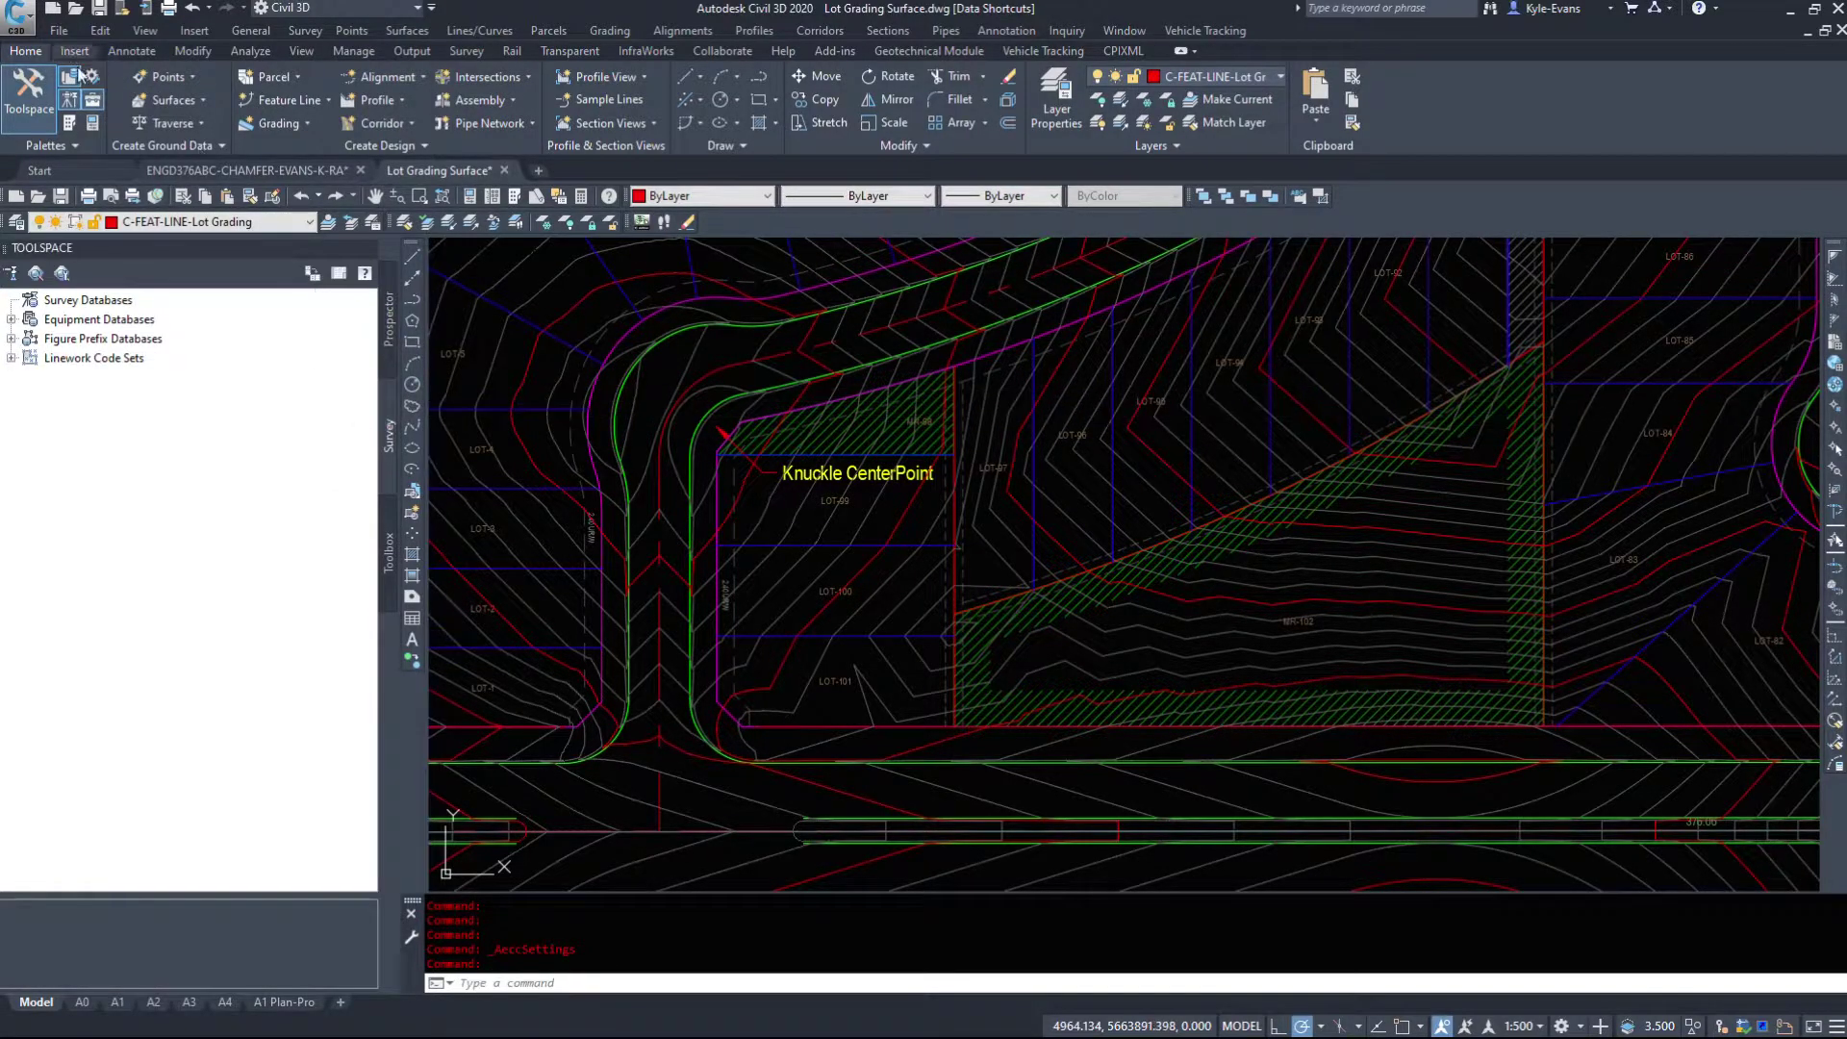
{"action": "left_click", "coordinate": [91, 76]}
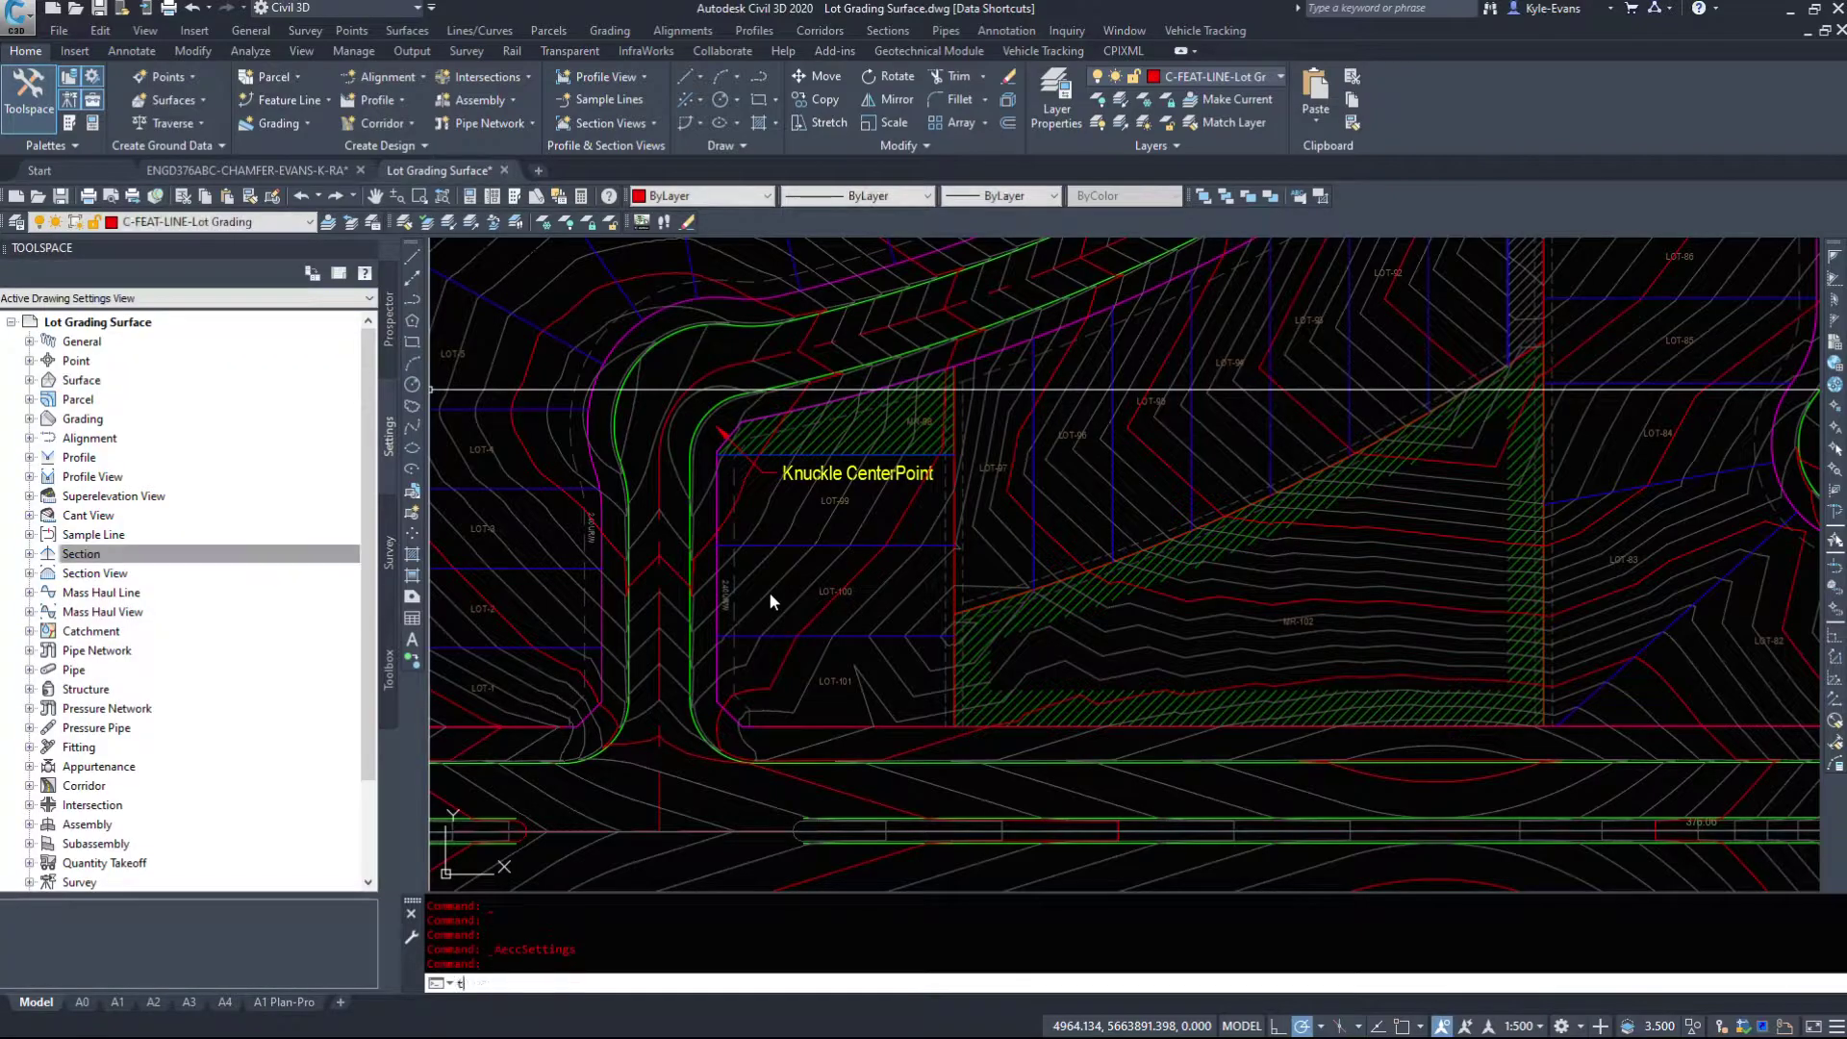
{"action": "type", "text": "ettings"}
{"action": "key", "text": "Return"}
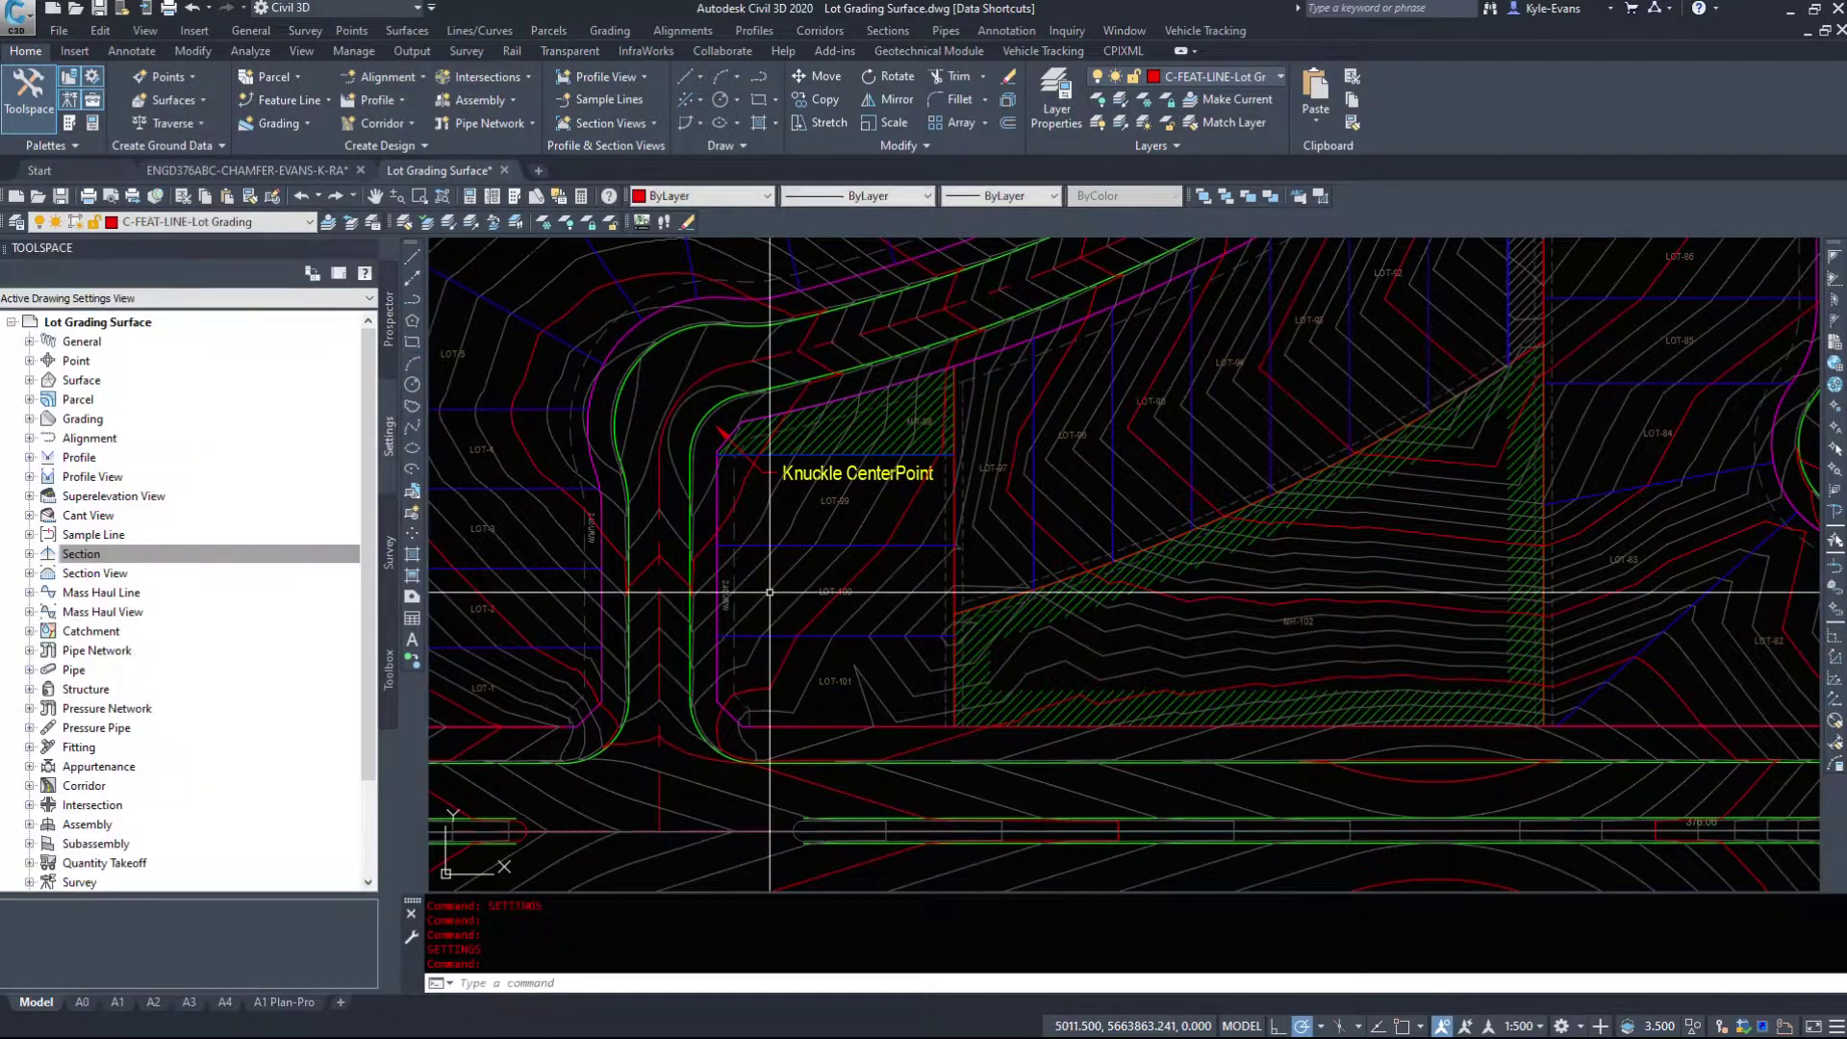
Switch the settings tree to Master View and collapse the Lot Grading Surface branch.
{"action": "left_click", "coordinate": [55, 299]}
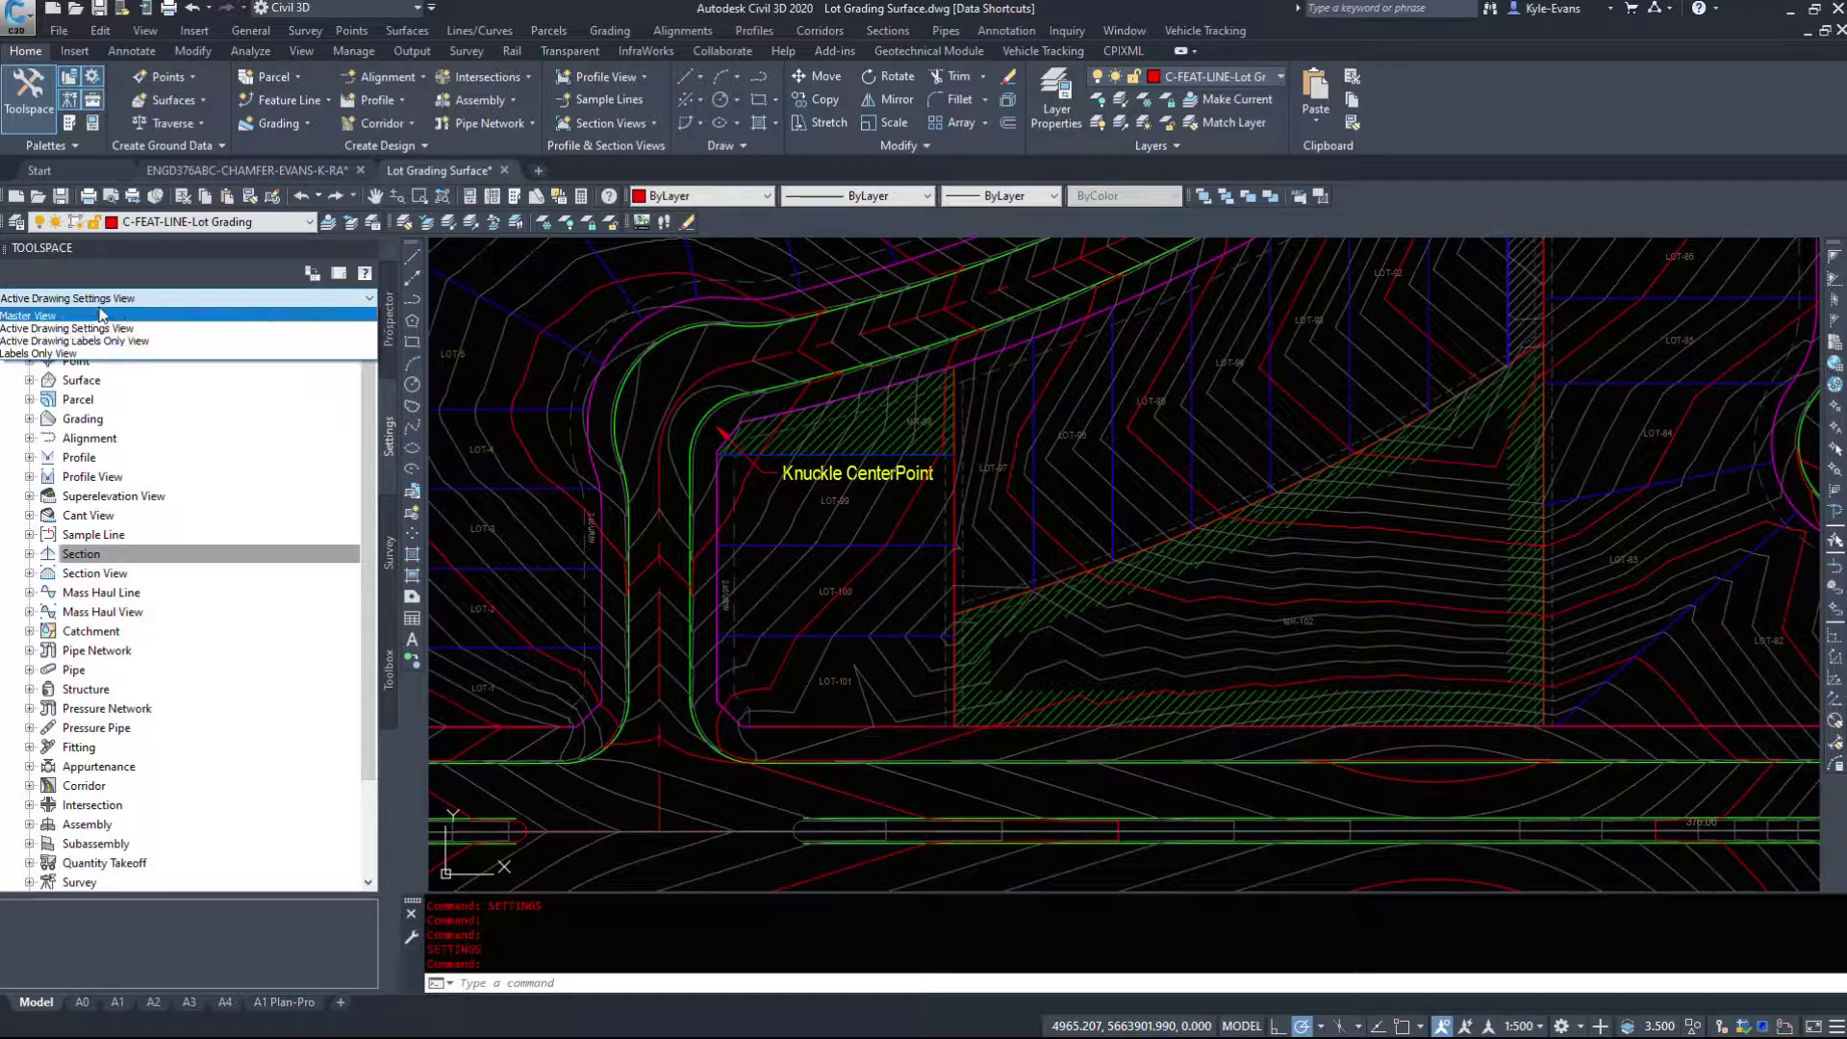
{"action": "left_click", "coordinate": [113, 299]}
{"action": "left_click", "coordinate": [71, 324]}
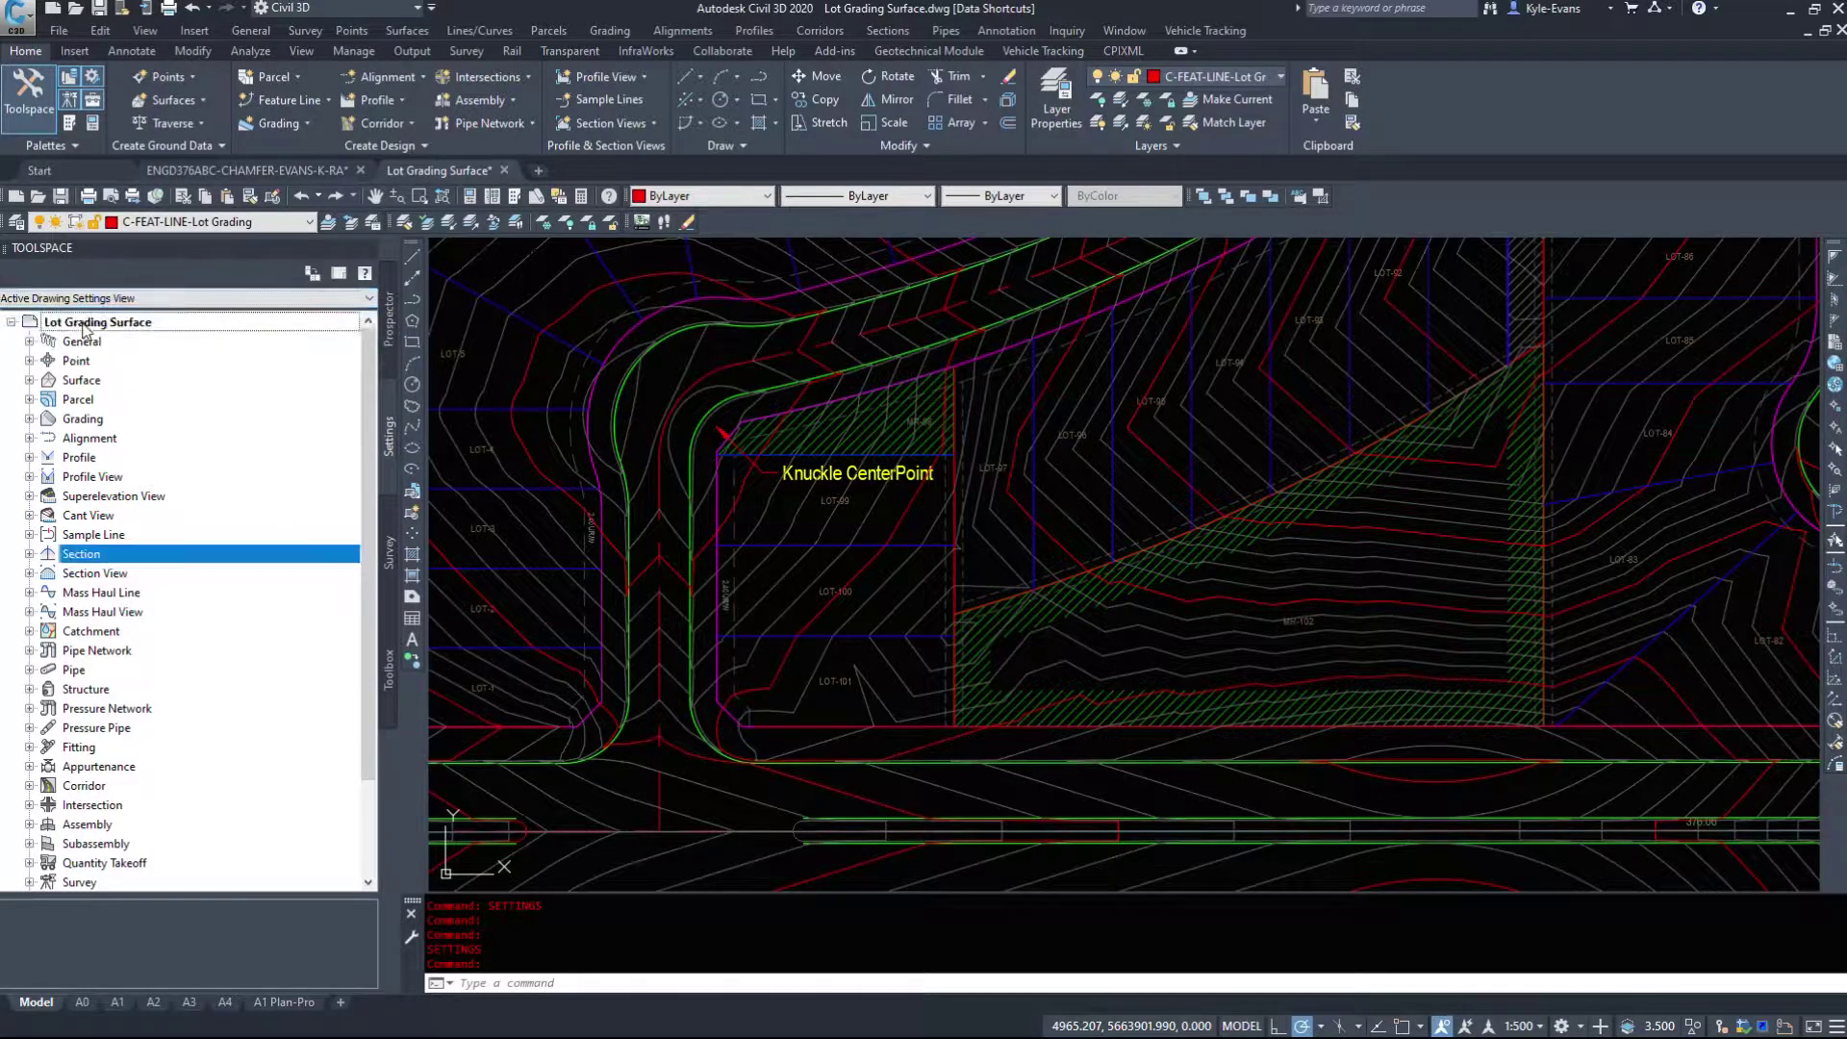
{"action": "left_click", "coordinate": [96, 298]}
{"action": "left_click", "coordinate": [77, 316]}
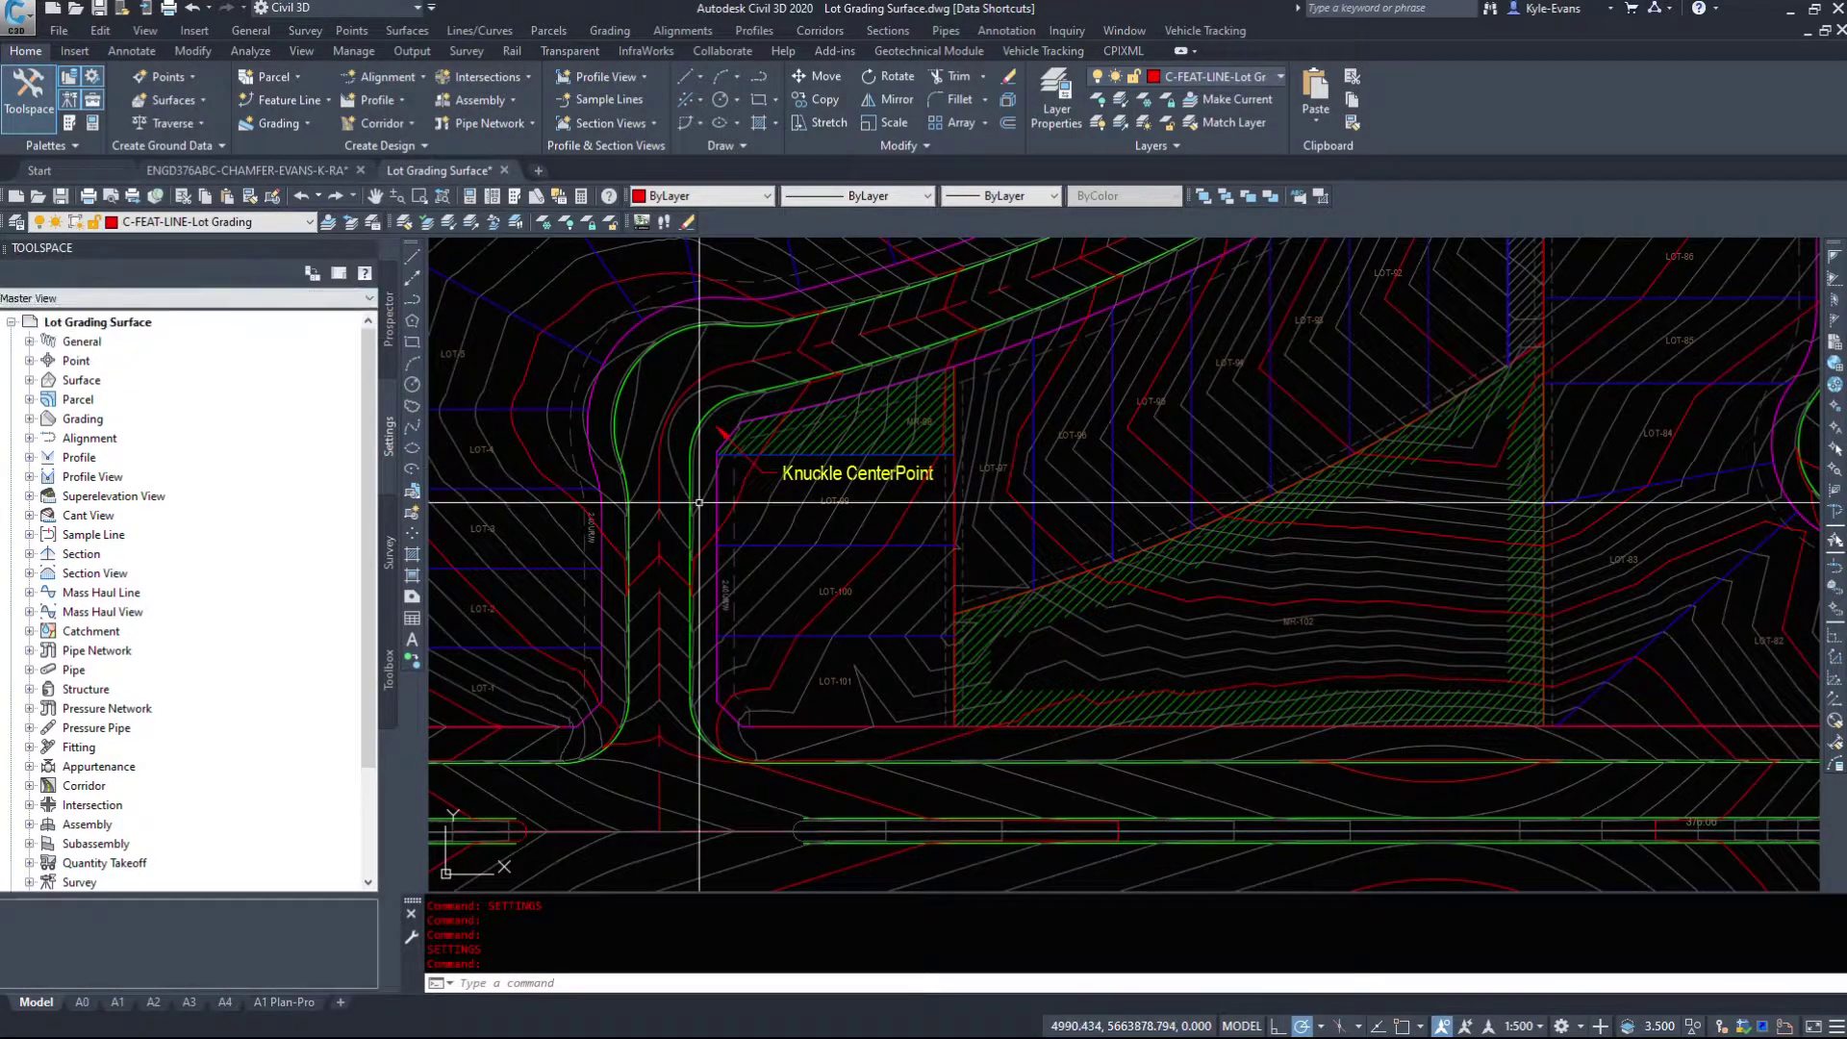
{"action": "left_click", "coordinate": [13, 324]}
{"action": "left_click", "coordinate": [13, 323]}
{"action": "left_click", "coordinate": [12, 324]}
{"action": "left_click", "coordinate": [13, 323]}
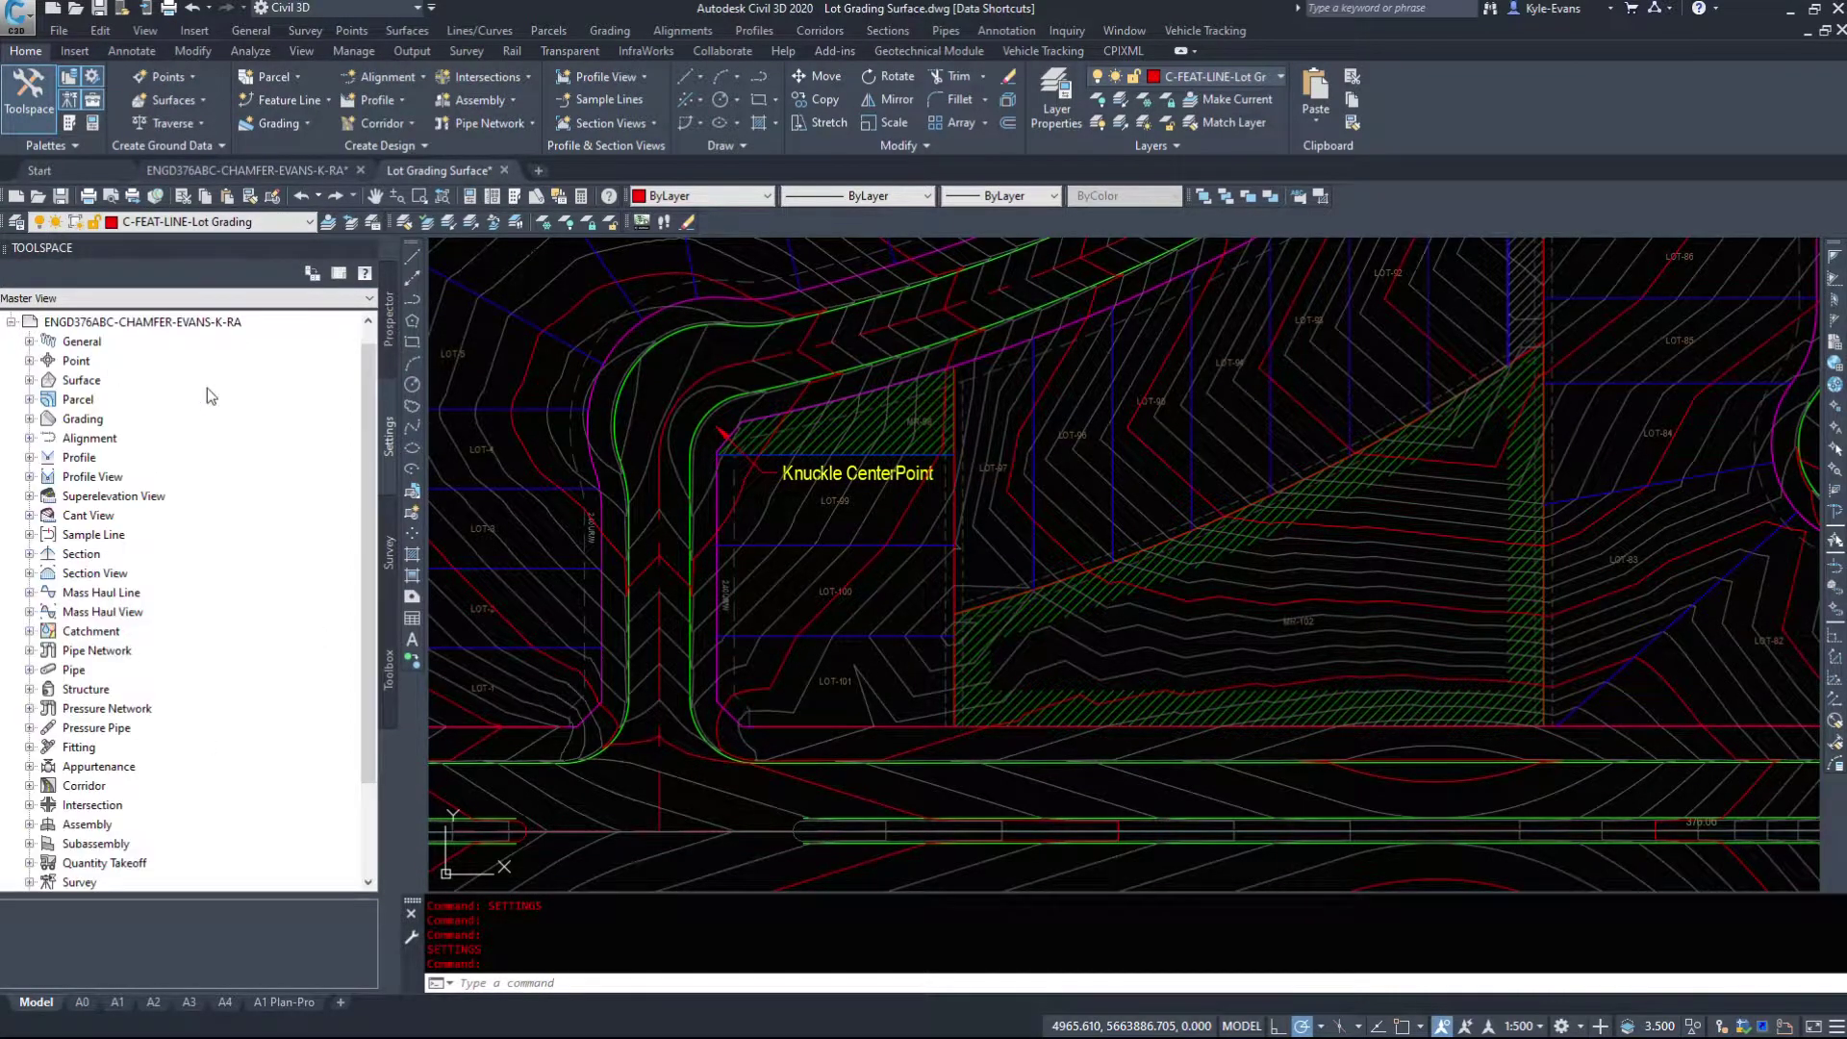
{"action": "left_click", "coordinate": [12, 323]}
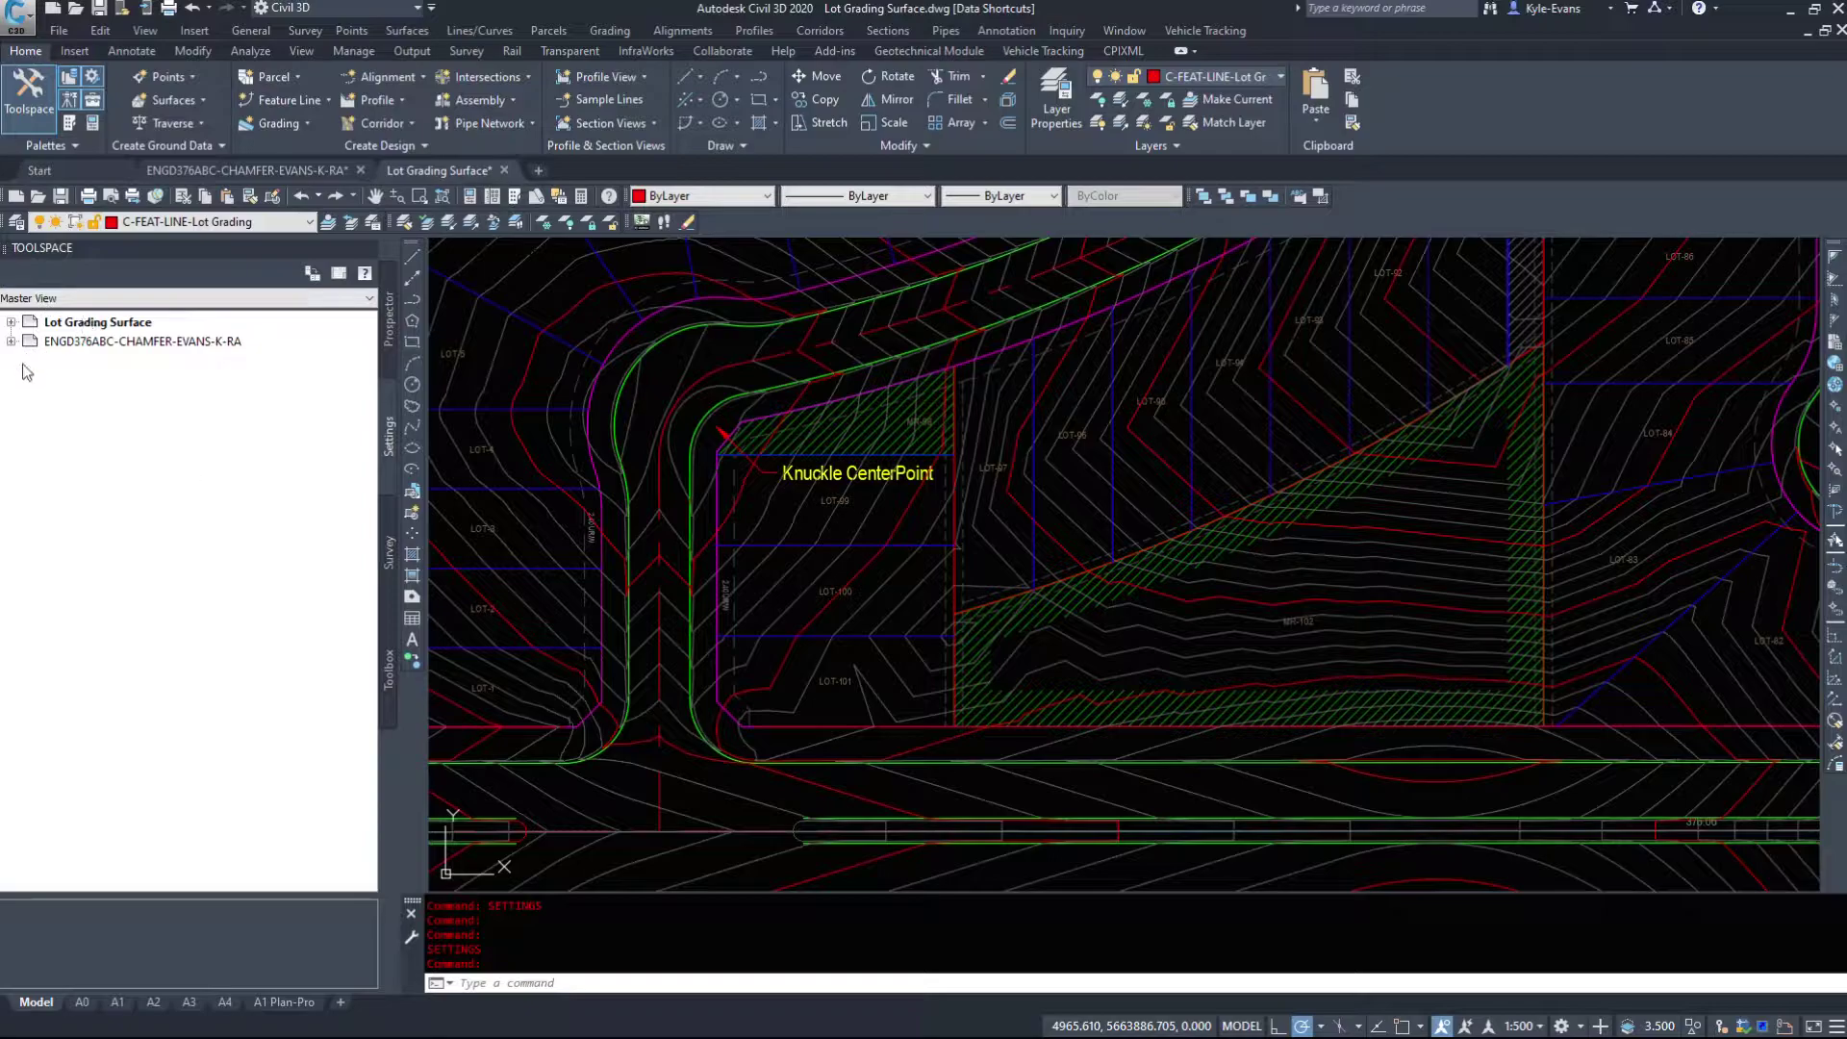
Browse ENGD376ABC's General > Multipurpose > Marker Styles, selecting EDDT Assembly, then collapse it.
{"action": "left_click", "coordinate": [12, 342]}
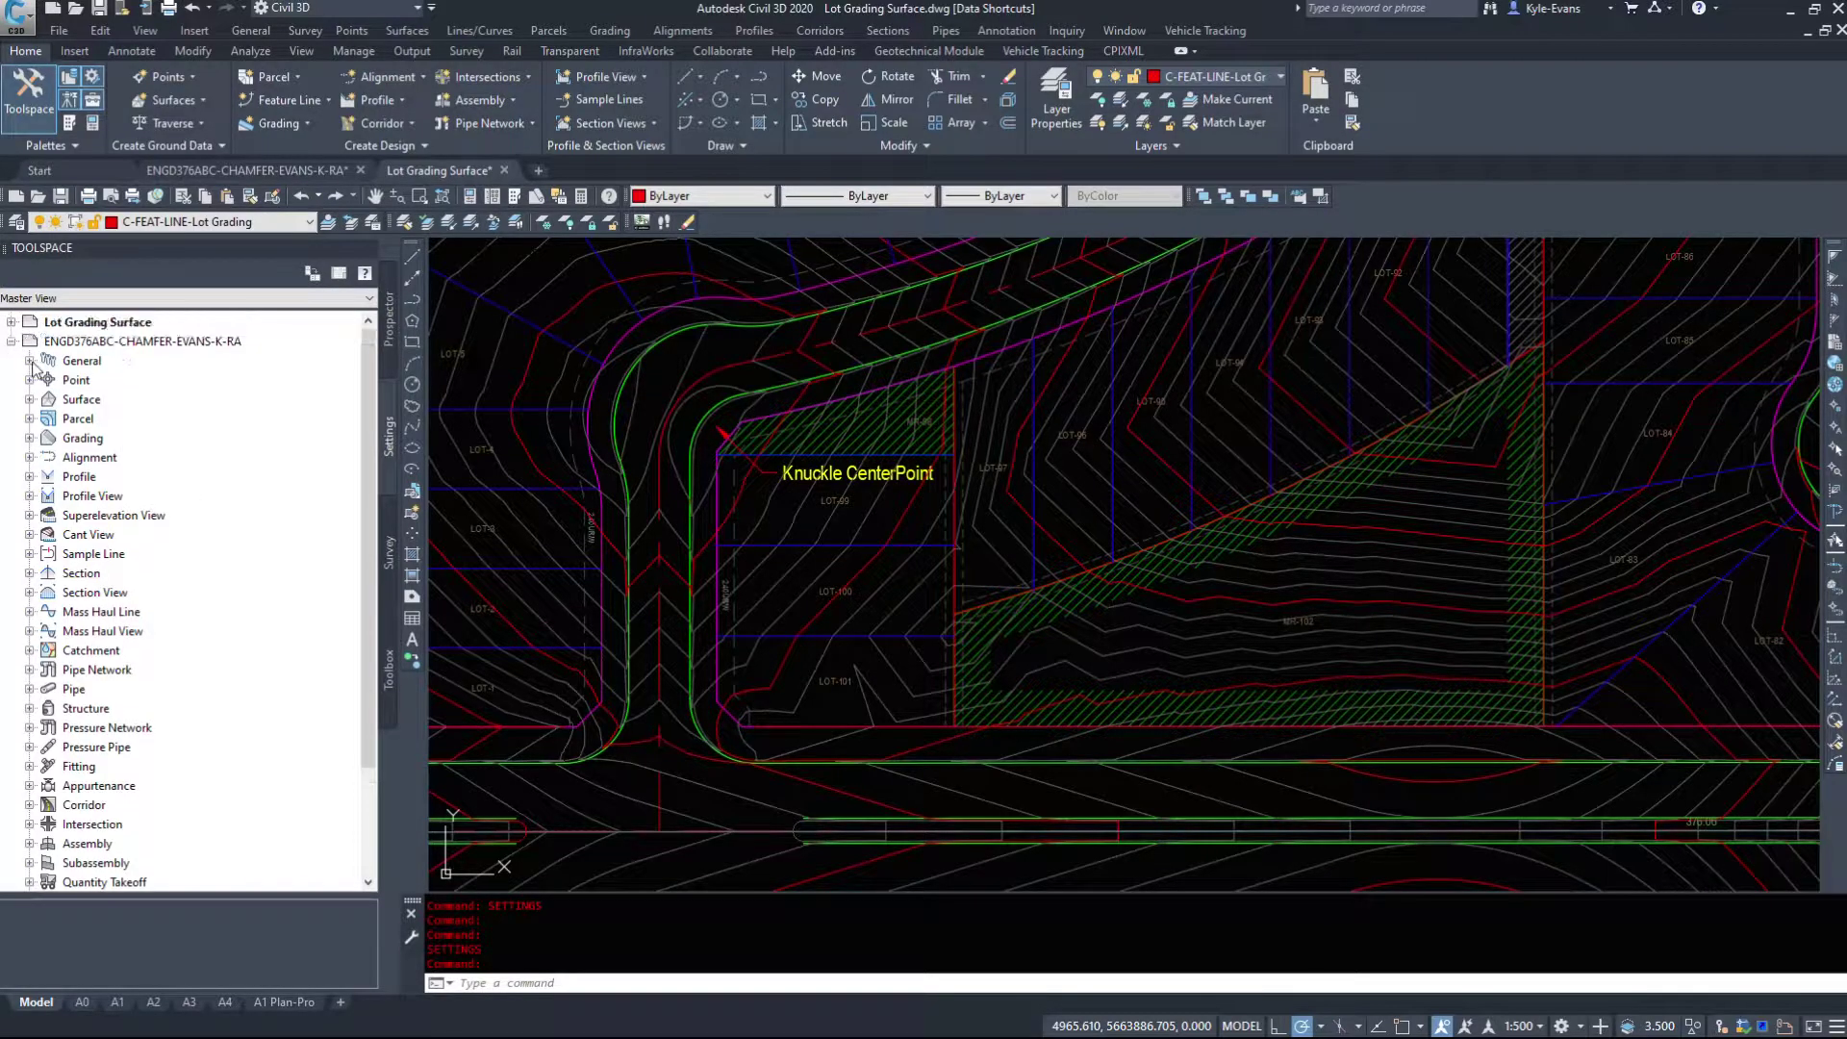
{"action": "left_click", "coordinate": [30, 361]}
{"action": "left_click", "coordinate": [48, 381]}
{"action": "left_click", "coordinate": [67, 399]}
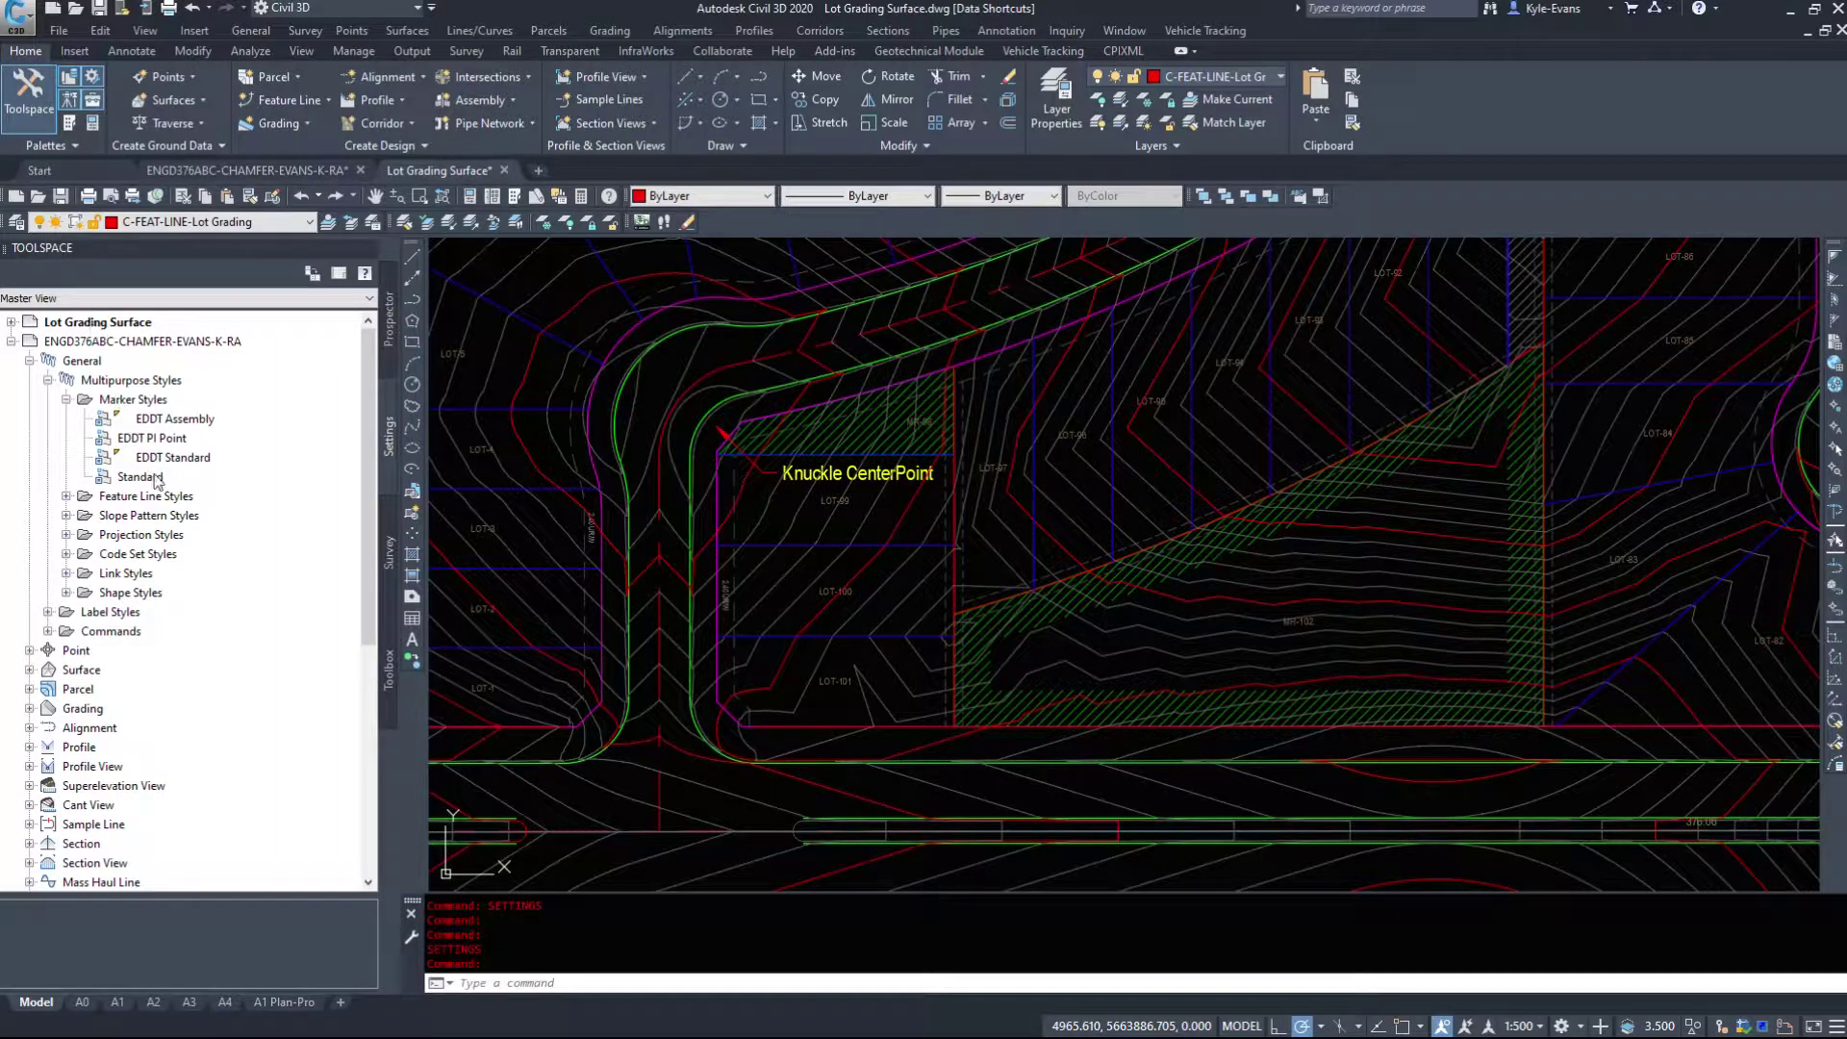
{"action": "left_click", "coordinate": [173, 420]}
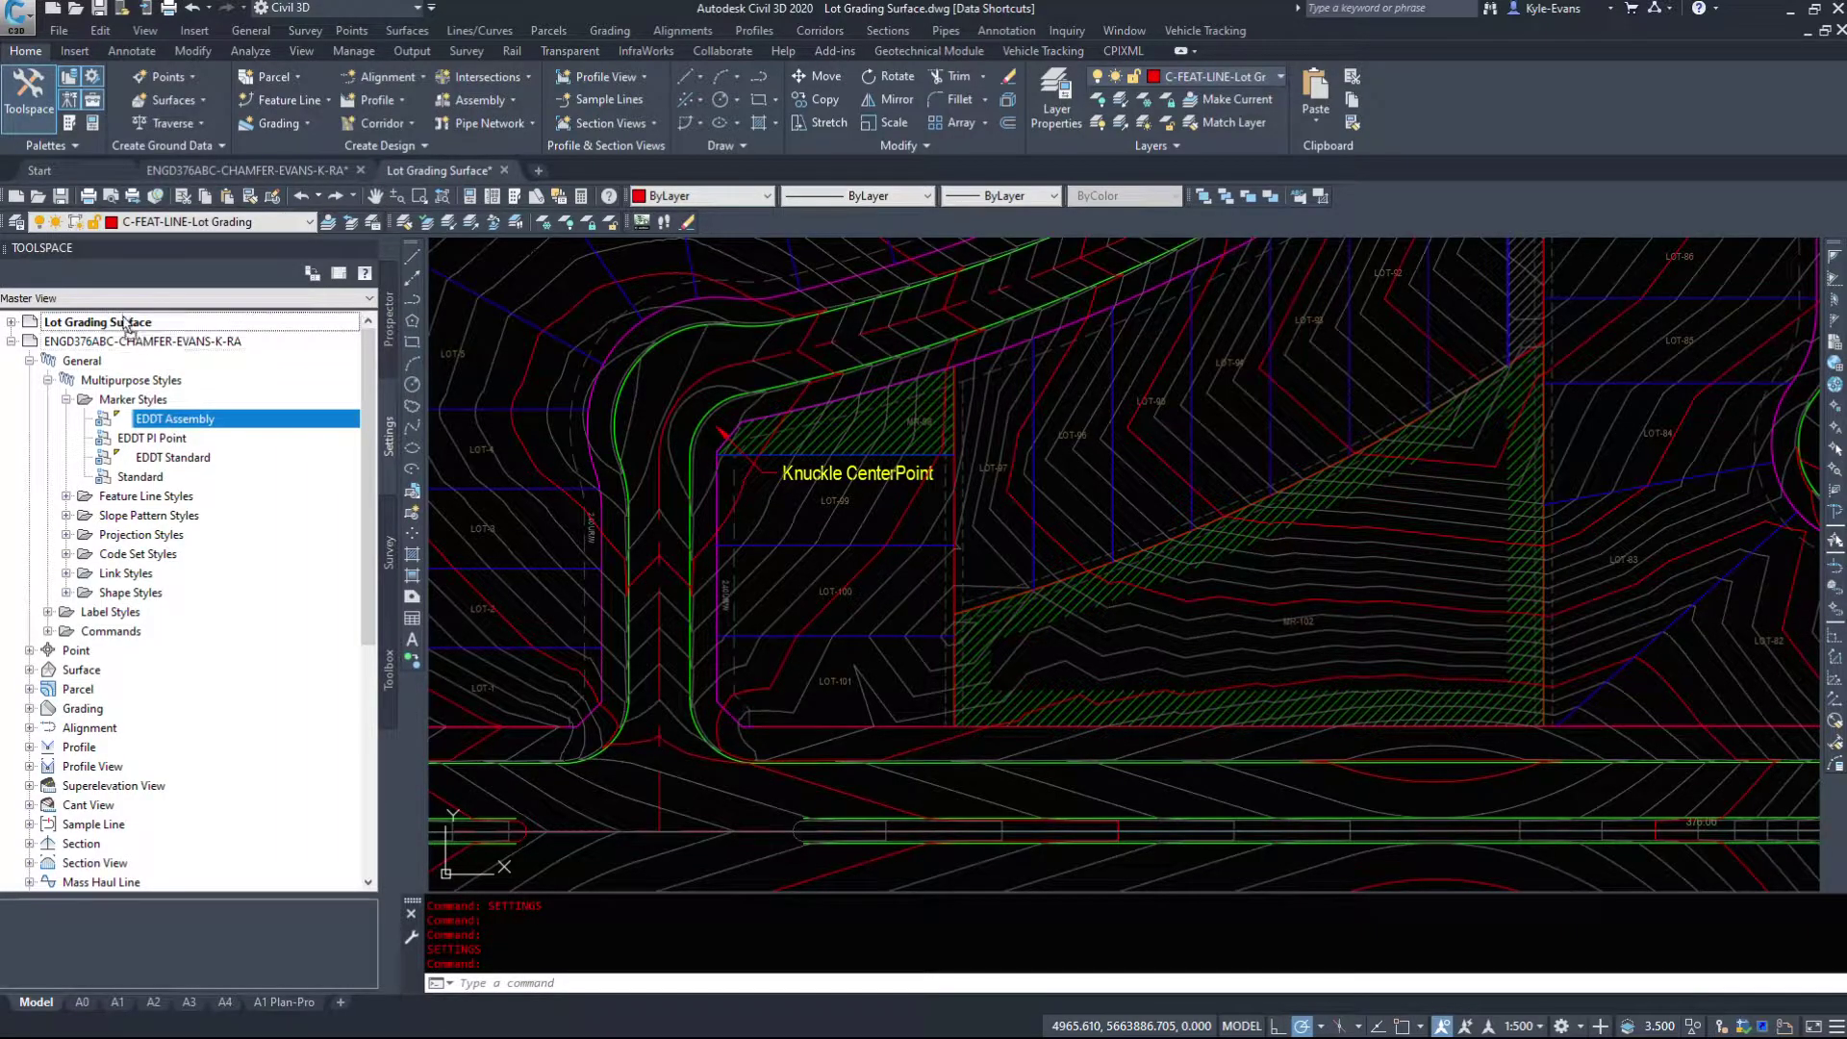
{"action": "left_click", "coordinate": [11, 342]}
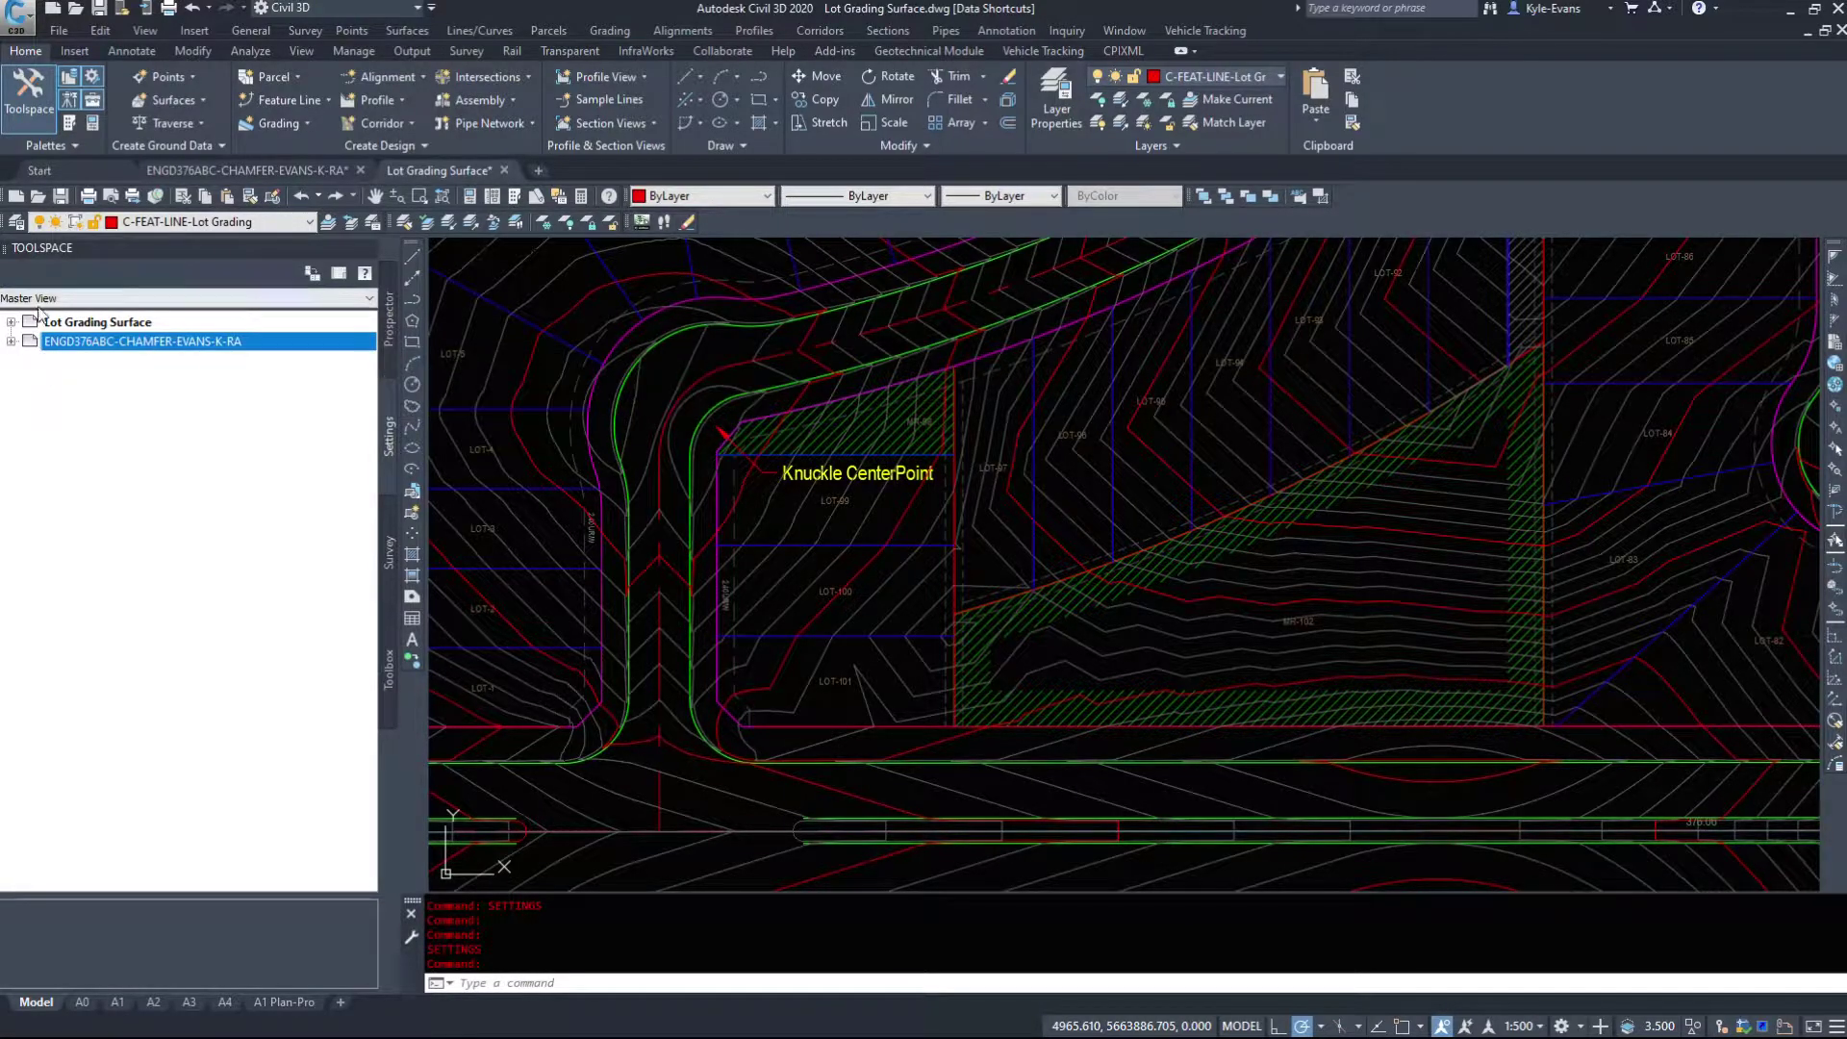
Switch to a view showing only the active drawing and collapse it to its root.
{"action": "left_click", "coordinate": [46, 299]}
{"action": "left_click", "coordinate": [54, 328]}
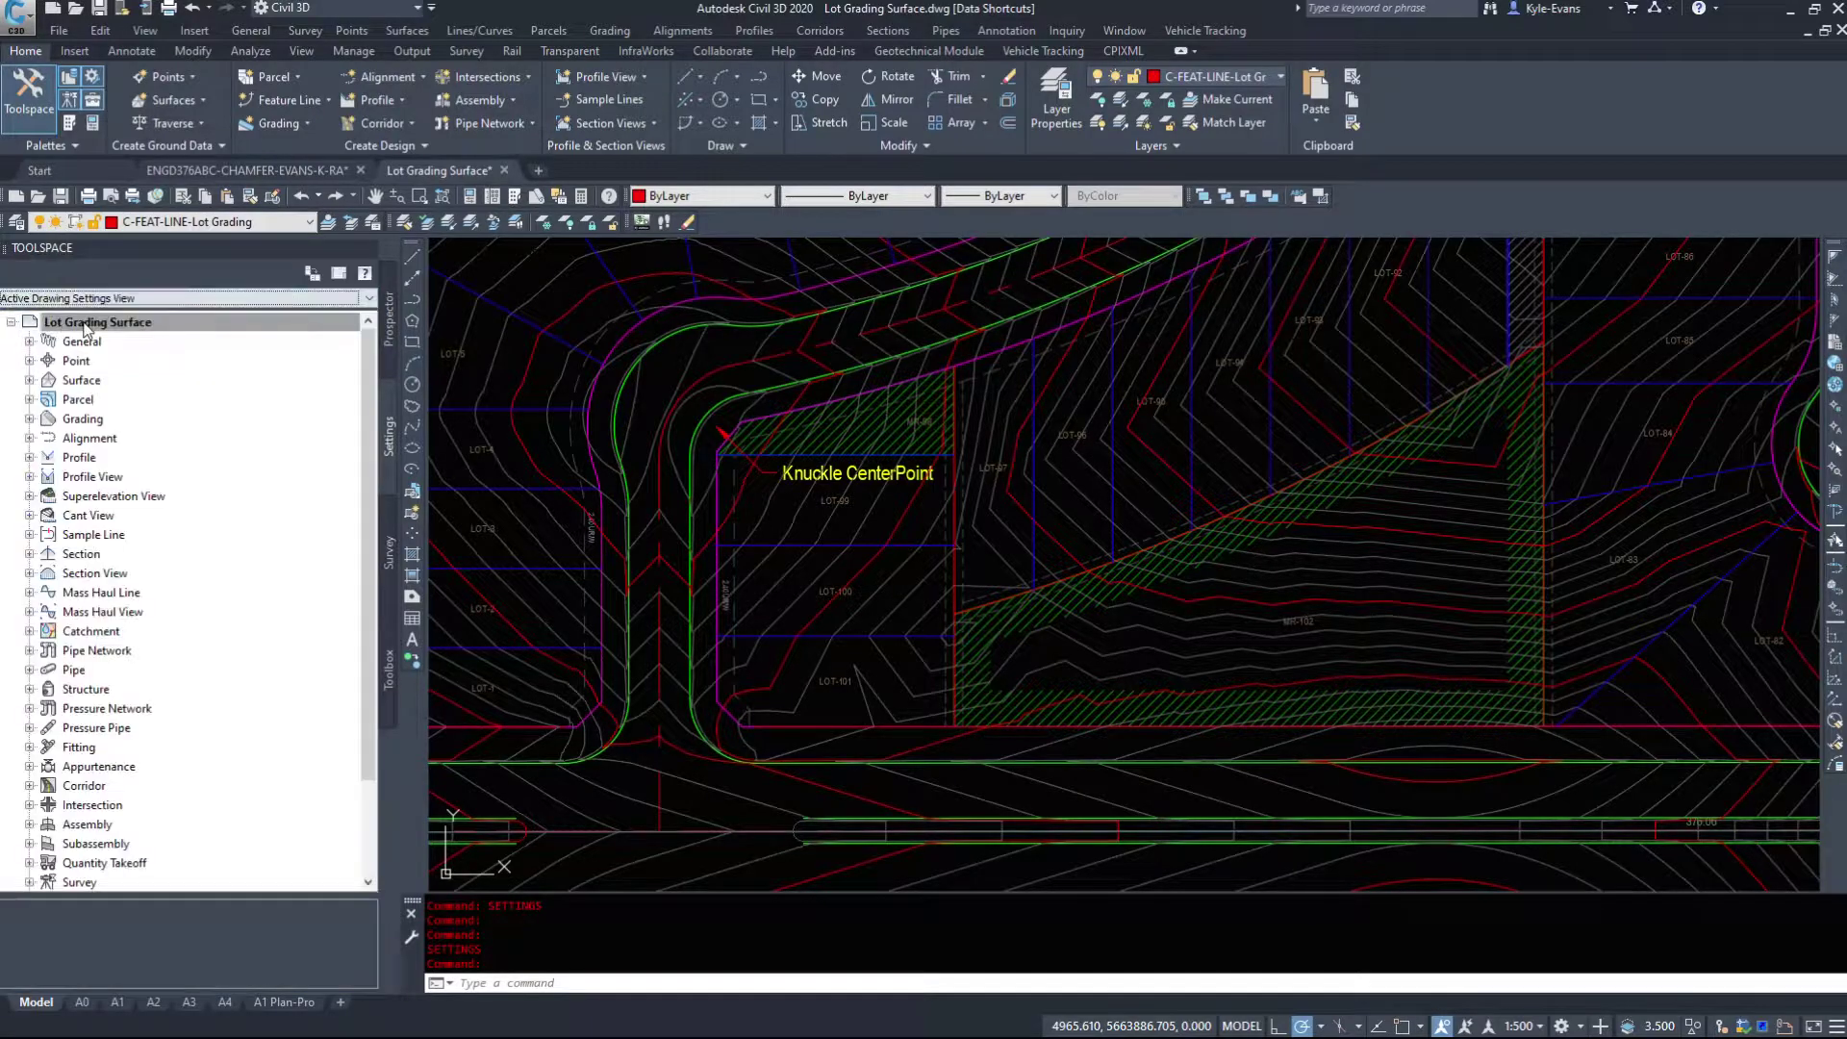
{"action": "scroll", "coordinate": [144, 460], "scroll_direction": "down", "scroll_amount": 3}
{"action": "scroll", "coordinate": [189, 658], "scroll_direction": "up", "scroll_amount": 3}
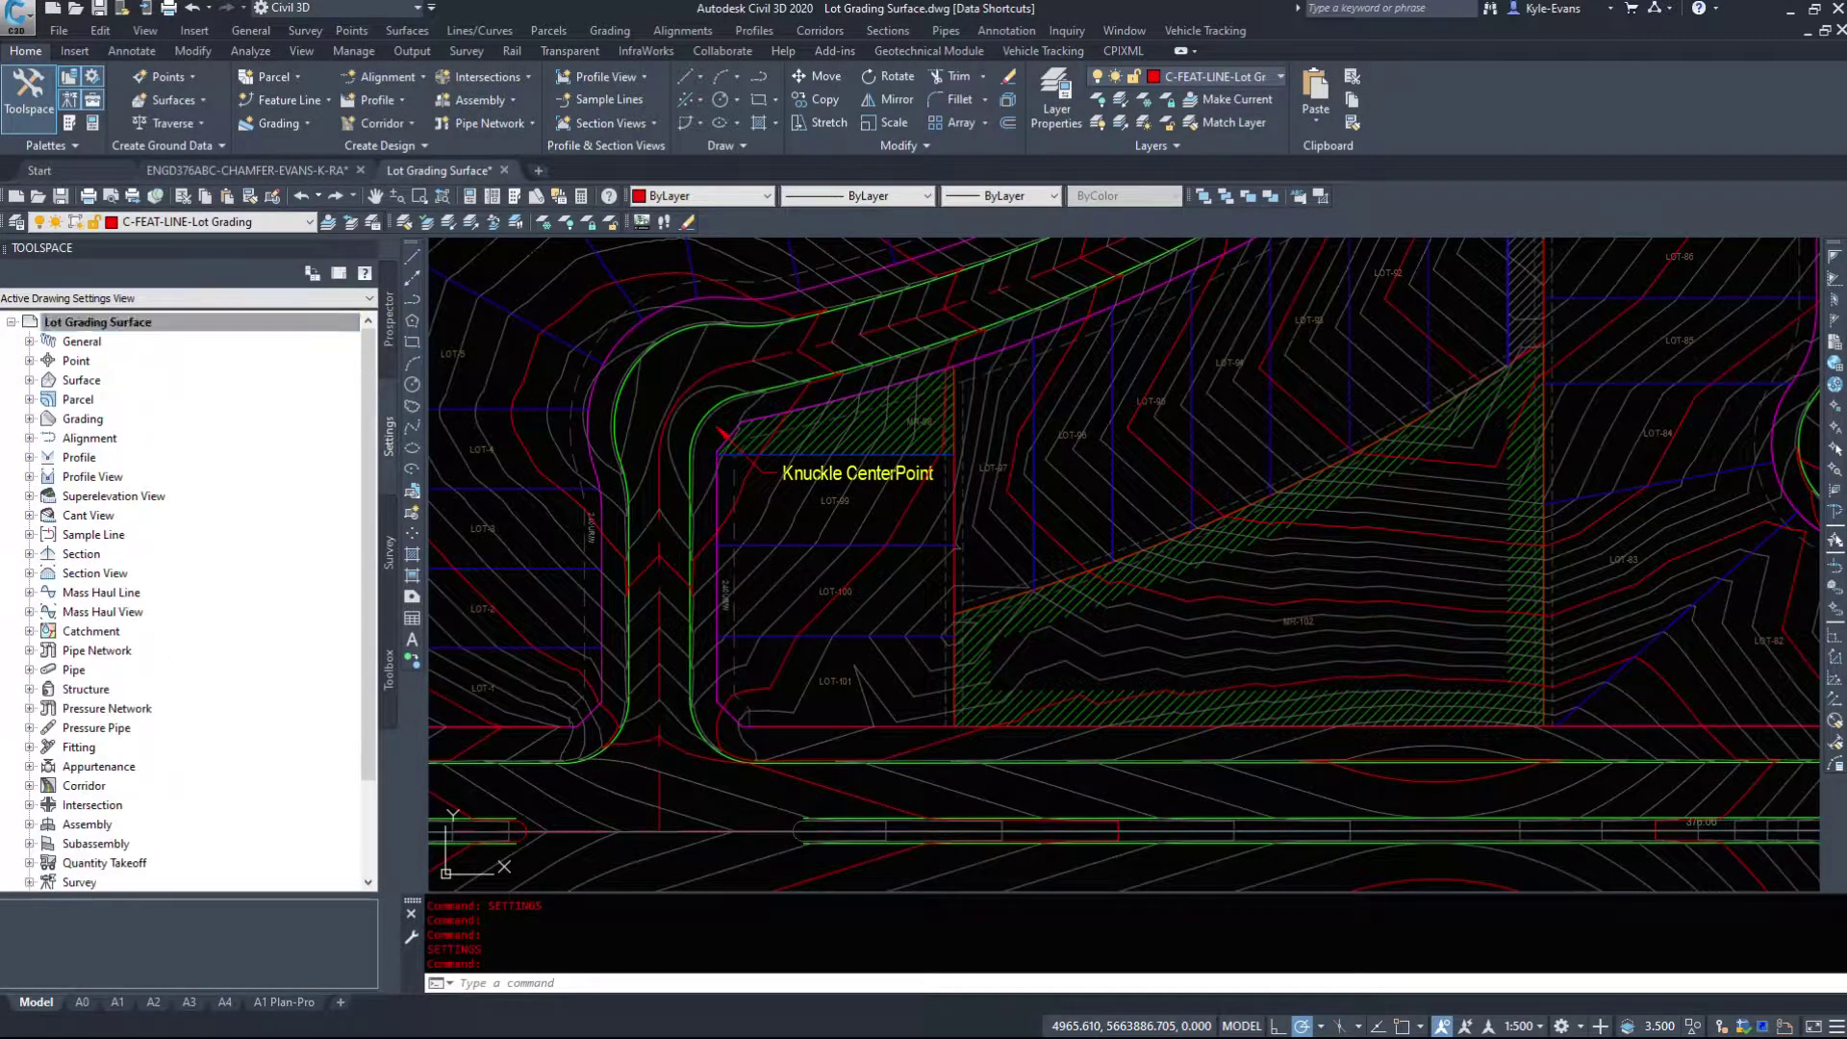
{"action": "left_click", "coordinate": [10, 323]}
Use Active Drawing Labels Only View to browse the Point, Surface and Multipurpose label styles.
{"action": "left_click", "coordinate": [96, 298]}
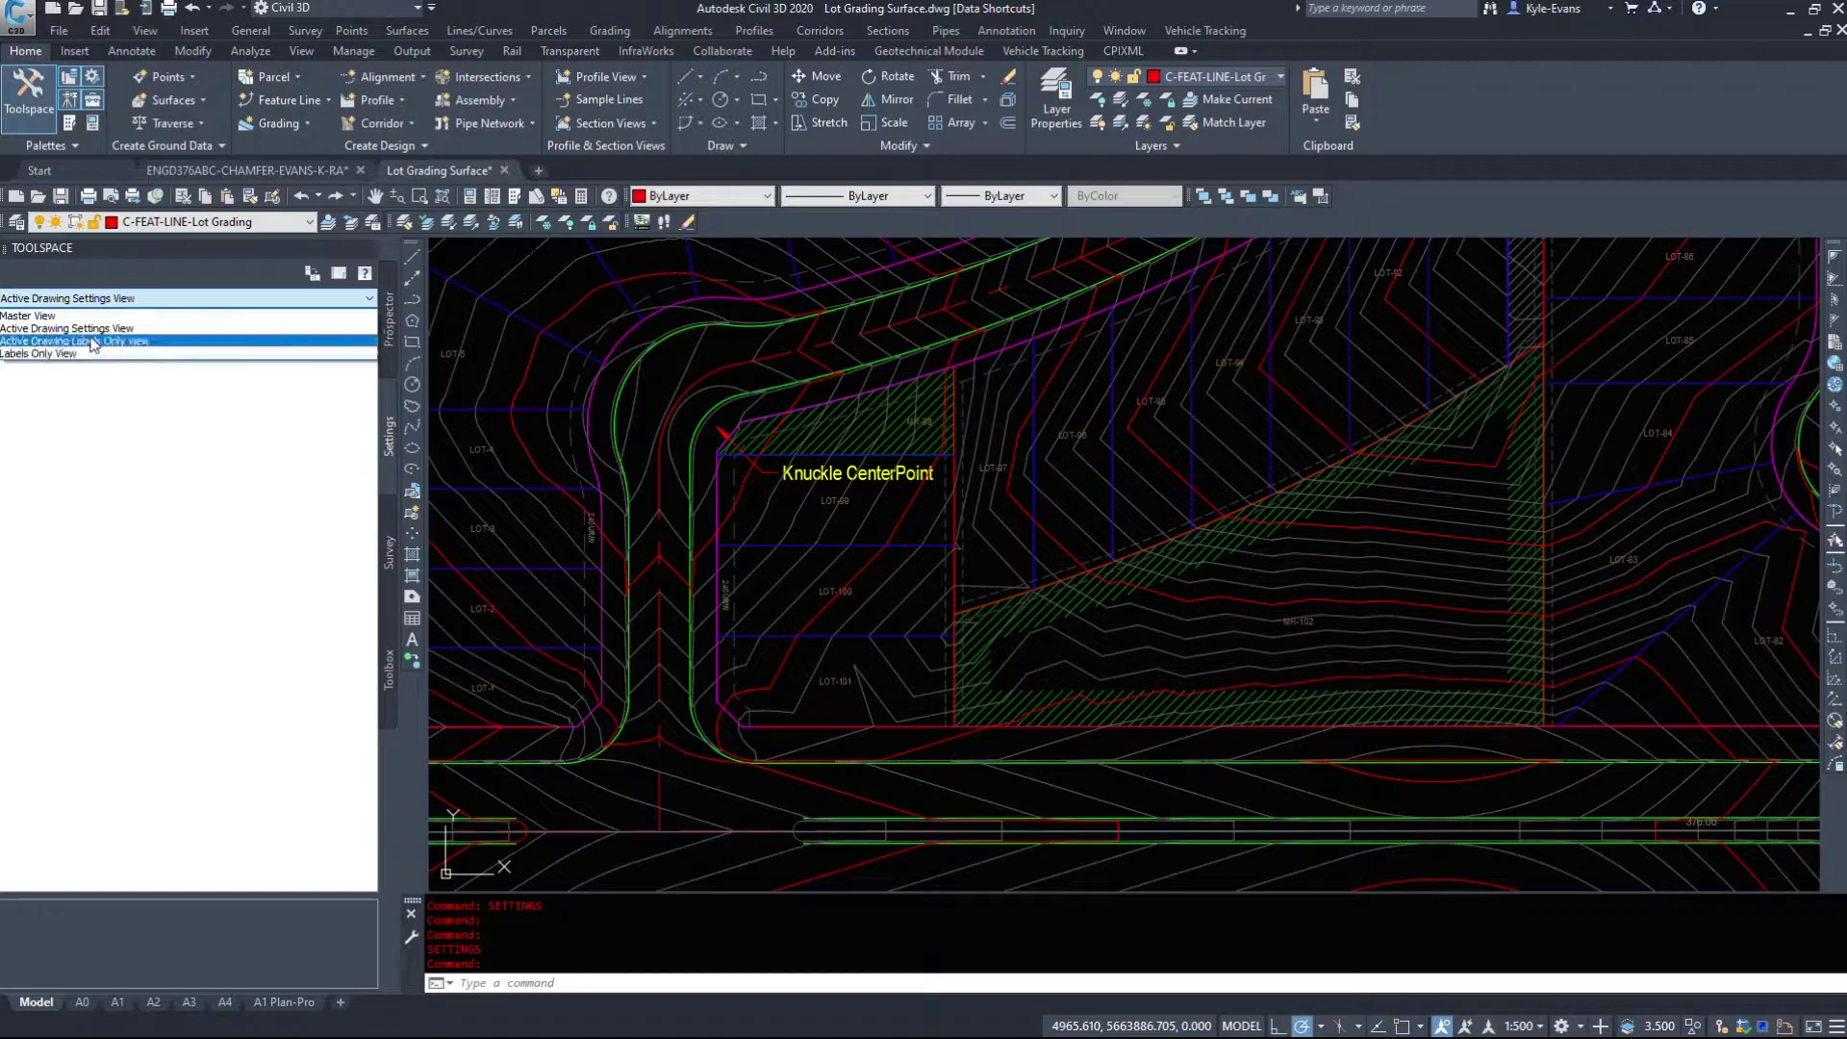
{"action": "left_click", "coordinate": [97, 341]}
{"action": "left_click", "coordinate": [29, 341]}
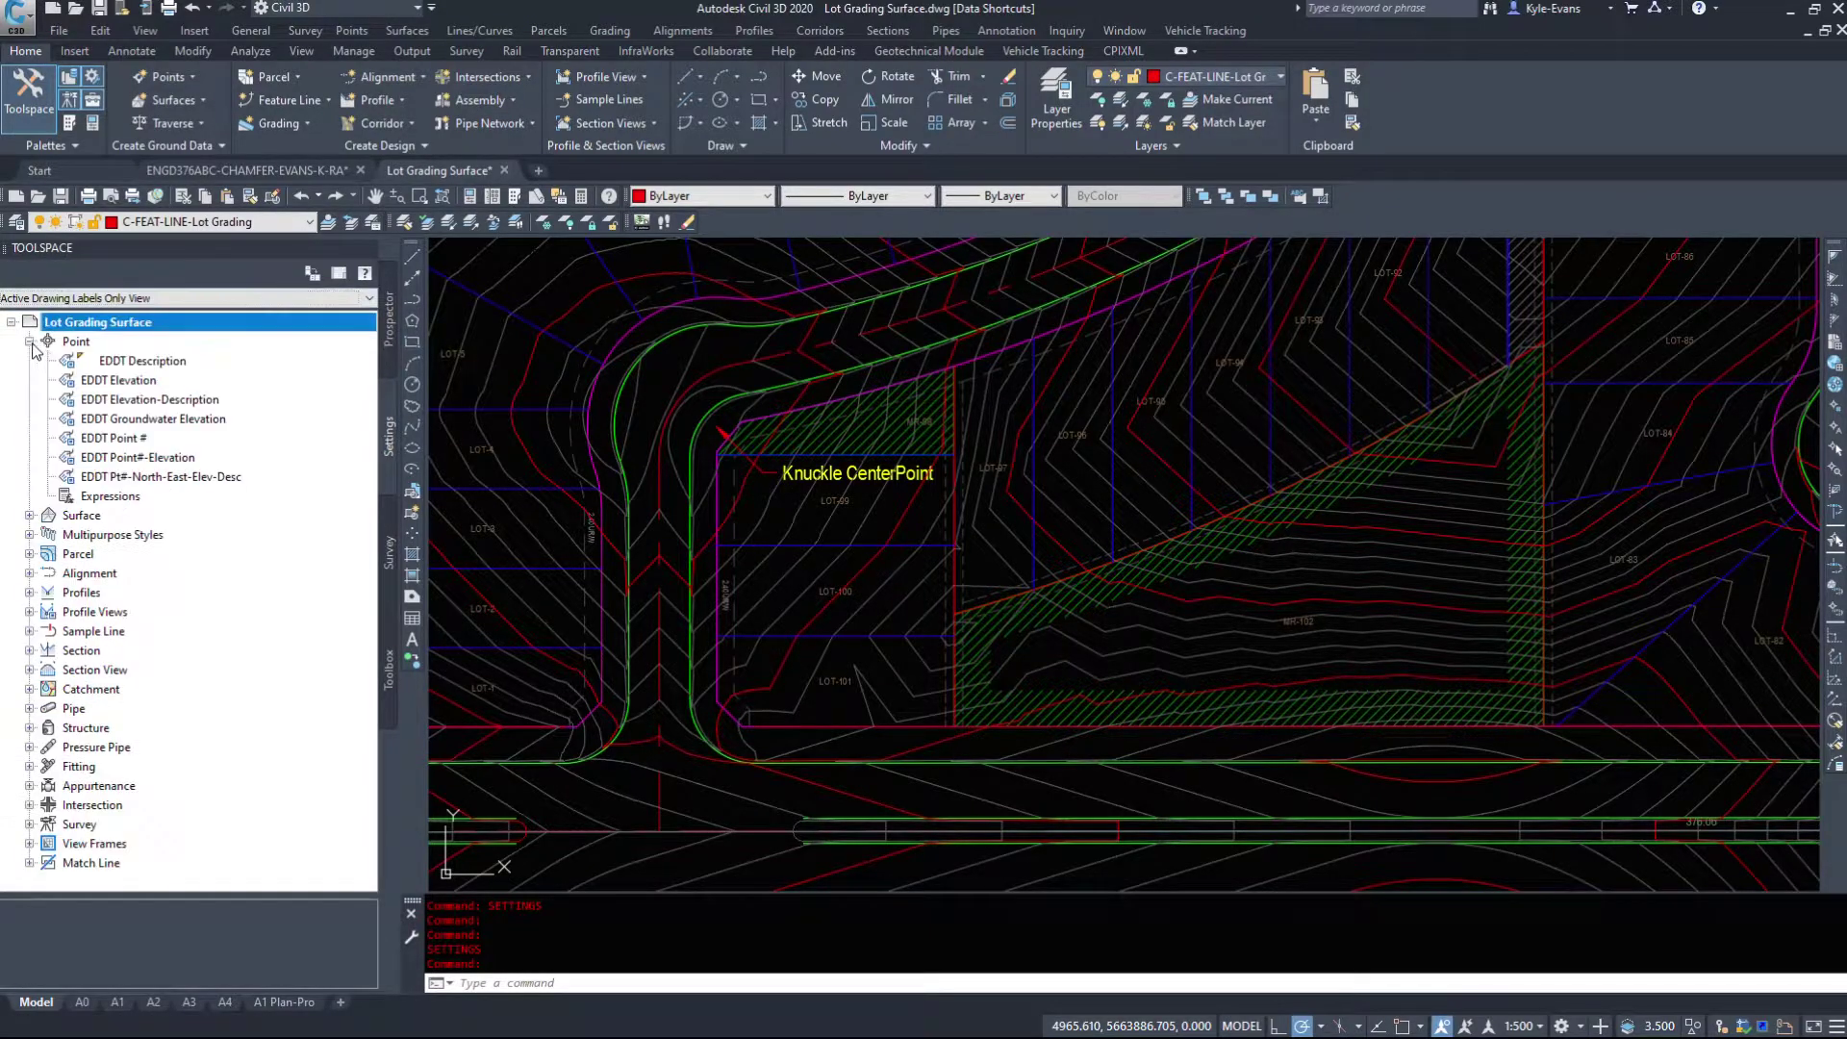
{"action": "left_click", "coordinate": [29, 341]}
{"action": "left_click", "coordinate": [29, 361]}
{"action": "left_click", "coordinate": [39, 360]}
{"action": "left_click", "coordinate": [28, 380]}
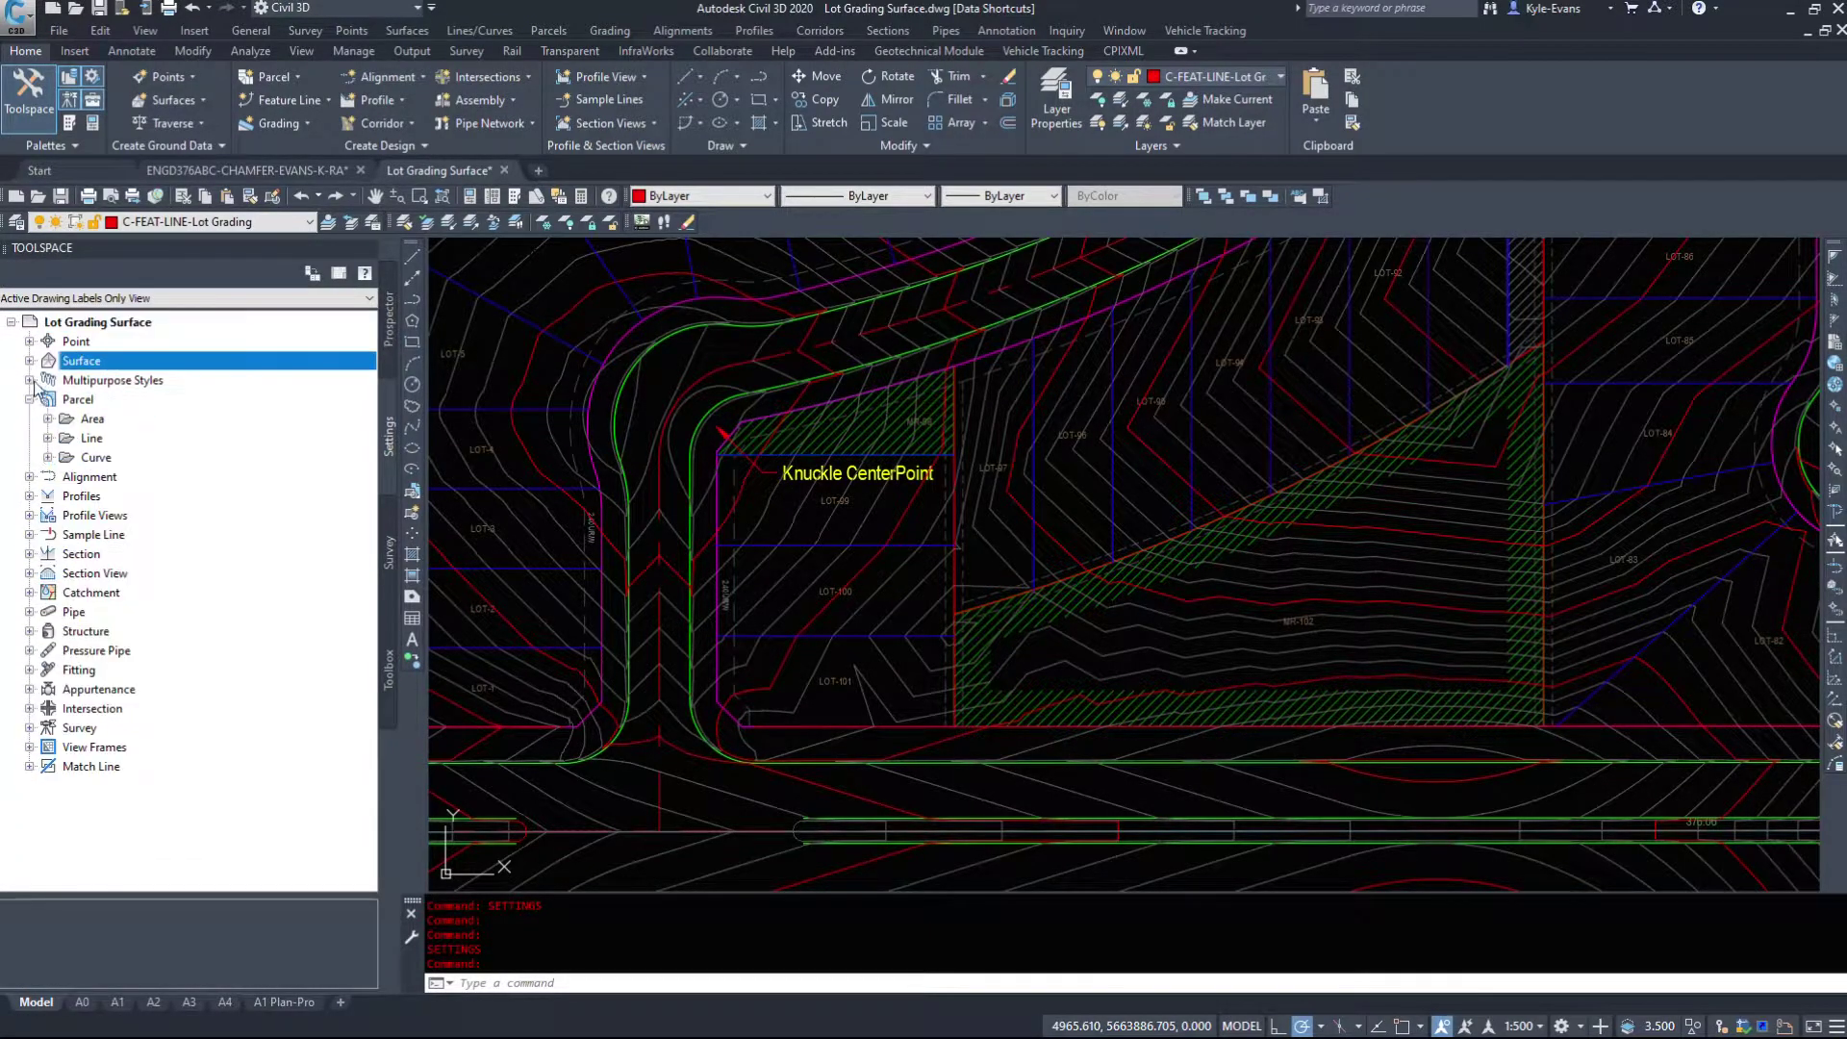
{"action": "left_click", "coordinate": [44, 400]}
{"action": "left_click", "coordinate": [44, 399]}
{"action": "left_click", "coordinate": [29, 380]}
Try Labels Only View for all drawings, then return to Active Drawing Settings View.
{"action": "left_click", "coordinate": [60, 300]}
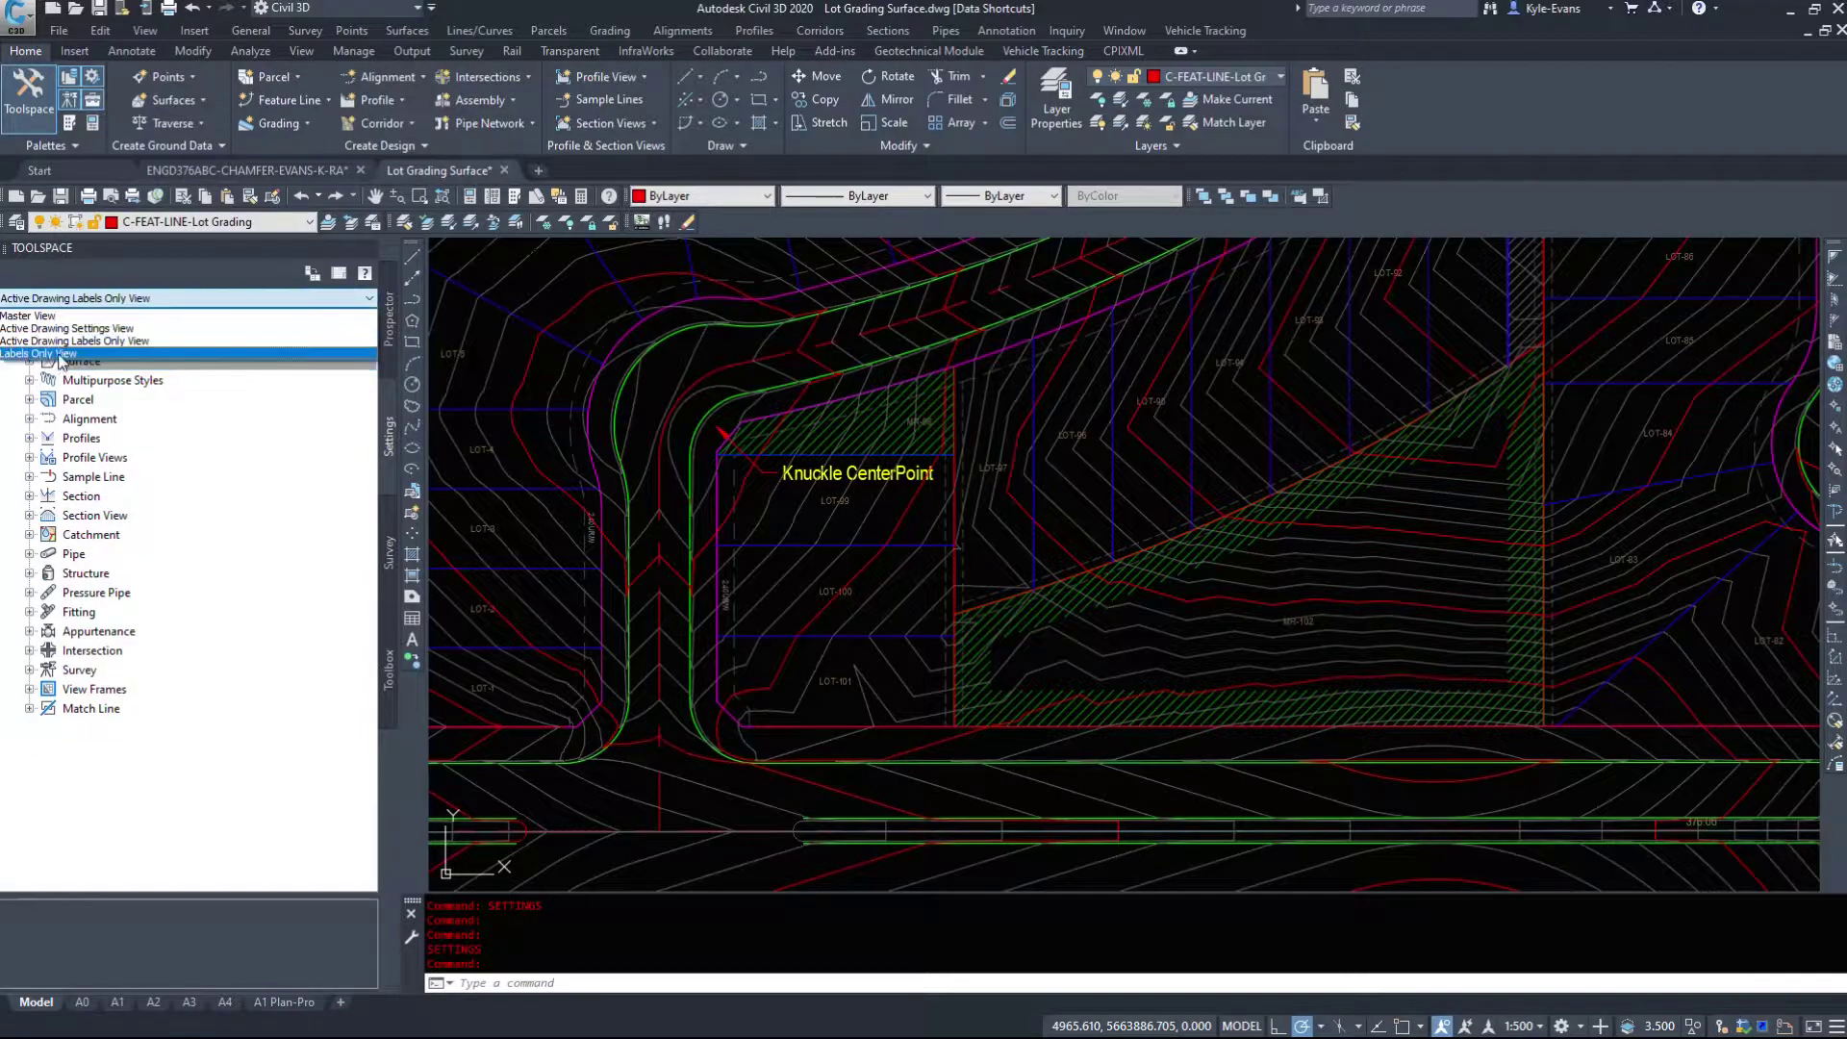
{"action": "left_click", "coordinate": [61, 354]}
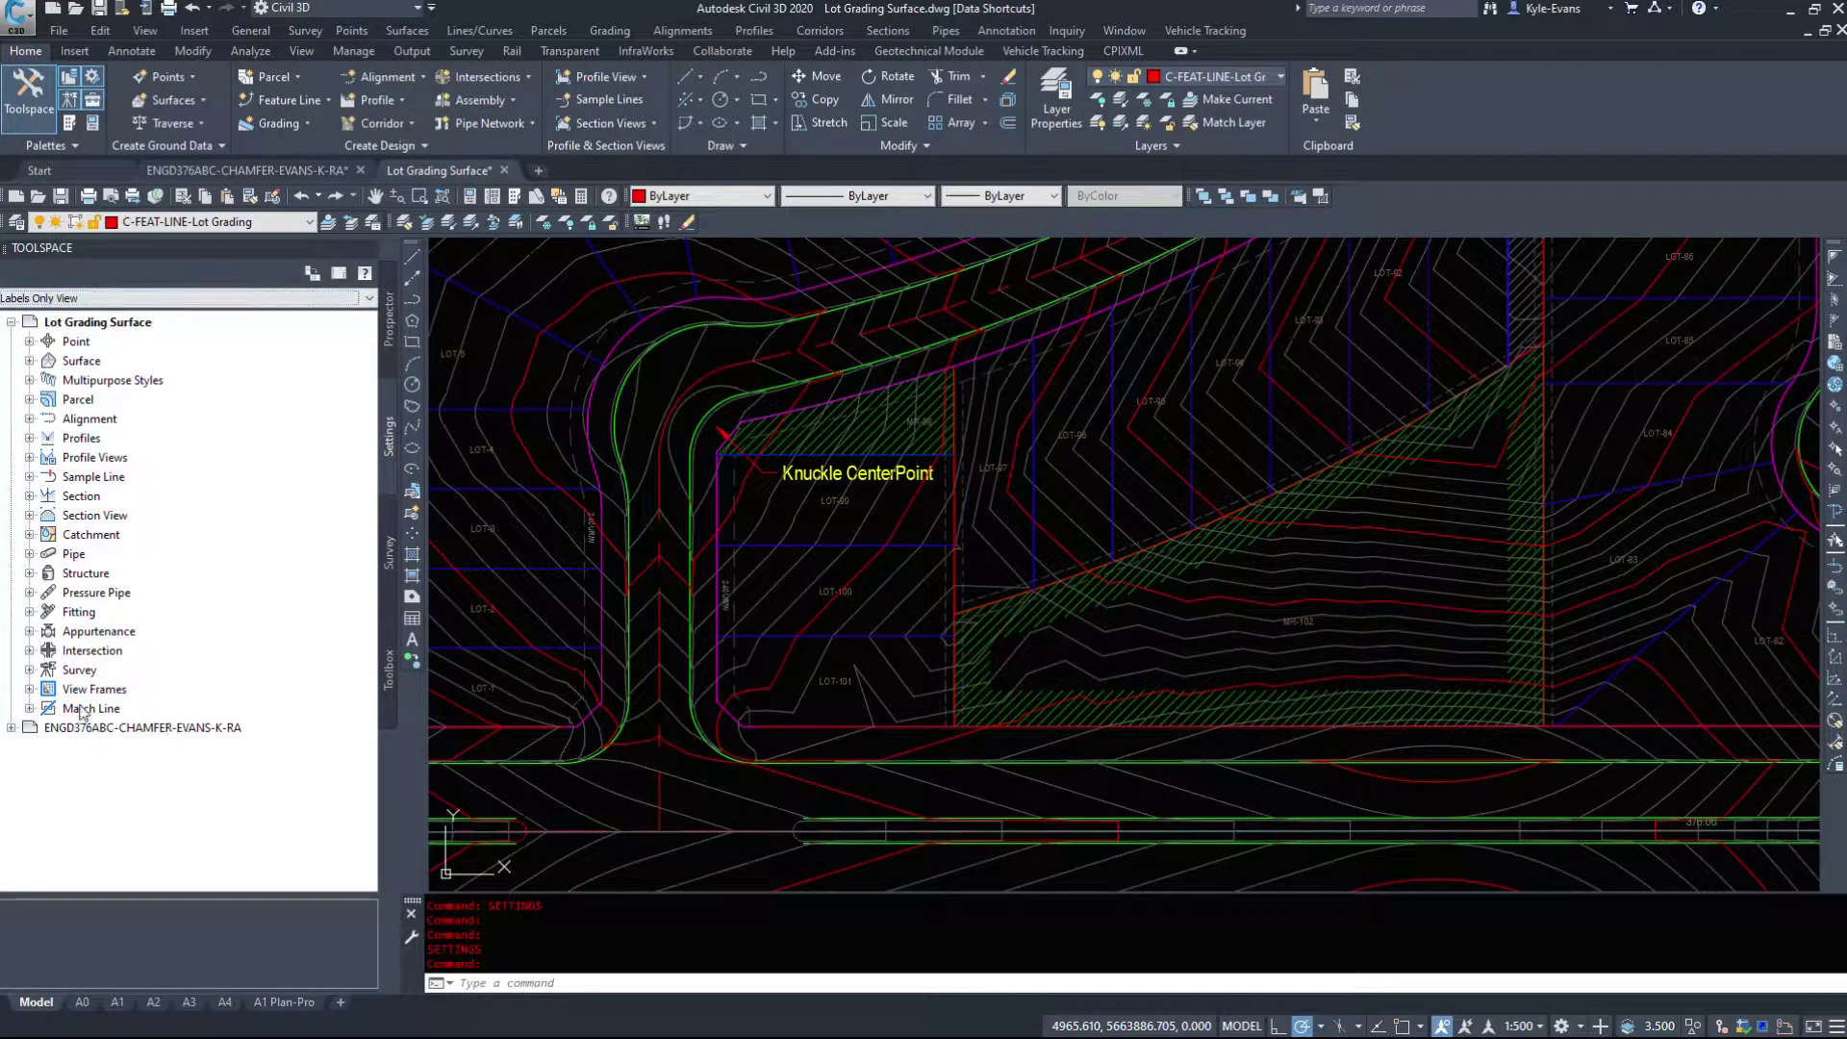
{"action": "left_click", "coordinate": [193, 299]}
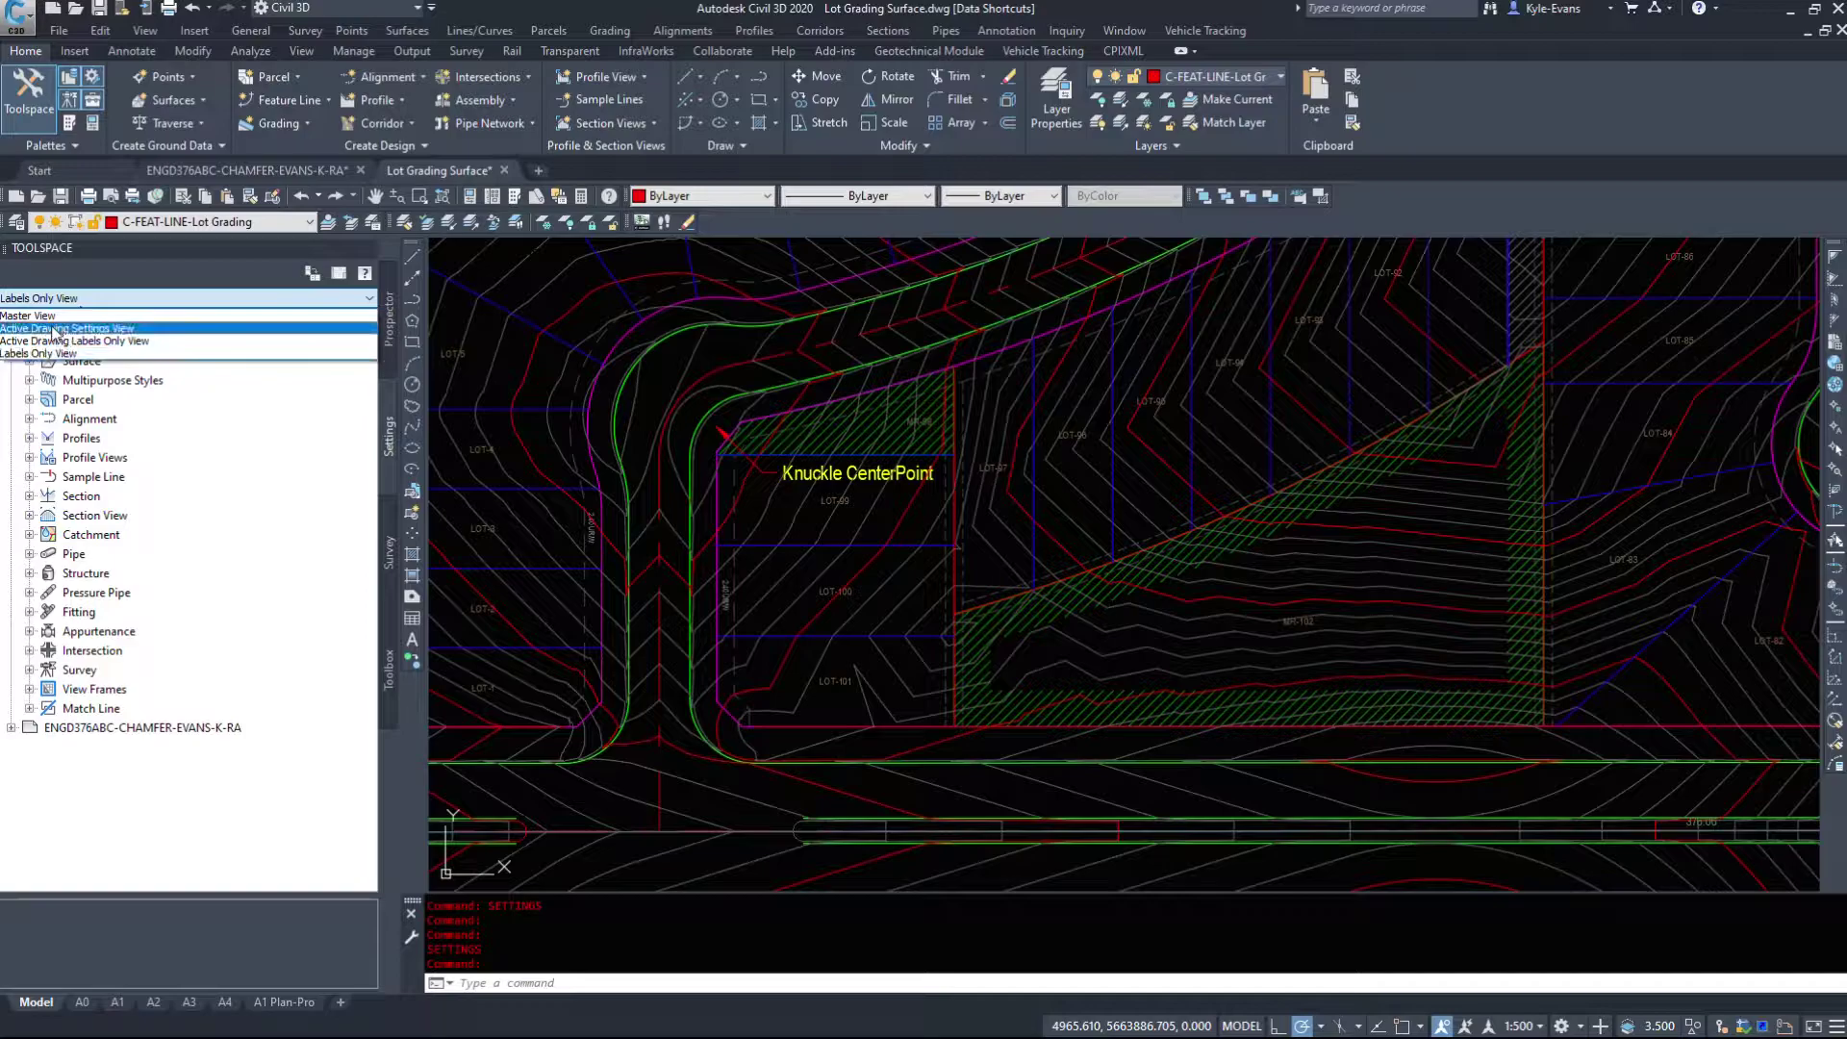
{"action": "left_click", "coordinate": [116, 339]}
{"action": "scroll", "coordinate": [128, 390], "scroll_direction": "down", "scroll_amount": 2}
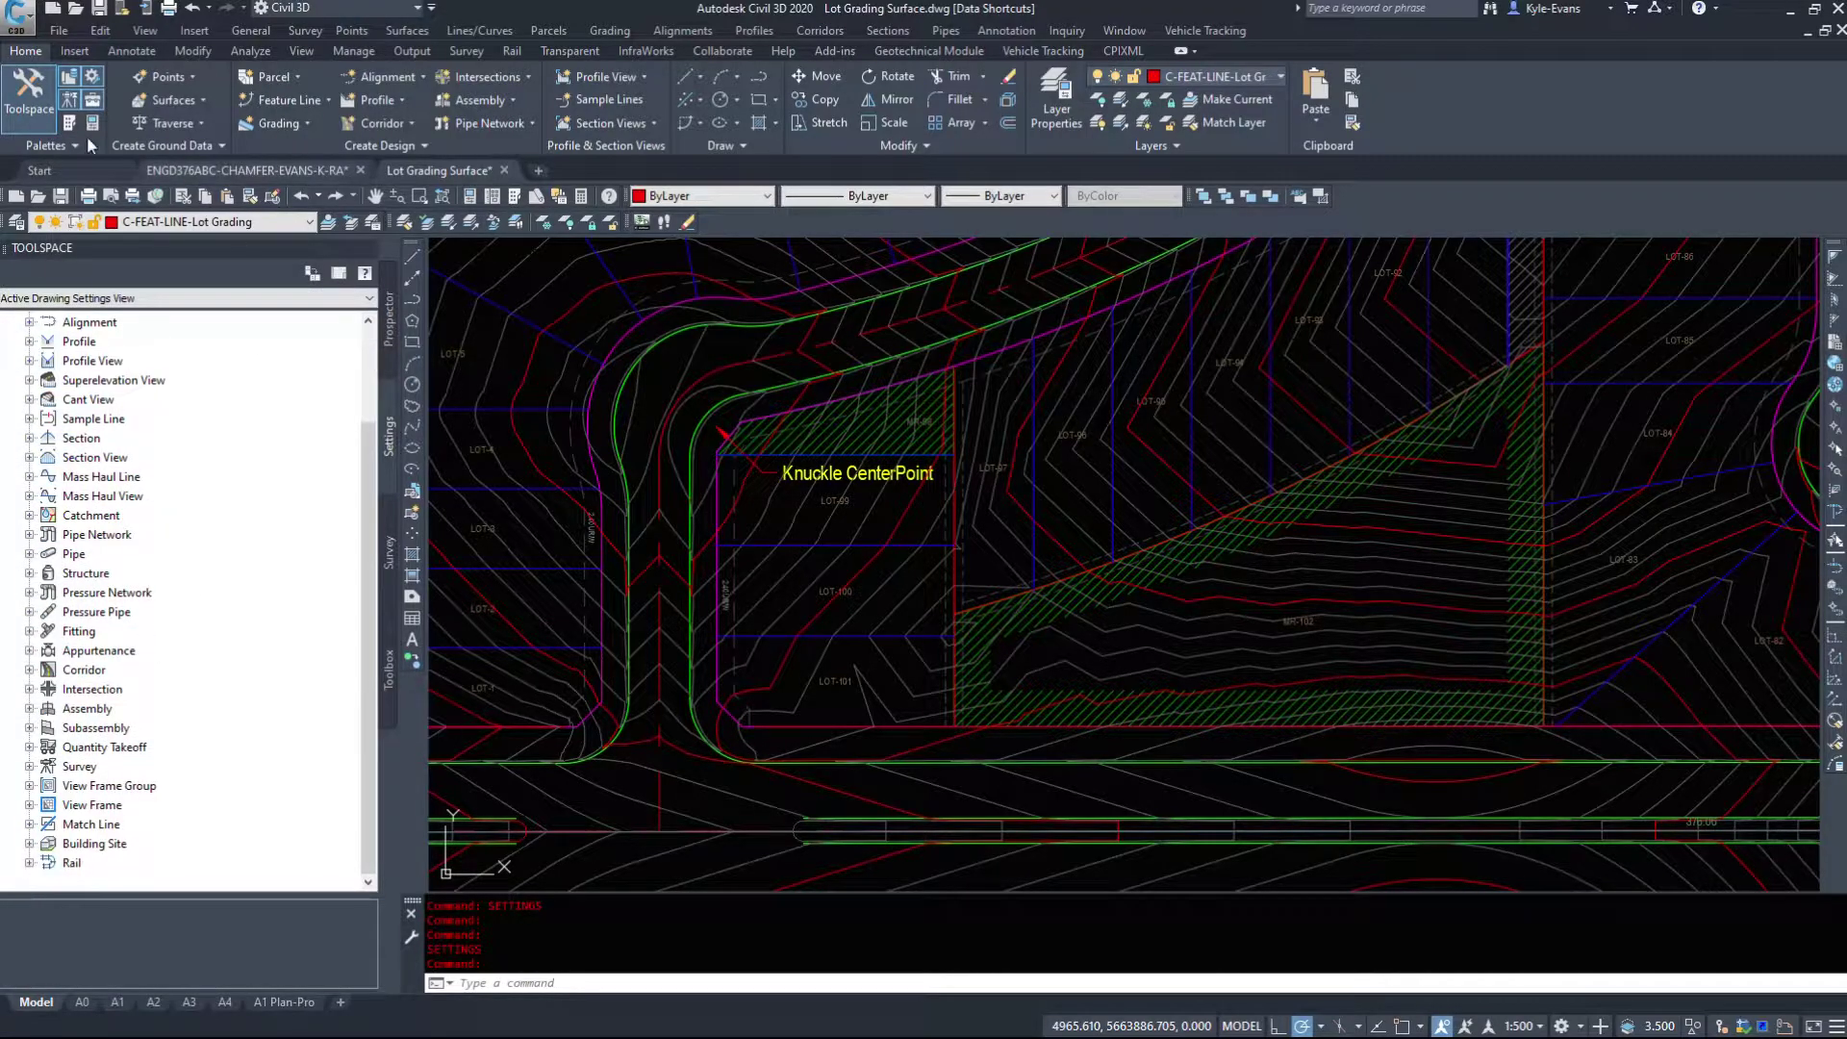
{"action": "scroll", "coordinate": [202, 518], "scroll_direction": "up", "scroll_amount": 2}
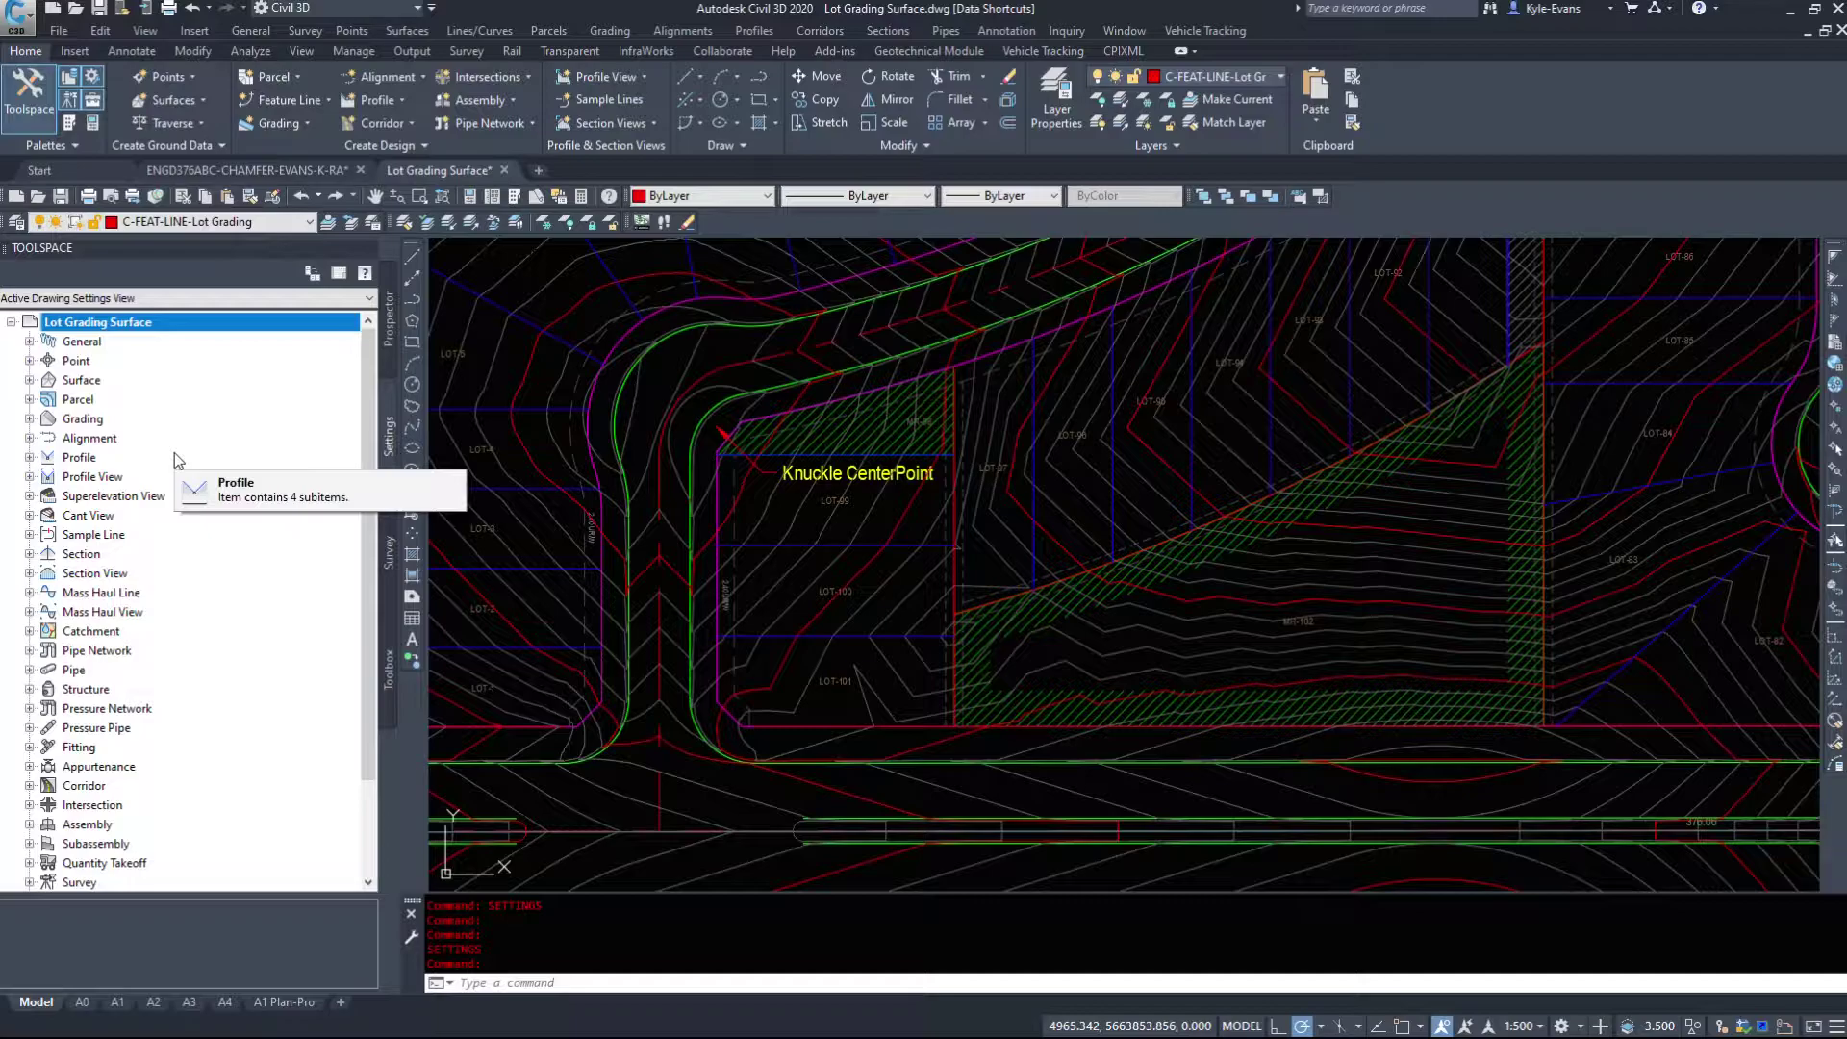
Expand General Marker Styles and inspect EDDT Assembly, EDDT PI Point, EDDT Standard and Standard.
{"action": "left_click", "coordinate": [29, 342]}
{"action": "left_click", "coordinate": [48, 361]}
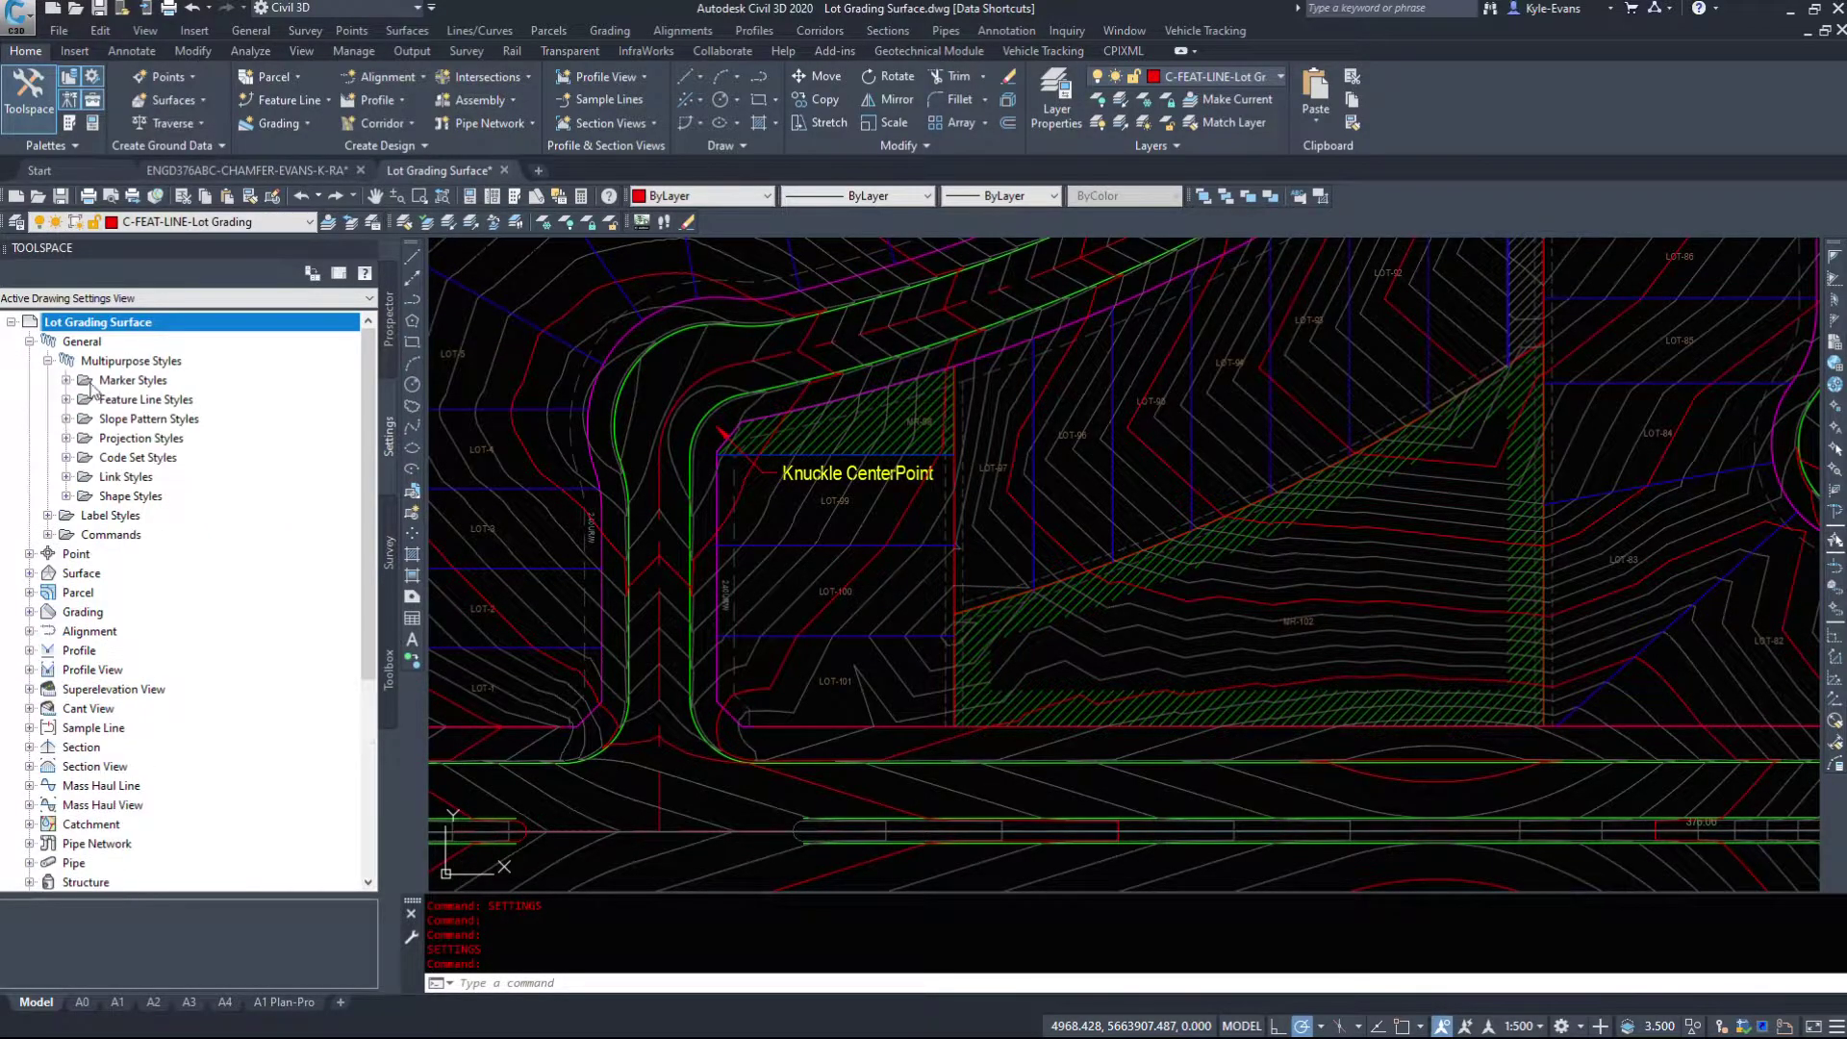
{"action": "left_click", "coordinate": [65, 380]}
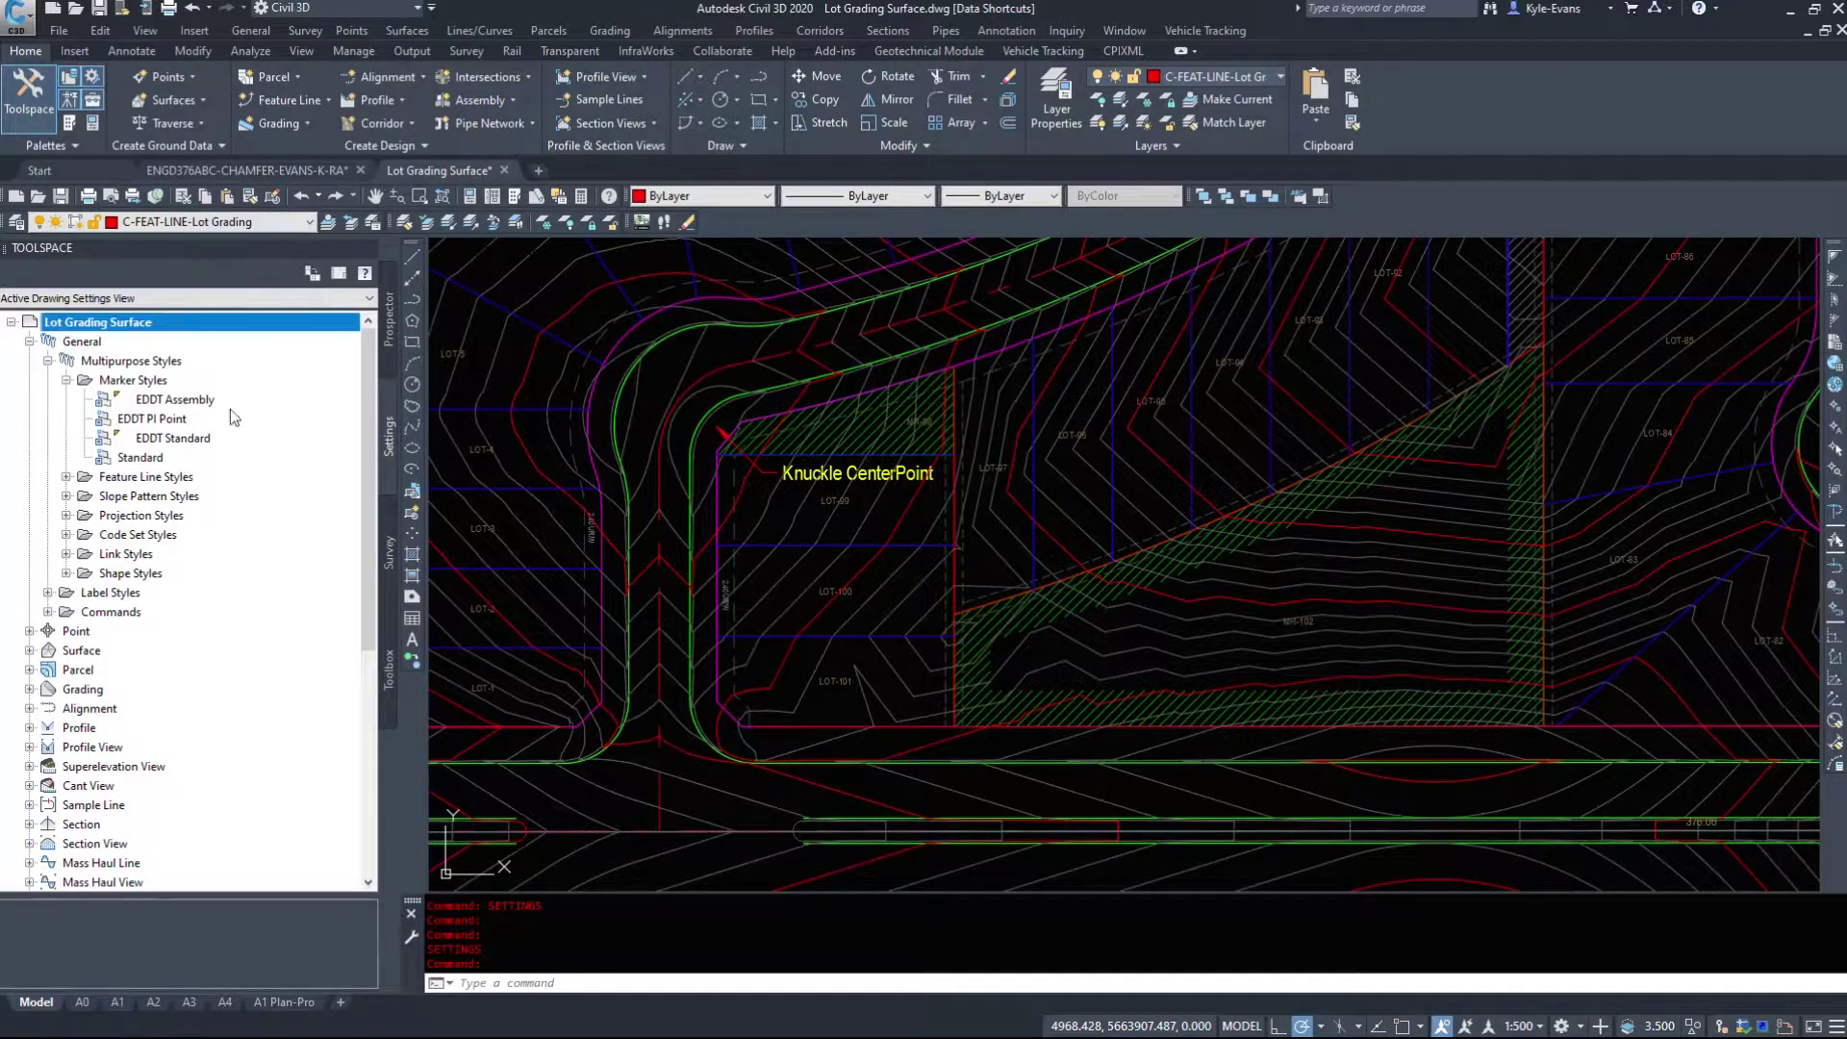
{"action": "left_click", "coordinate": [175, 399]}
{"action": "left_click", "coordinate": [152, 418]}
{"action": "left_click", "coordinate": [173, 438]}
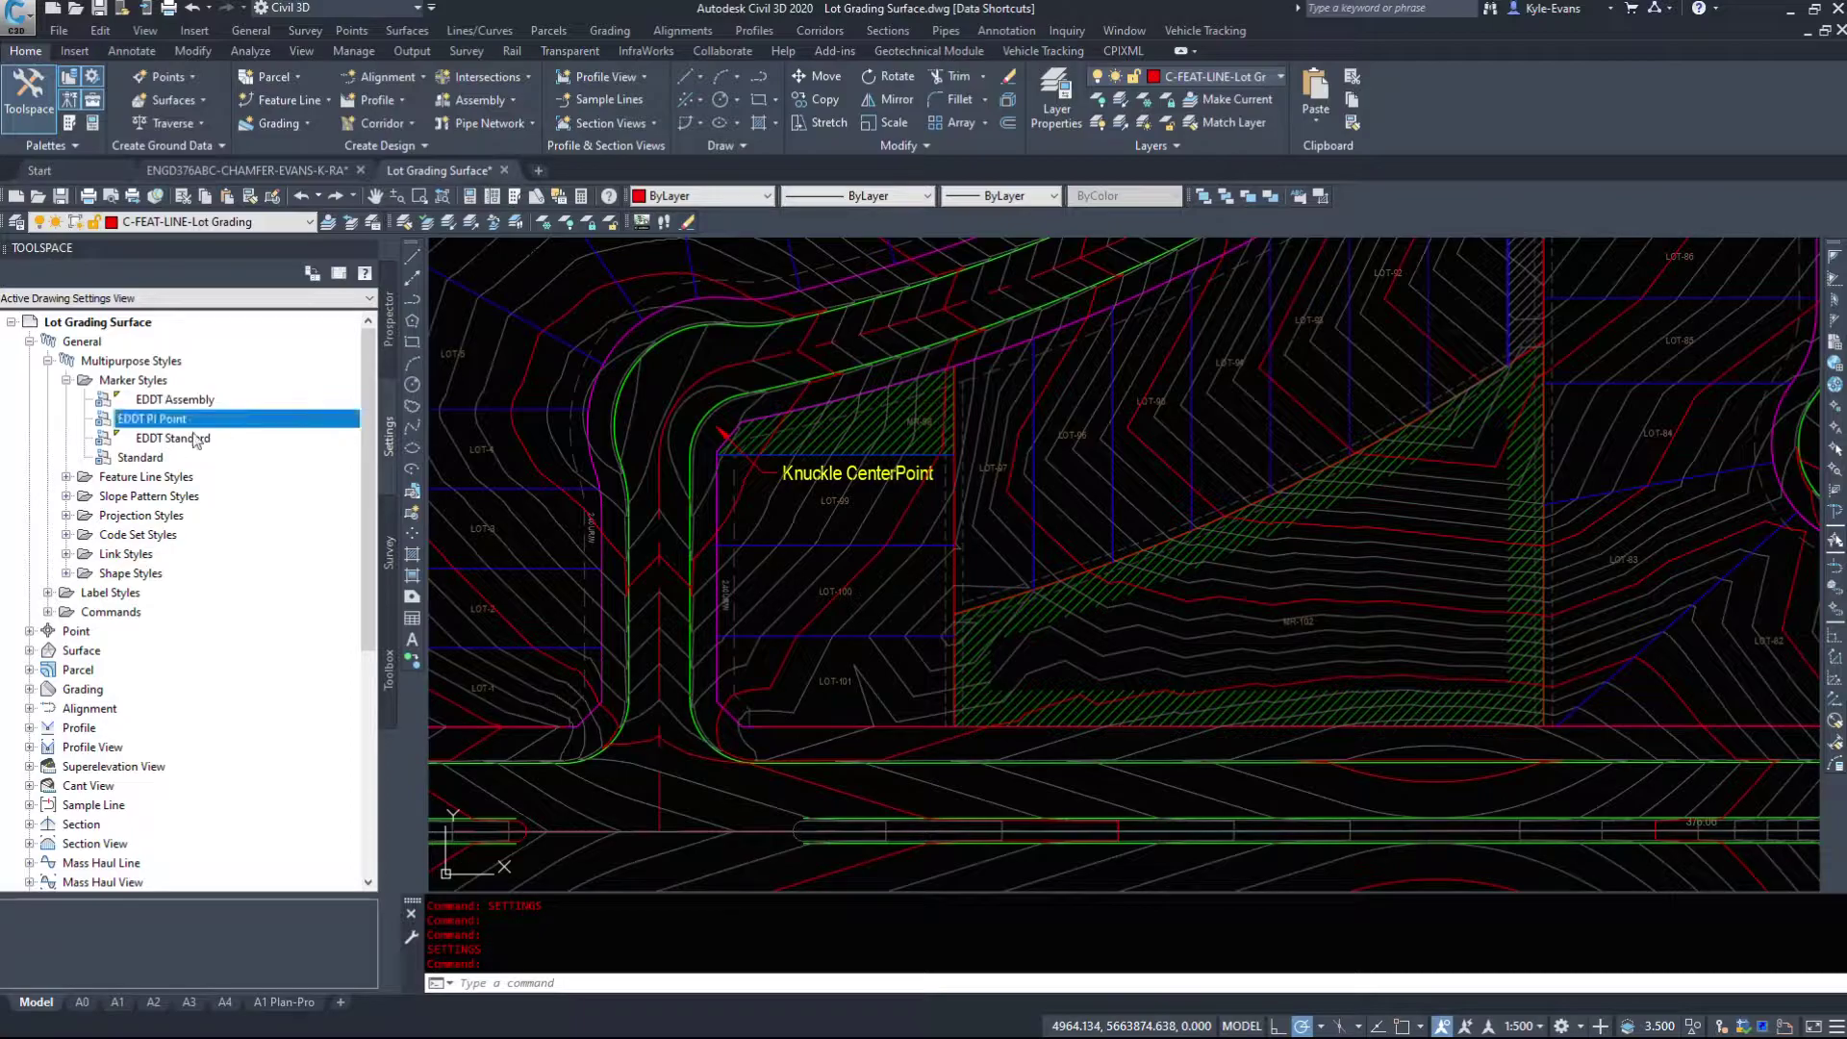
{"action": "left_click", "coordinate": [206, 459]}
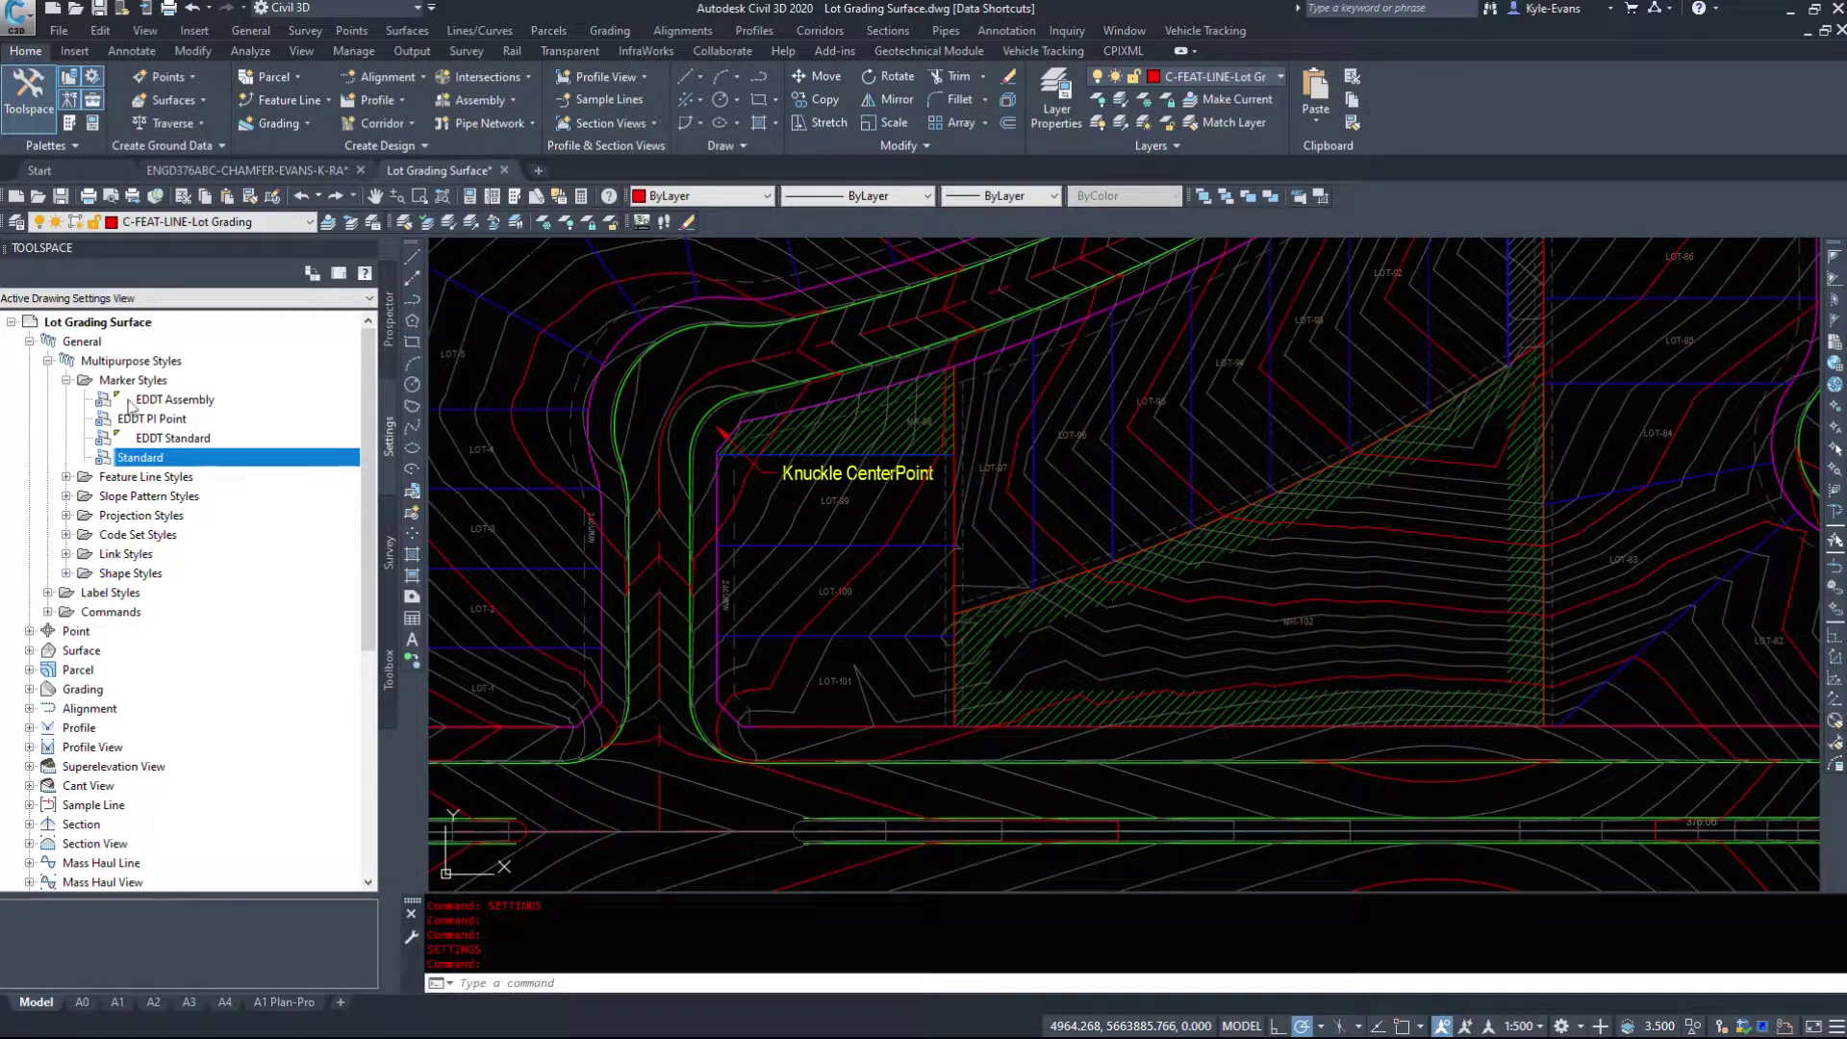
{"action": "scroll", "coordinate": [149, 388], "scroll_direction": "down", "scroll_amount": 2}
{"action": "scroll", "coordinate": [149, 387], "scroll_direction": "up", "scroll_amount": 2}
Expand Feature Line, Slope Pattern, Projection, Code Set, Link and Shape Styles, selecting EDDT Cut.
{"action": "left_click", "coordinate": [66, 476]}
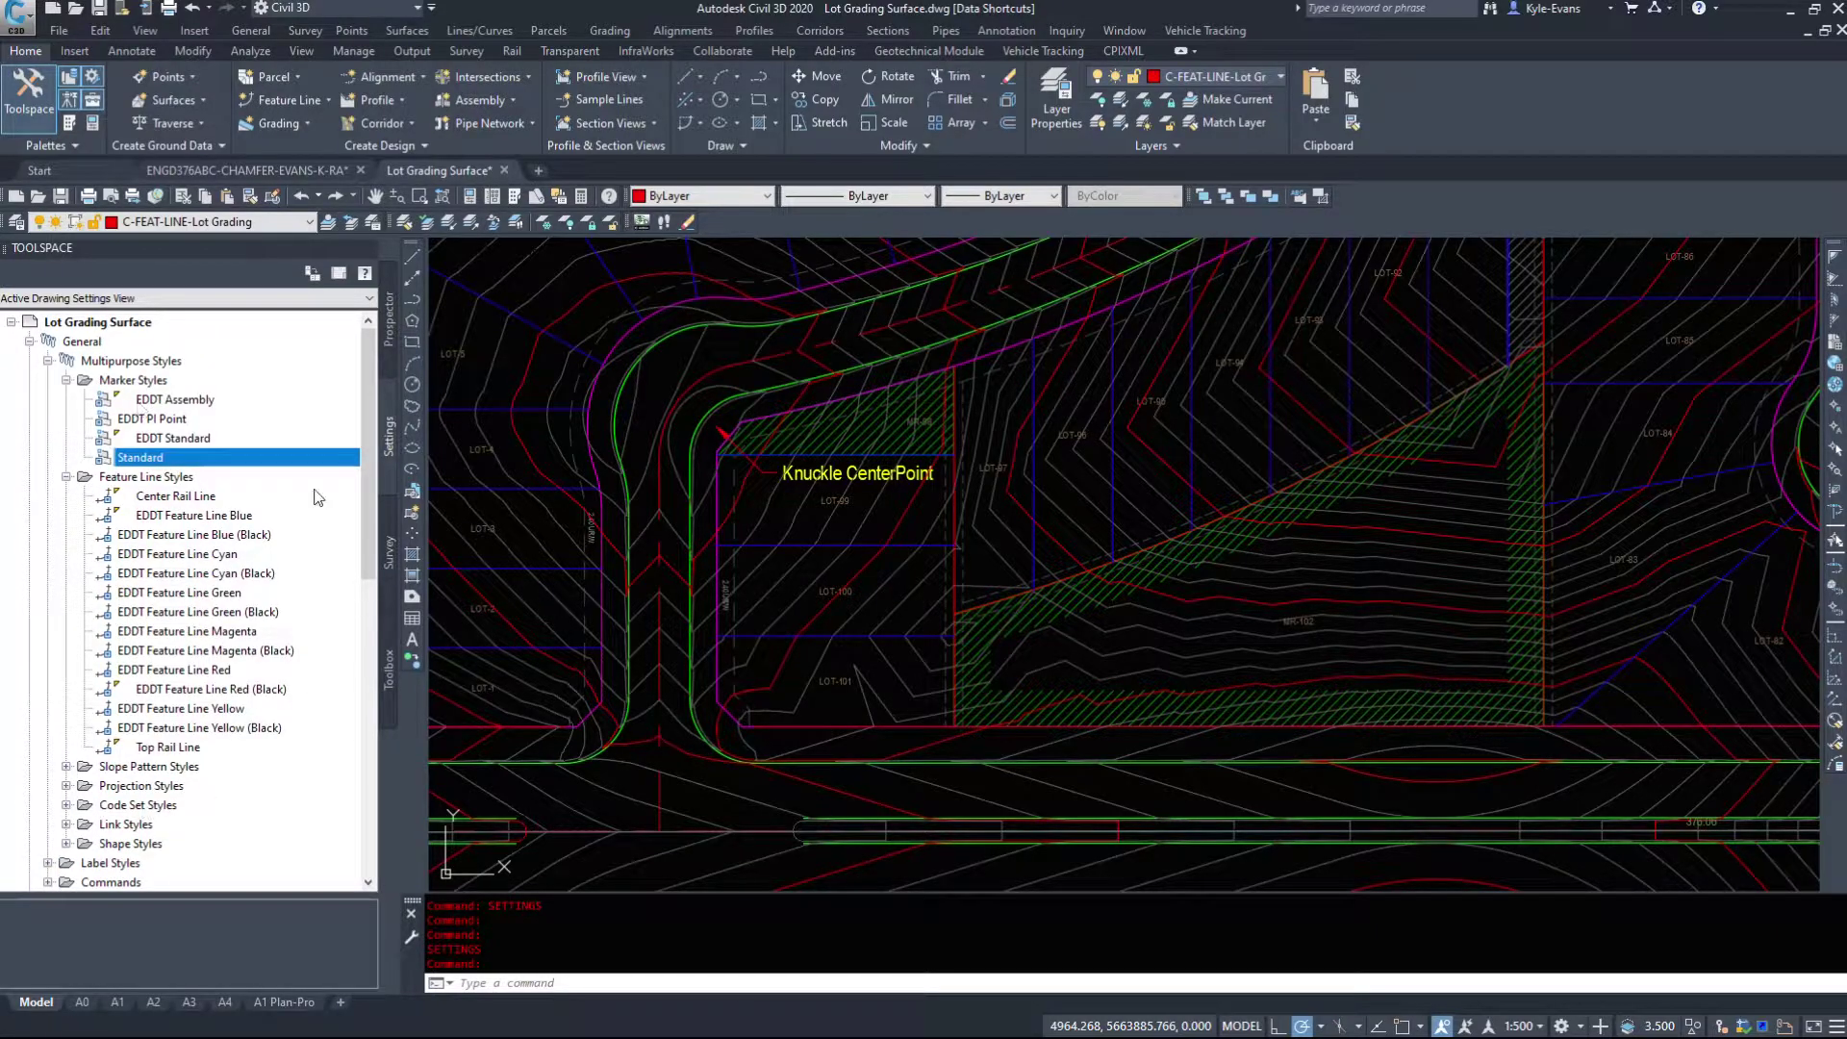
{"action": "scroll", "coordinate": [85, 767], "scroll_direction": "down", "scroll_amount": 2}
{"action": "left_click", "coordinate": [67, 652]}
{"action": "scroll", "coordinate": [69, 651], "scroll_direction": "down", "scroll_amount": 2}
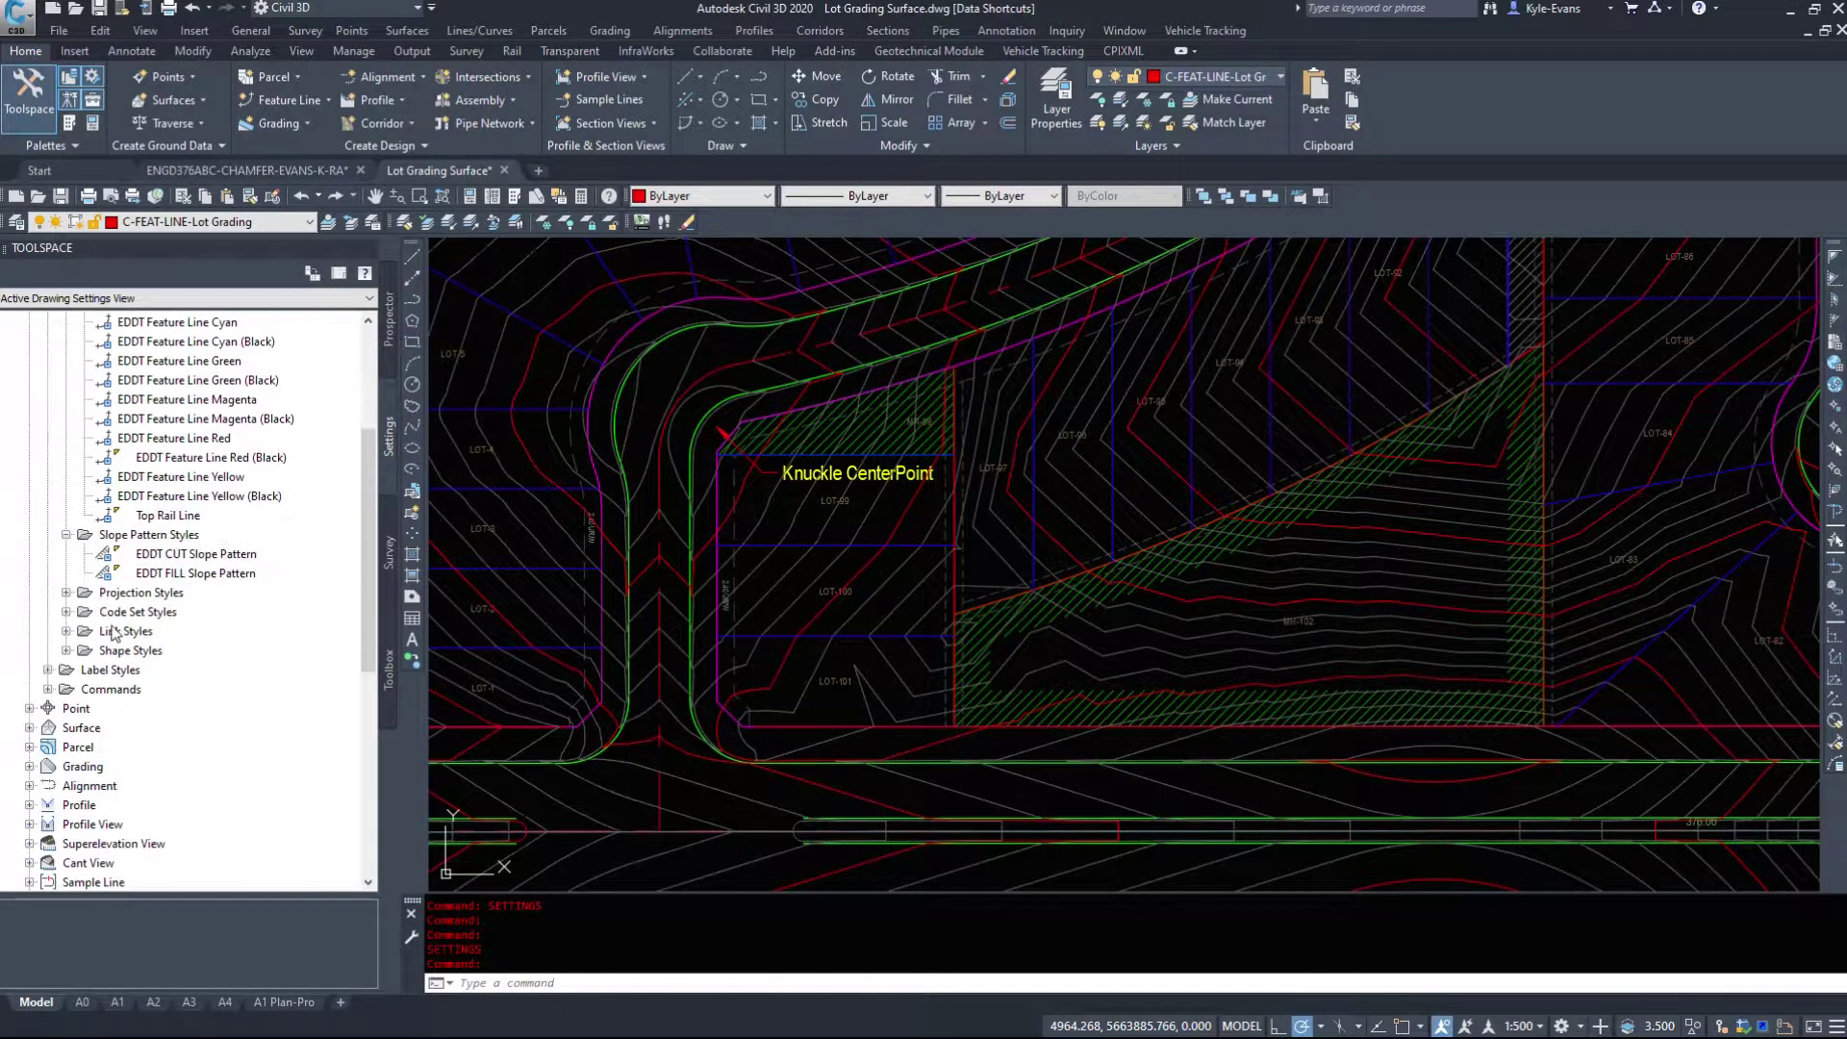
{"action": "scroll", "coordinate": [70, 598], "scroll_direction": "down", "scroll_amount": 2}
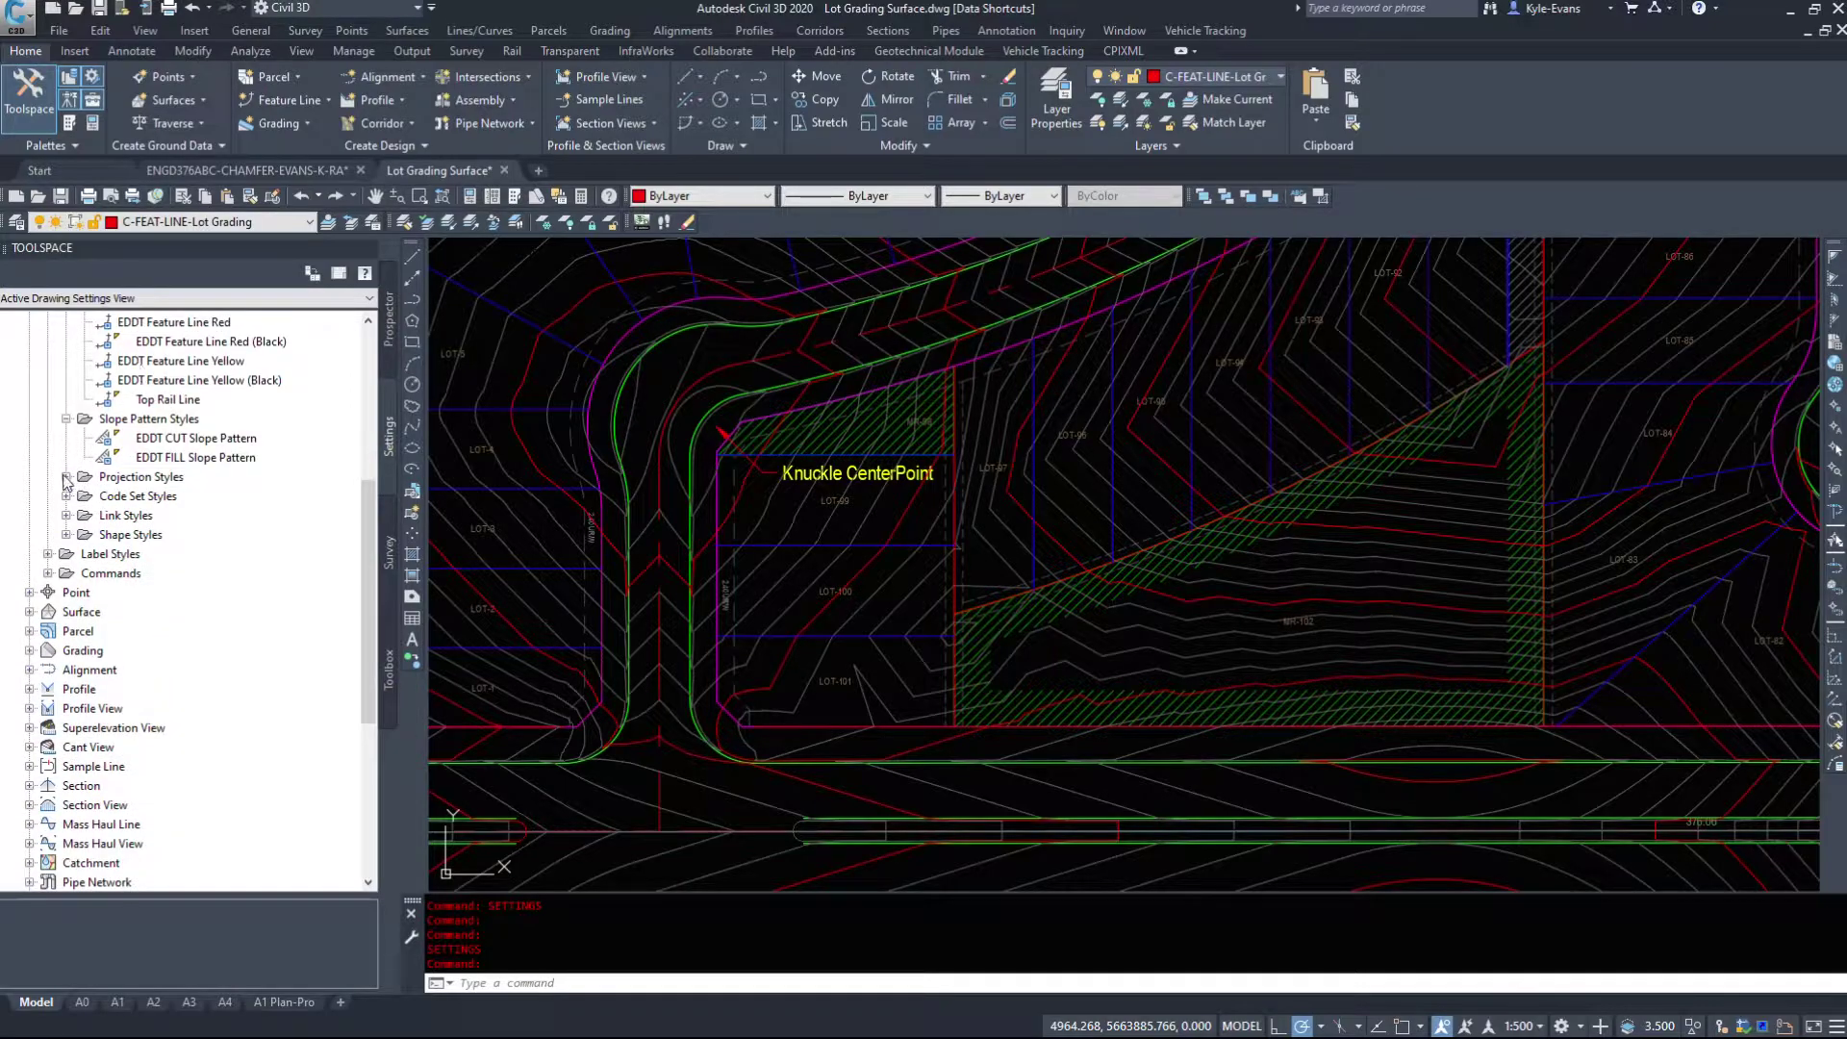
{"action": "left_click", "coordinate": [67, 476]}
{"action": "left_click", "coordinate": [66, 515]}
{"action": "left_click", "coordinate": [66, 553]}
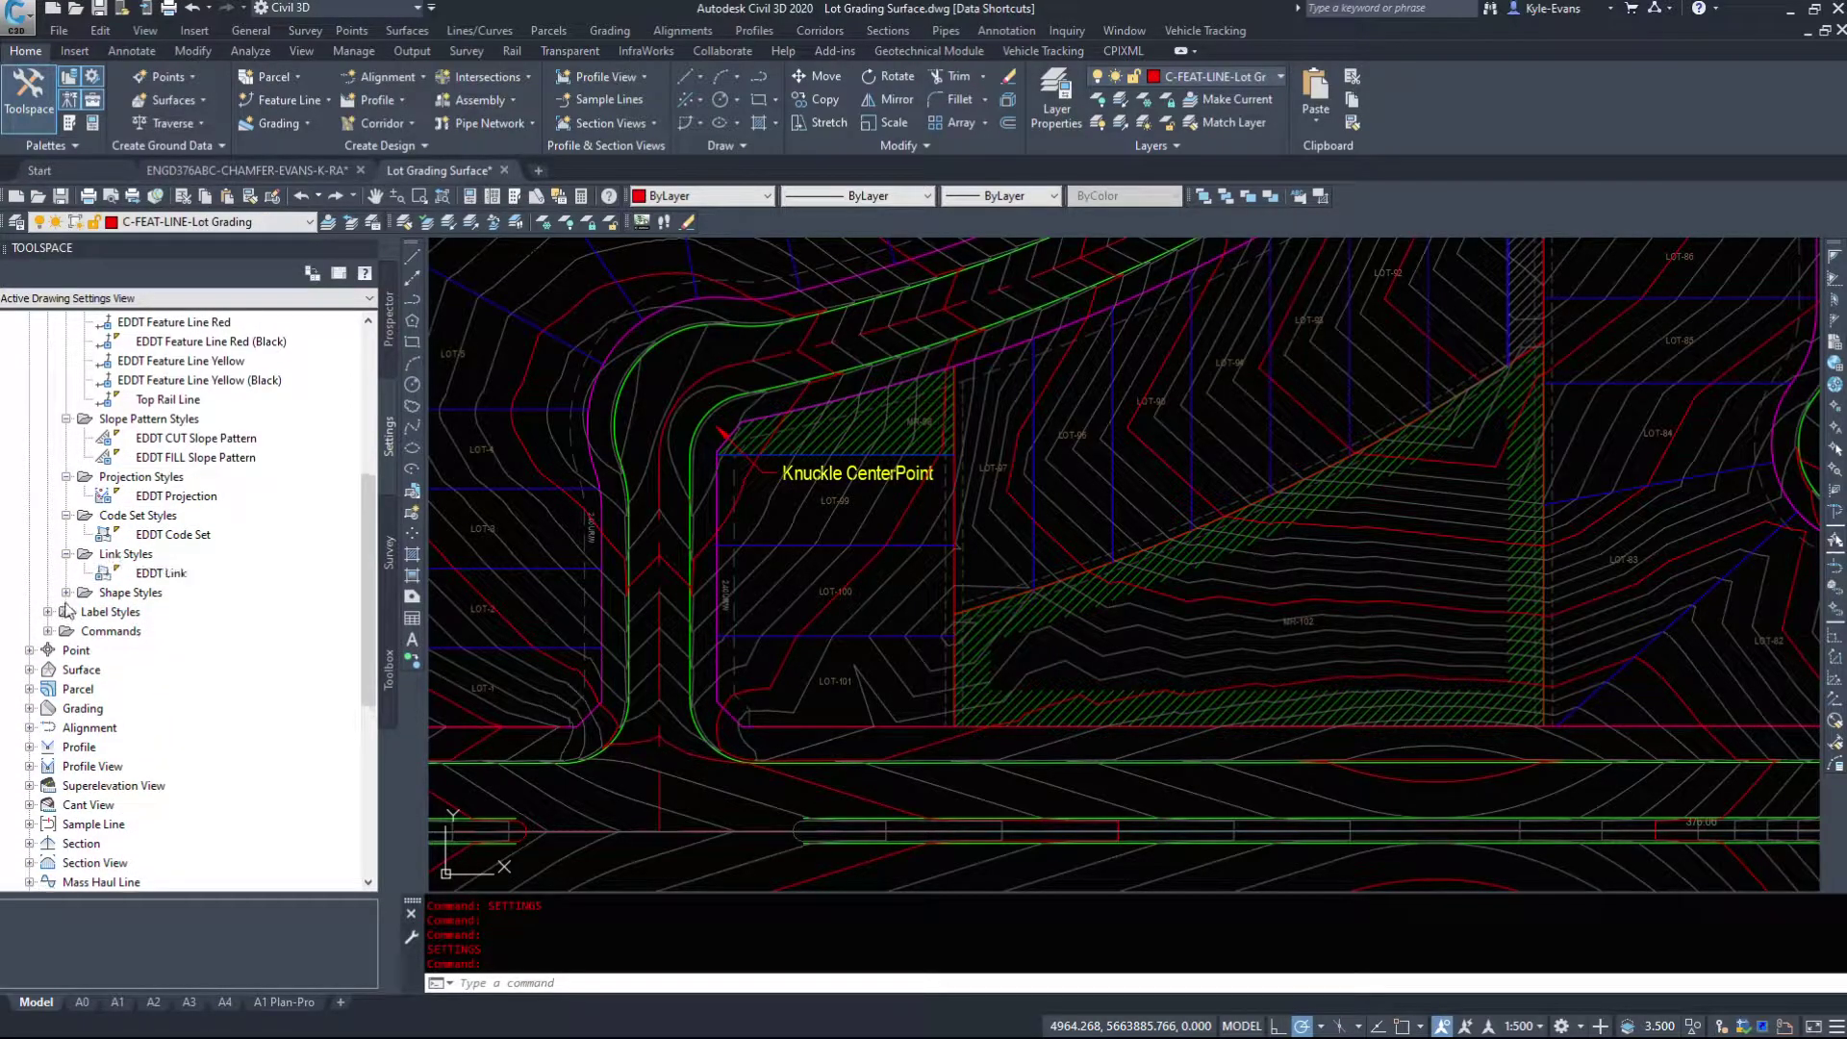
{"action": "left_click", "coordinate": [66, 592]}
{"action": "scroll", "coordinate": [247, 336], "scroll_direction": "down", "scroll_amount": 3}
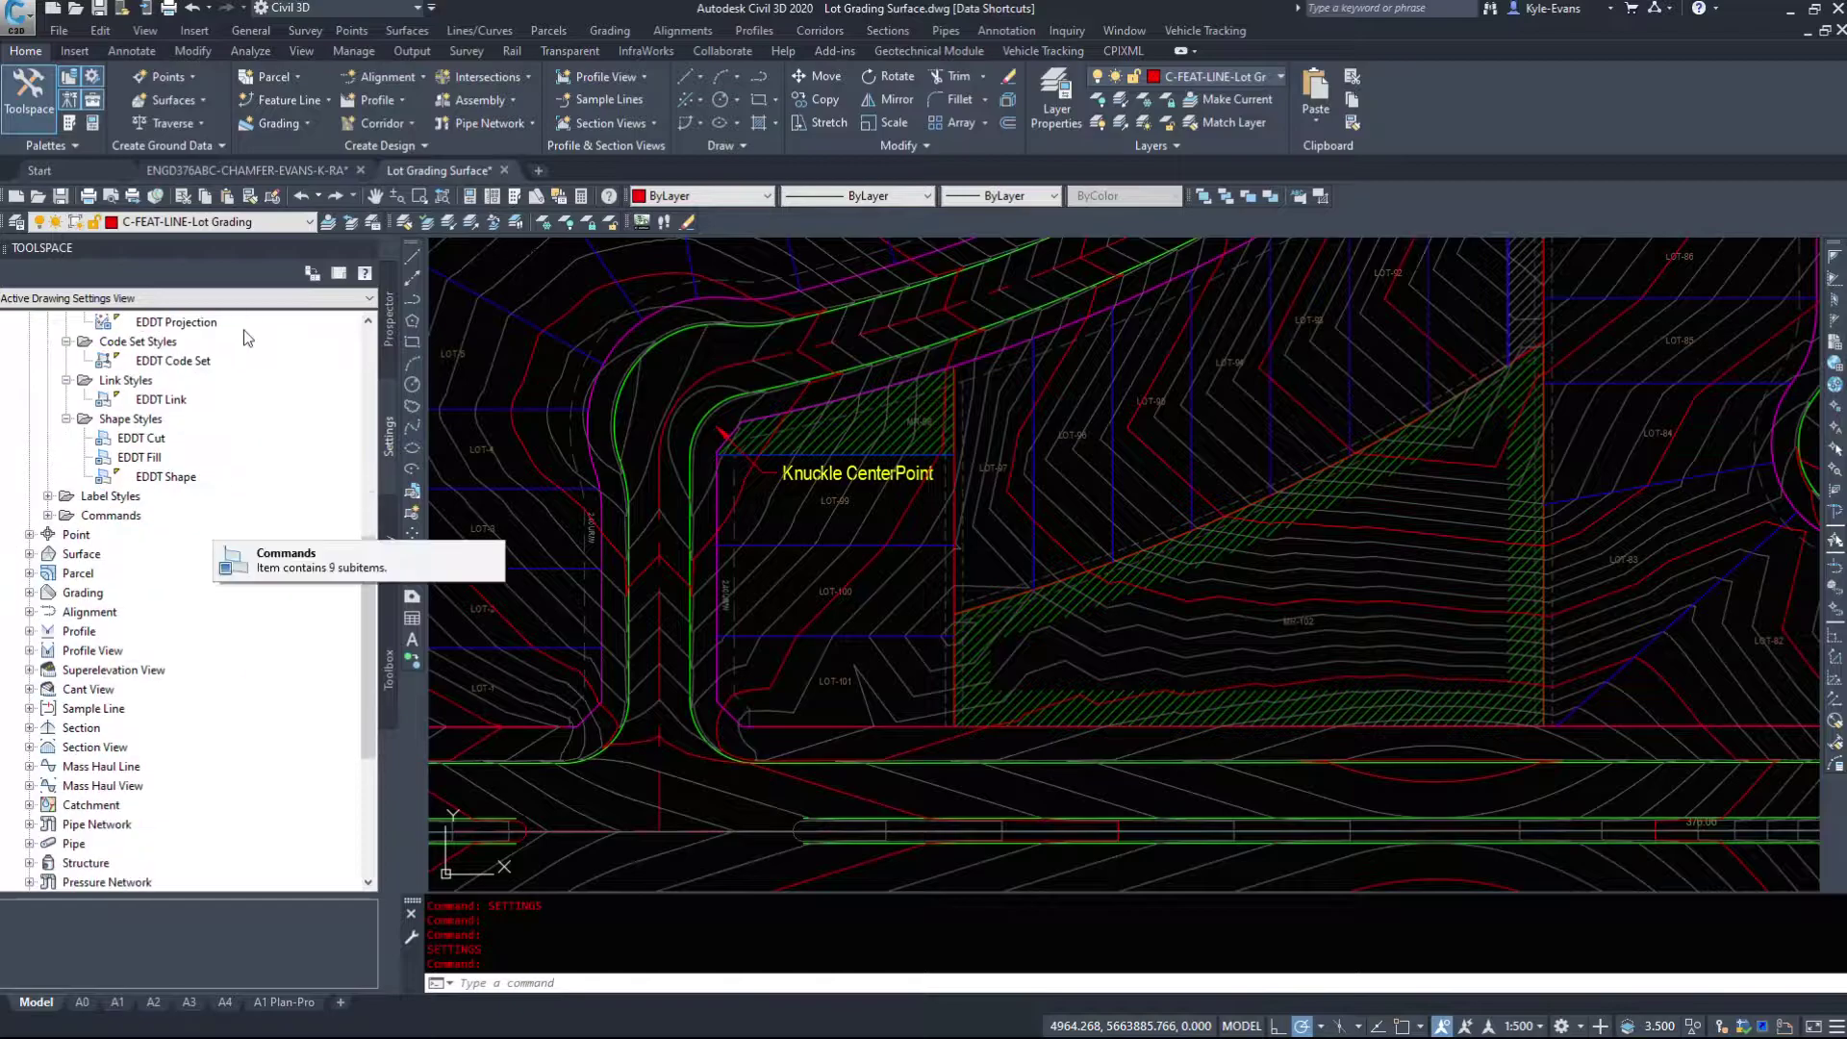
{"action": "left_click", "coordinate": [162, 441]}
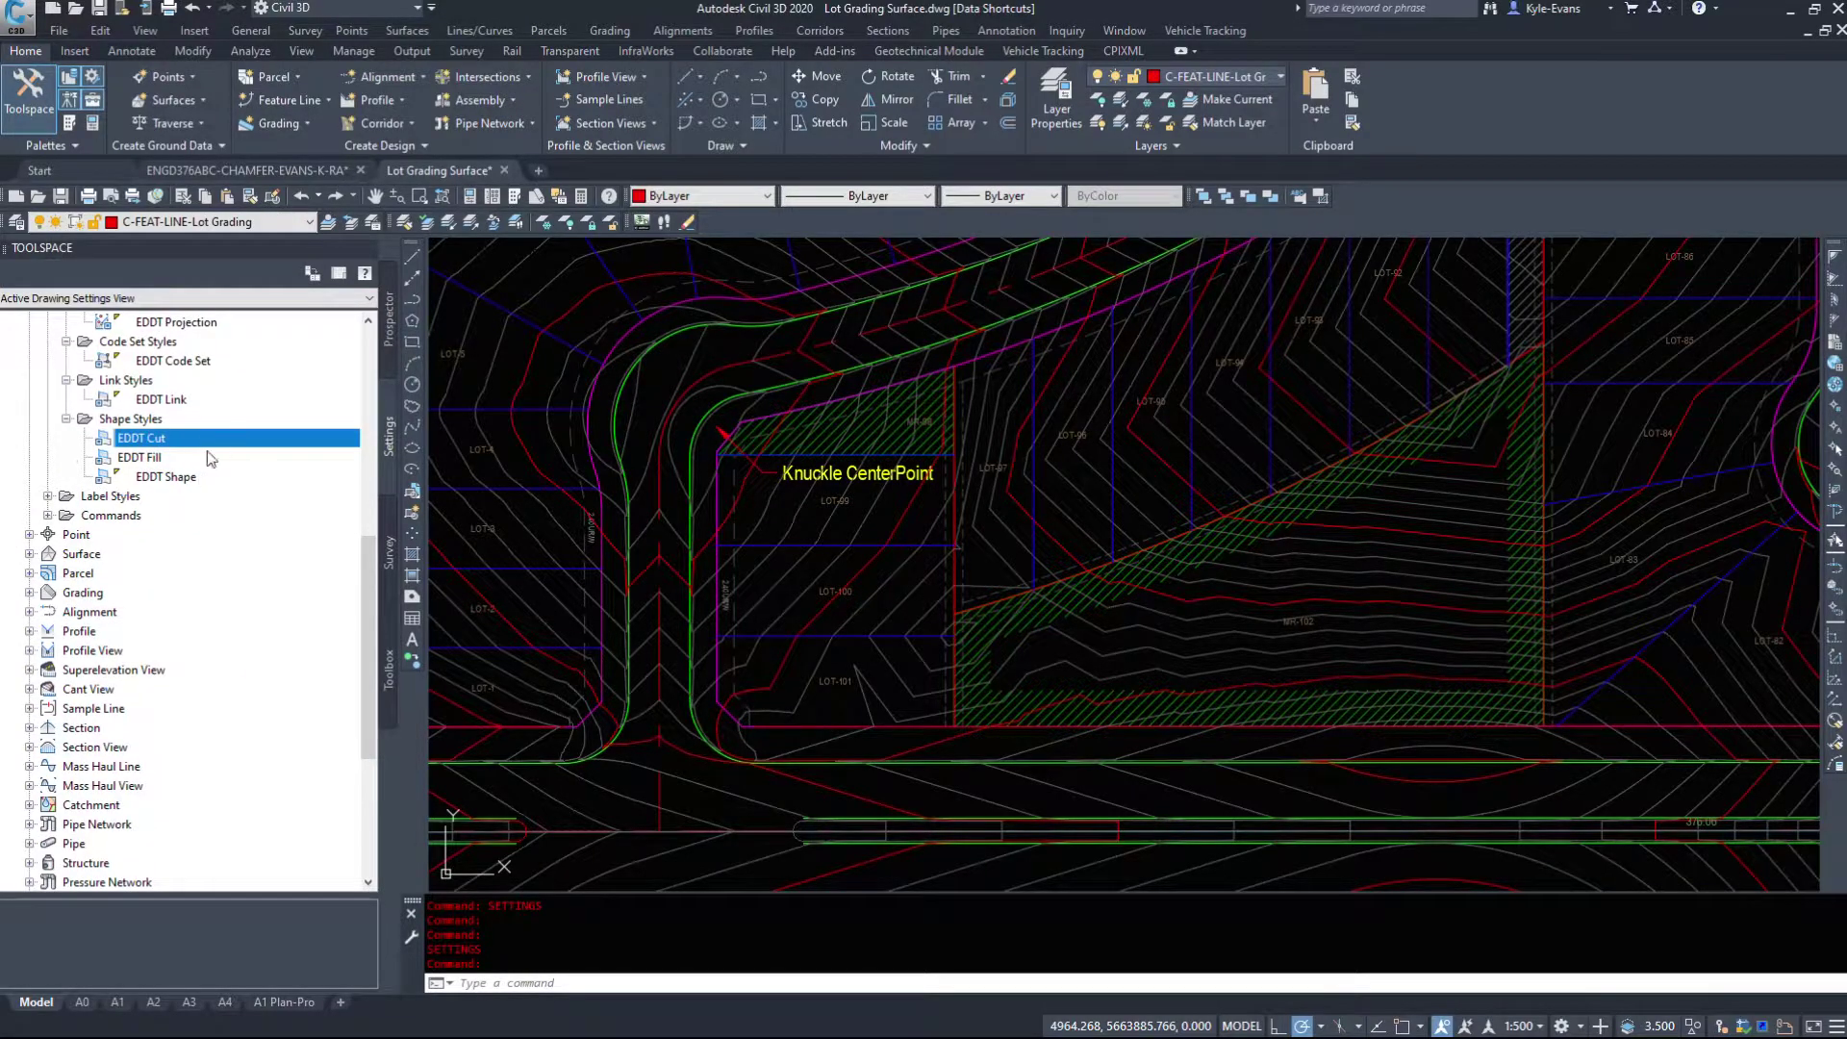
{"action": "scroll", "coordinate": [218, 453], "scroll_direction": "down", "scroll_amount": 2}
Expand Label Styles and its Note, Curve, Line and Marker folders.
{"action": "left_click", "coordinate": [47, 380]}
{"action": "left_click", "coordinate": [67, 399]}
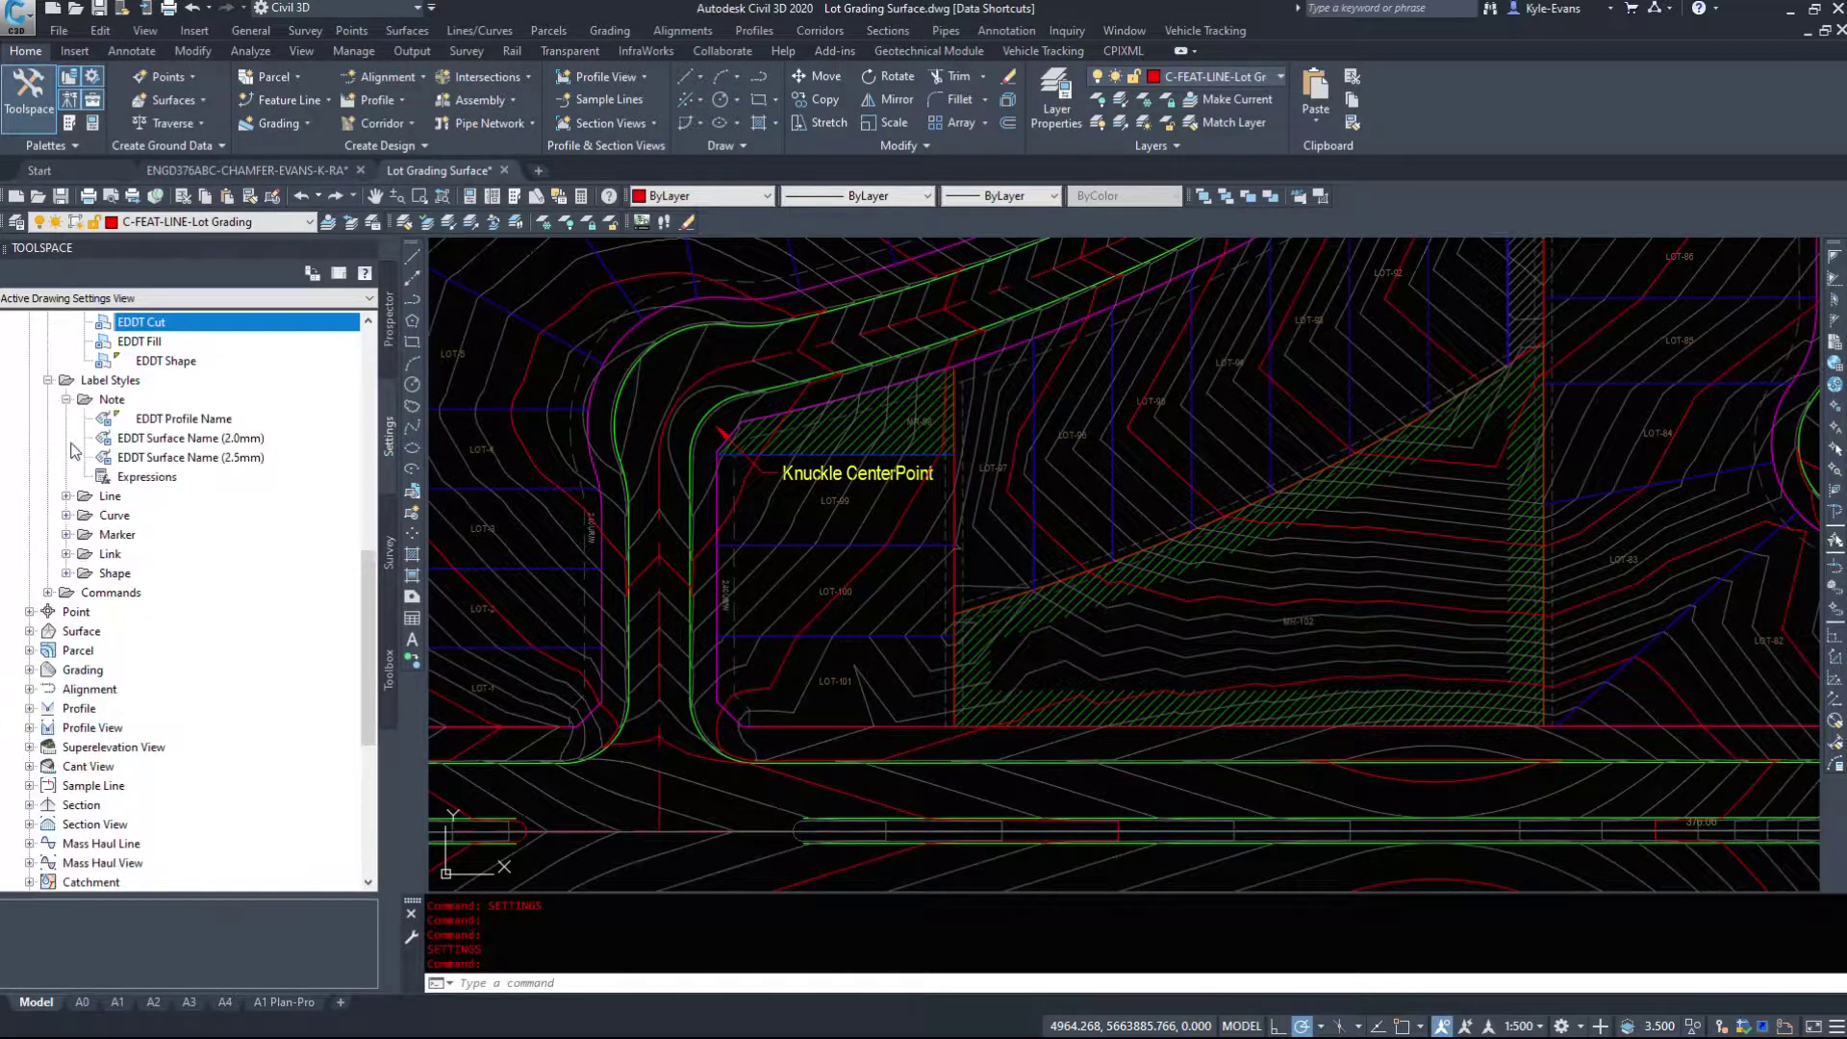
{"action": "left_click", "coordinate": [66, 514]}
{"action": "left_click", "coordinate": [66, 496]}
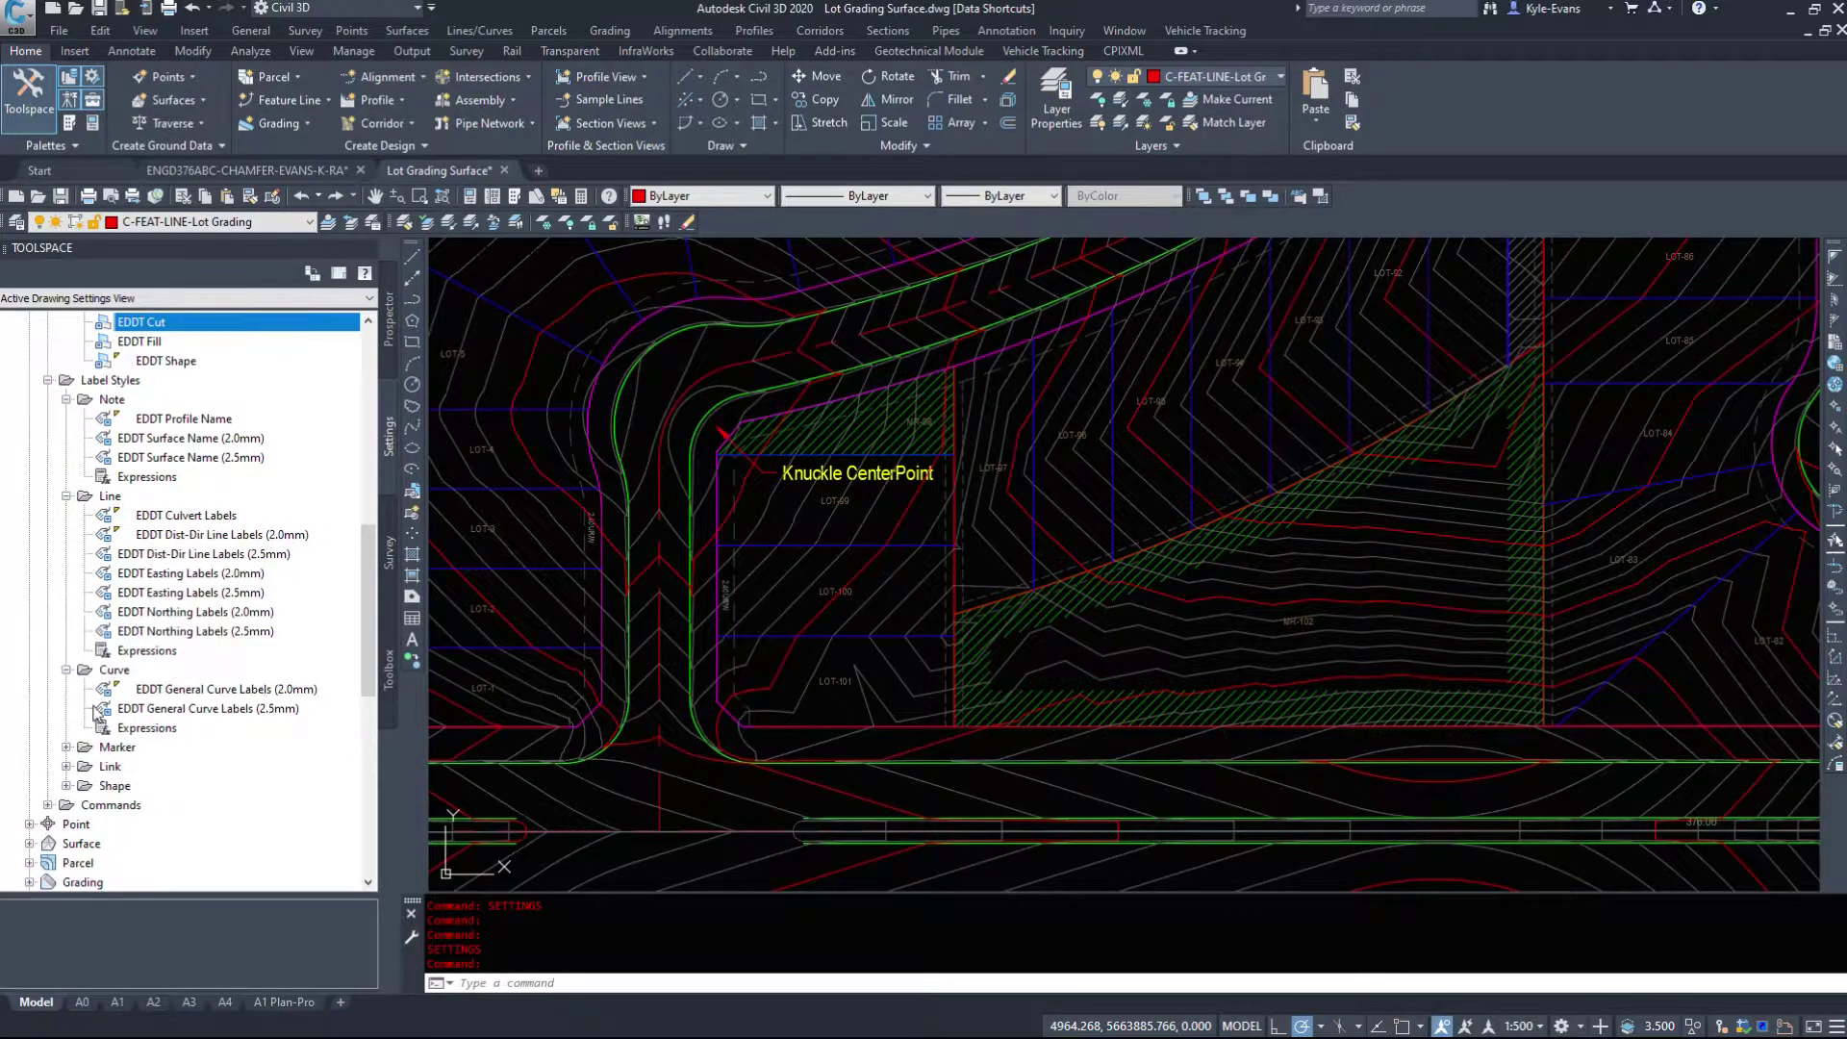
{"action": "left_click", "coordinate": [66, 746]}
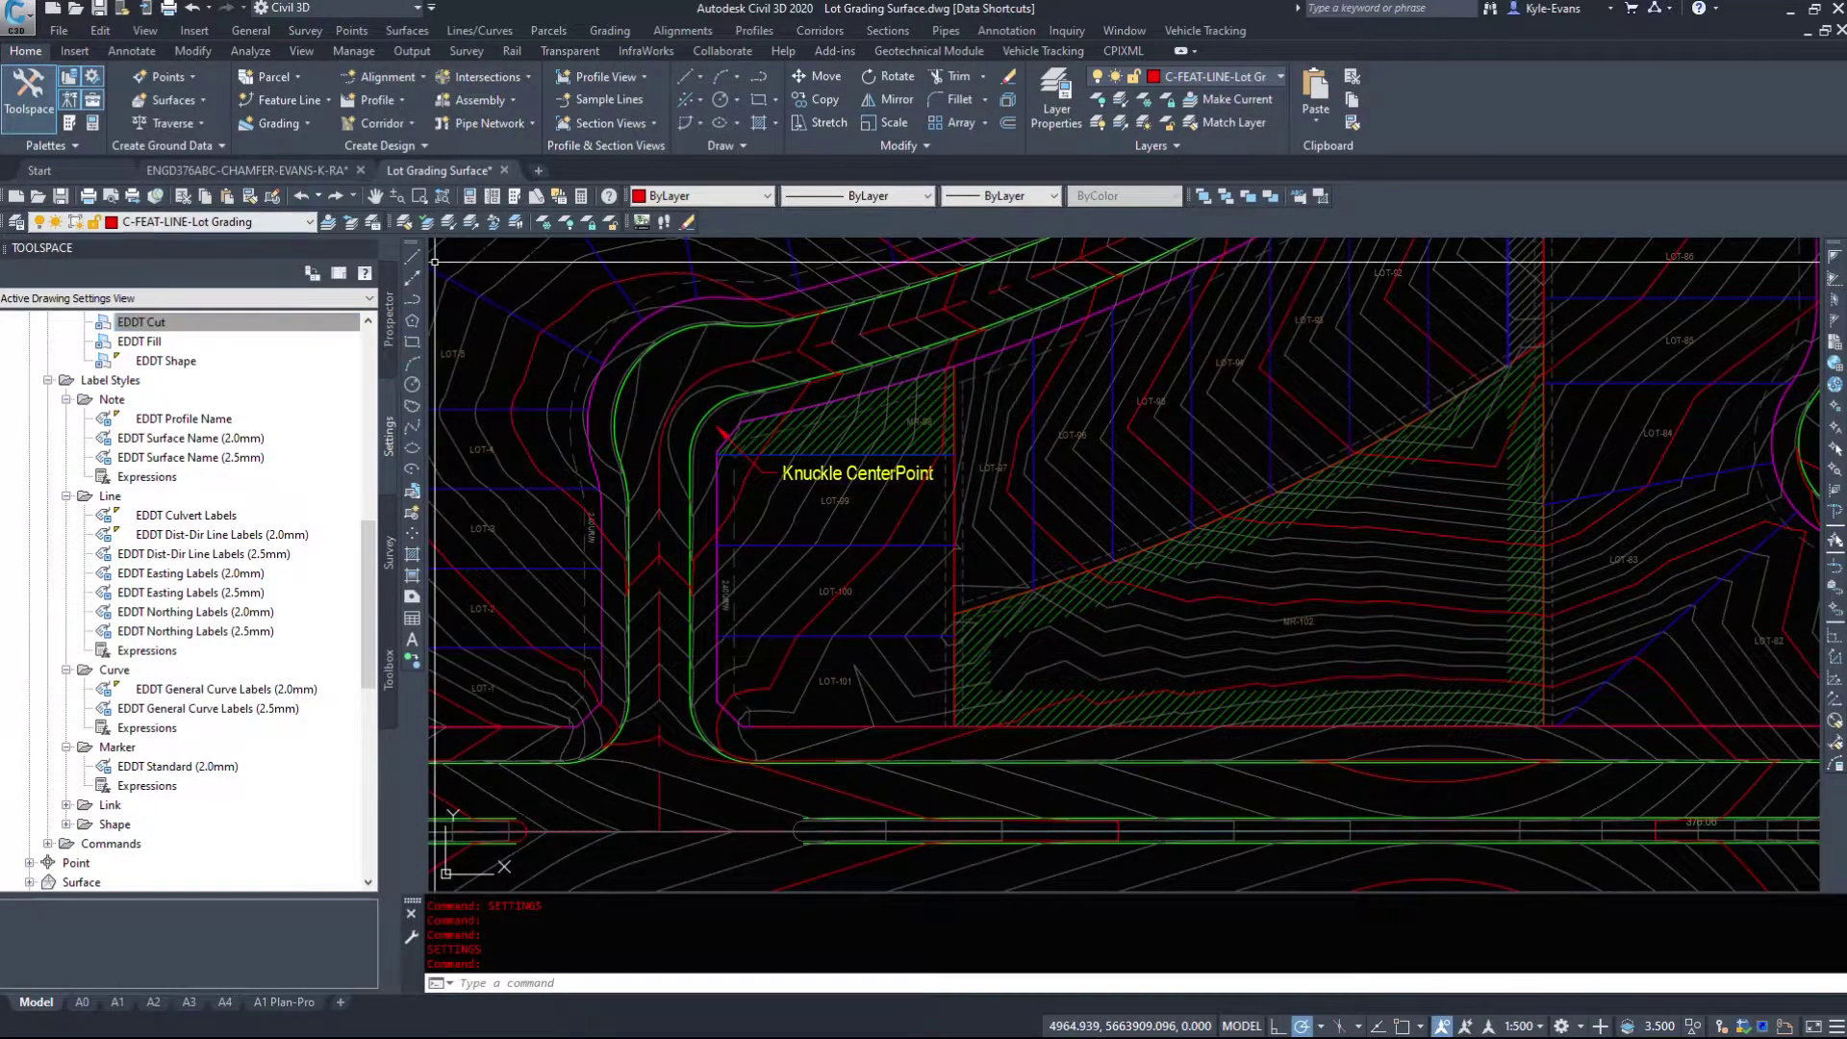
Open EDDT Dist-Dir Line Labels (2.5mm) for editing and fit its preview.
{"action": "right_click", "coordinate": [197, 558]}
{"action": "left_click", "coordinate": [260, 574]}
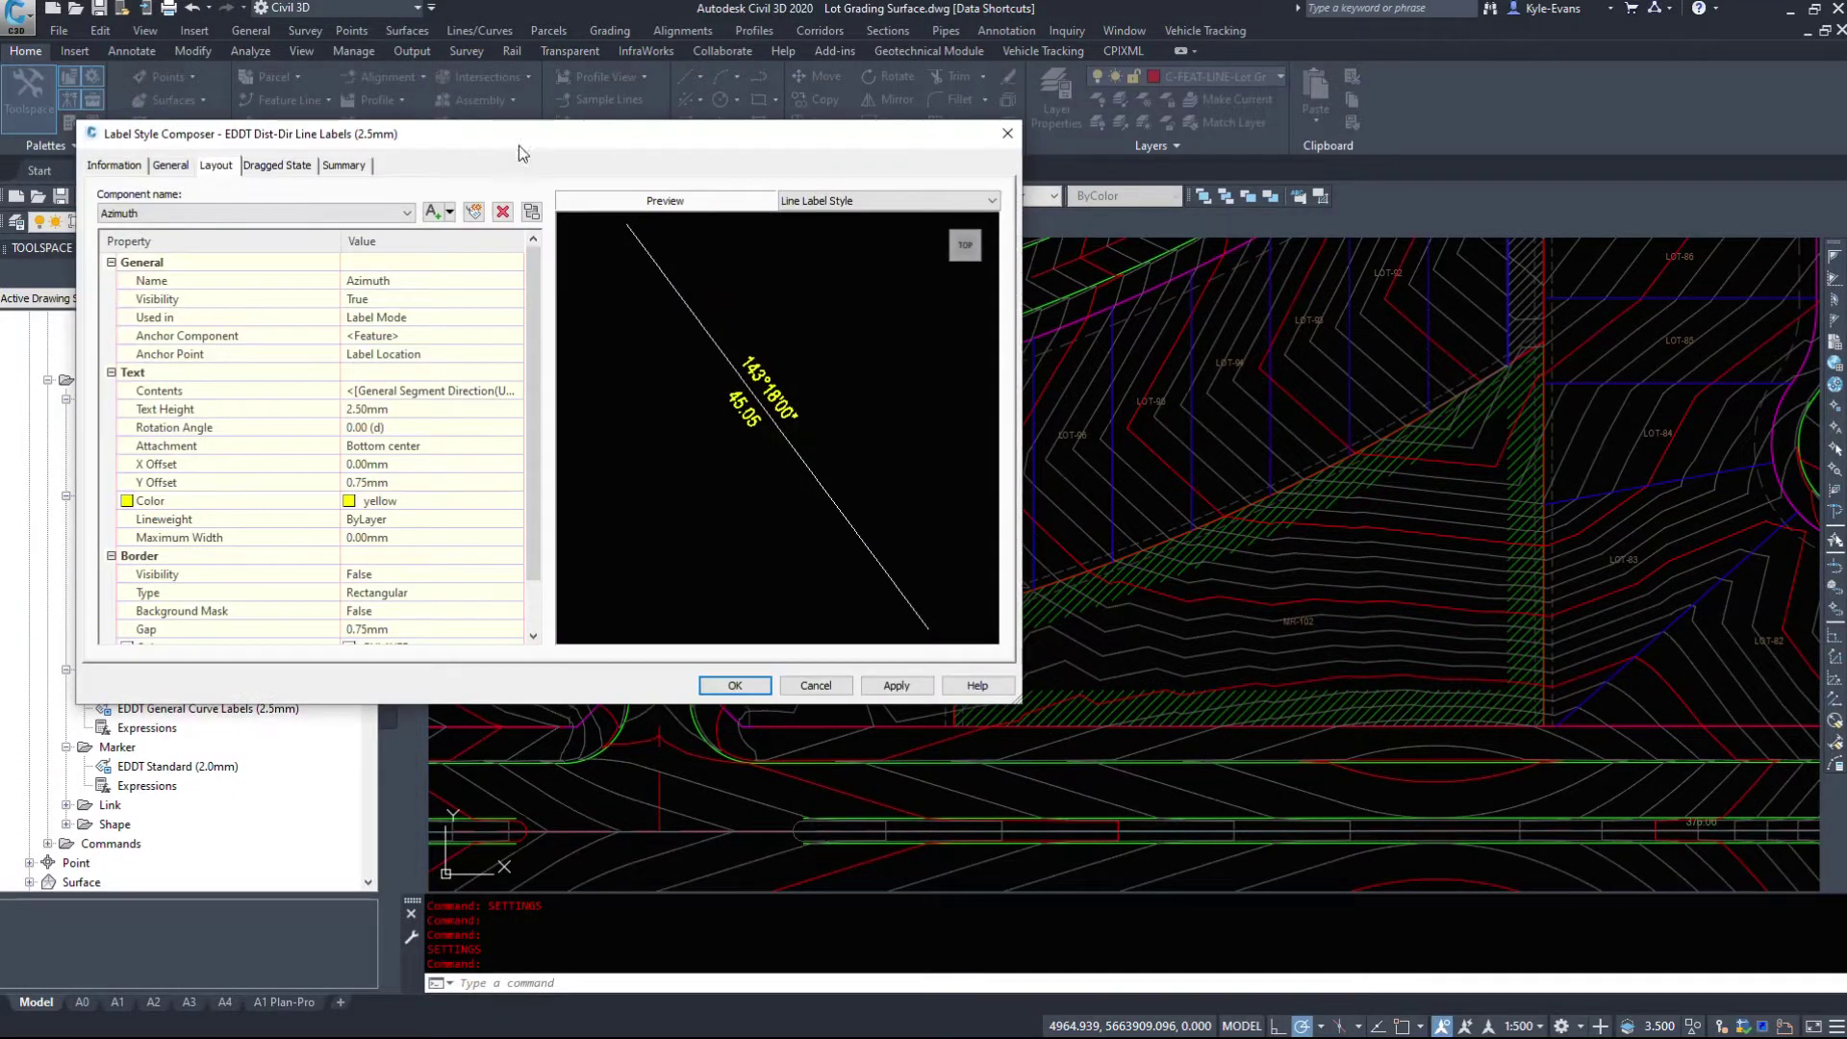
{"action": "left_click_drag", "start_coordinate": [518, 147], "coordinate": [595, 233]}
{"action": "scroll", "coordinate": [977, 538], "scroll_direction": "up", "scroll_amount": 3}
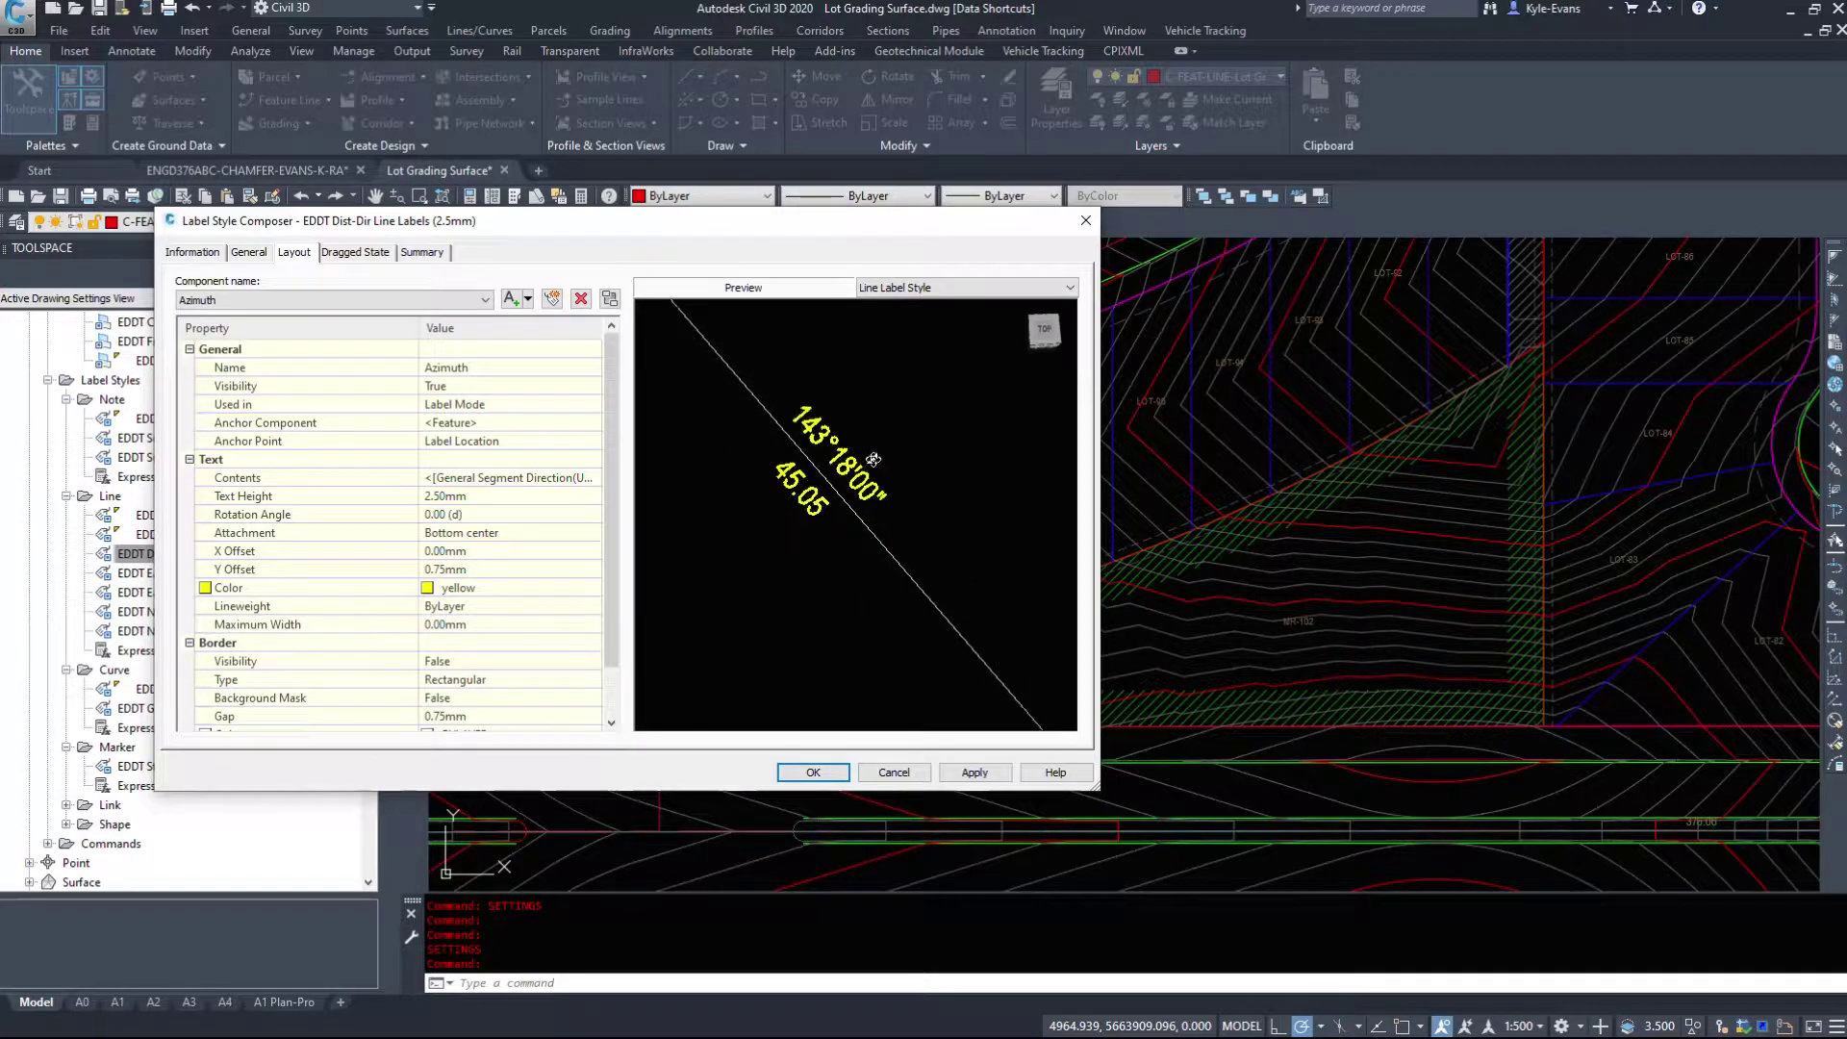
{"action": "left_click", "coordinate": [1043, 330]}
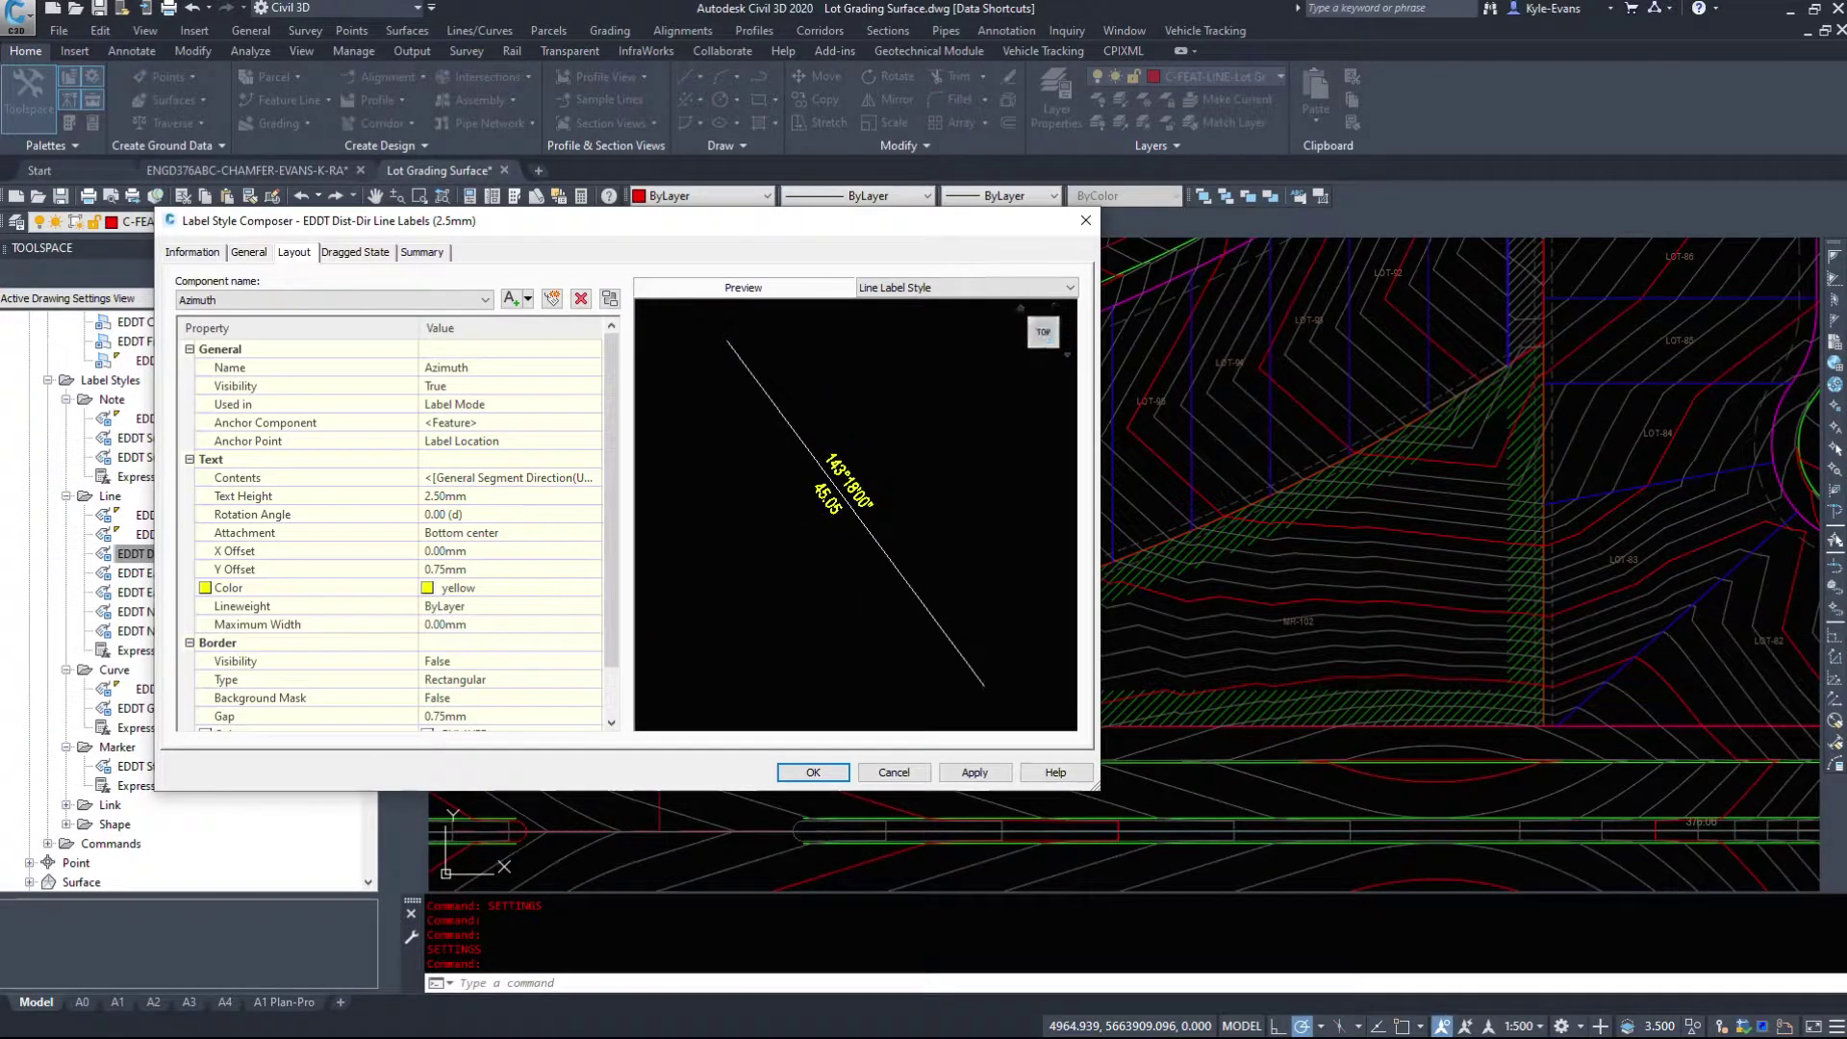
Review the Information and General settings, keep Plan Readable True, then list Layout components.
{"action": "left_click", "coordinate": [249, 253]}
{"action": "left_click", "coordinate": [192, 252]}
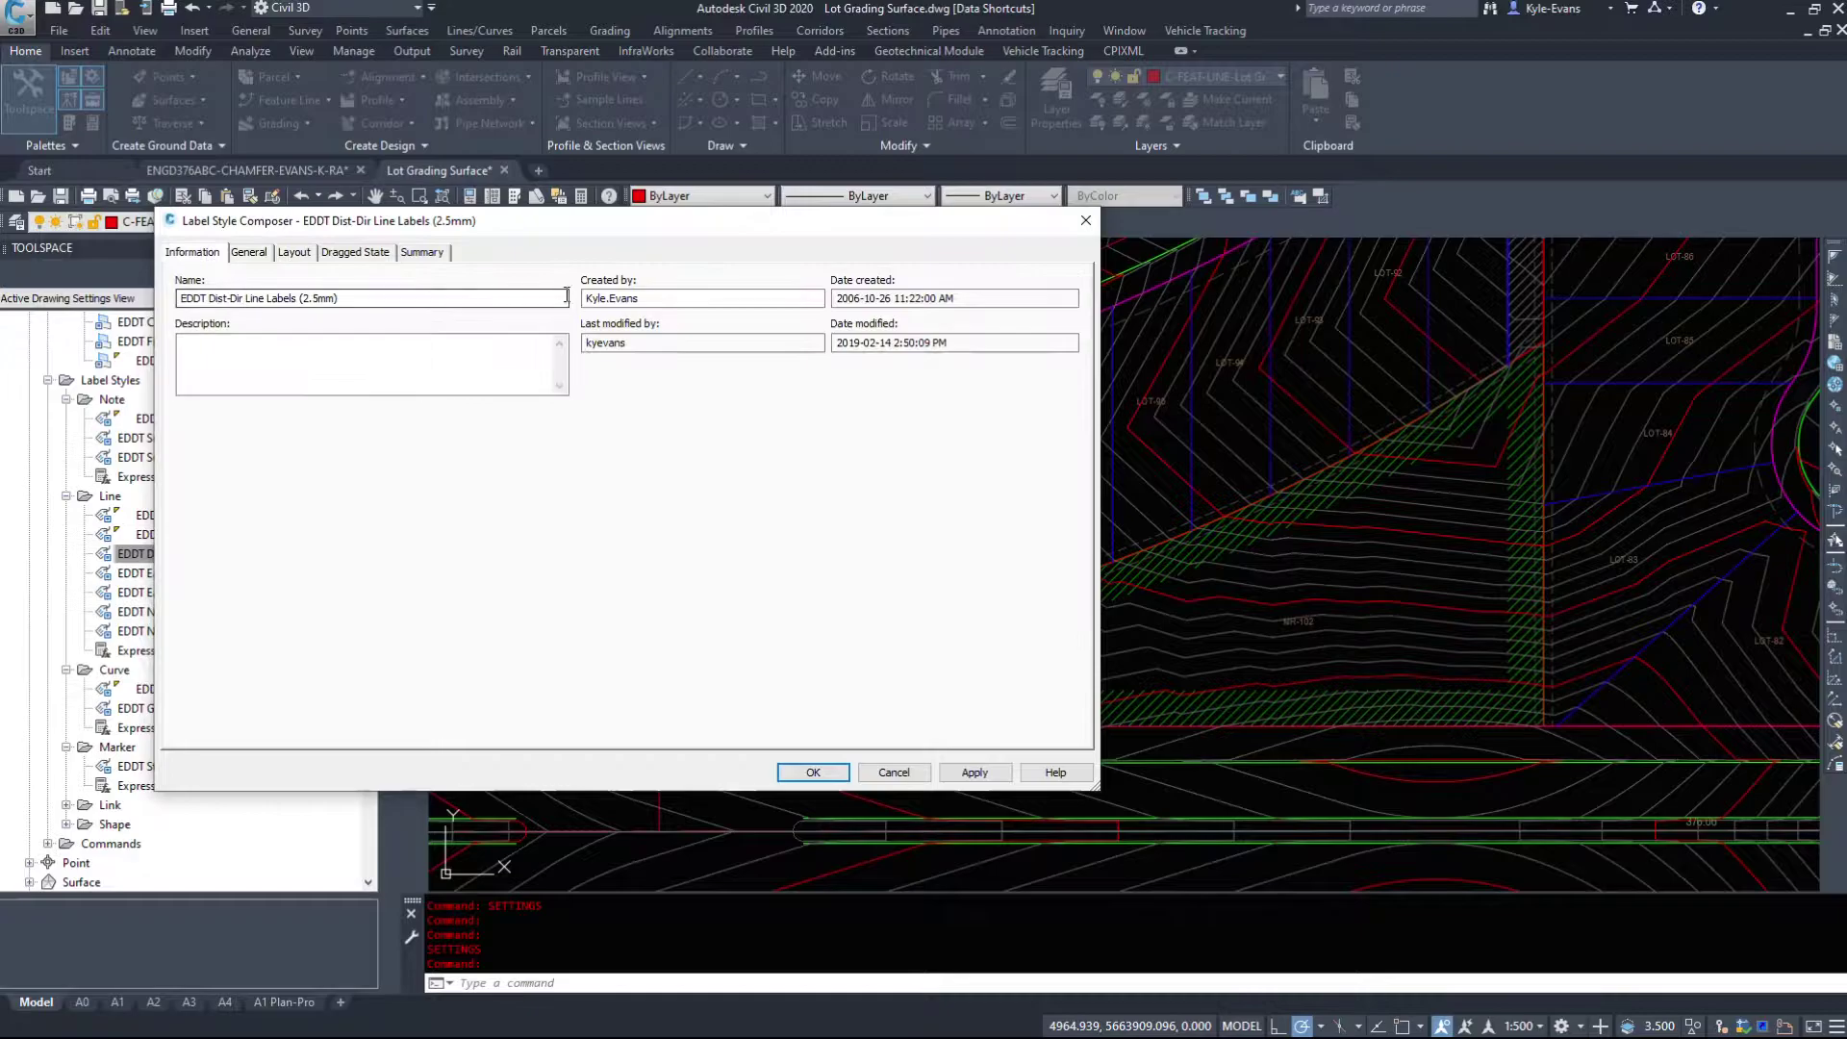
{"action": "left_click", "coordinate": [249, 253]}
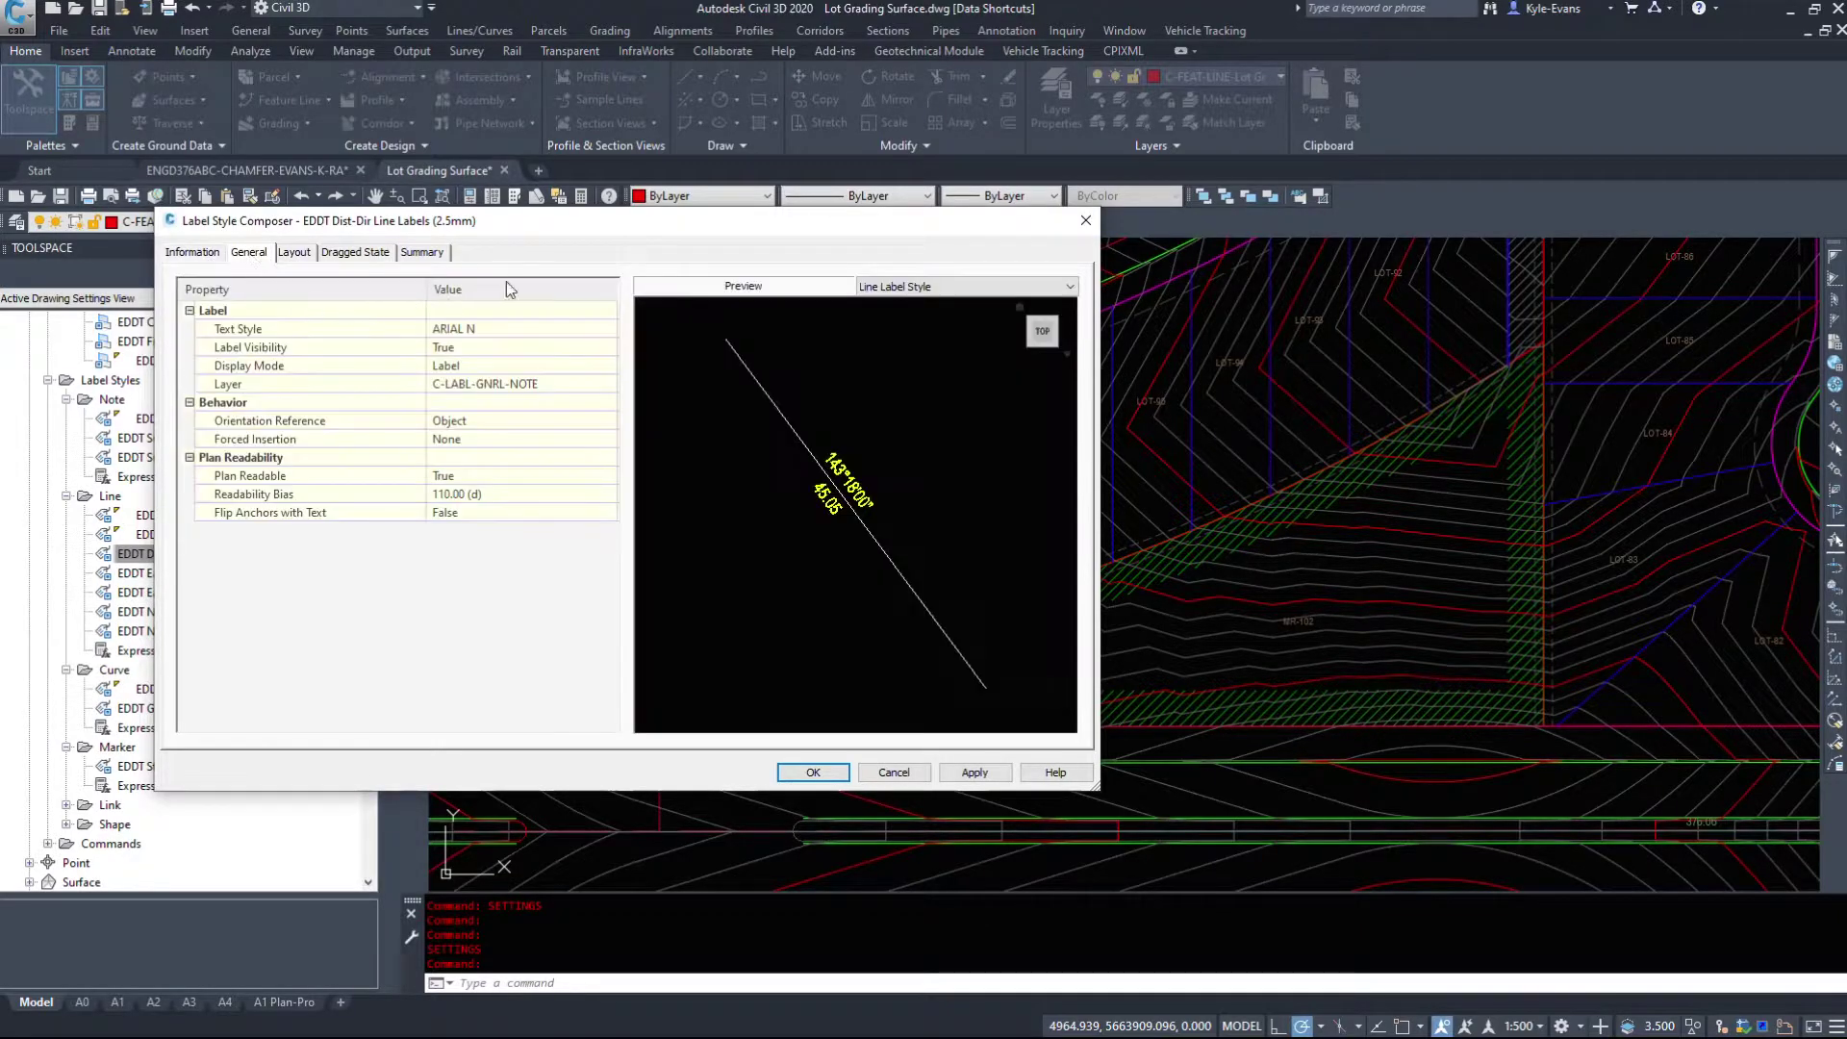
{"action": "left_click", "coordinate": [494, 366]}
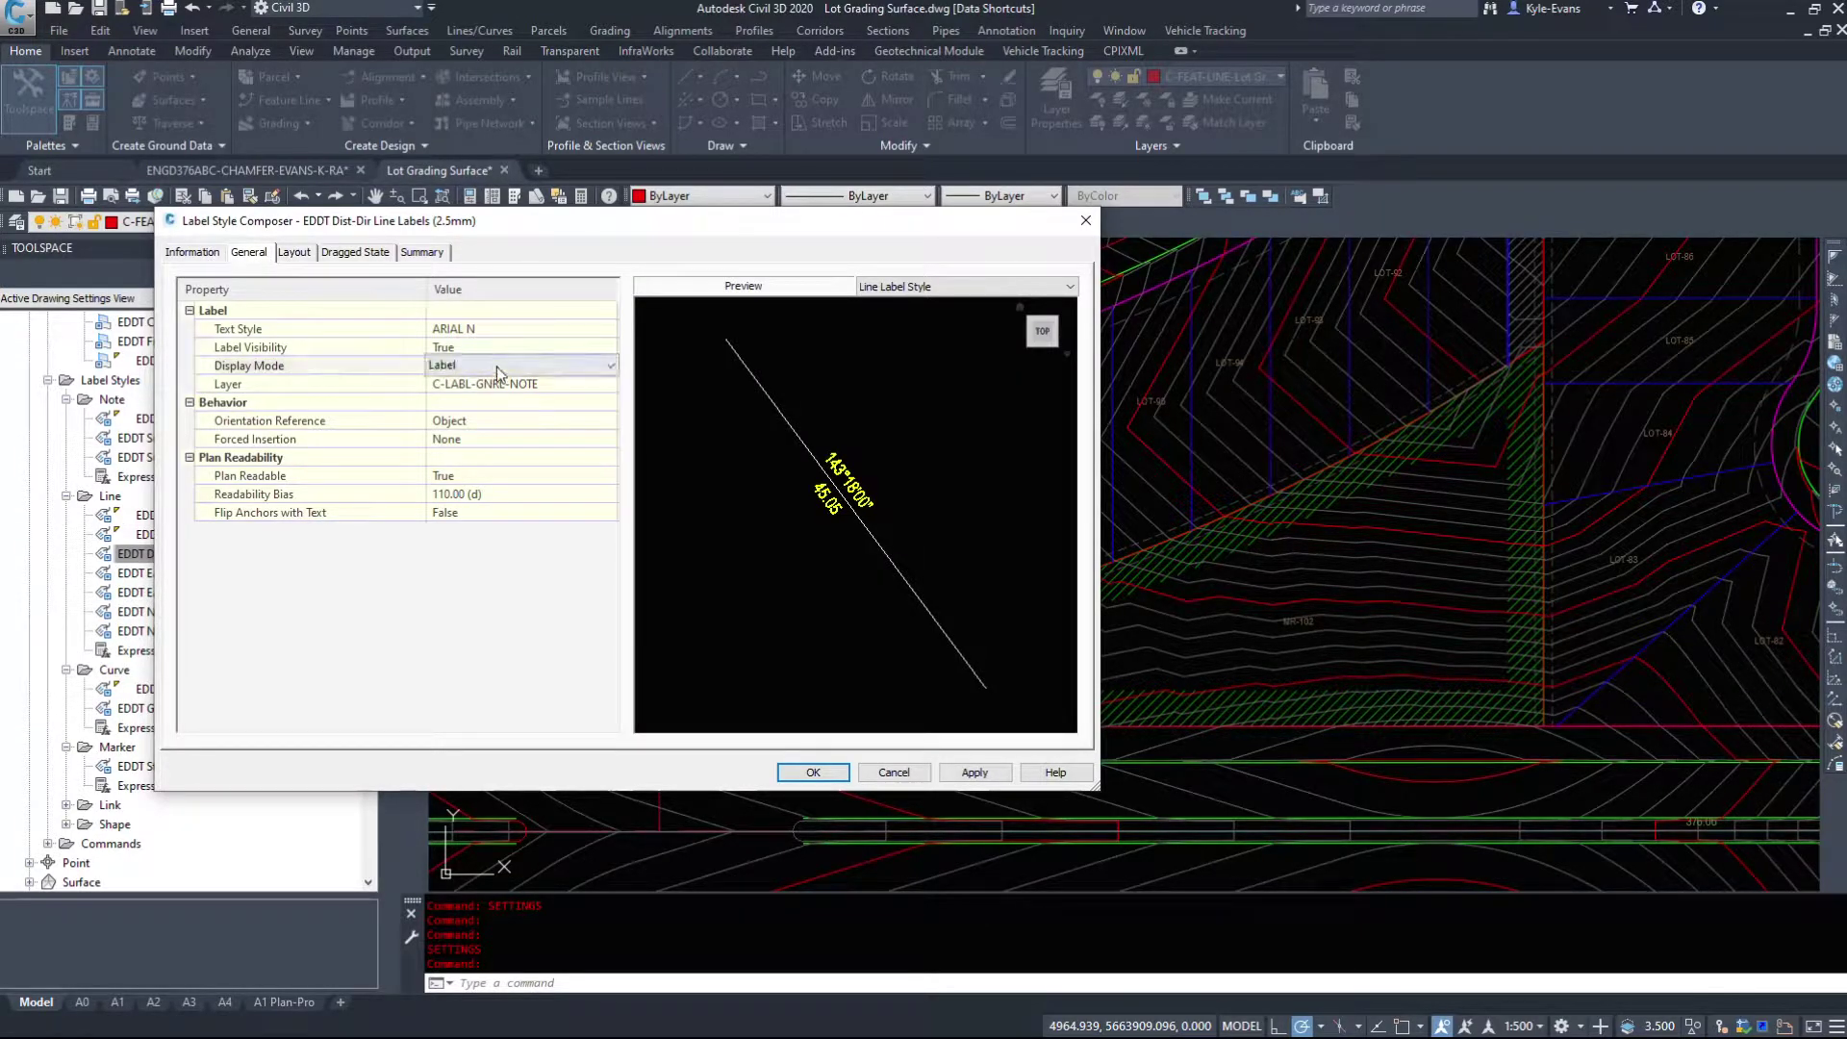
{"action": "key", "text": "Up"}
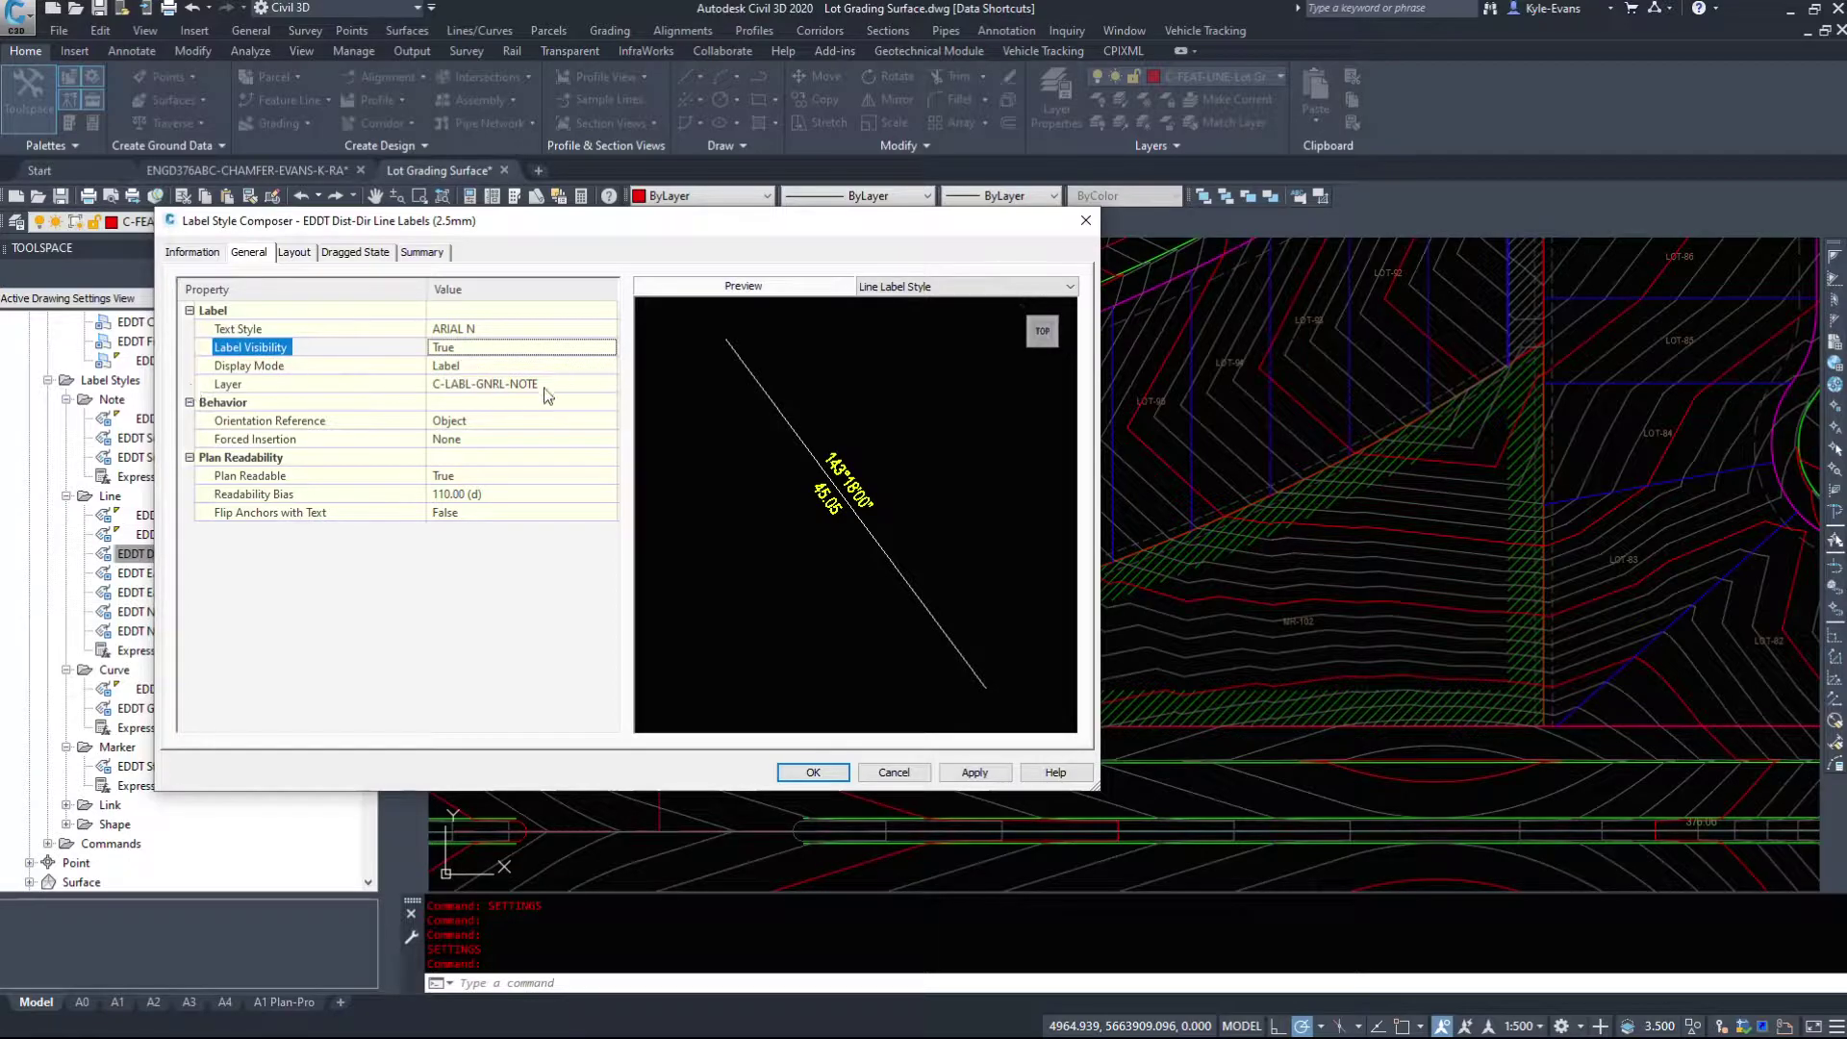
{"action": "left_click", "coordinate": [566, 386]}
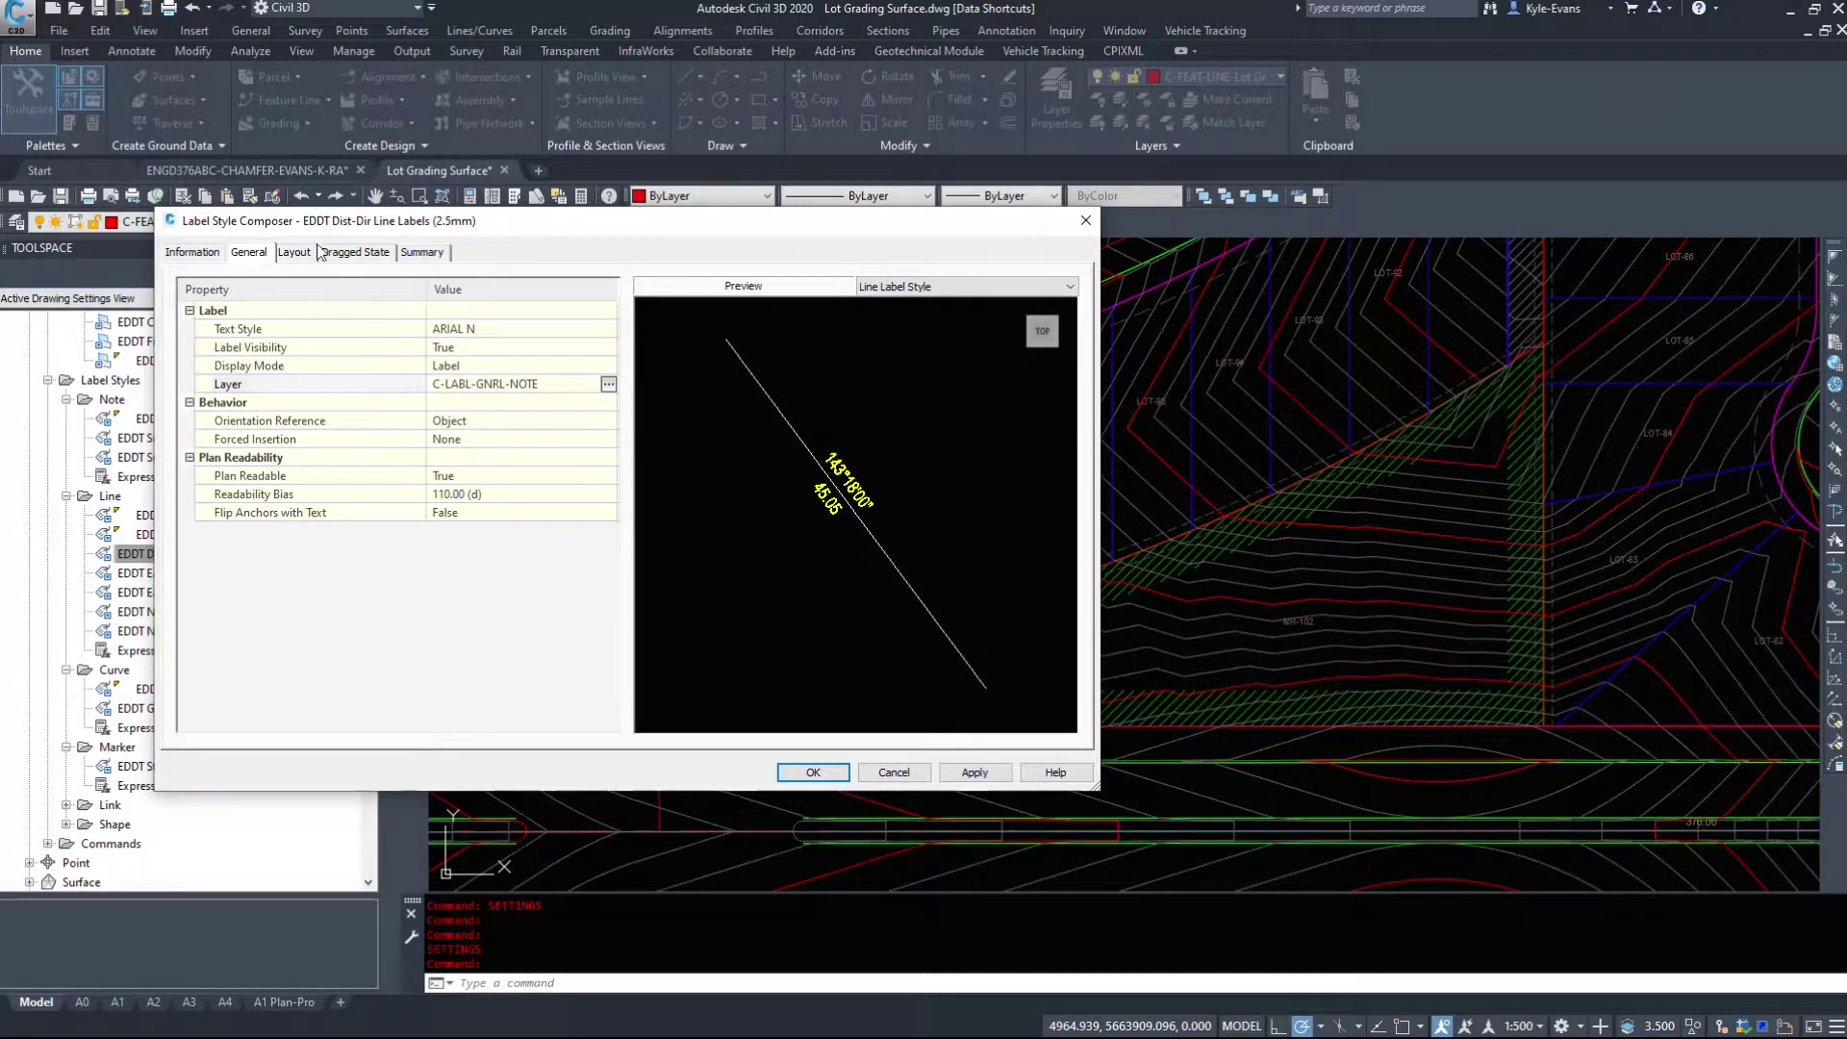
{"action": "left_click", "coordinate": [251, 475]}
{"action": "left_click", "coordinate": [519, 476]}
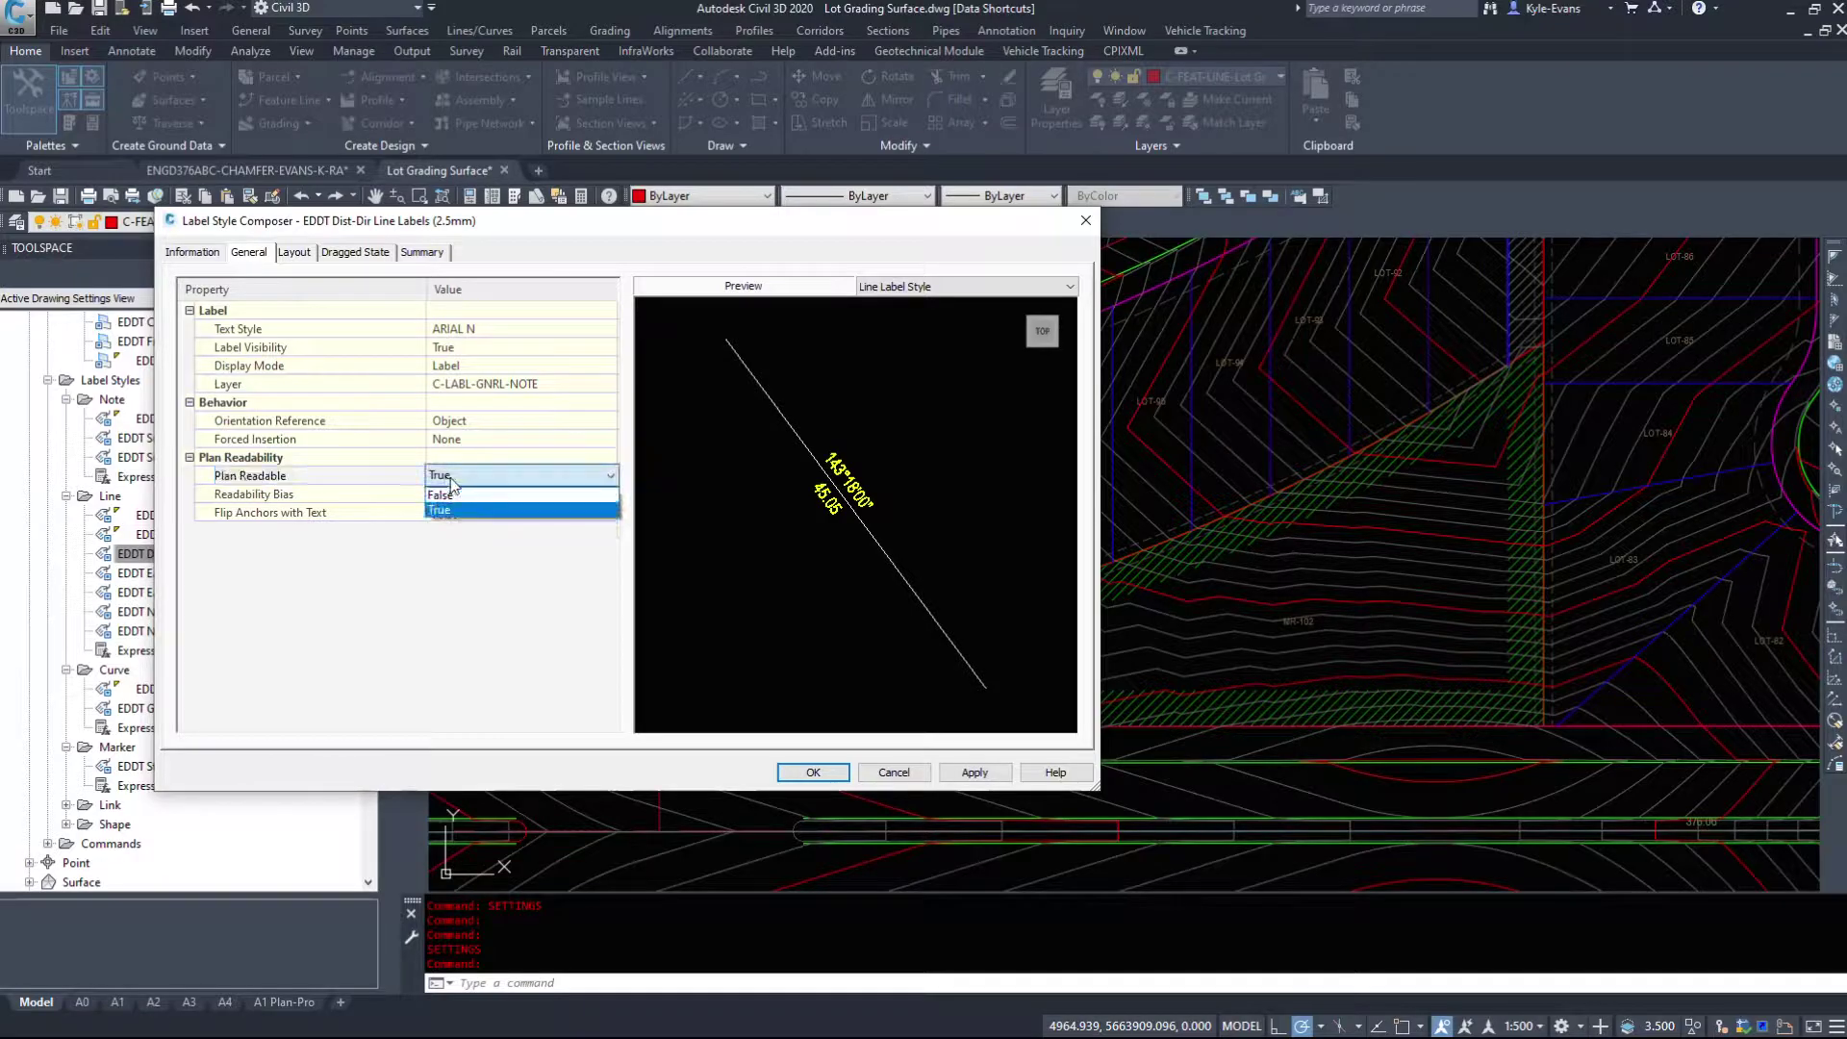
{"action": "left_click", "coordinate": [789, 493]}
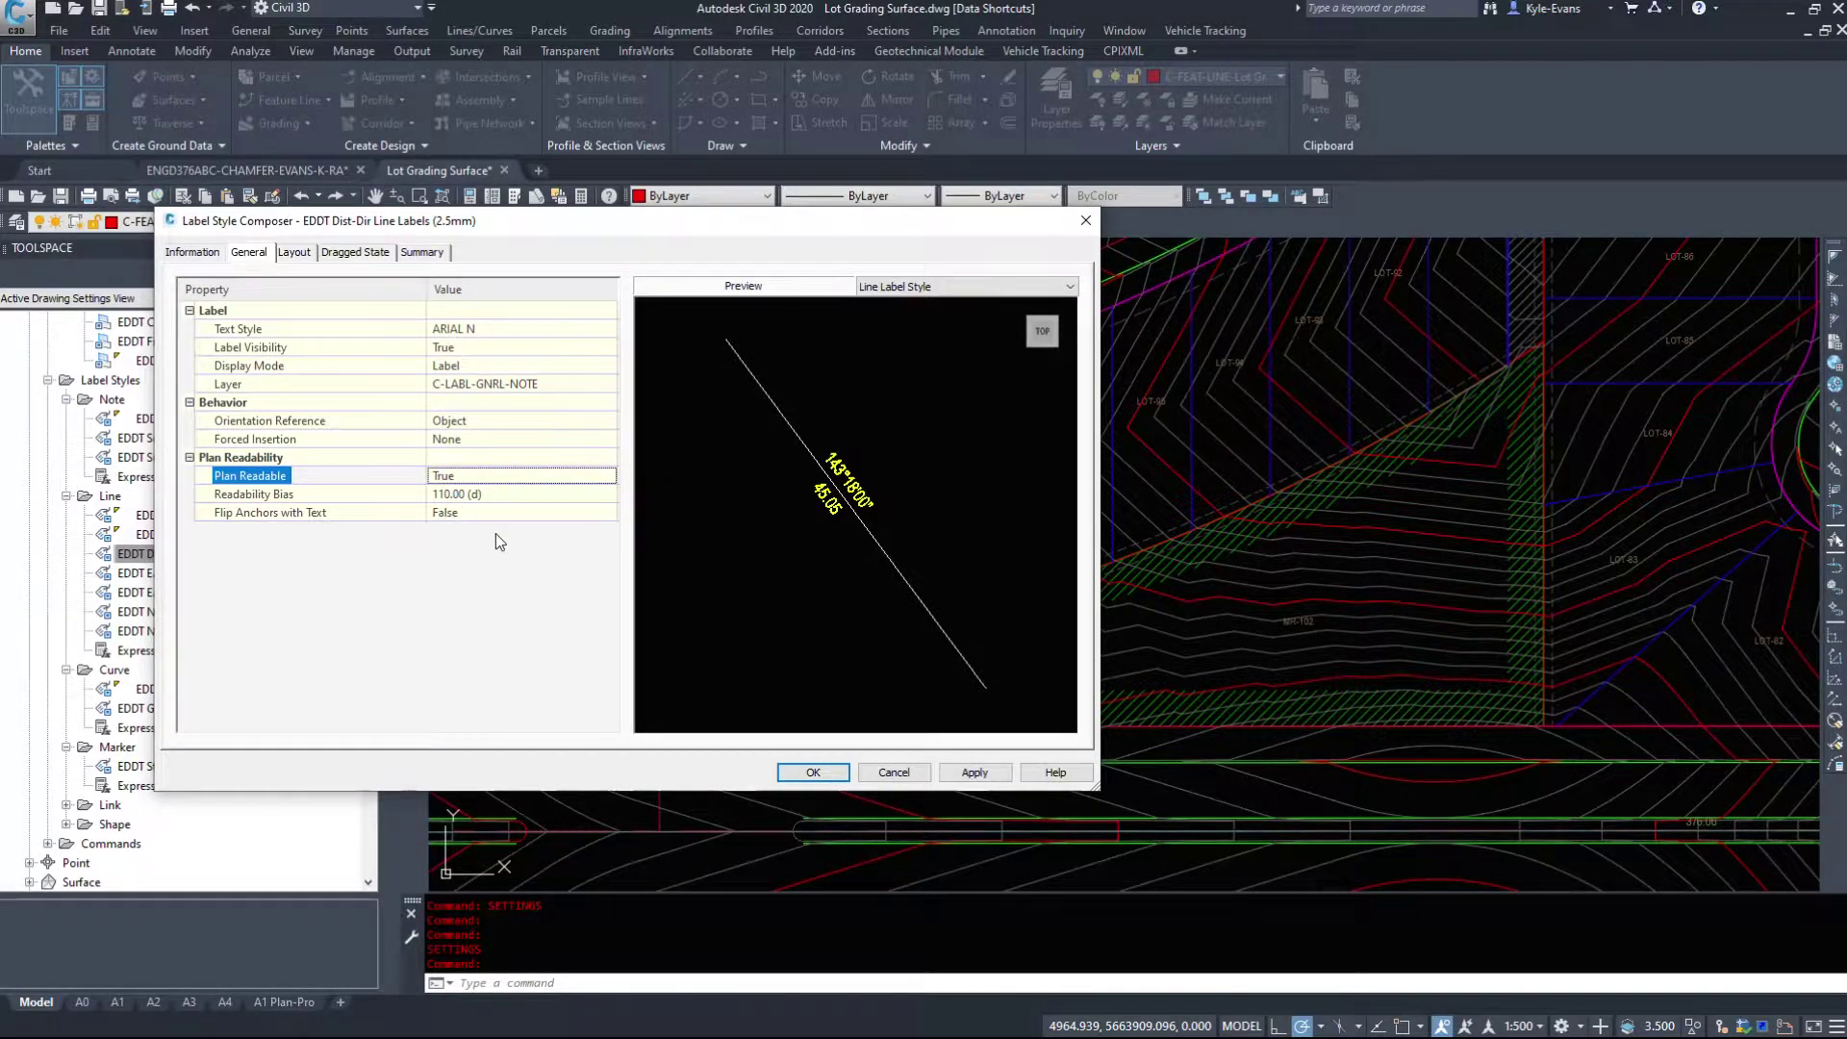
{"action": "left_click", "coordinate": [293, 252]}
{"action": "left_click", "coordinate": [481, 300]}
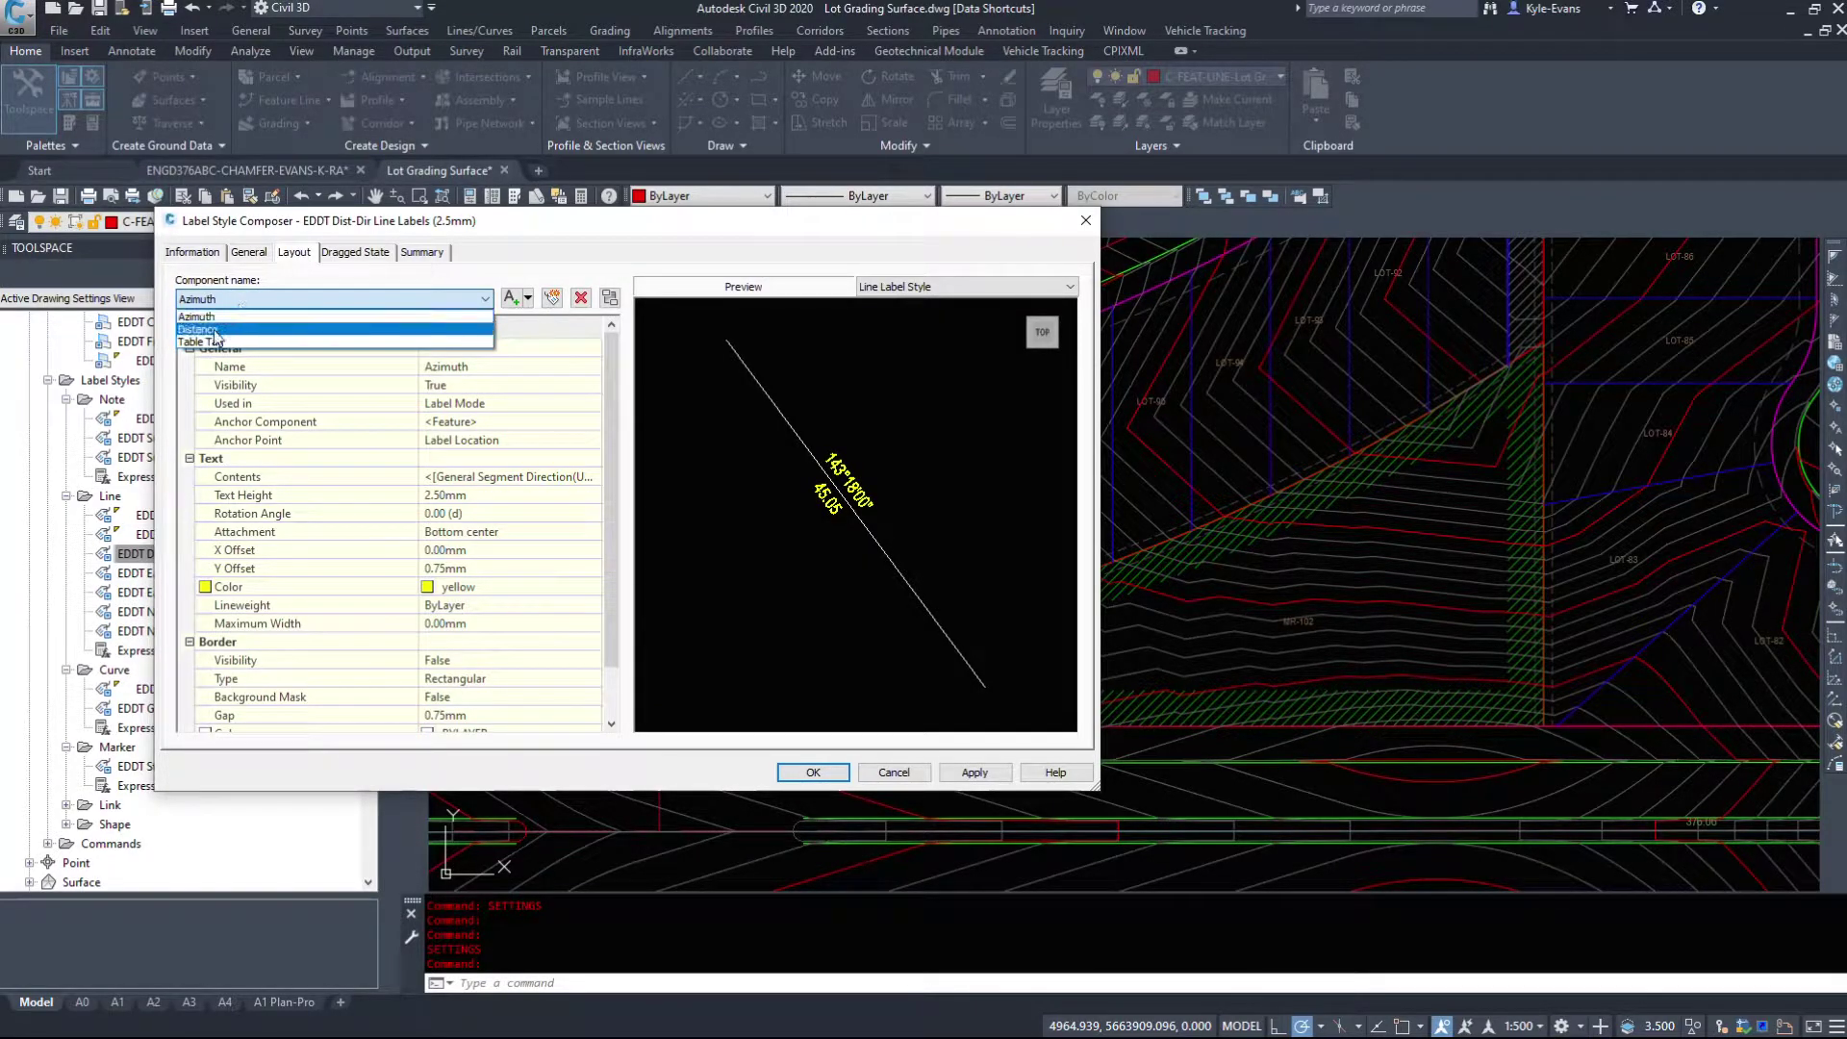
{"action": "left_click", "coordinate": [793, 519]}
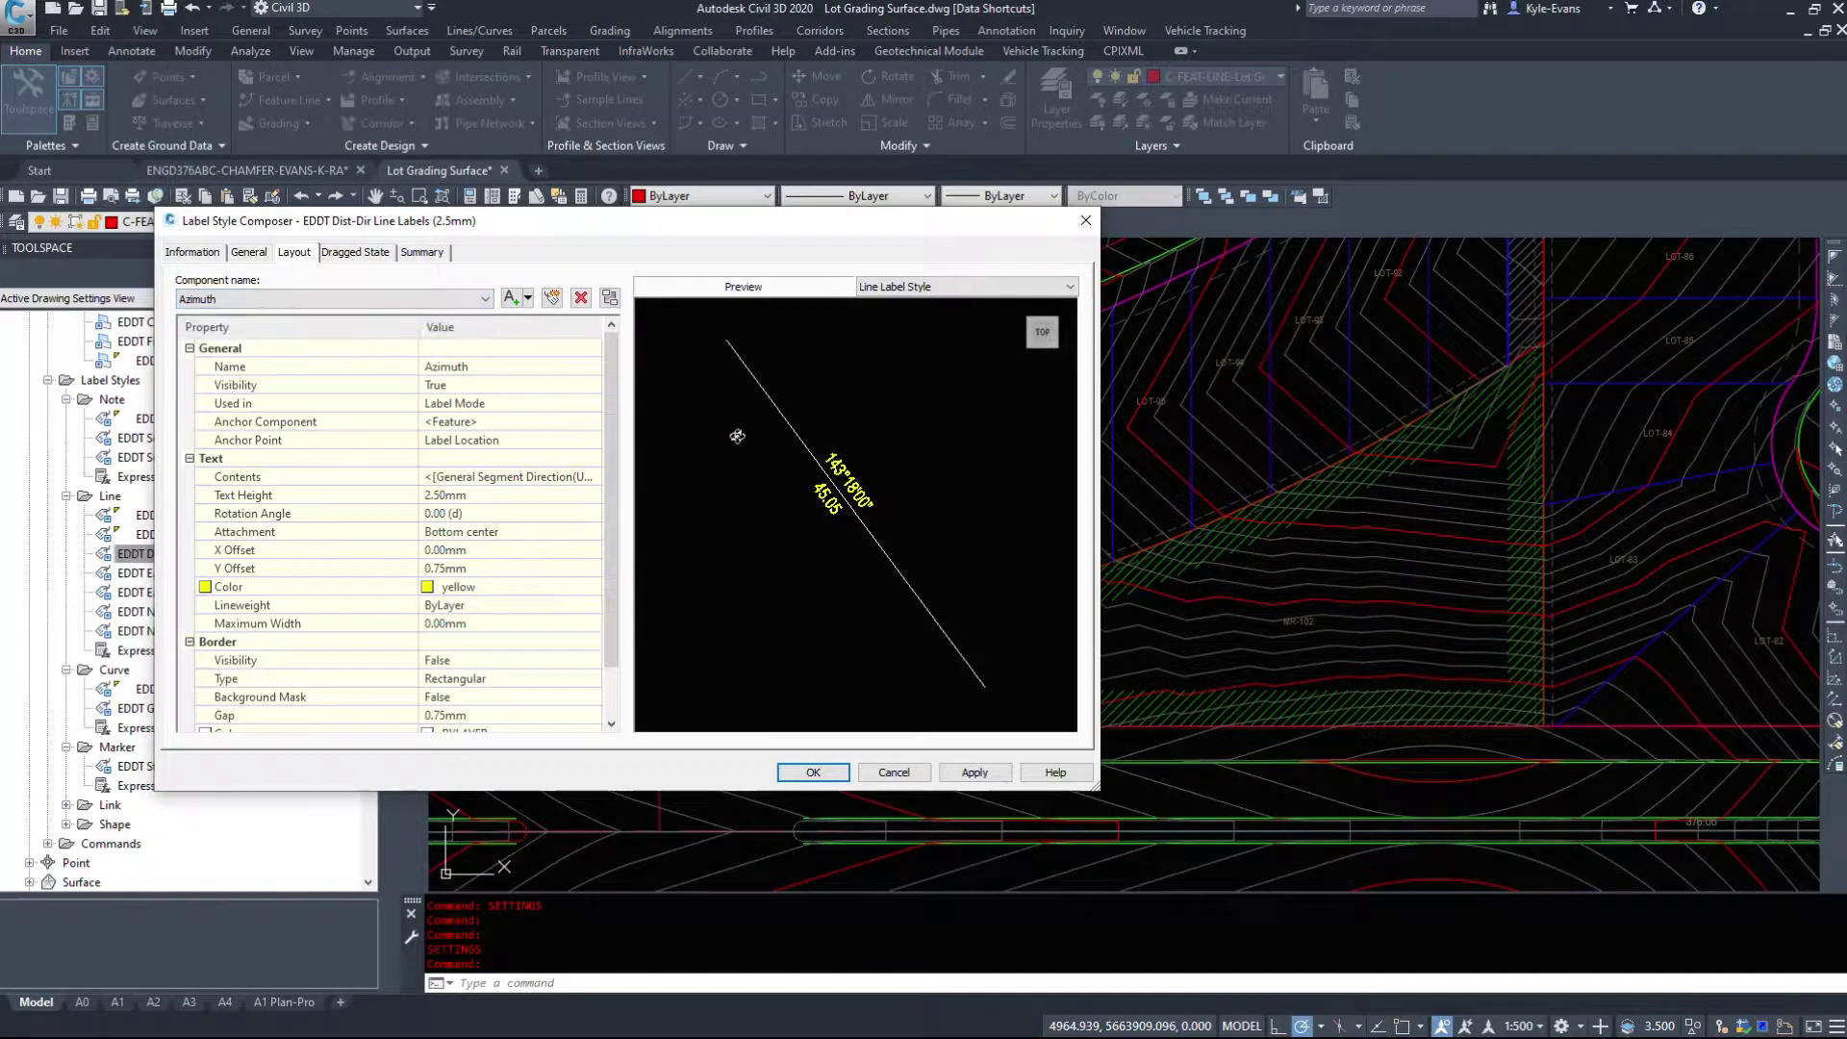
{"action": "left_click", "coordinate": [500, 476]}
{"action": "left_click", "coordinate": [592, 476]}
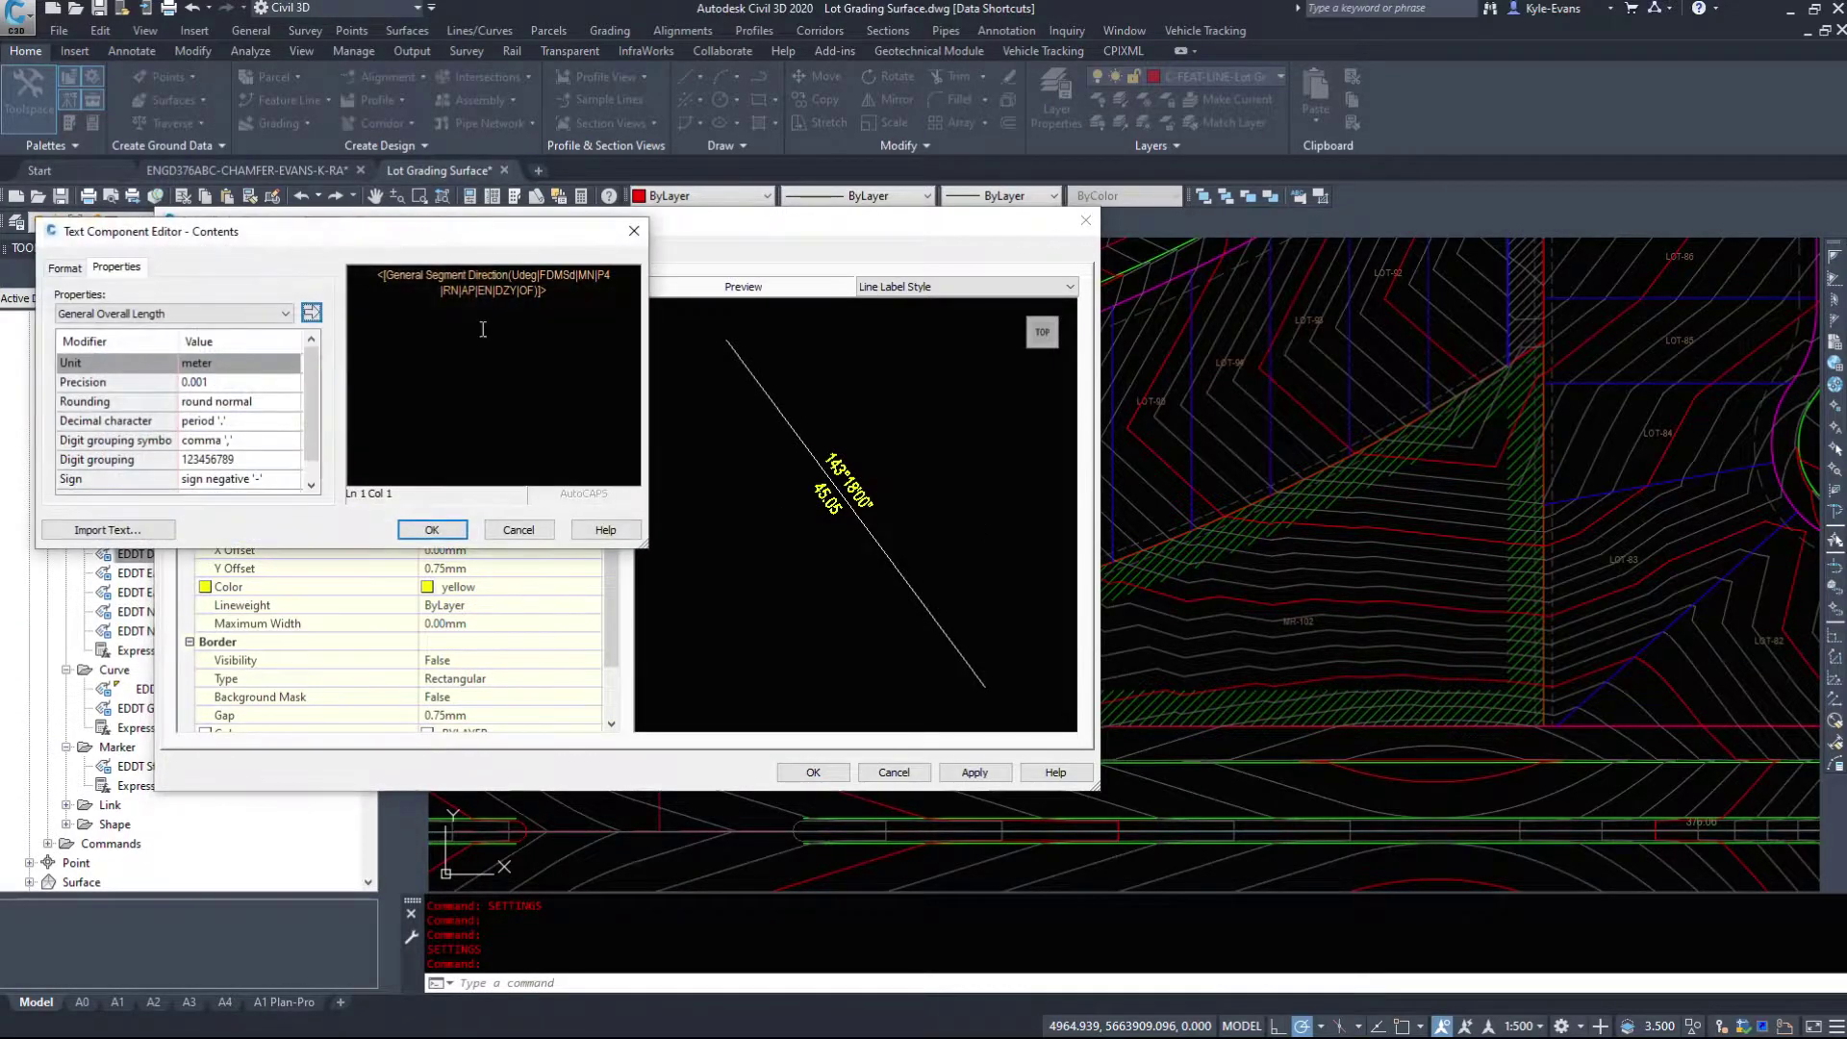
{"action": "left_click", "coordinate": [203, 313]}
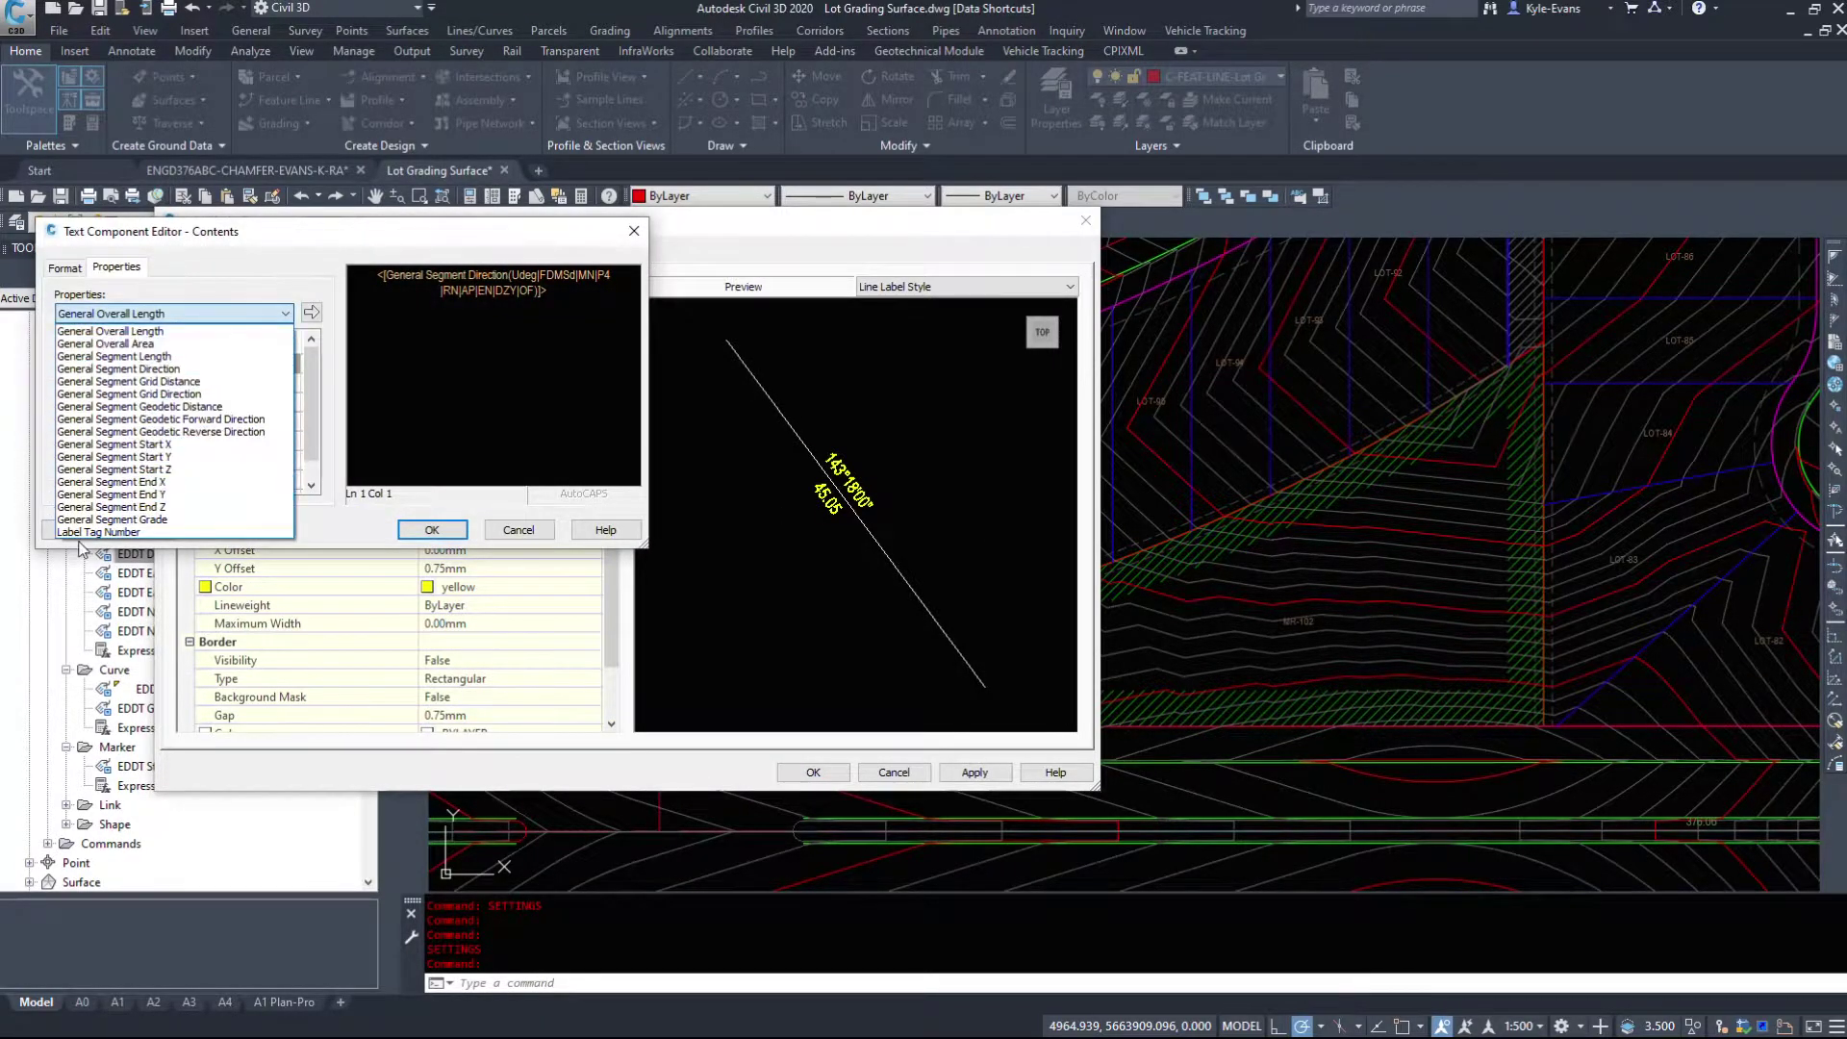
{"action": "left_click", "coordinate": [533, 531]}
{"action": "left_click", "coordinate": [531, 528]}
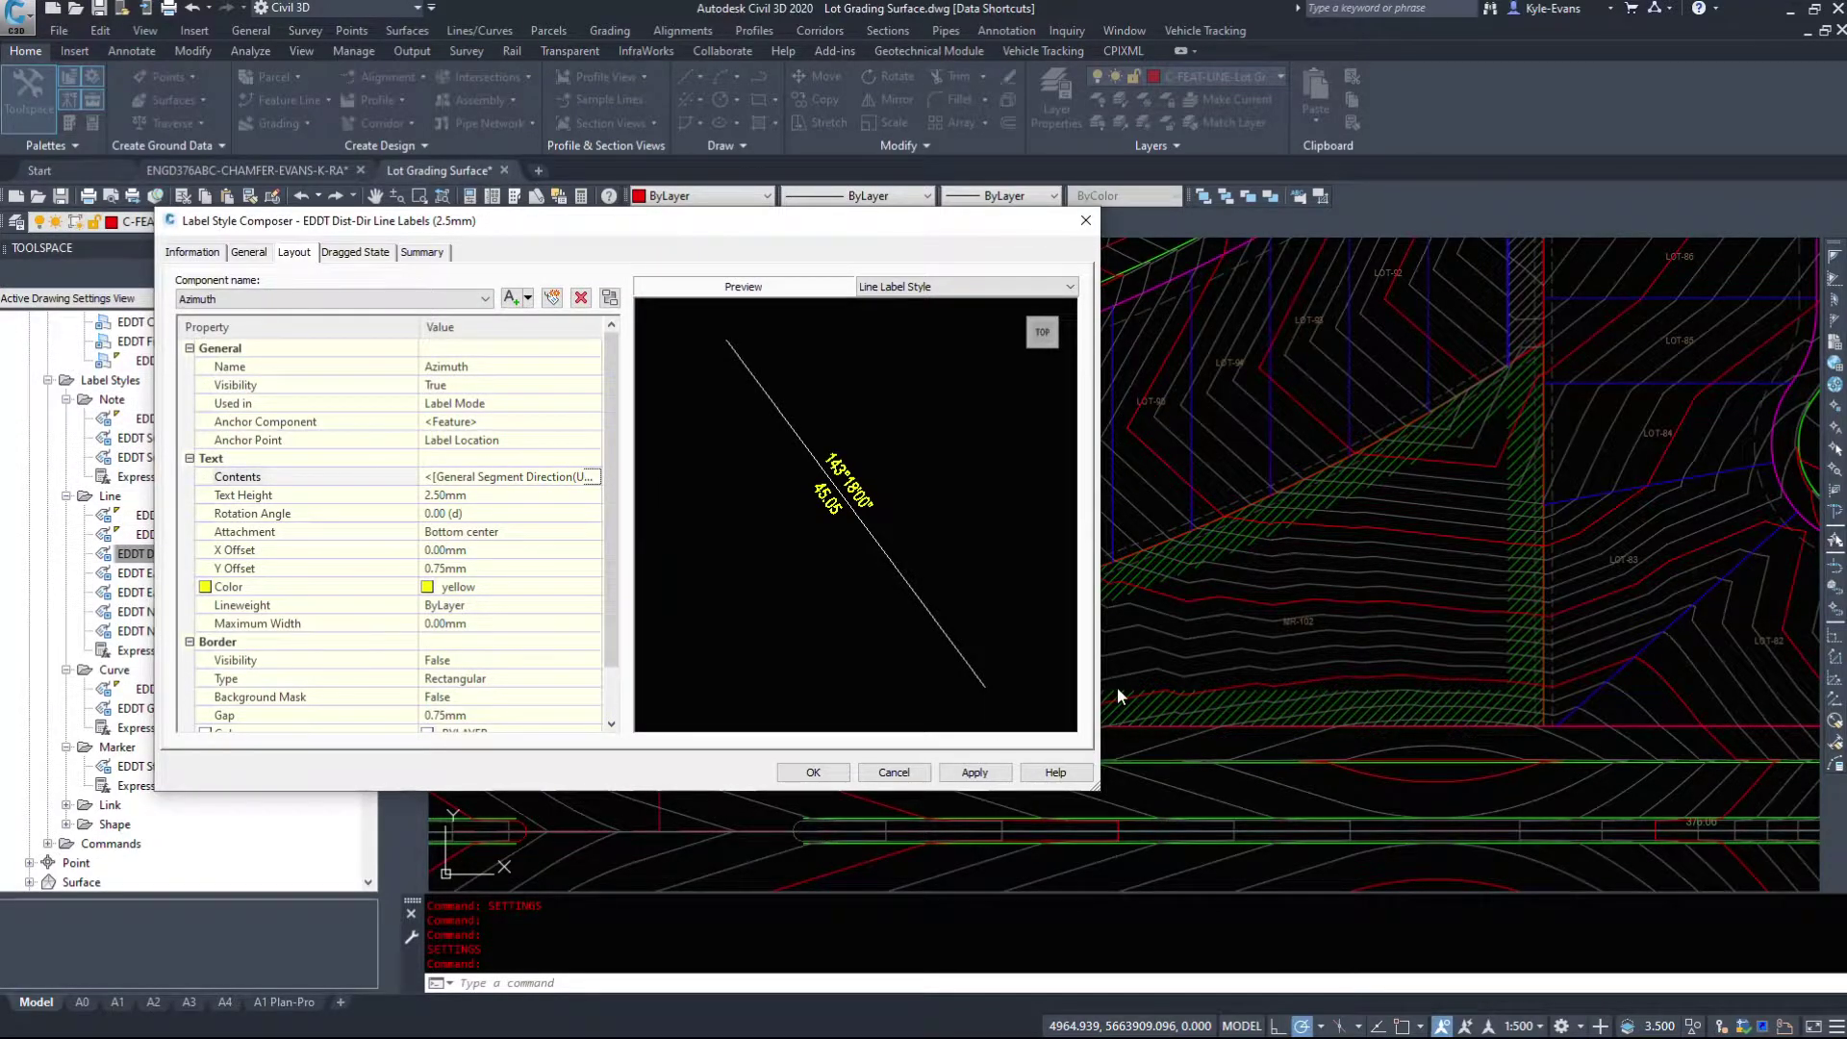
{"action": "left_click", "coordinate": [515, 495]}
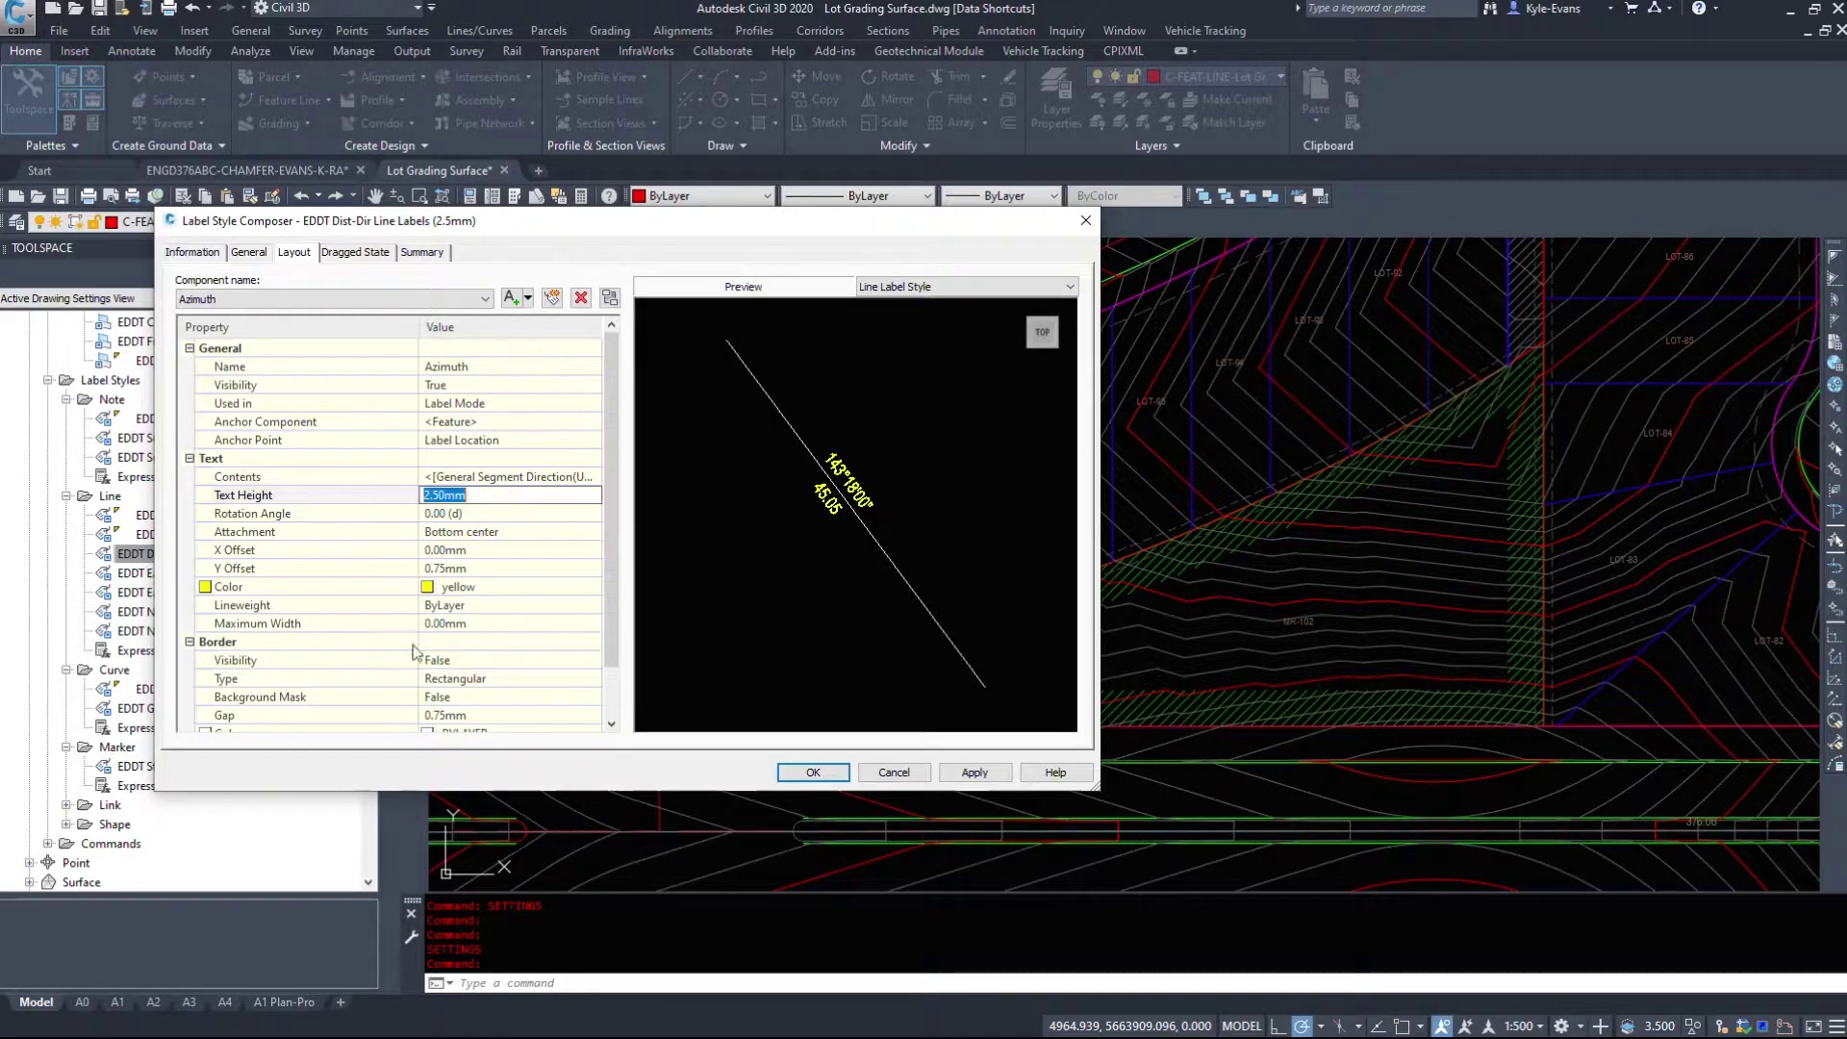
{"action": "left_click", "coordinate": [482, 568]}
{"action": "scroll", "coordinate": [640, 571], "scroll_direction": "down", "scroll_amount": 1}
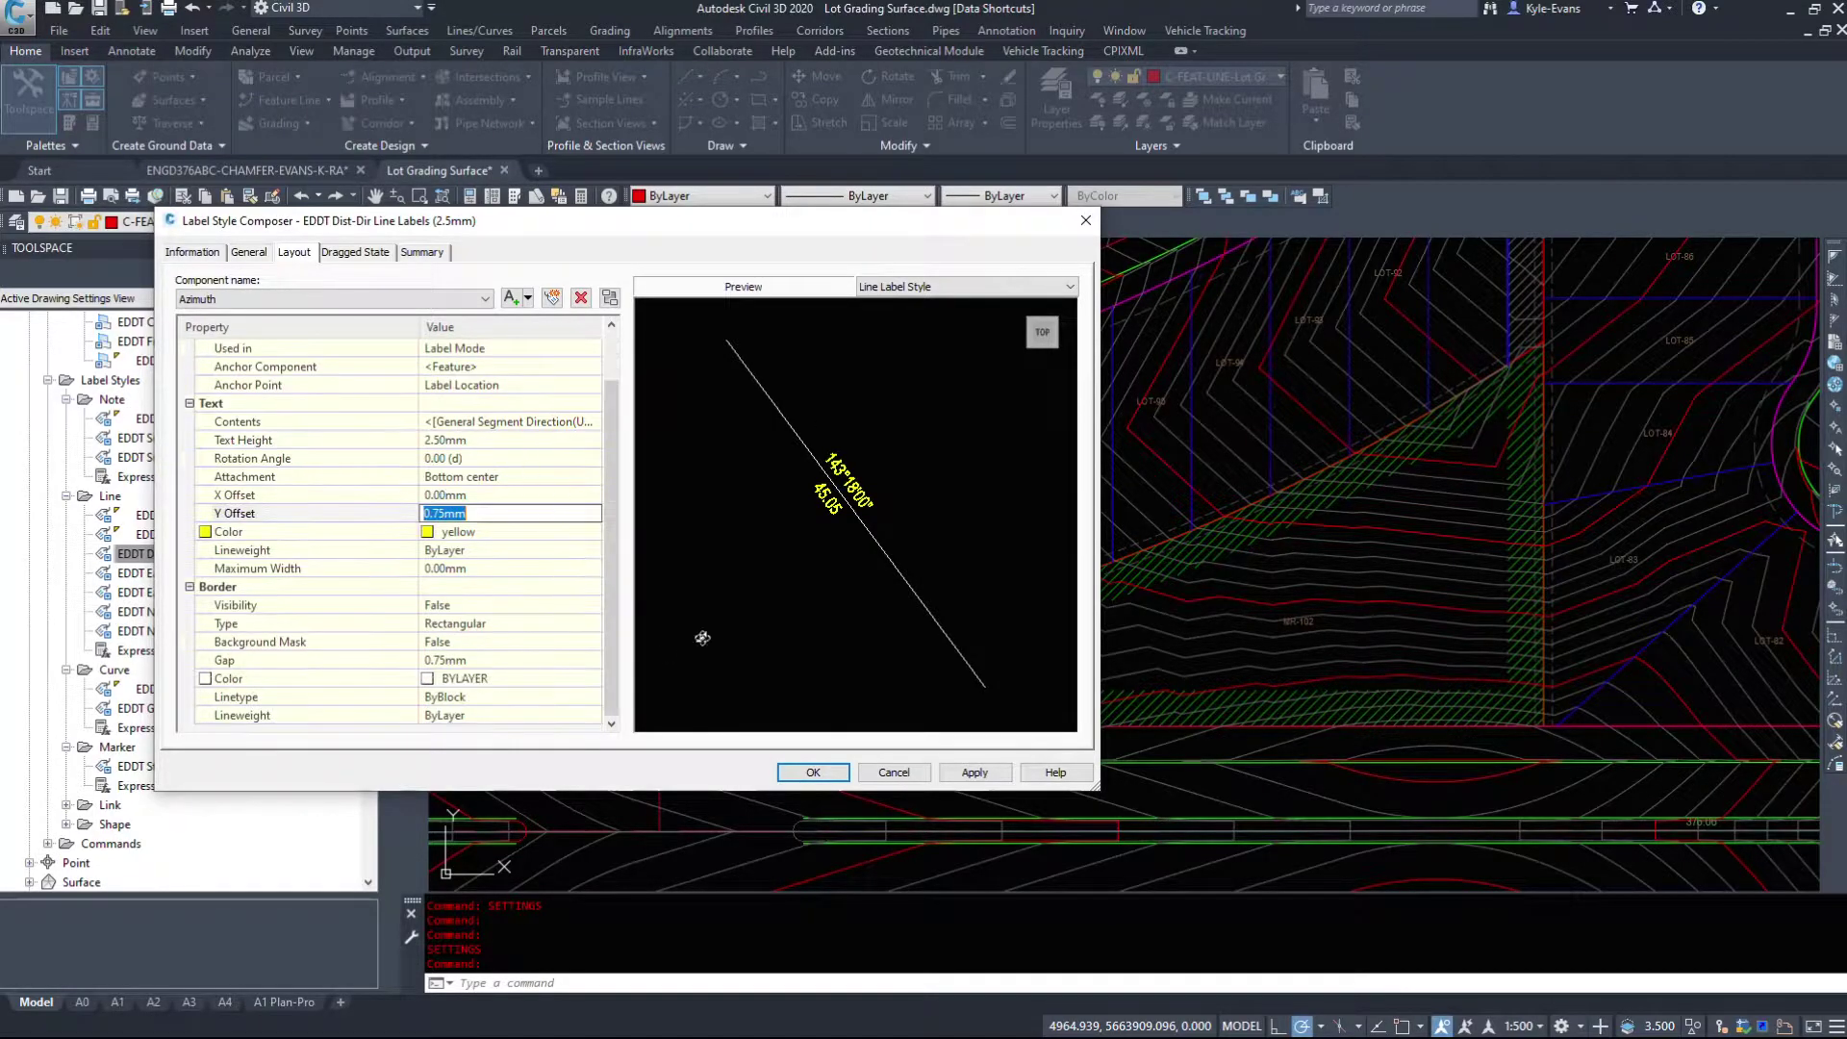
{"action": "left_click", "coordinate": [467, 605]}
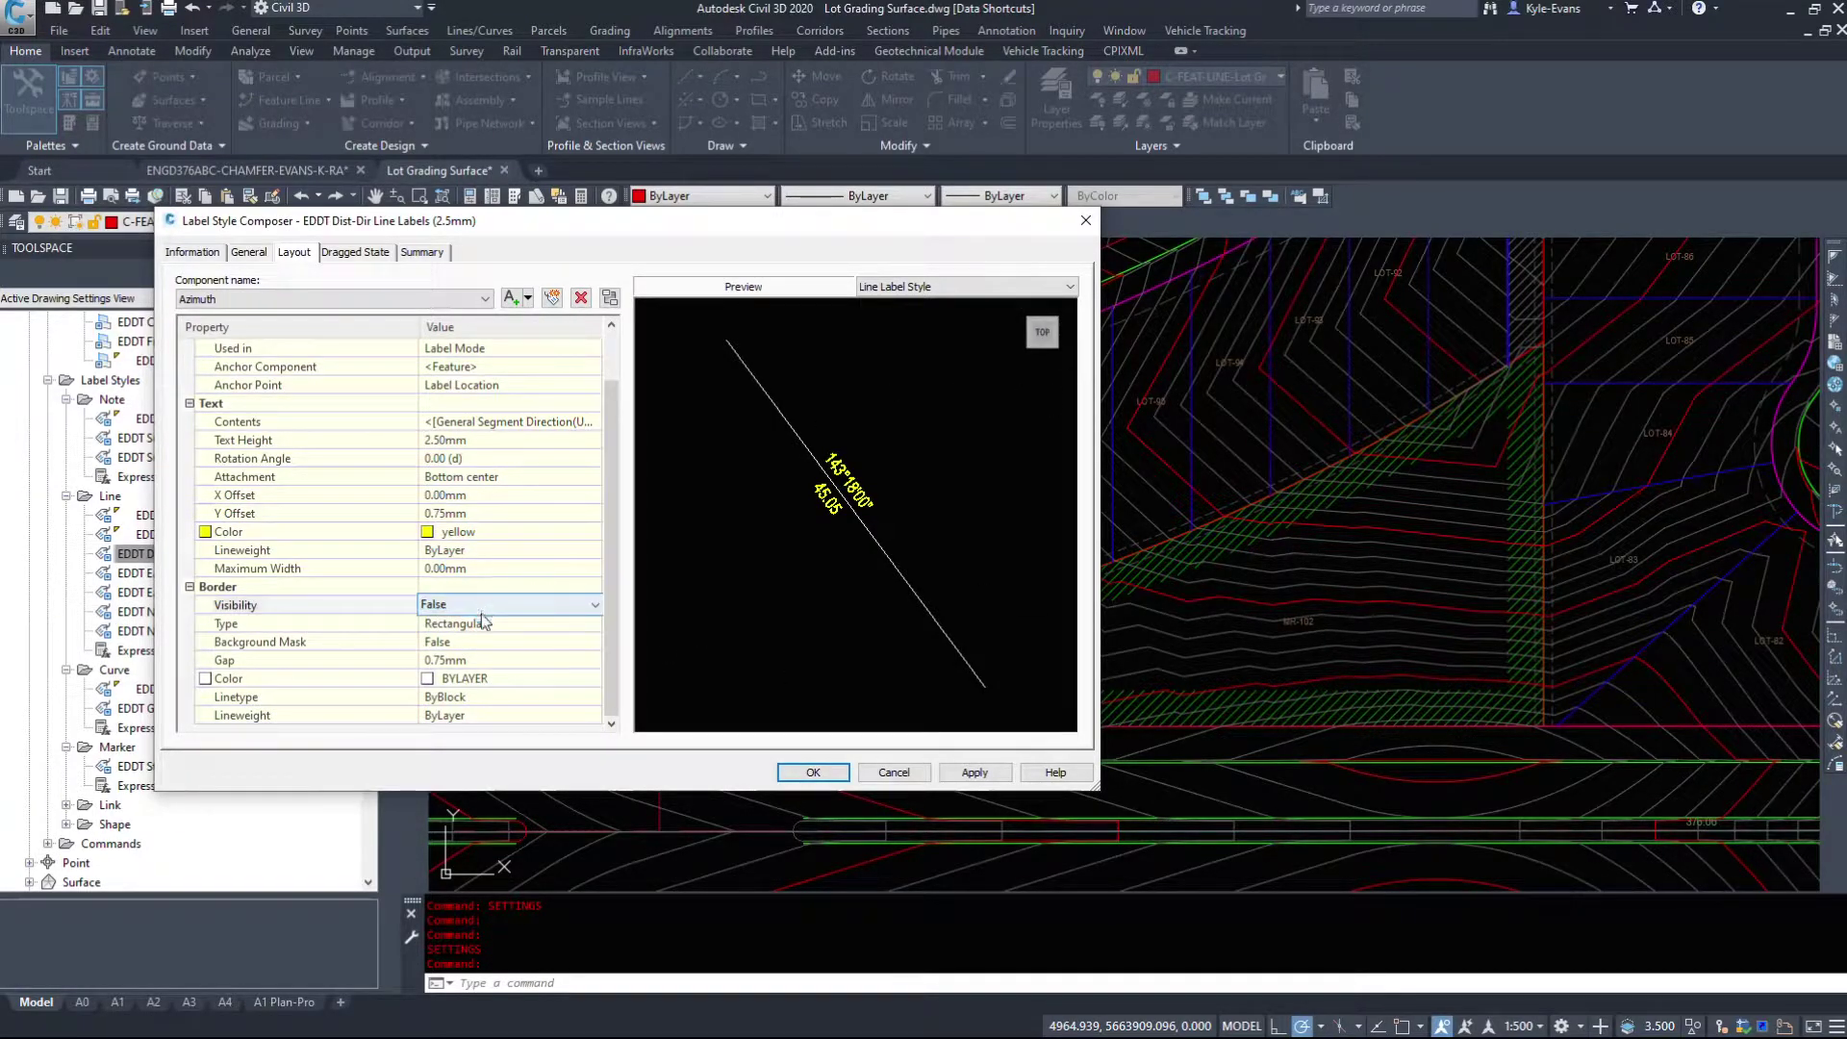
{"action": "left_click", "coordinate": [474, 644]}
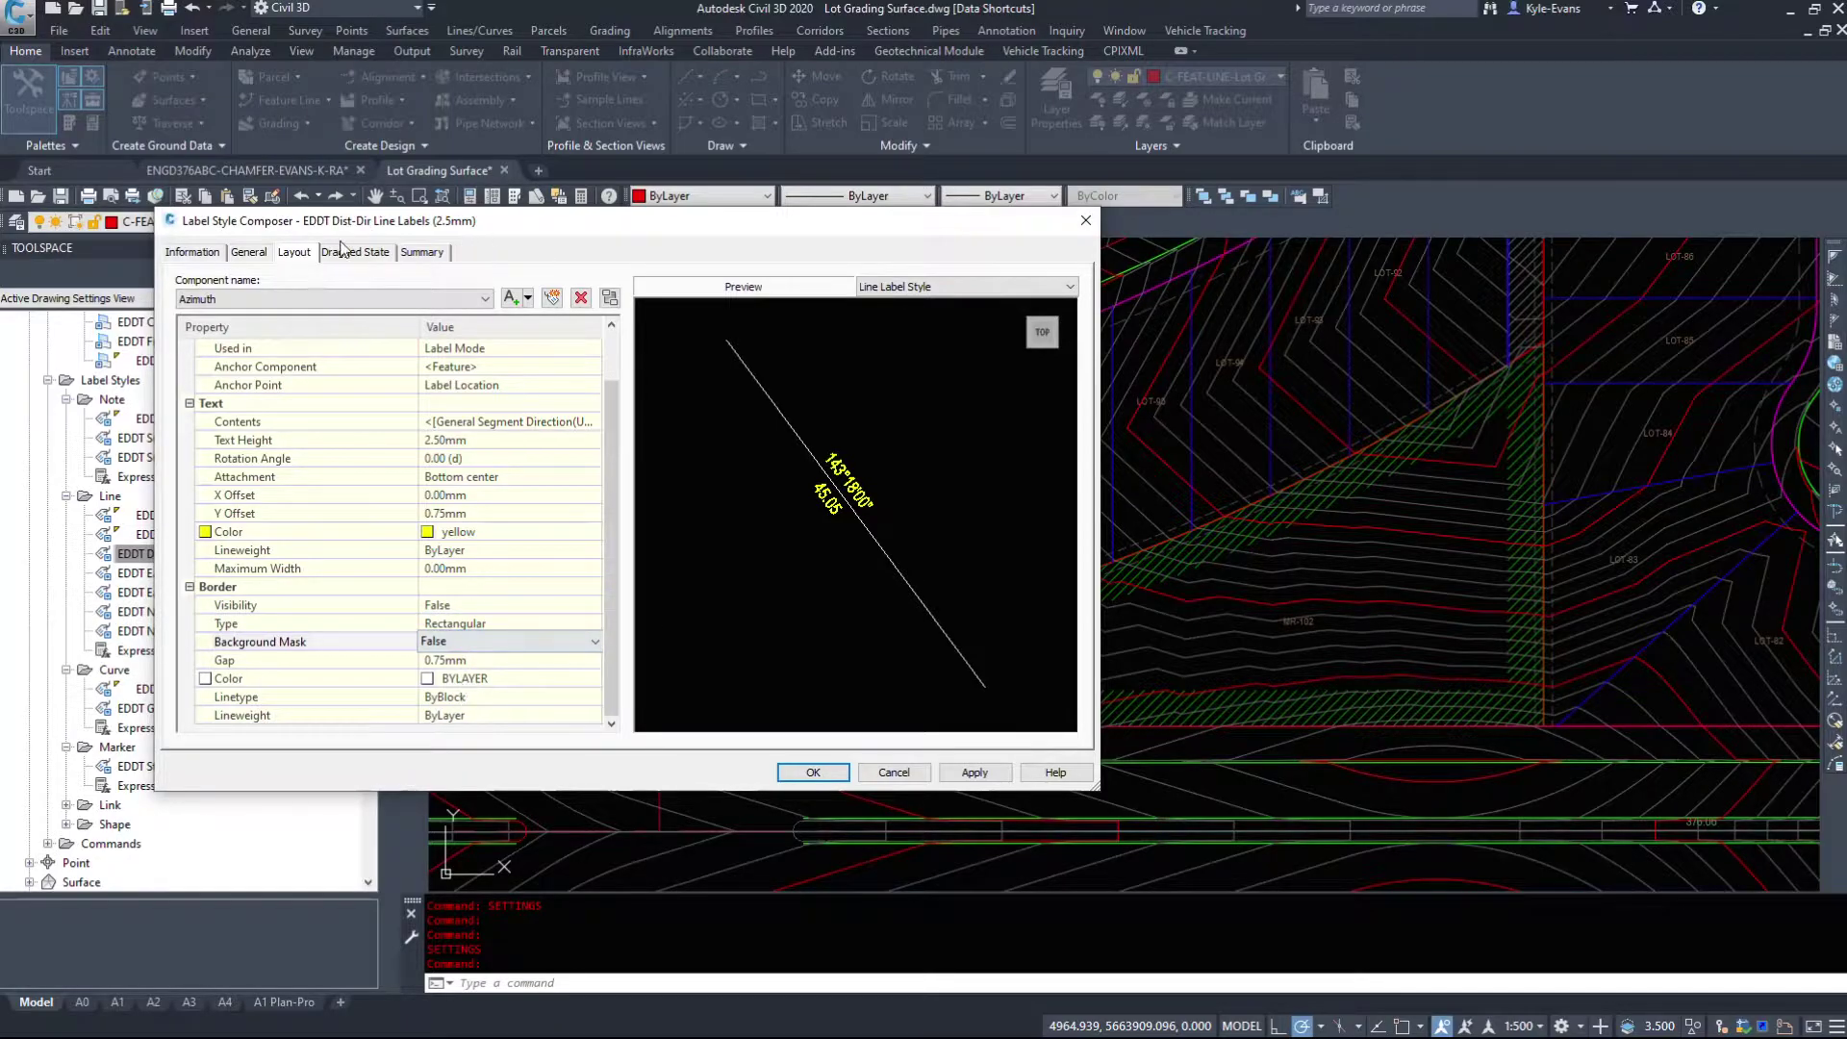
{"action": "left_click", "coordinate": [264, 298]}
Select the Distance component and set its text height to 2.5, correcting a mistyped entry.
{"action": "left_click", "coordinate": [231, 332]}
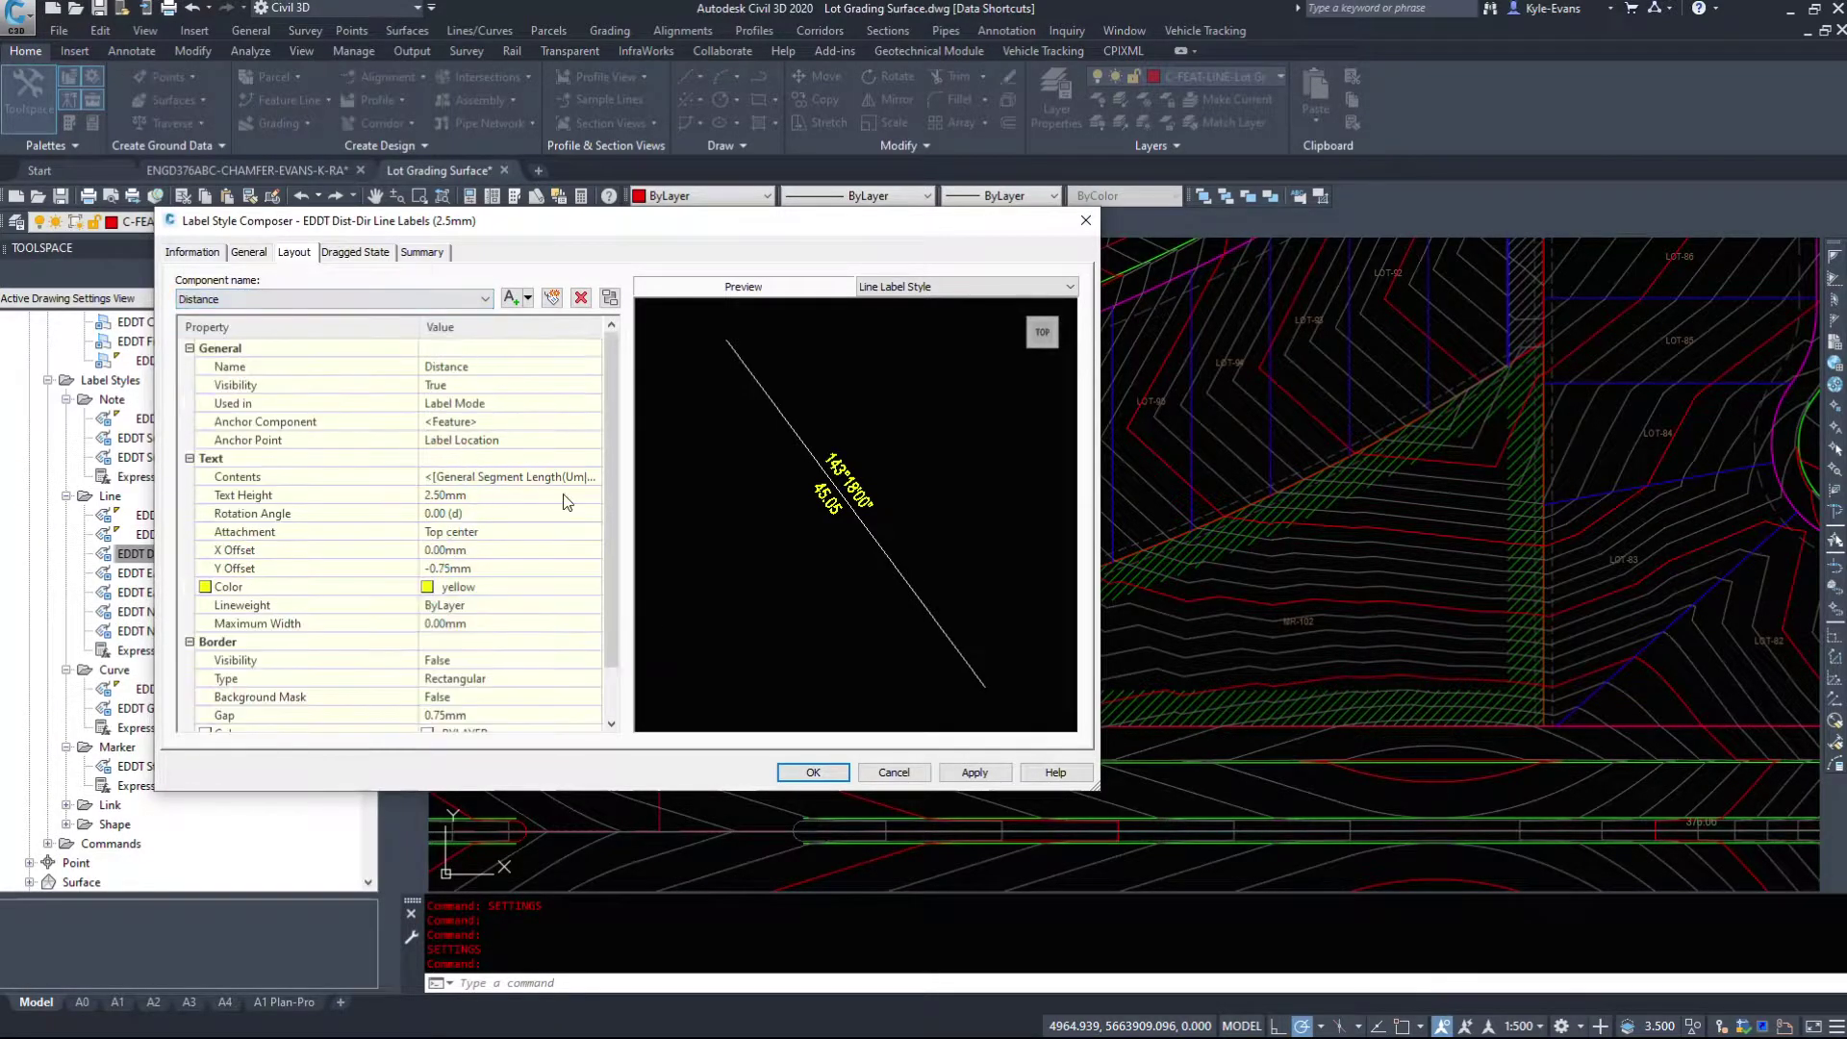
{"action": "left_click", "coordinate": [506, 497]}
{"action": "type", "text": "5"}
{"action": "key", "text": "Return"}
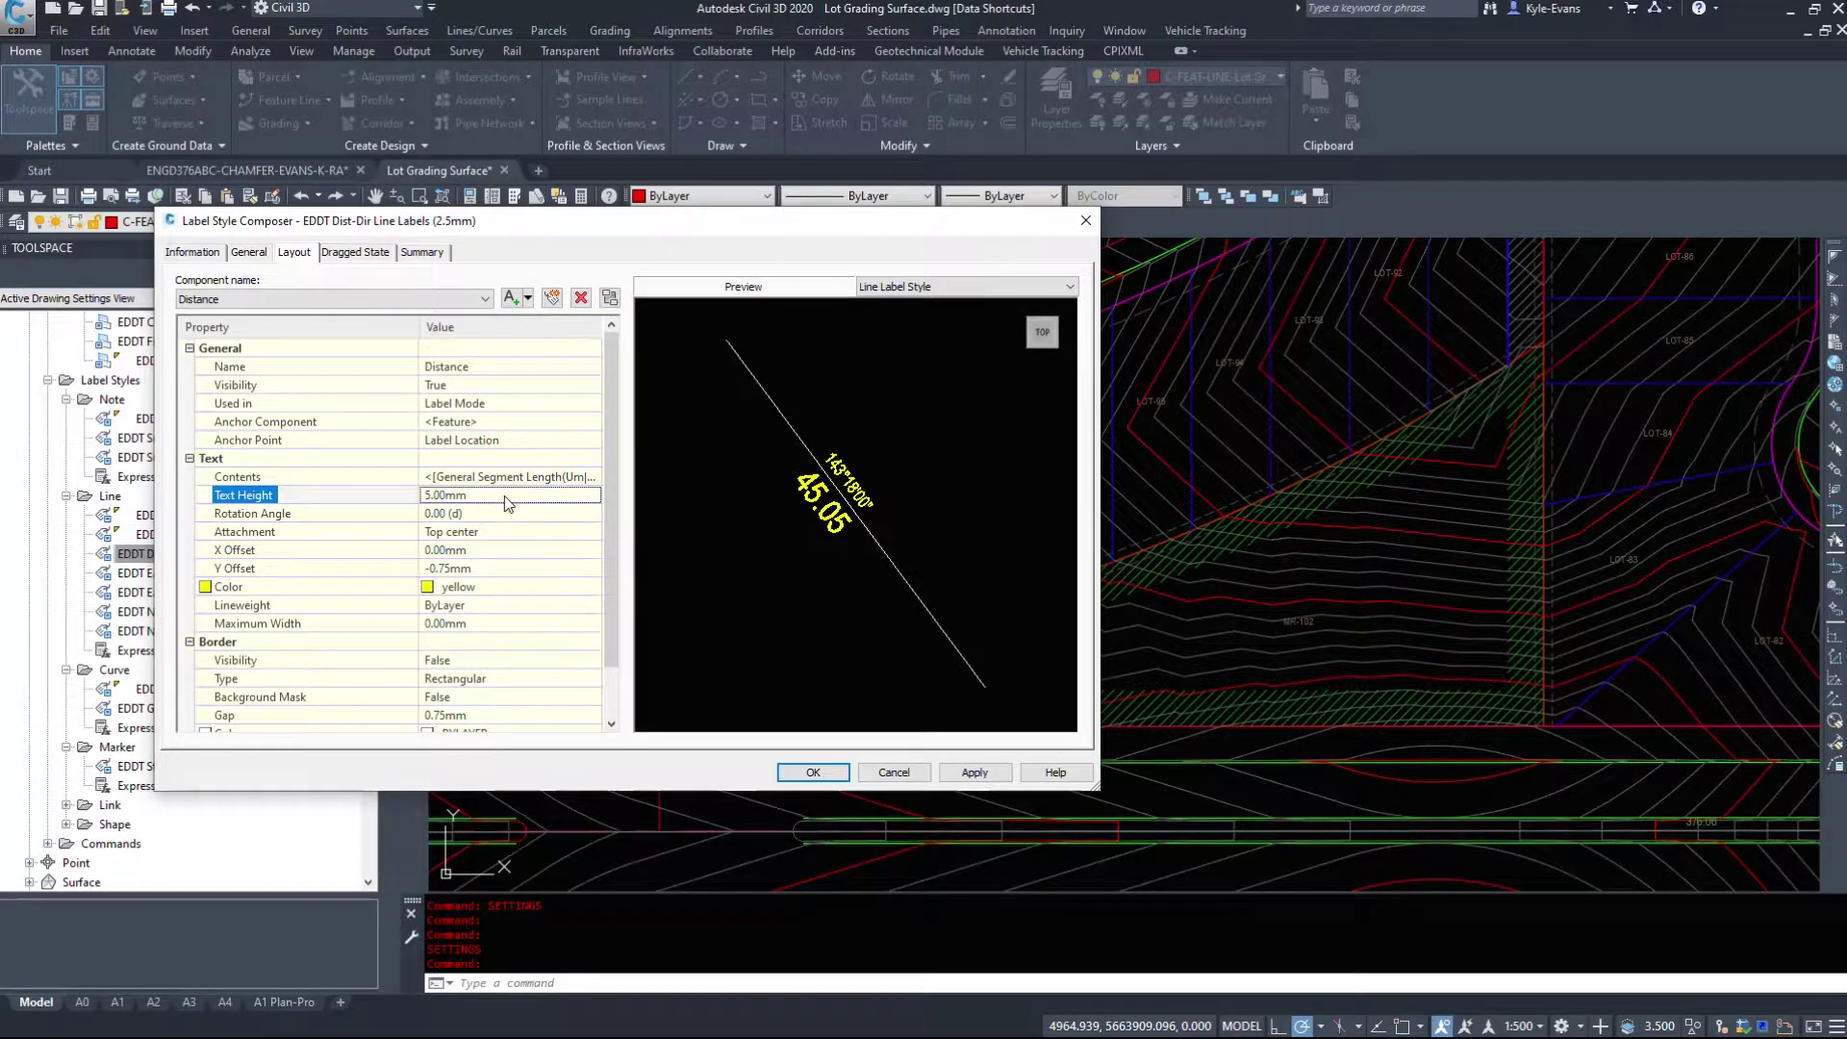
{"action": "left_click", "coordinate": [510, 496]}
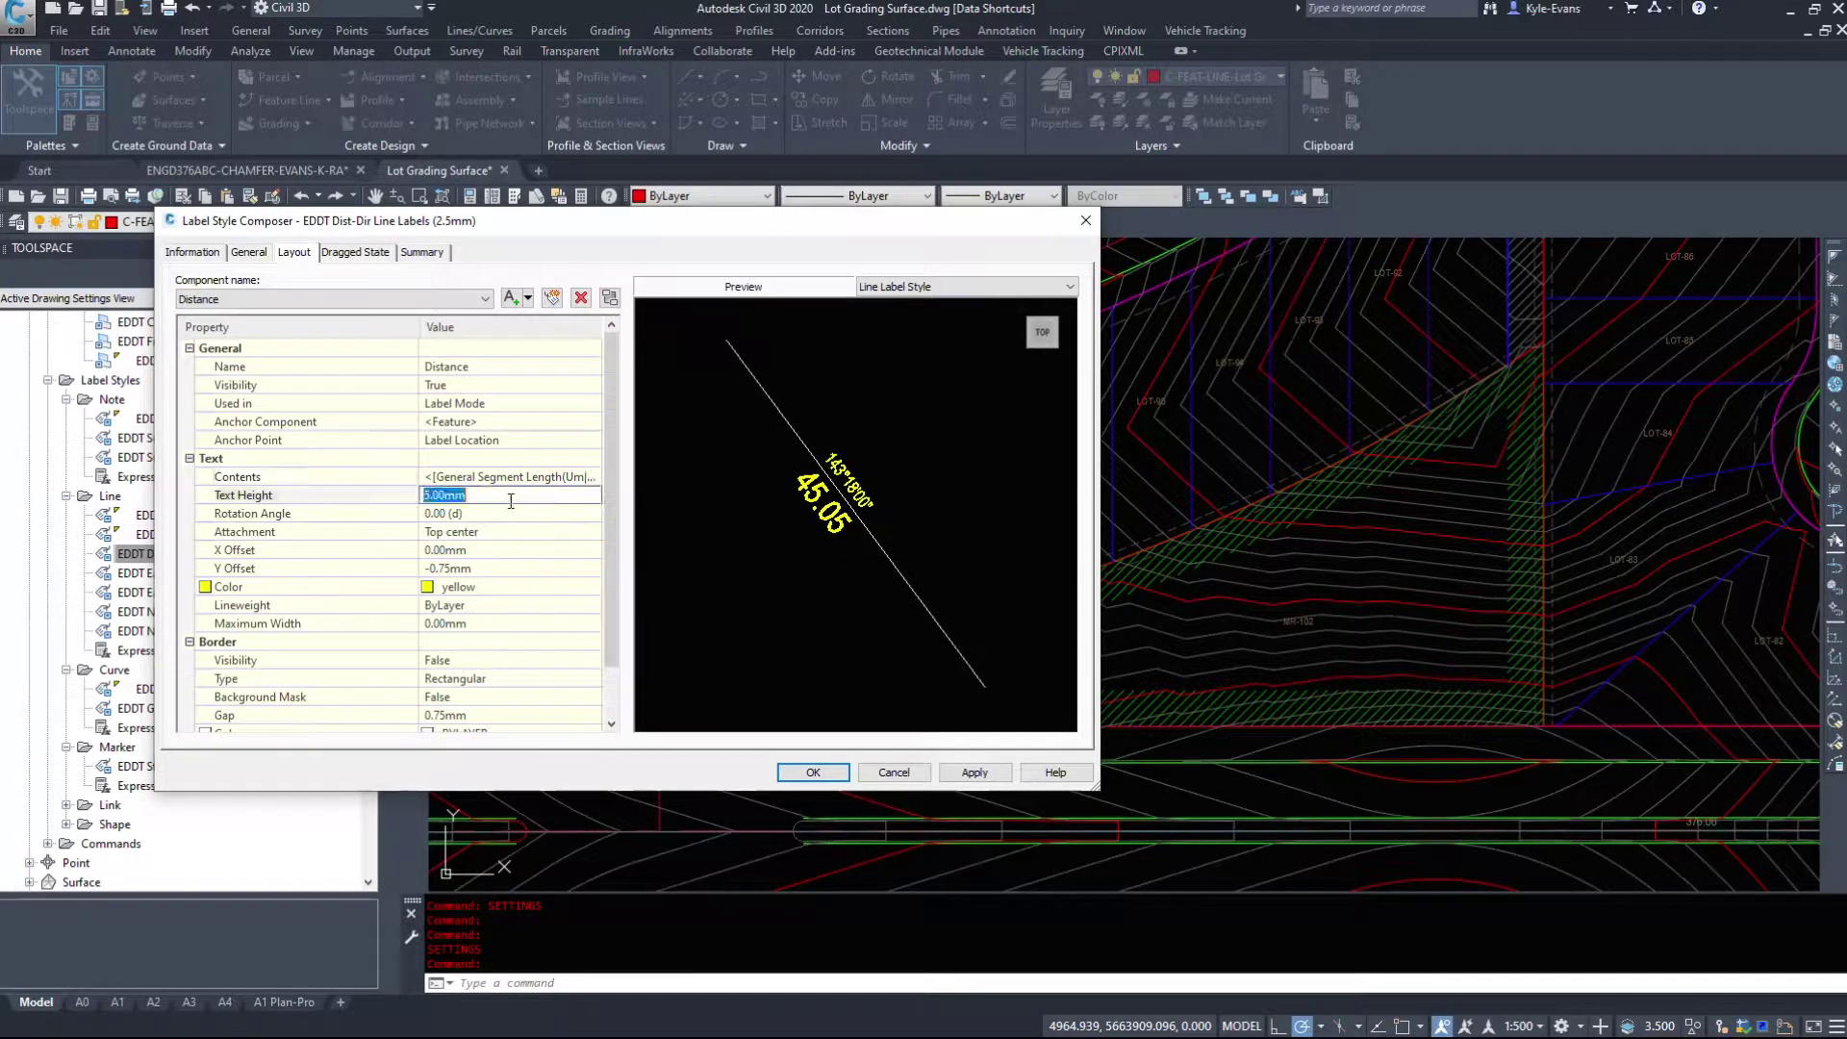
{"action": "type", "text": "2..5"}
{"action": "key", "text": "Return"}
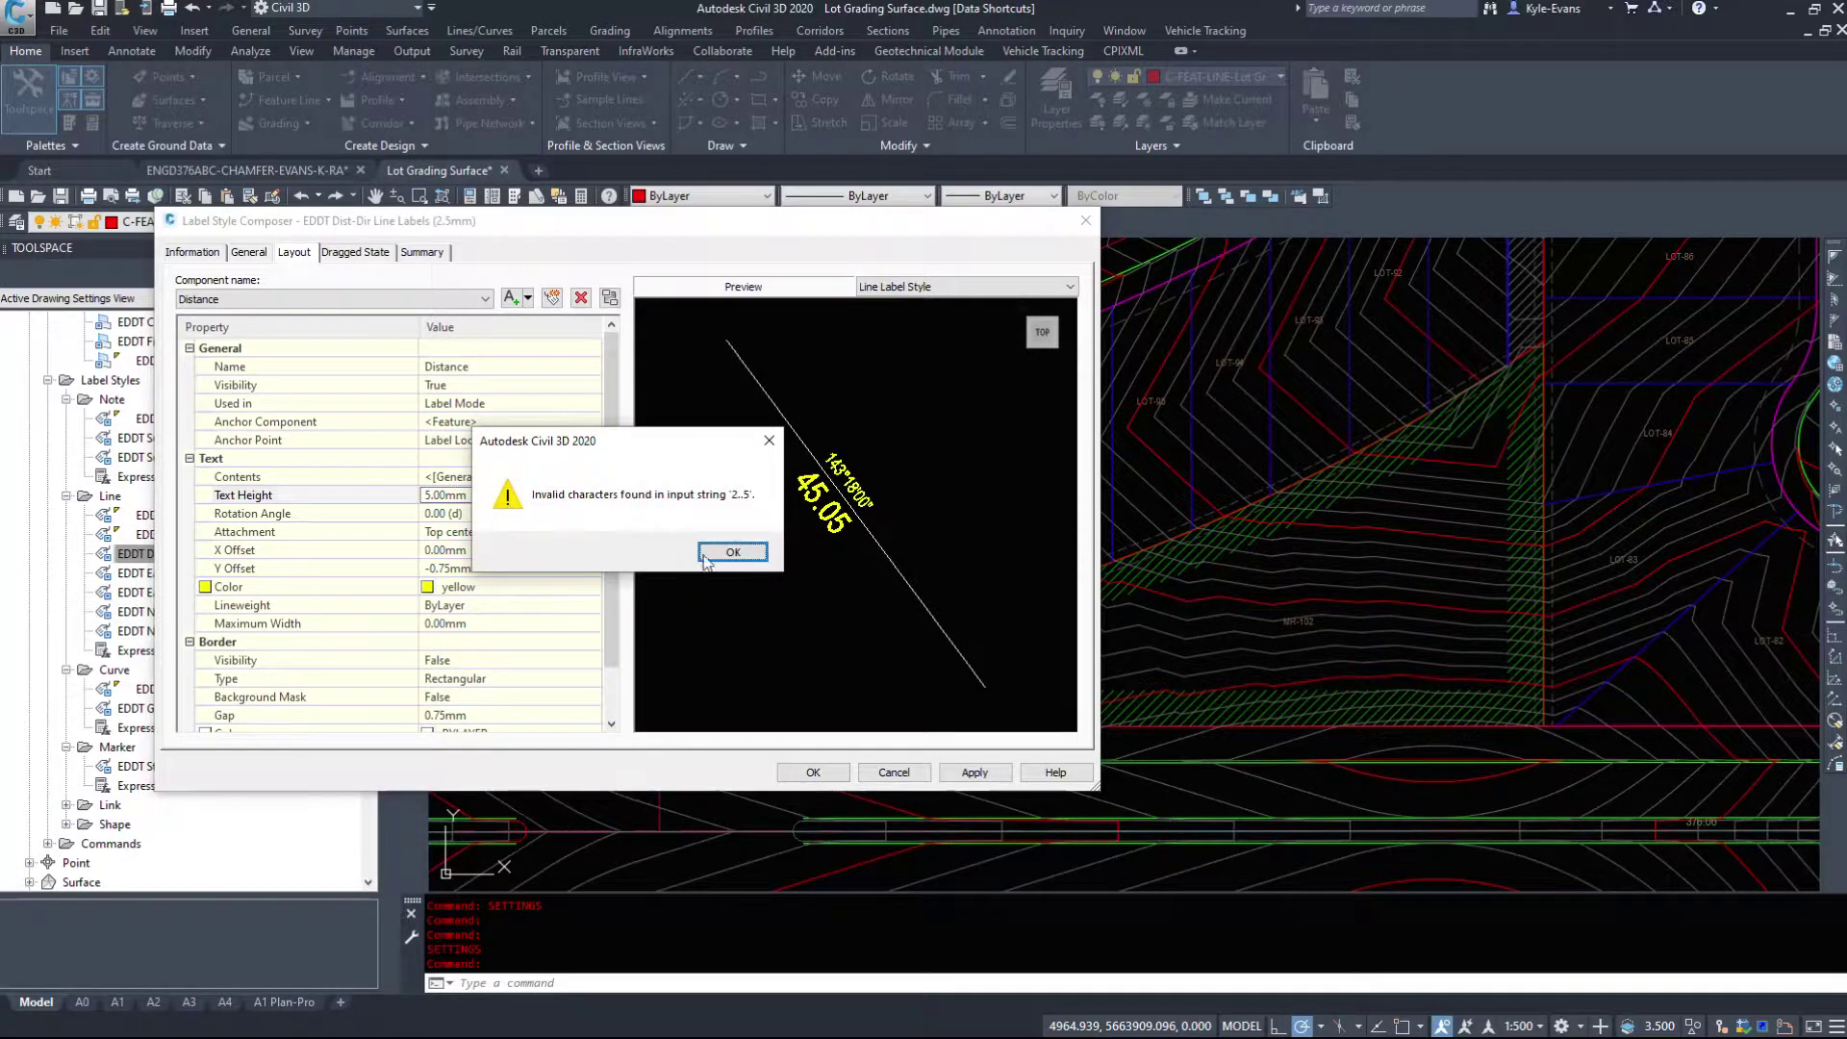
{"action": "left_click", "coordinate": [732, 552]}
{"action": "left_click", "coordinate": [471, 495]}
{"action": "type", "text": "2.5"}
{"action": "key", "text": "Return"}
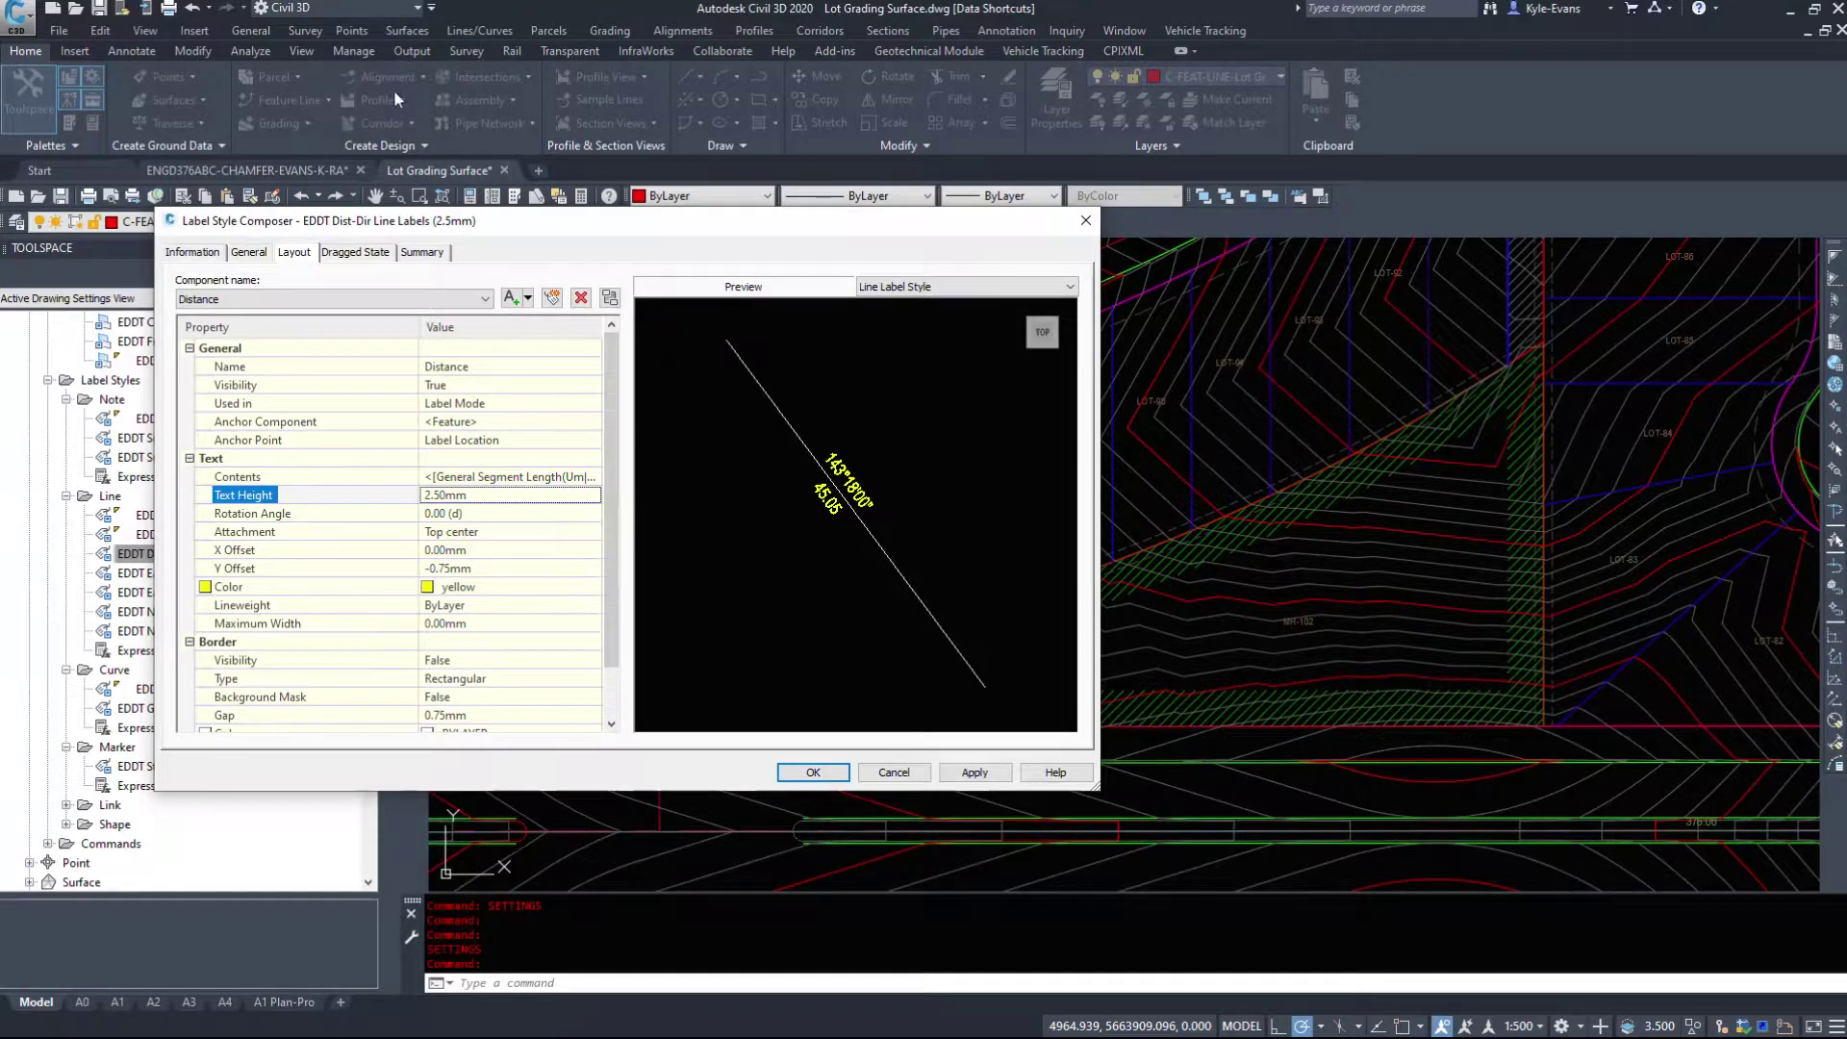
Review the Dragged State properties, then cancel the Label Style Composer without saving.
{"action": "left_click", "coordinate": [381, 256]}
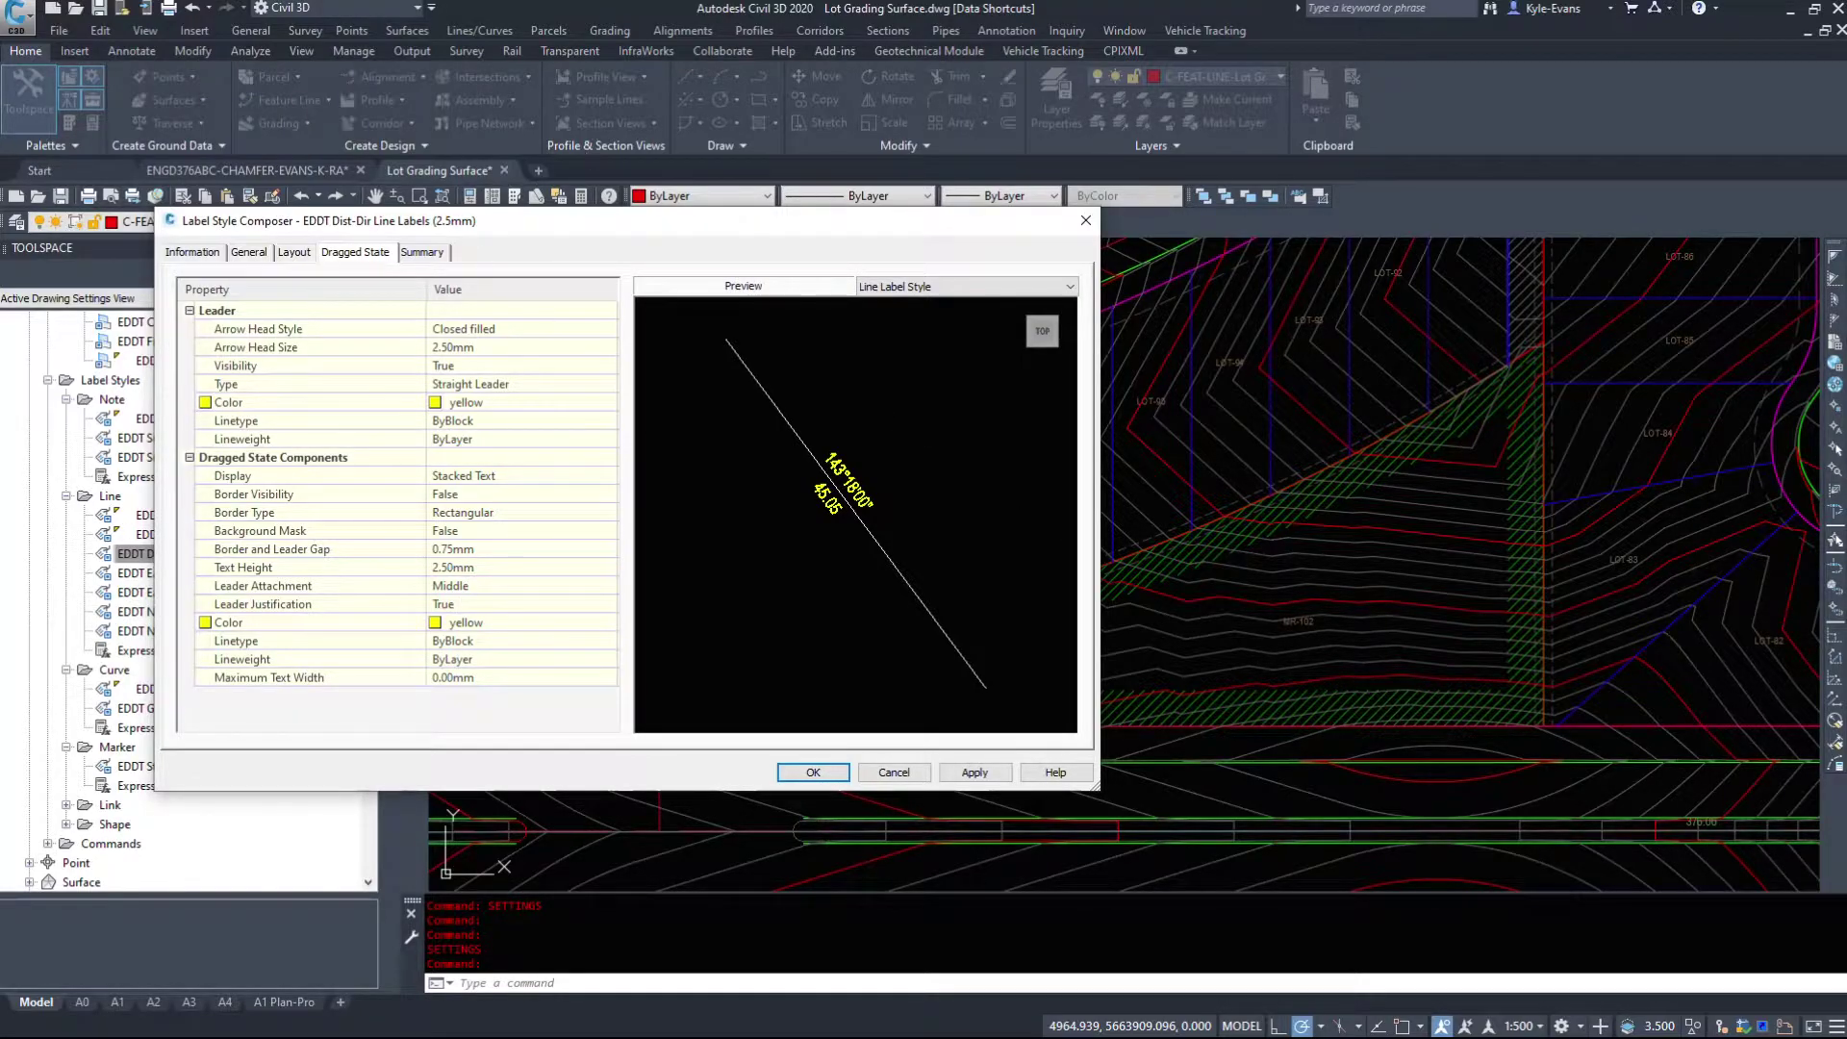
{"action": "left_click", "coordinate": [894, 773]}
Collapse the Marker through Shape style folders and the Note, Line, Curve and Marker label folders.
{"action": "scroll", "coordinate": [196, 402], "scroll_direction": "up", "scroll_amount": 10}
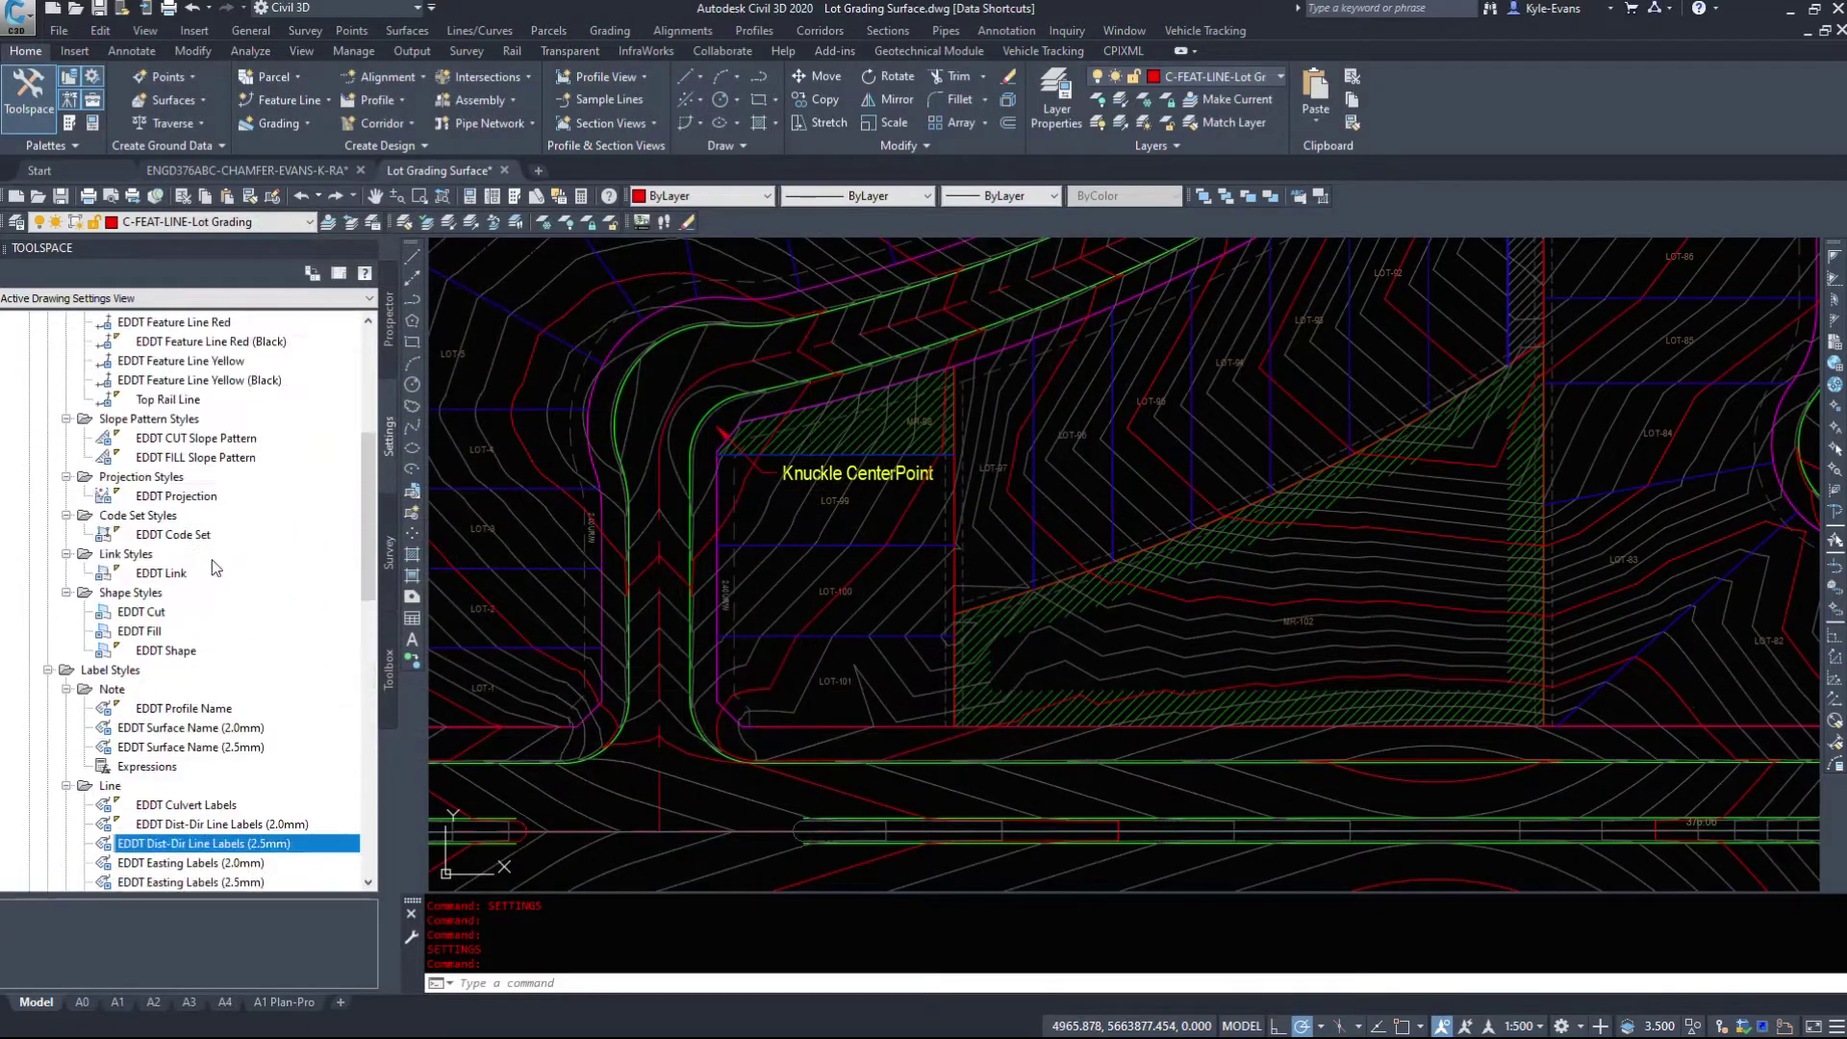
{"action": "left_click", "coordinate": [66, 380]}
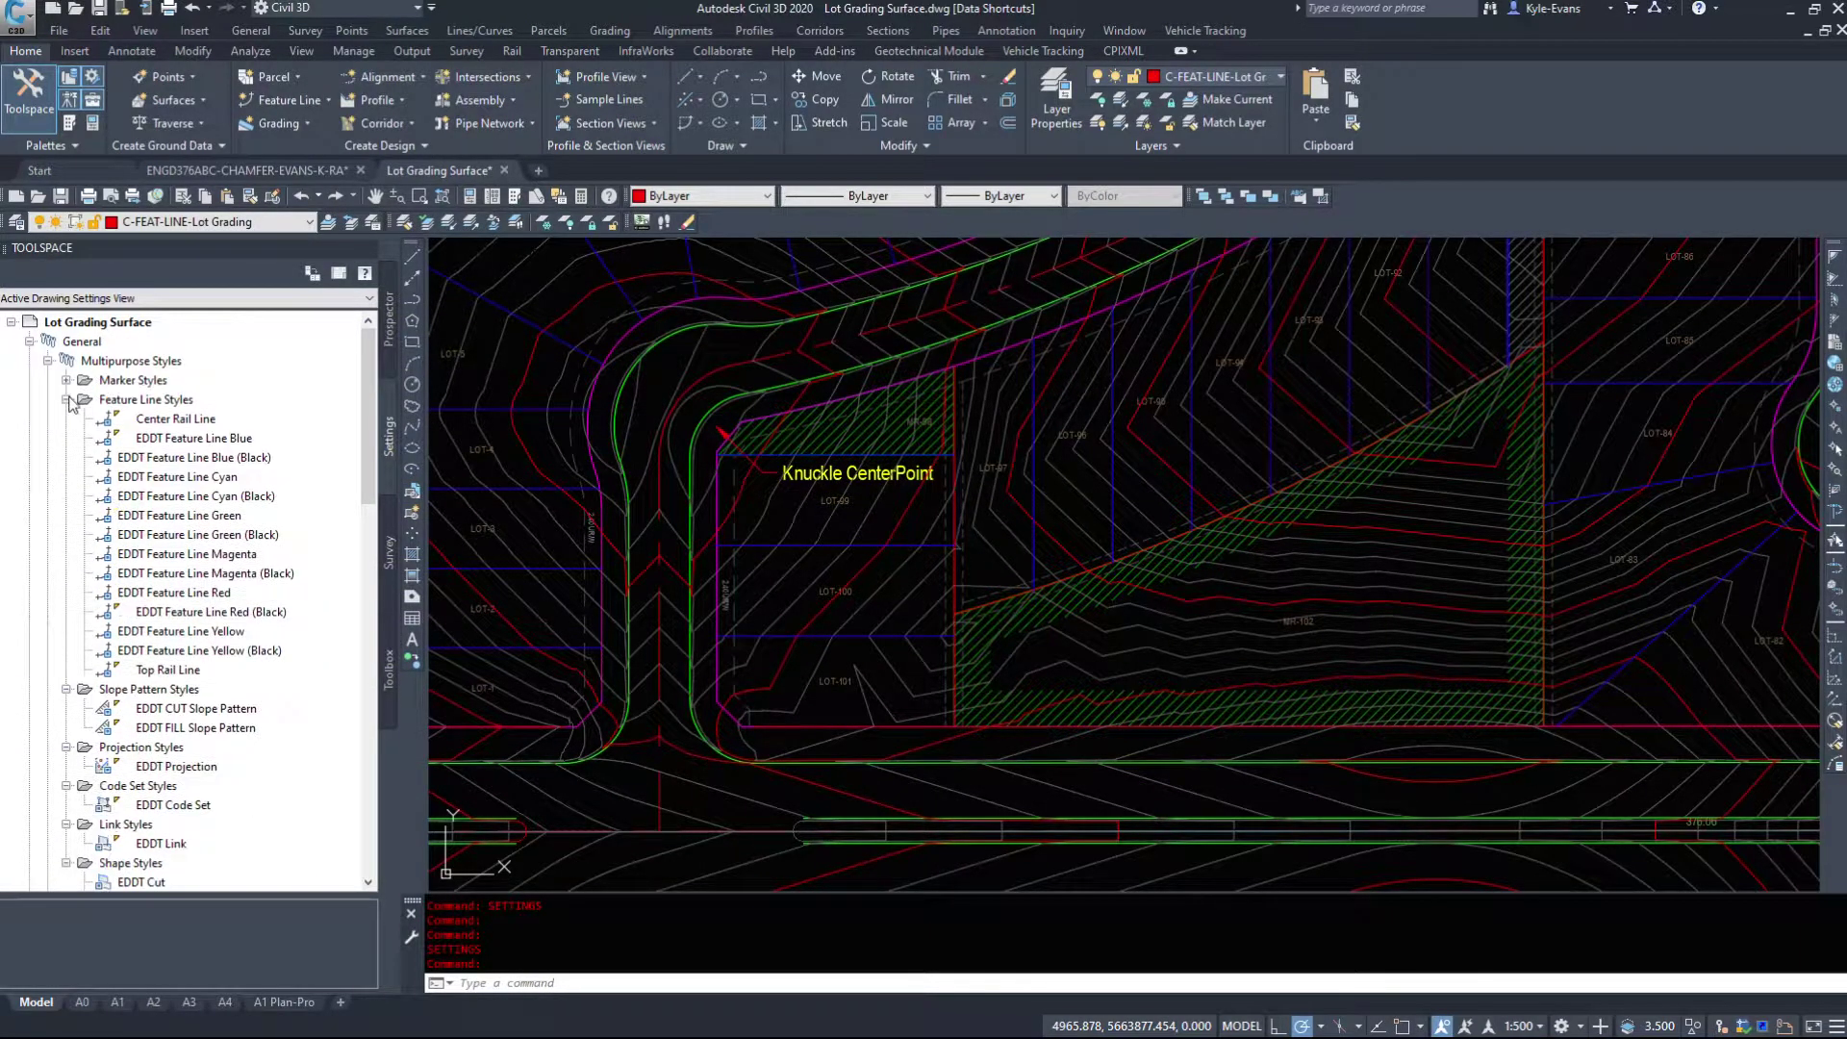
{"action": "left_click", "coordinate": [66, 399]}
{"action": "left_click", "coordinate": [67, 418]}
{"action": "left_click", "coordinate": [66, 438]}
{"action": "left_click", "coordinate": [66, 457]}
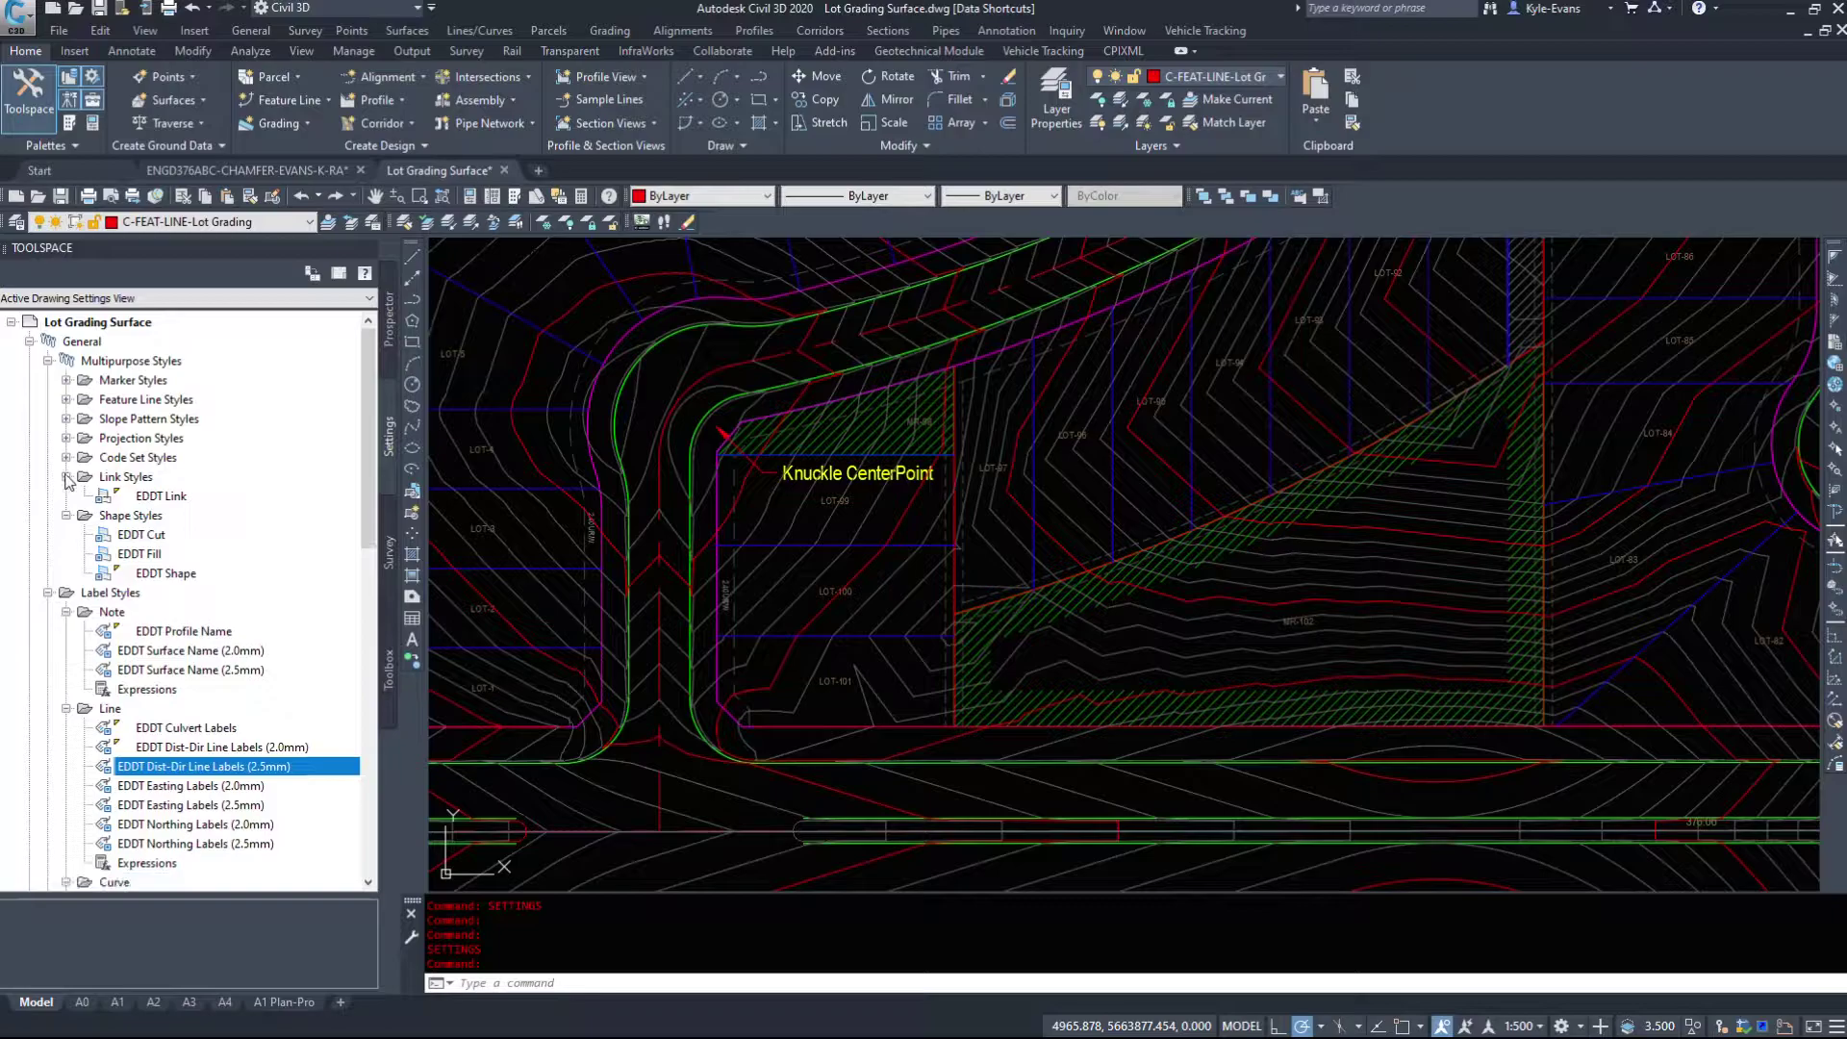
{"action": "left_click", "coordinate": [67, 477]}
{"action": "left_click", "coordinate": [66, 496]}
{"action": "left_click", "coordinate": [67, 534]}
{"action": "left_click", "coordinate": [66, 553]}
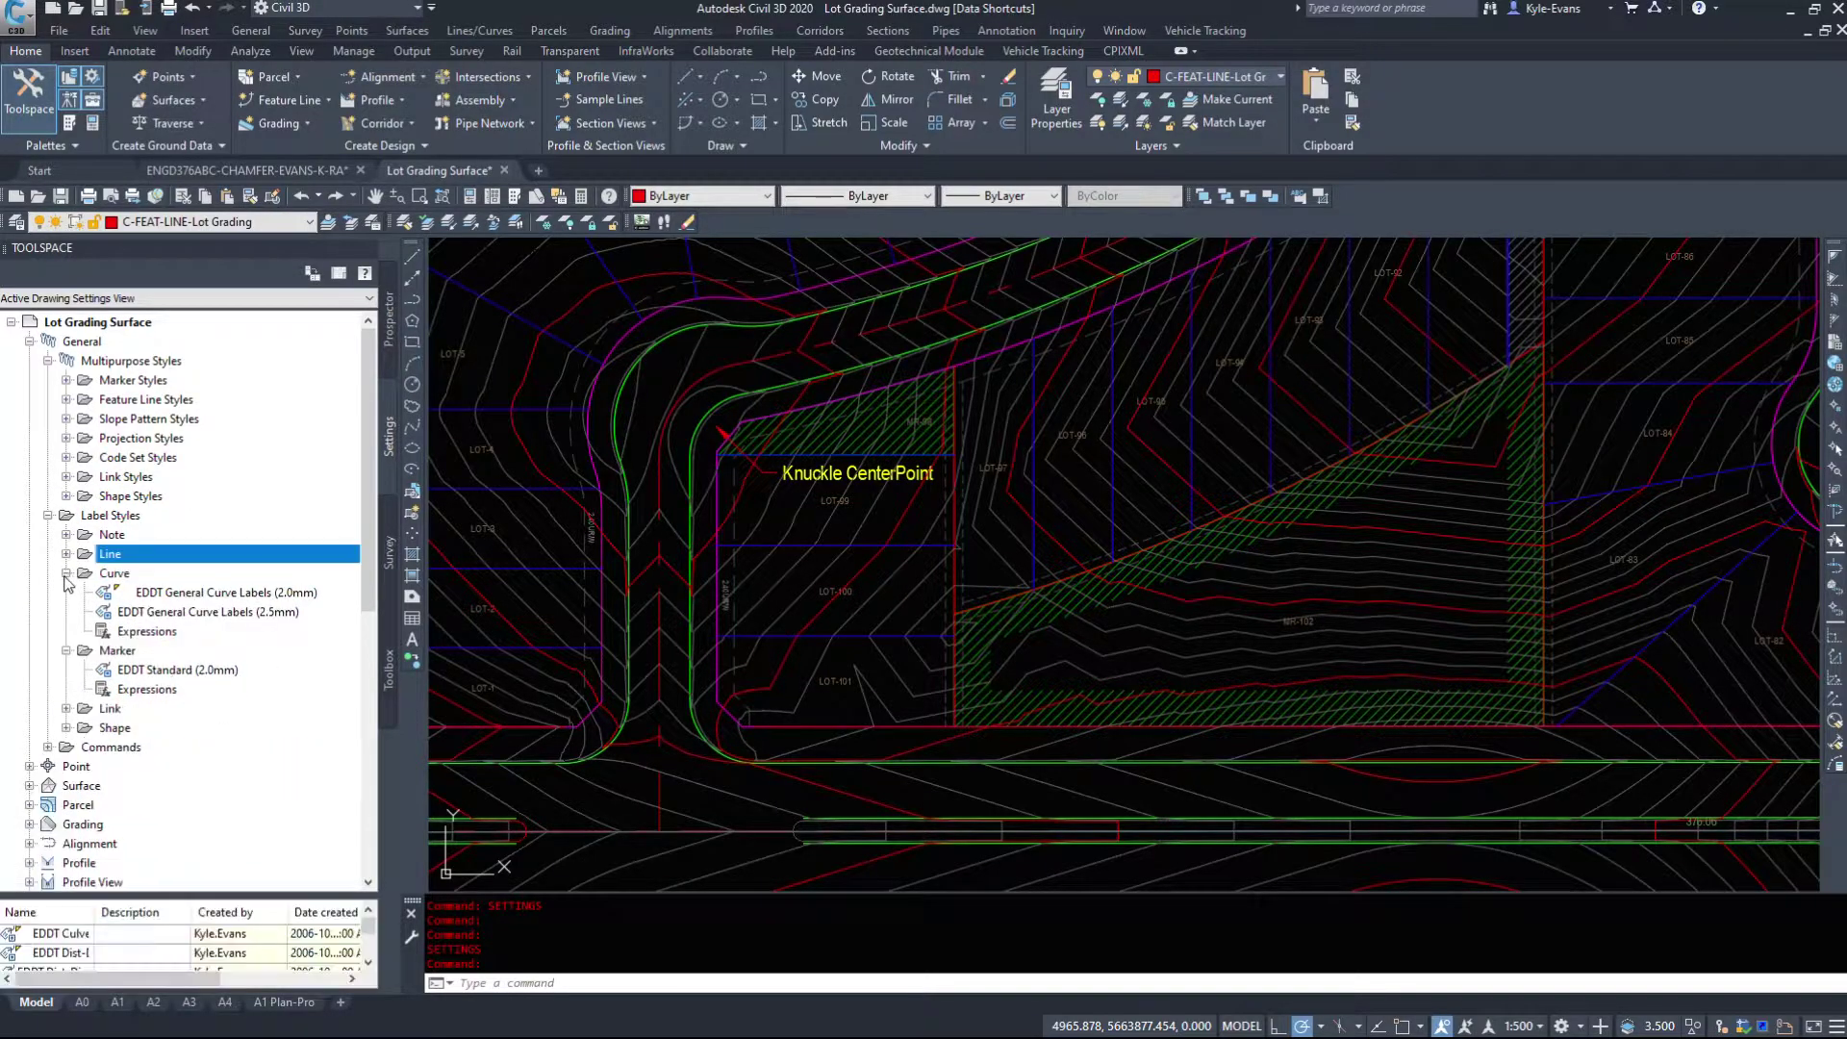
{"action": "left_click", "coordinate": [67, 572]}
{"action": "left_click", "coordinate": [66, 592]}
Expand and re-collapse the Point, Parcel and Grading categories.
{"action": "scroll", "coordinate": [84, 652], "scroll_direction": "down", "scroll_amount": 2}
{"action": "scroll", "coordinate": [84, 644], "scroll_direction": "down", "scroll_amount": 2}
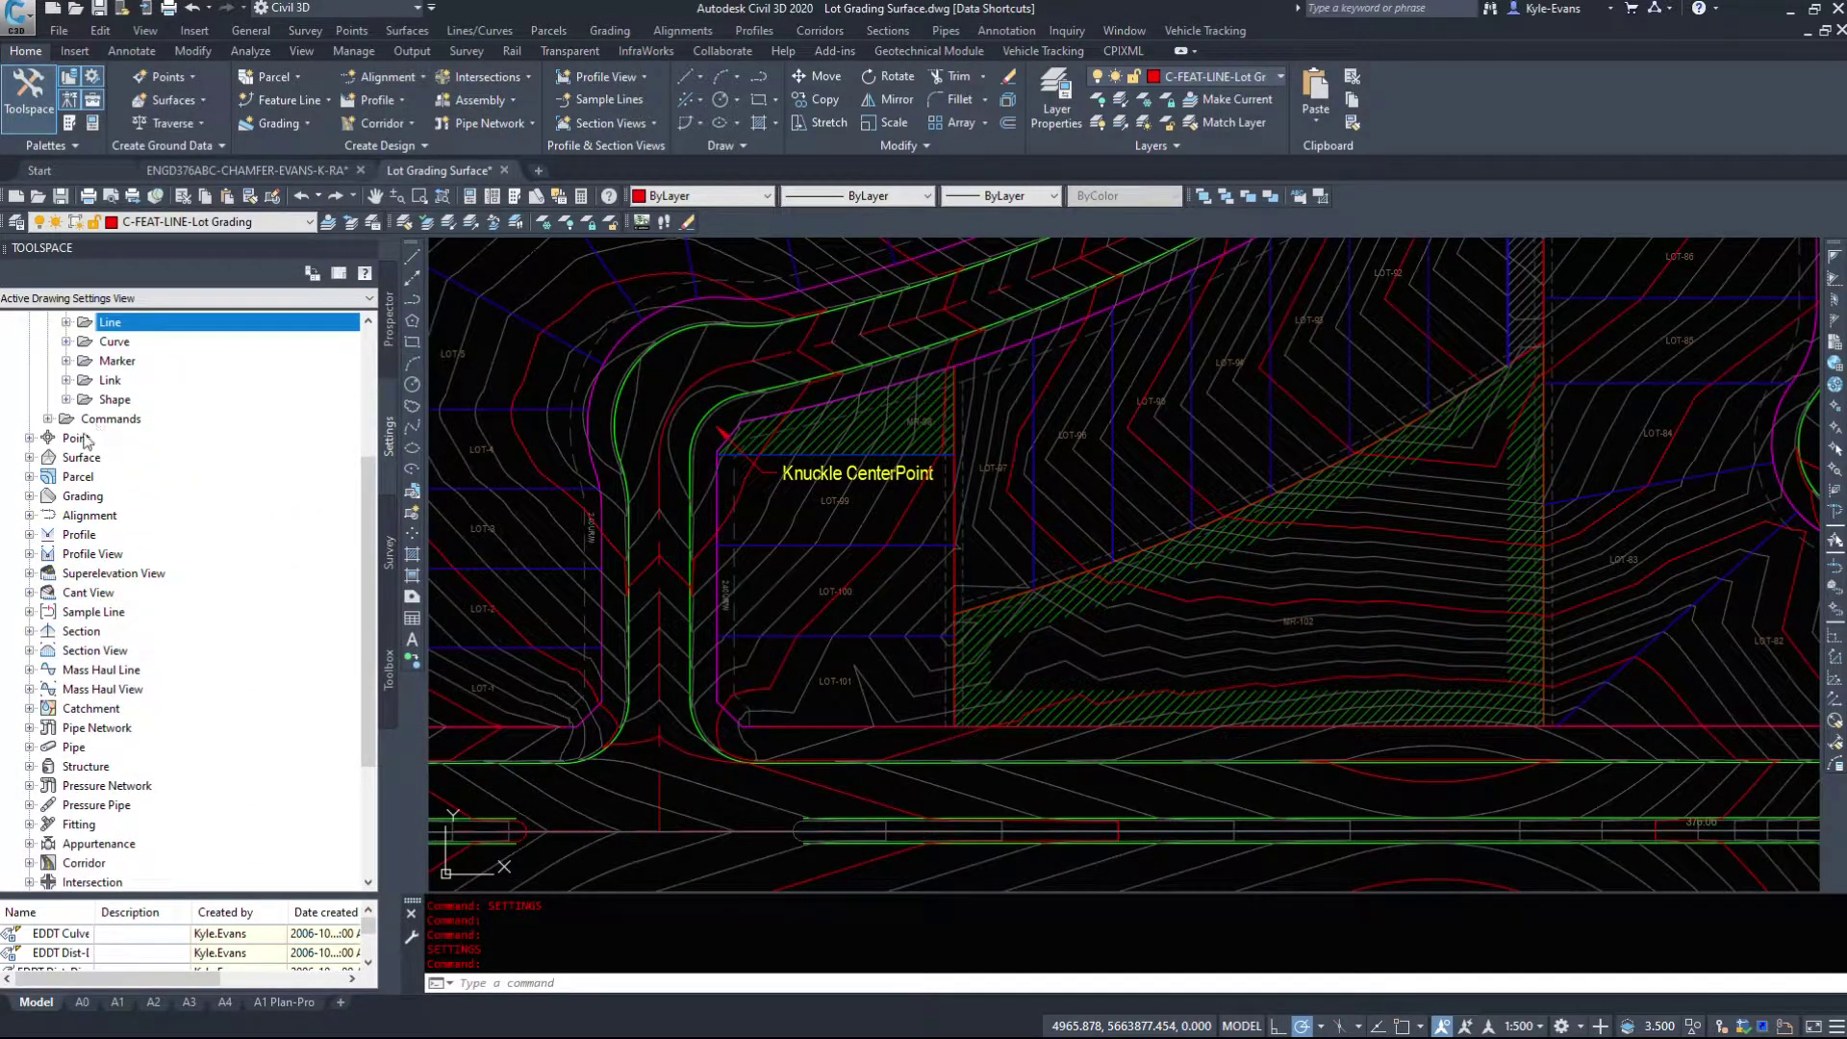
{"action": "left_click", "coordinate": [30, 438]}
{"action": "left_click", "coordinate": [30, 438]}
{"action": "left_click", "coordinate": [30, 478]}
{"action": "left_click", "coordinate": [30, 477]}
{"action": "left_click", "coordinate": [29, 477]}
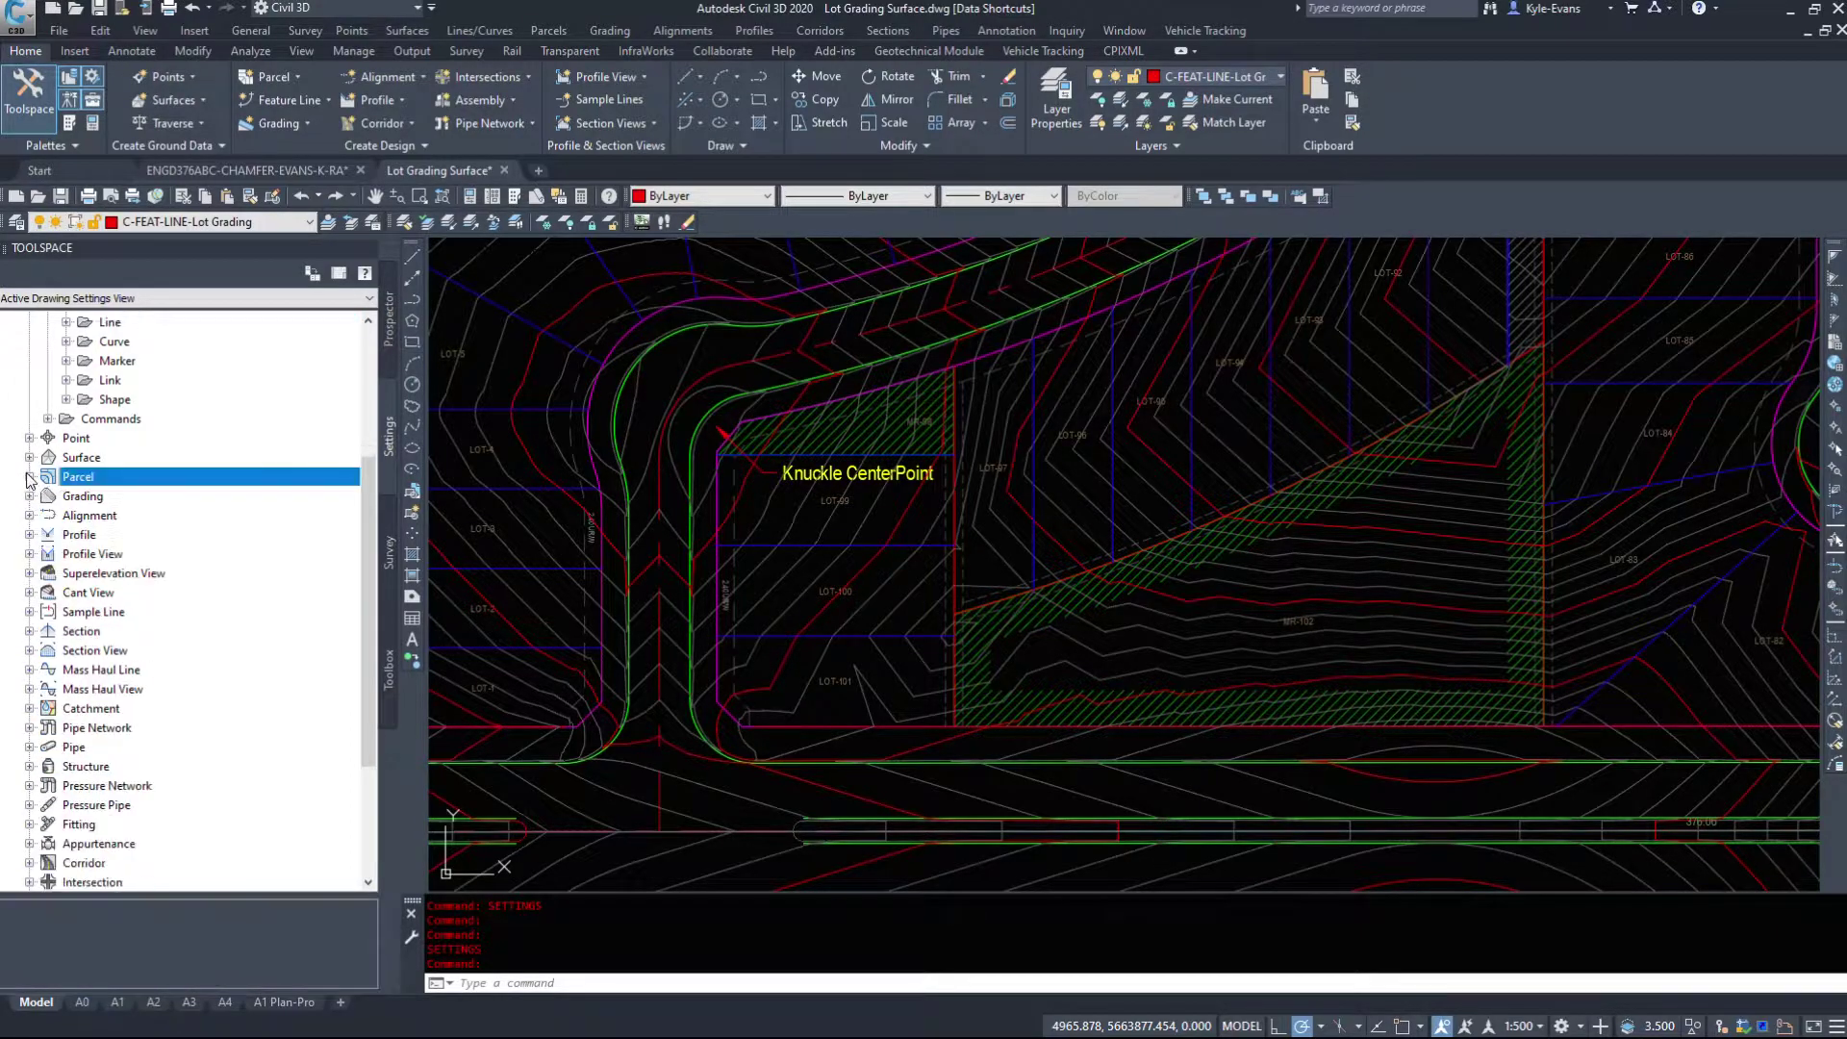
{"action": "left_click", "coordinate": [30, 496]}
{"action": "left_click", "coordinate": [29, 495]}
{"action": "scroll", "coordinate": [235, 696], "scroll_direction": "down", "scroll_amount": 4}
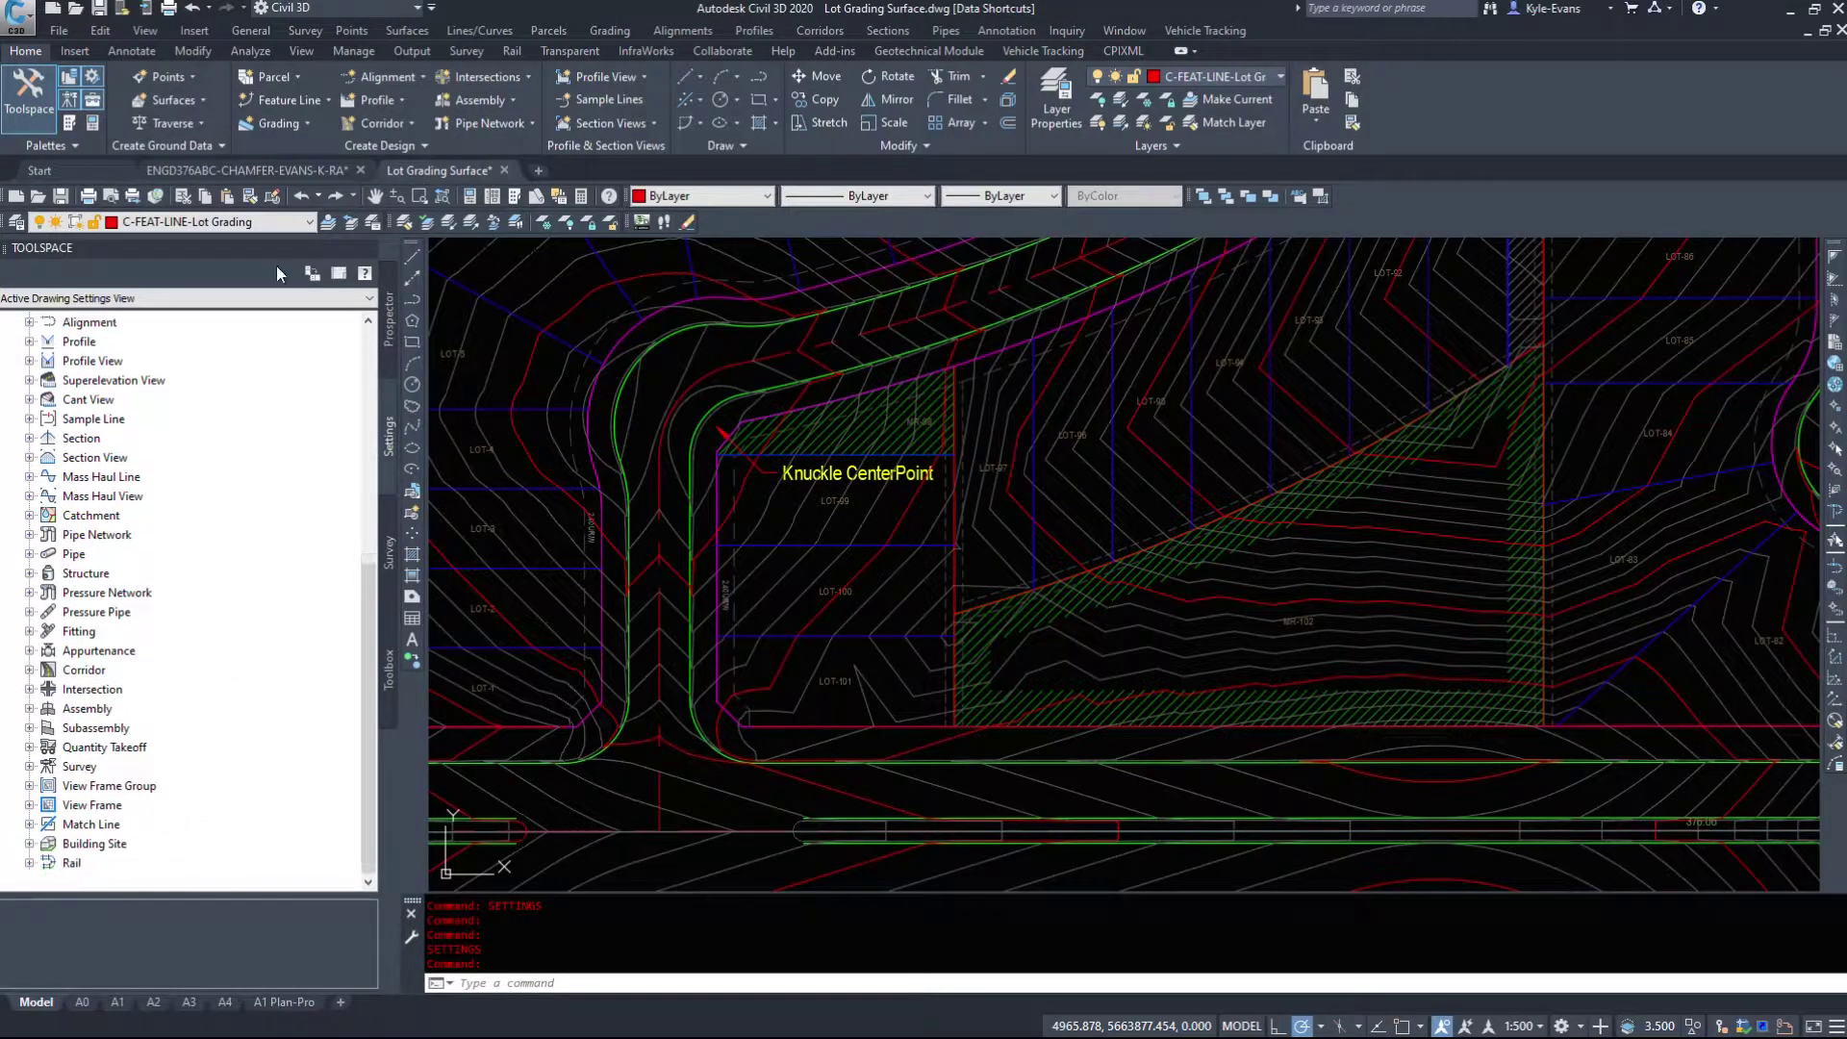
{"action": "scroll", "coordinate": [110, 617], "scroll_direction": "up", "scroll_amount": 5}
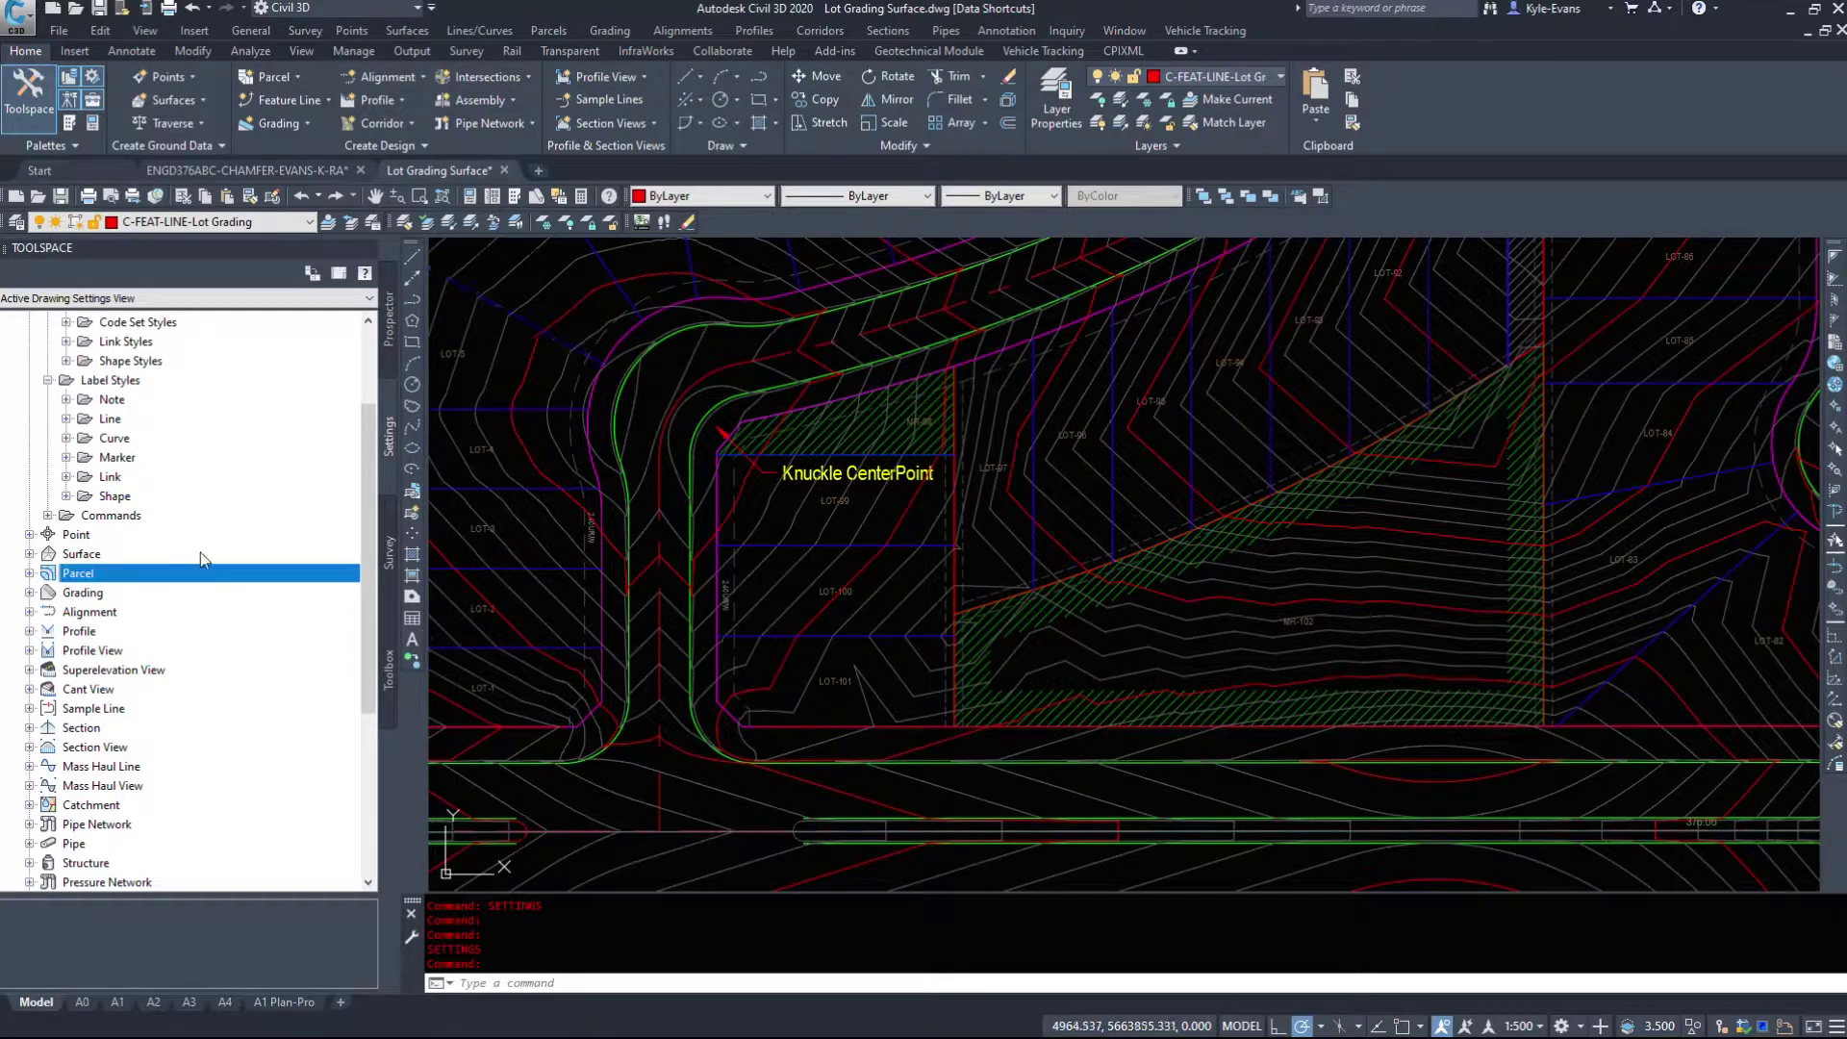
{"action": "scroll", "coordinate": [200, 552], "scroll_direction": "down", "scroll_amount": 2}
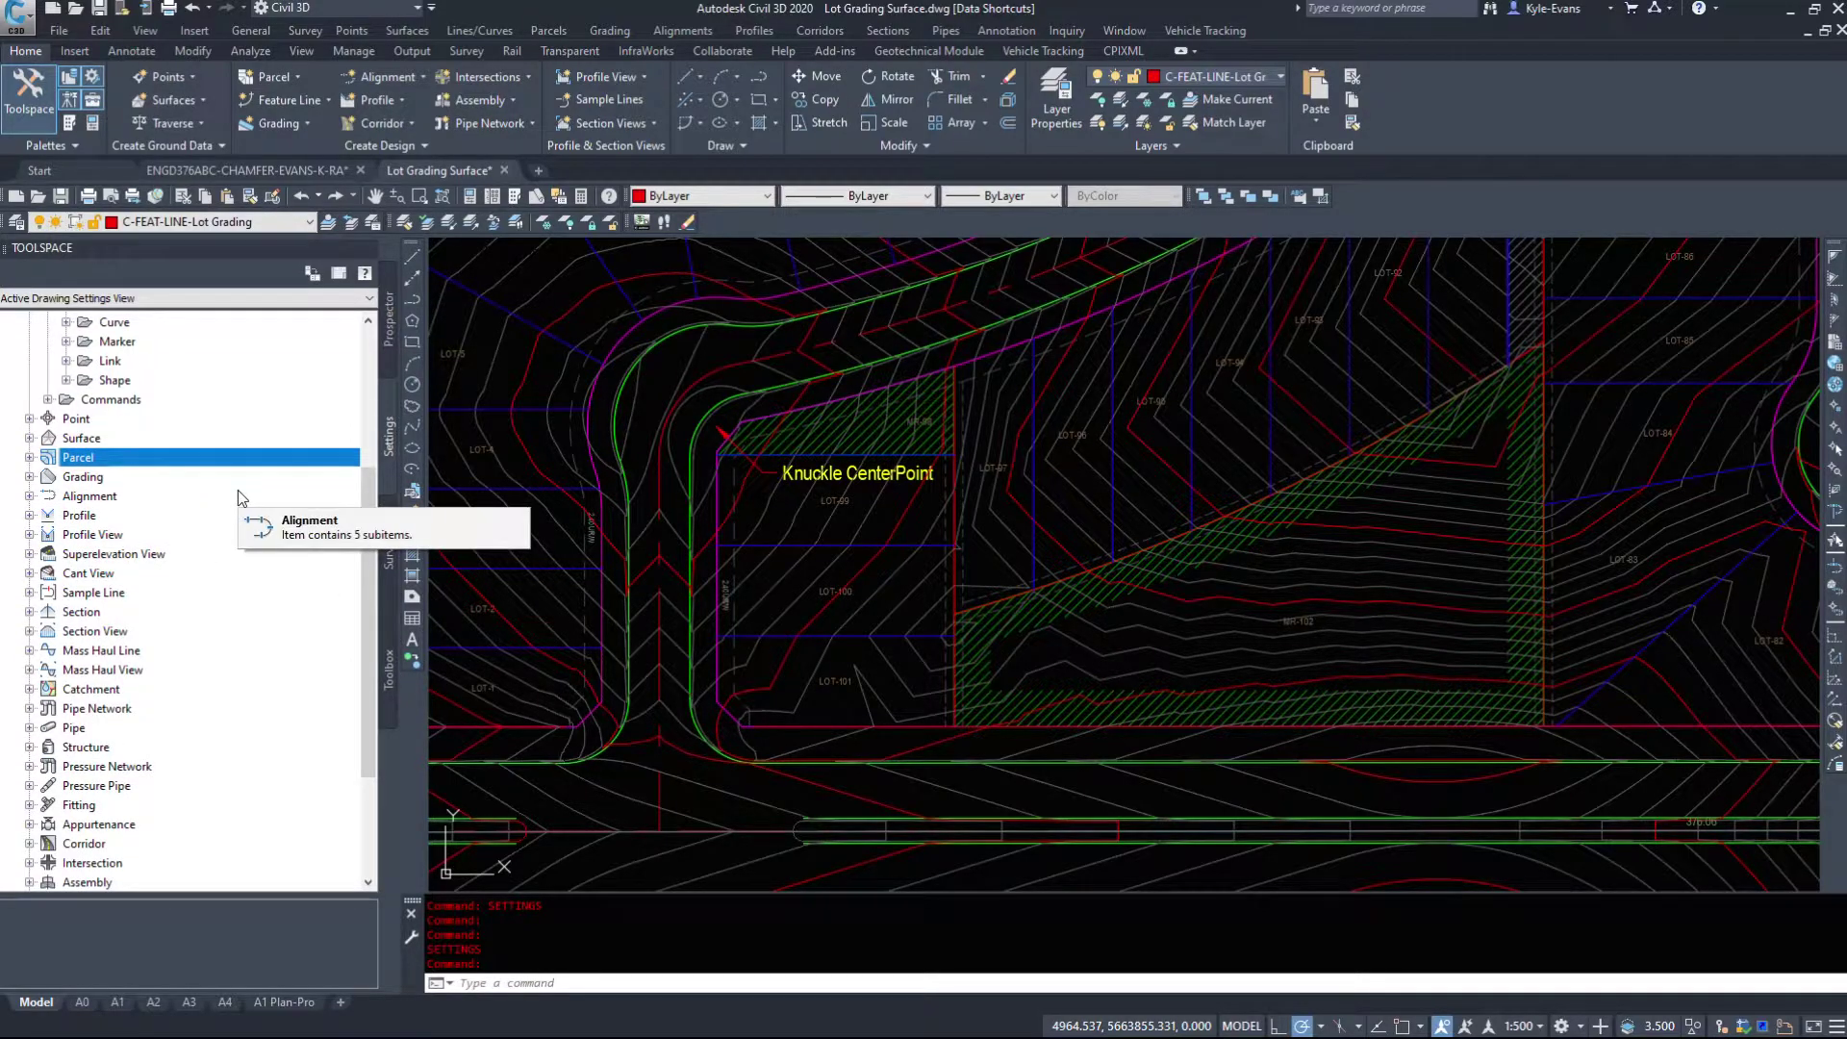
Expand Parcel and its Commands folder to list the parcel commands.
{"action": "left_click", "coordinate": [30, 457]}
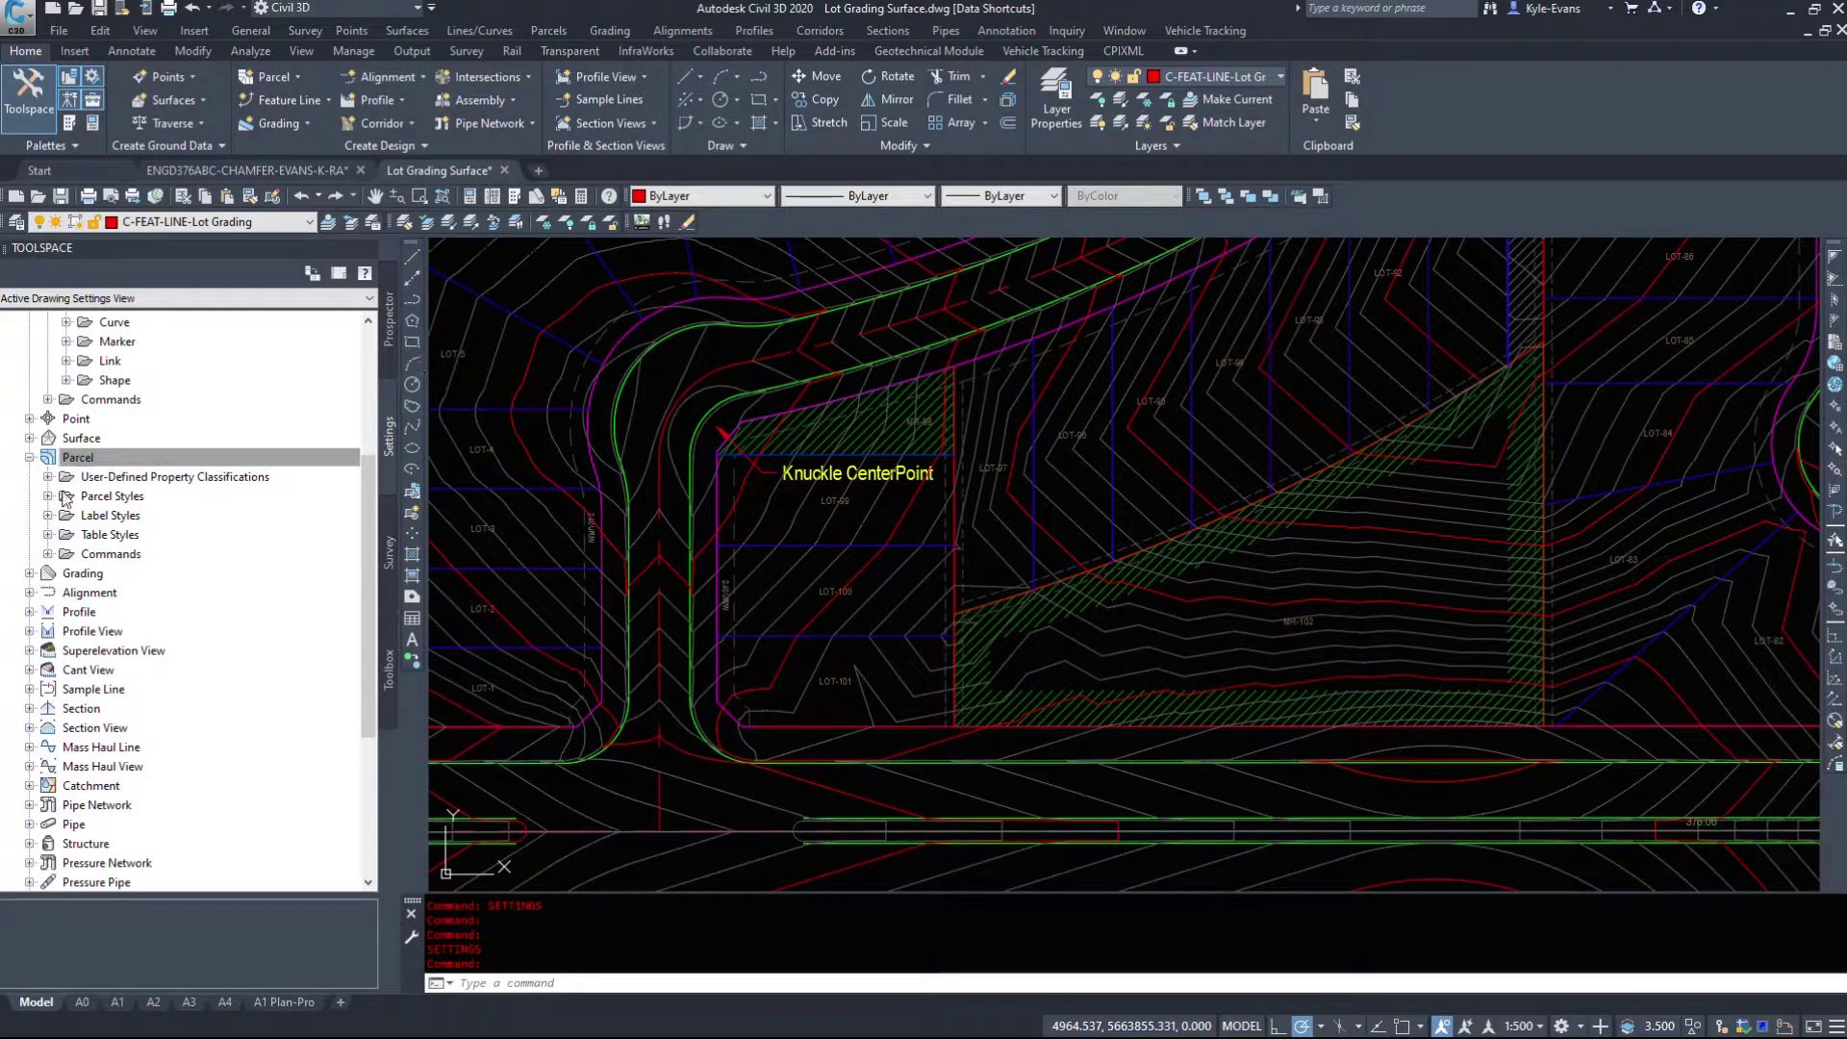
{"action": "left_click", "coordinate": [47, 555]}
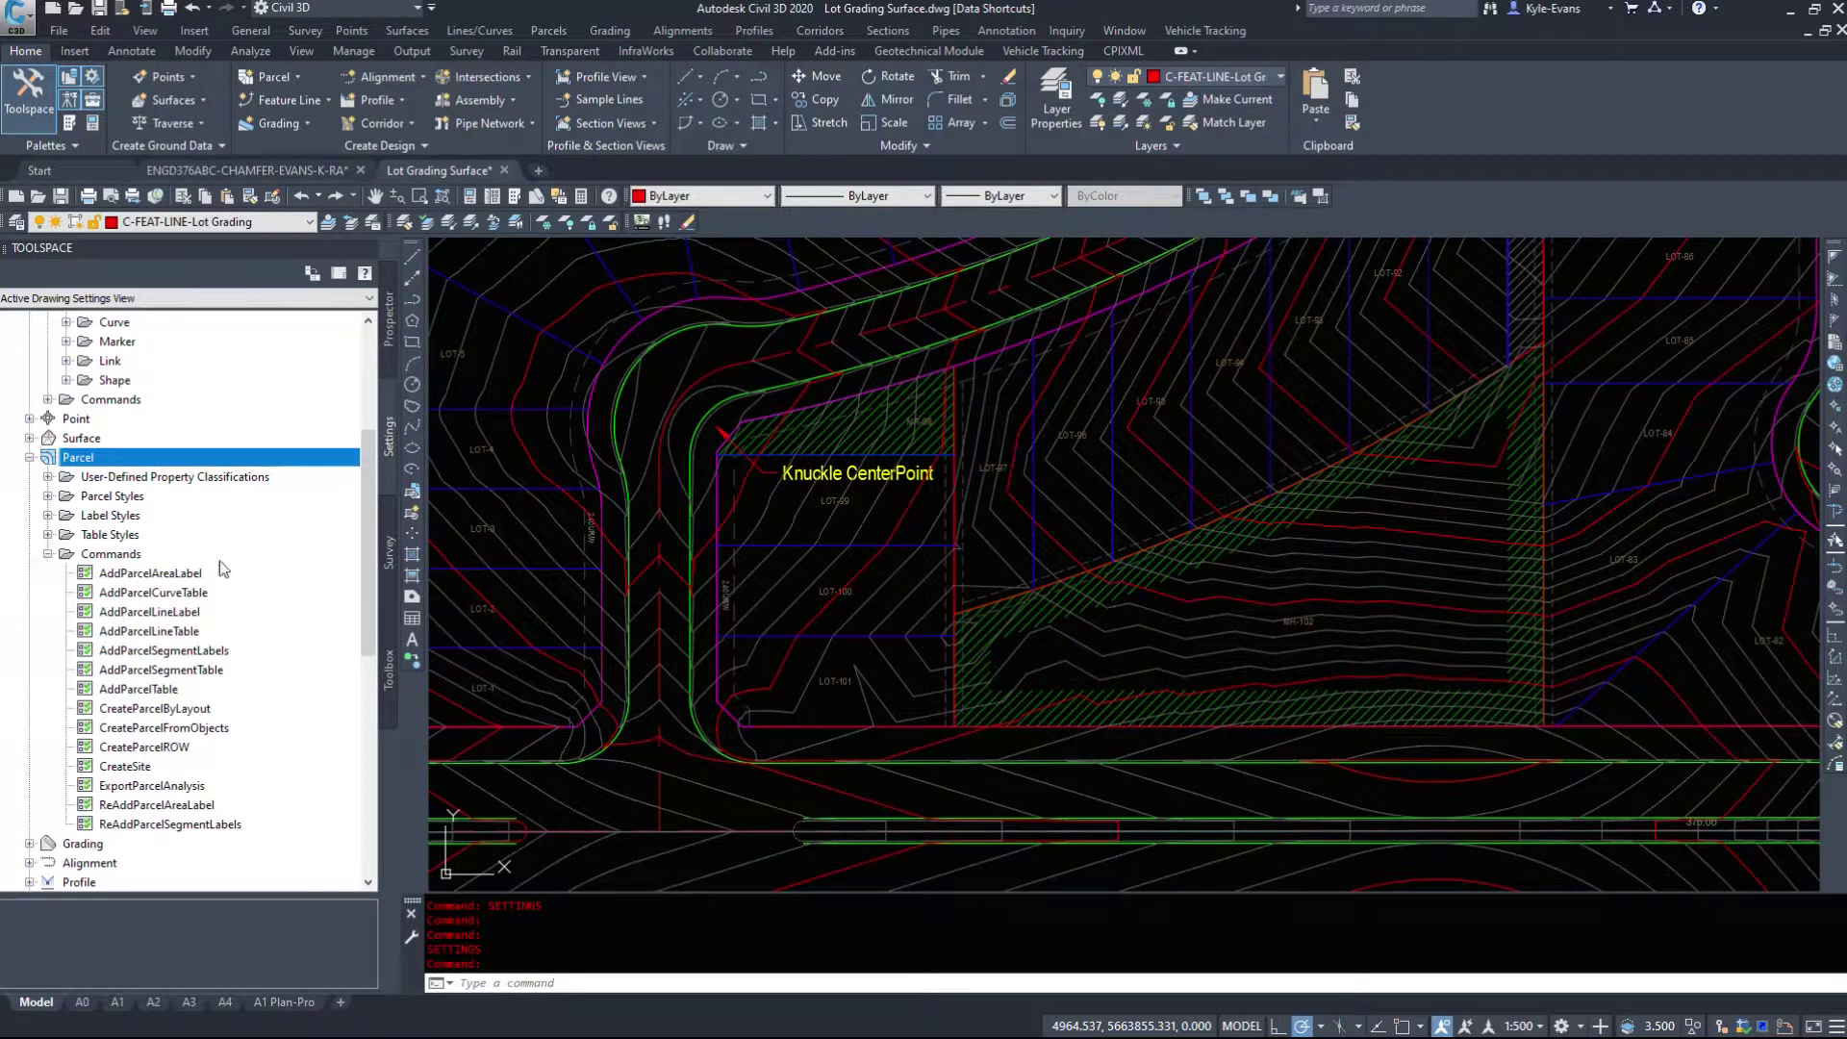
{"action": "left_click", "coordinate": [149, 556]}
{"action": "scroll", "coordinate": [149, 558], "scroll_direction": "up", "scroll_amount": 4}
{"action": "scroll", "coordinate": [151, 558], "scroll_direction": "up", "scroll_amount": 1}
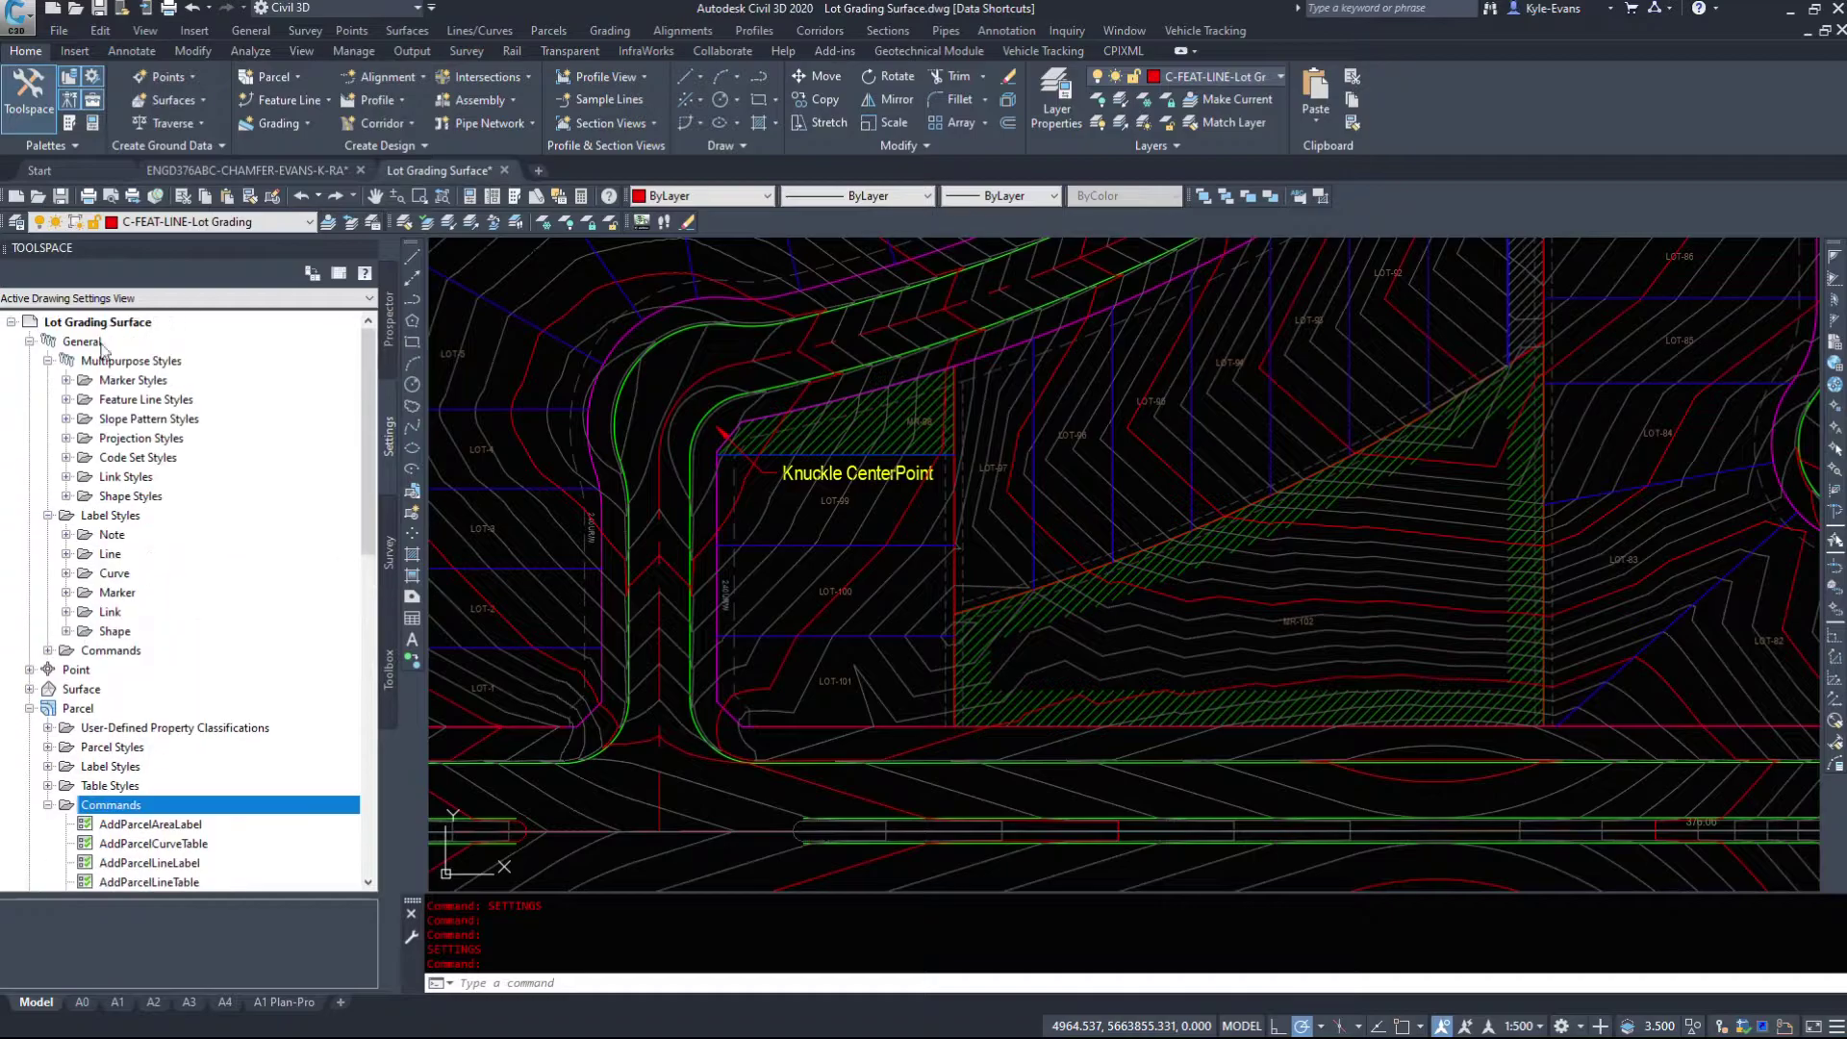
Collapse General's Multipurpose and Label Styles folders, then select AddParcelAreaLabel.
{"action": "left_click", "coordinate": [47, 360]}
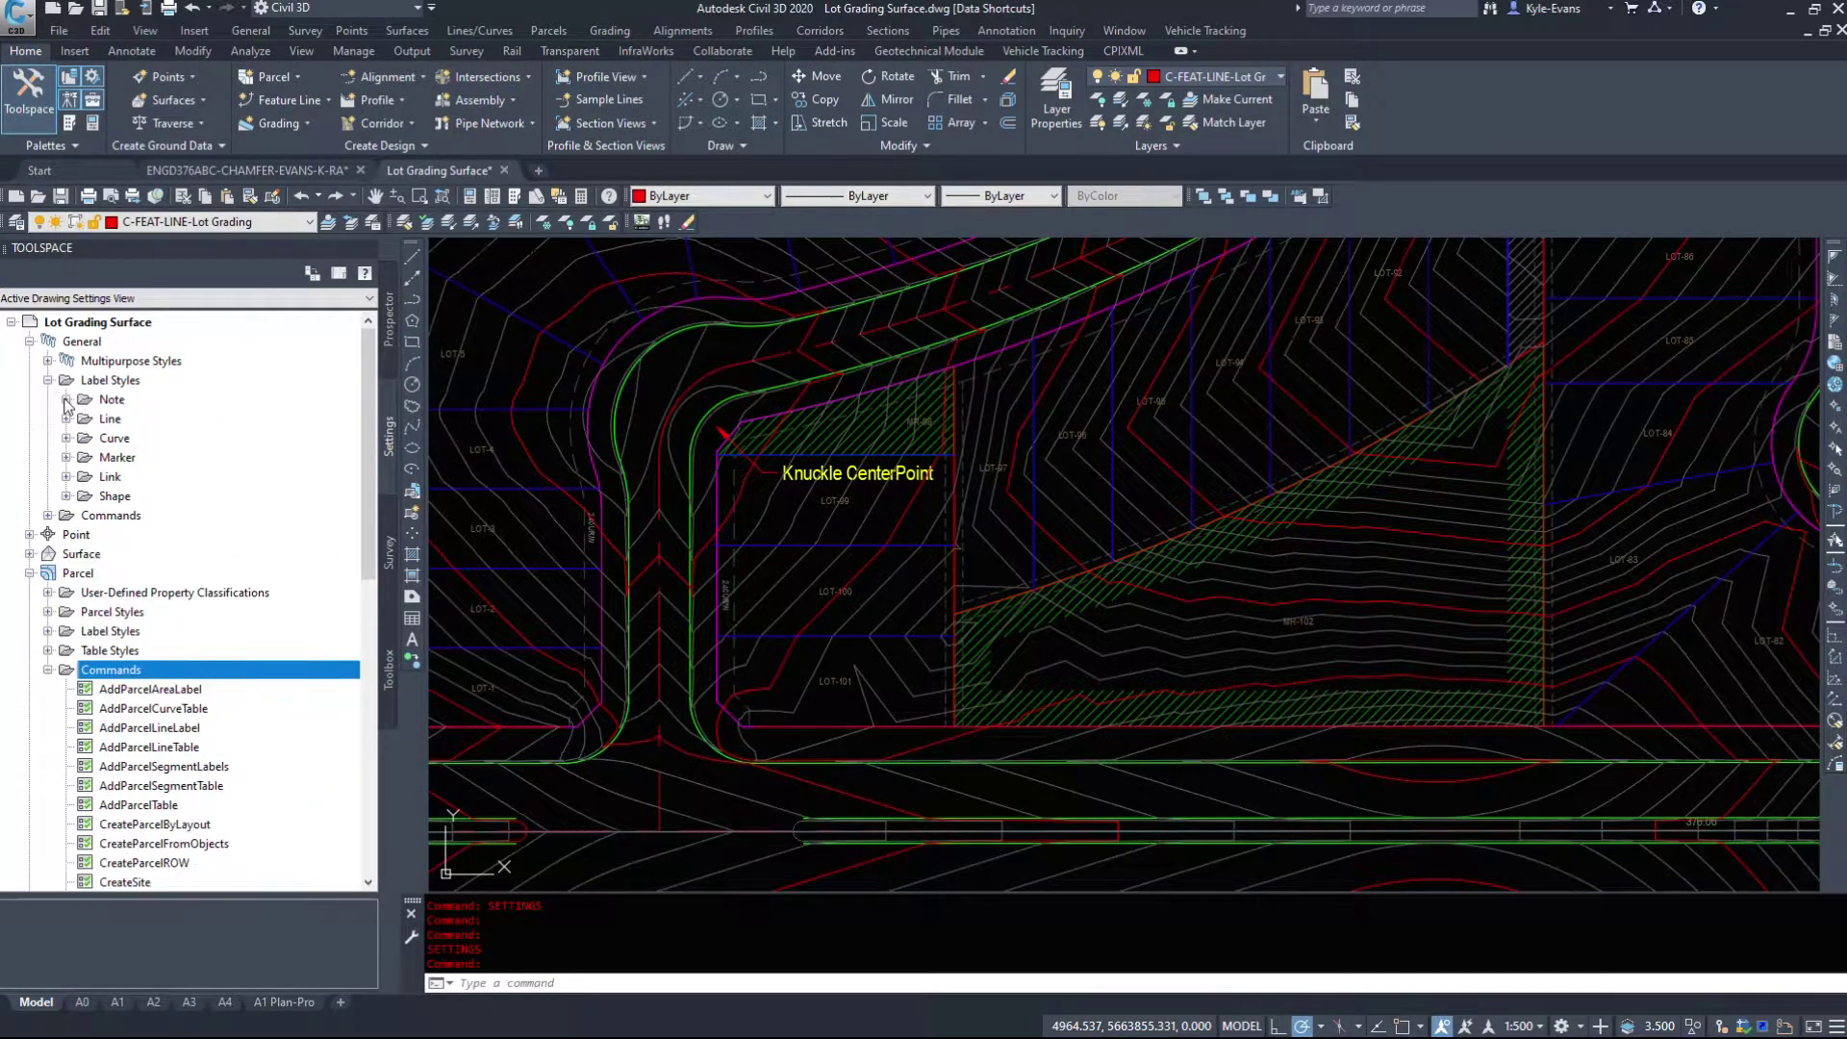
{"action": "left_click", "coordinate": [47, 380]}
{"action": "left_click", "coordinate": [29, 420]}
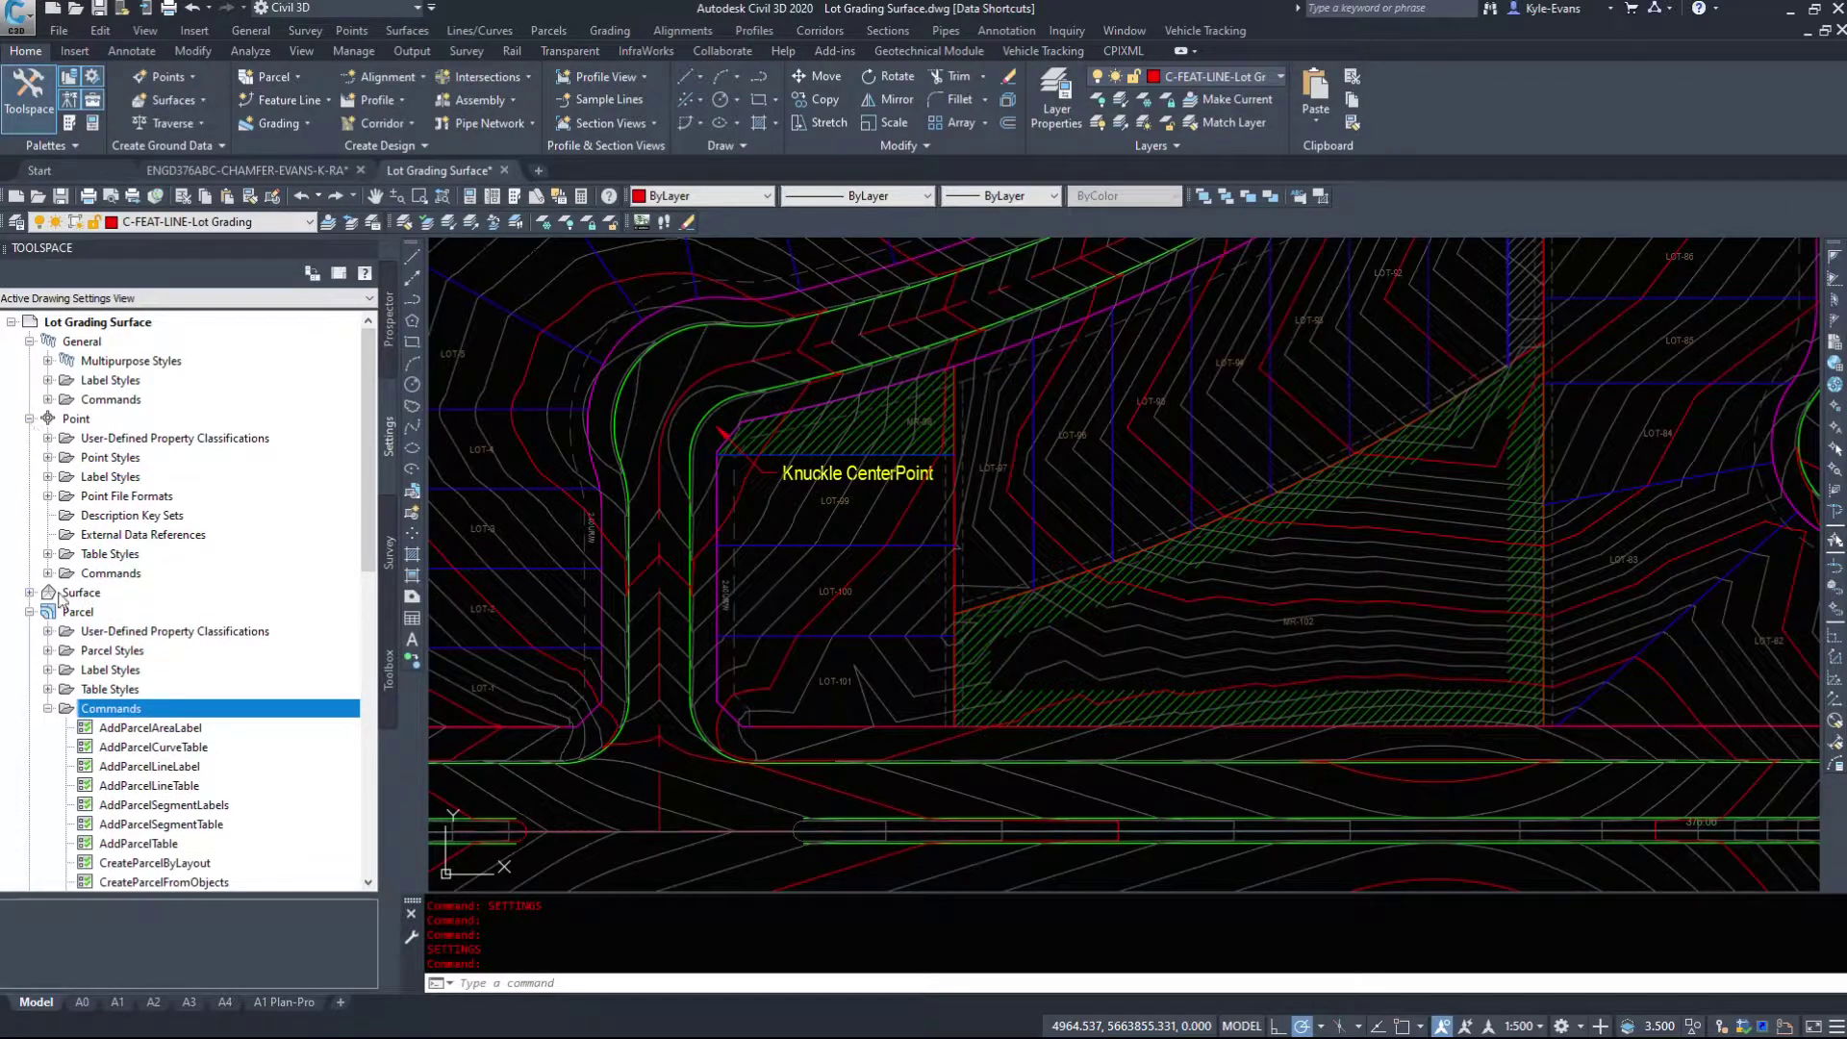
{"action": "left_click", "coordinate": [29, 593]}
{"action": "left_click", "coordinate": [29, 592]}
{"action": "left_click", "coordinate": [29, 419]}
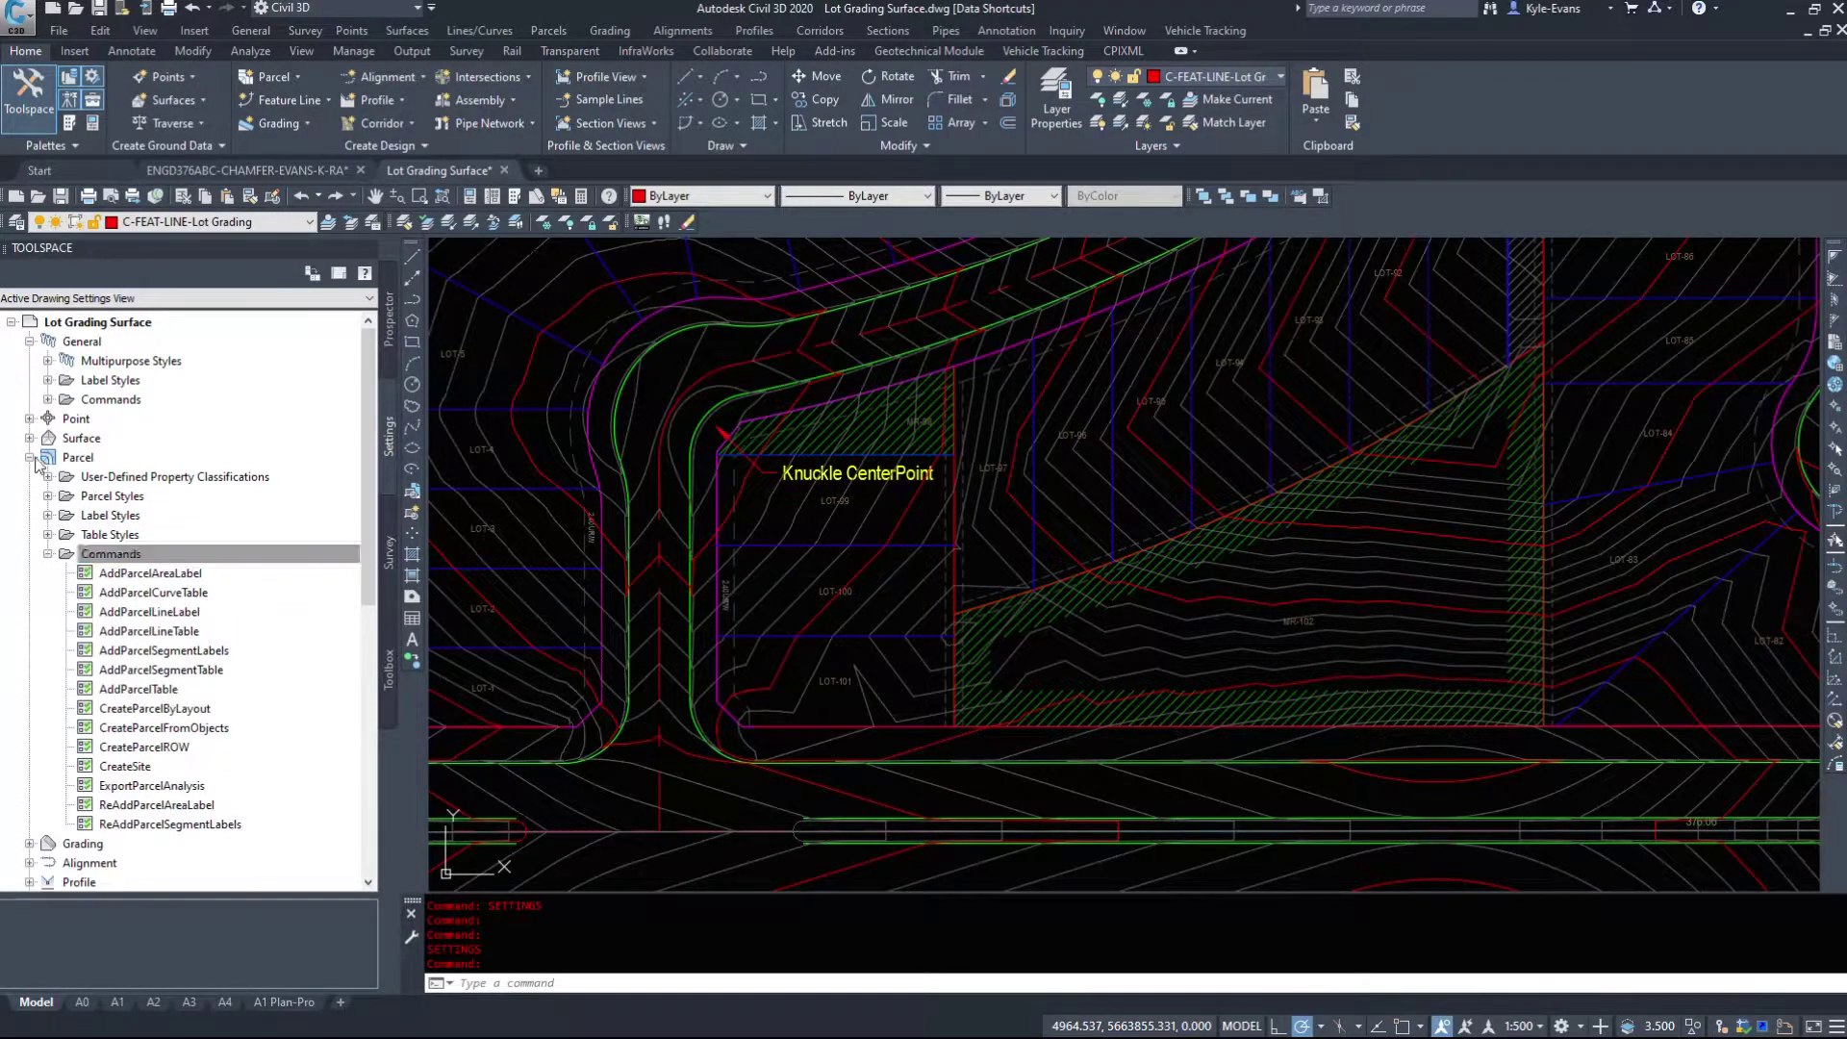
{"action": "scroll", "coordinate": [159, 460], "scroll_direction": "down", "scroll_amount": 3}
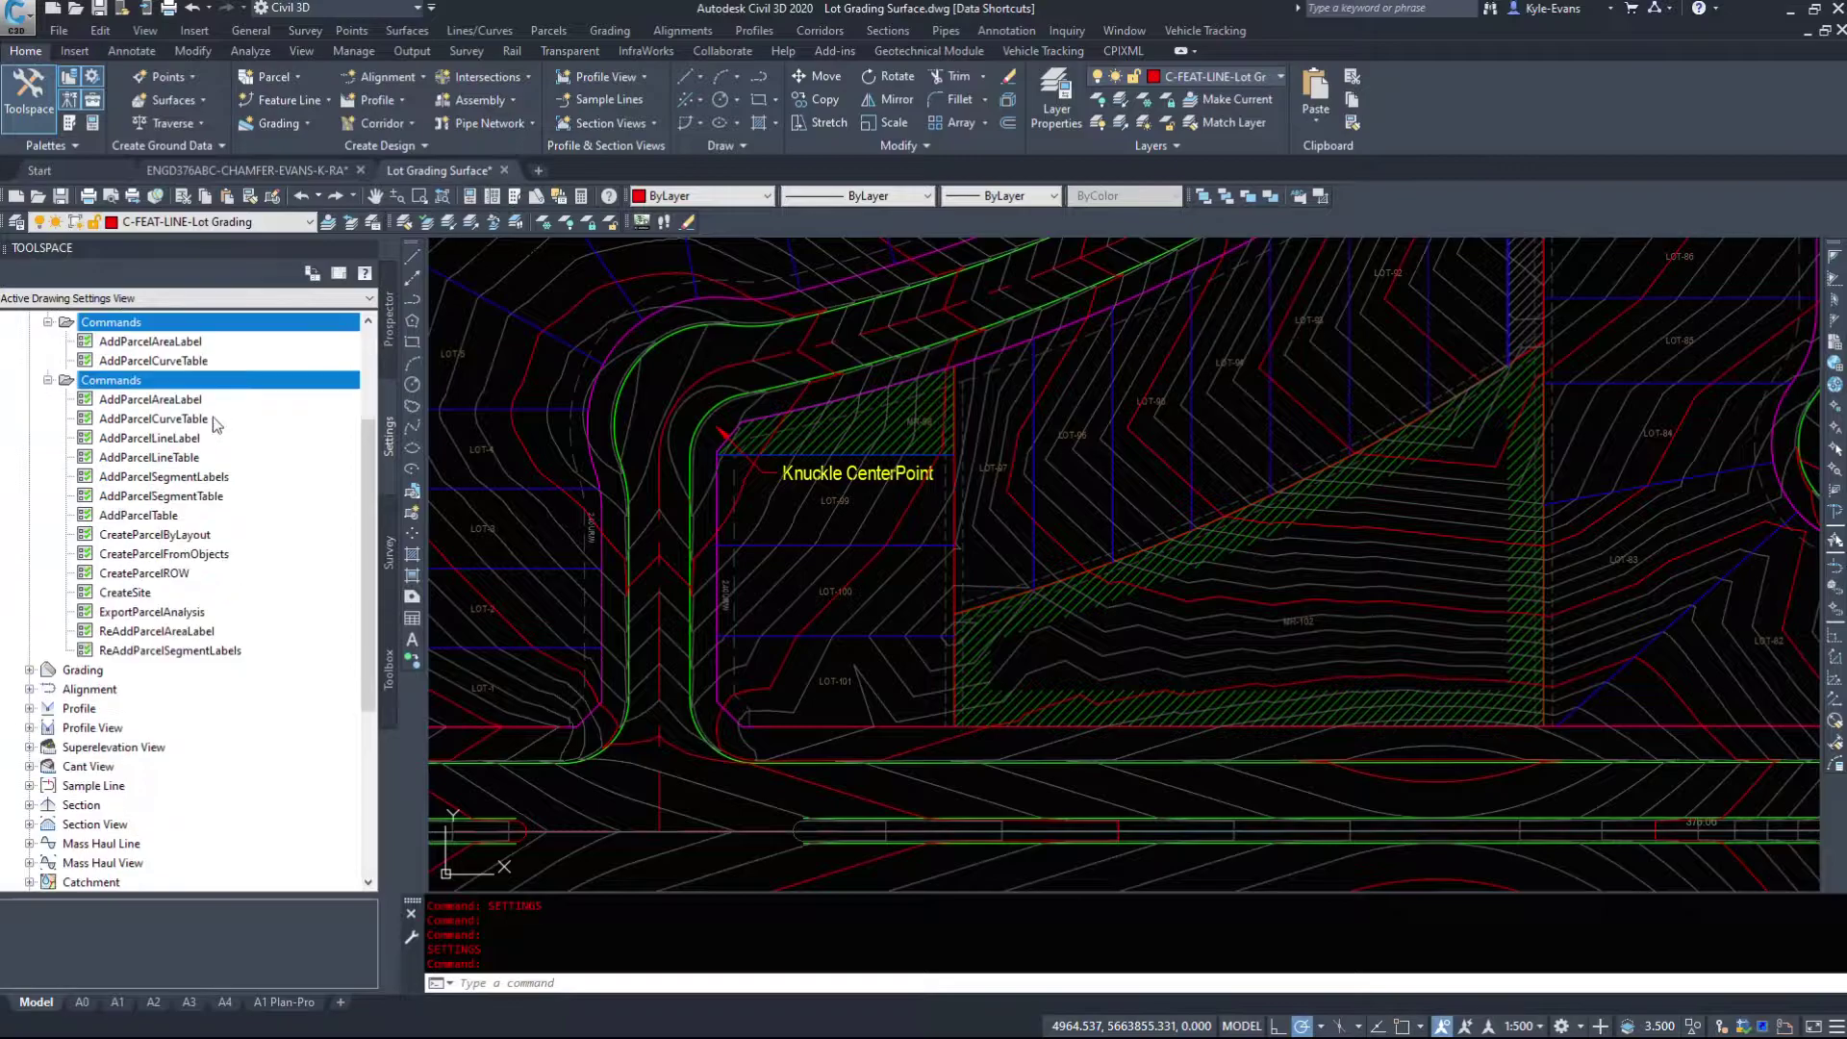
{"action": "scroll", "coordinate": [144, 452], "scroll_direction": "up", "scroll_amount": 2}
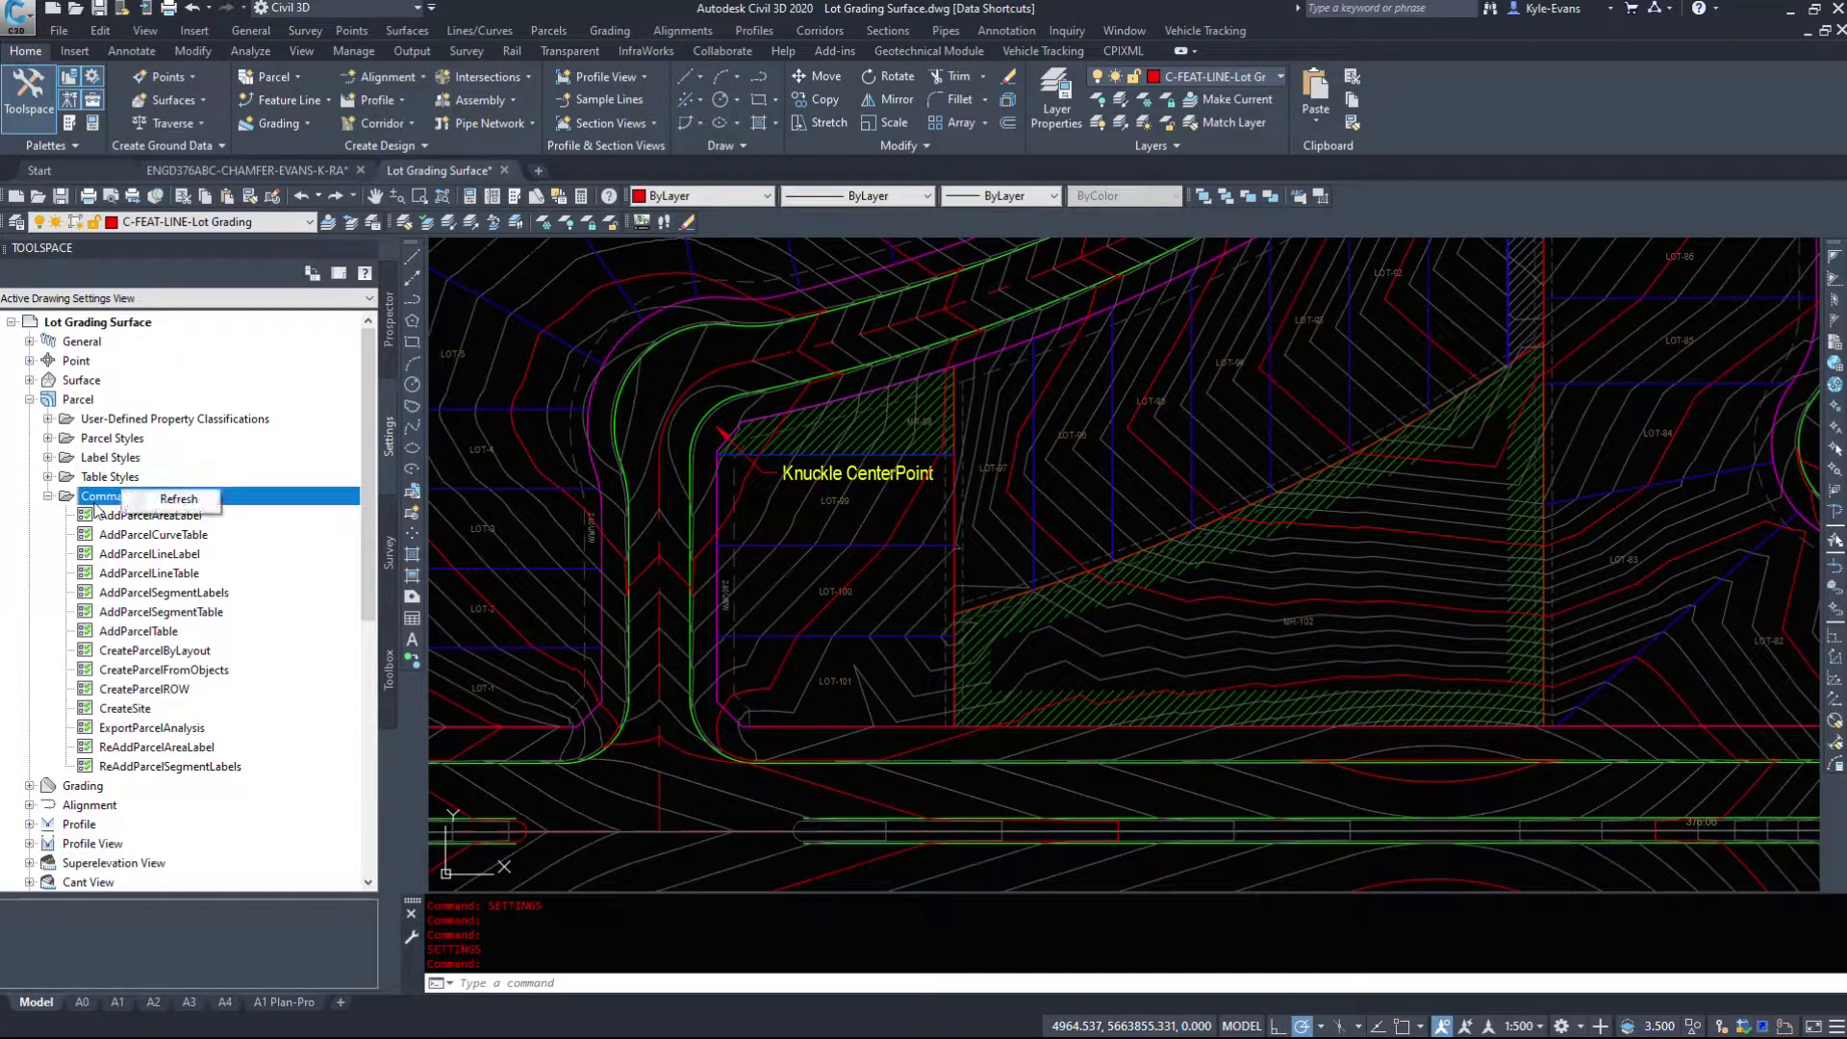
{"action": "left_click", "coordinate": [107, 516]}
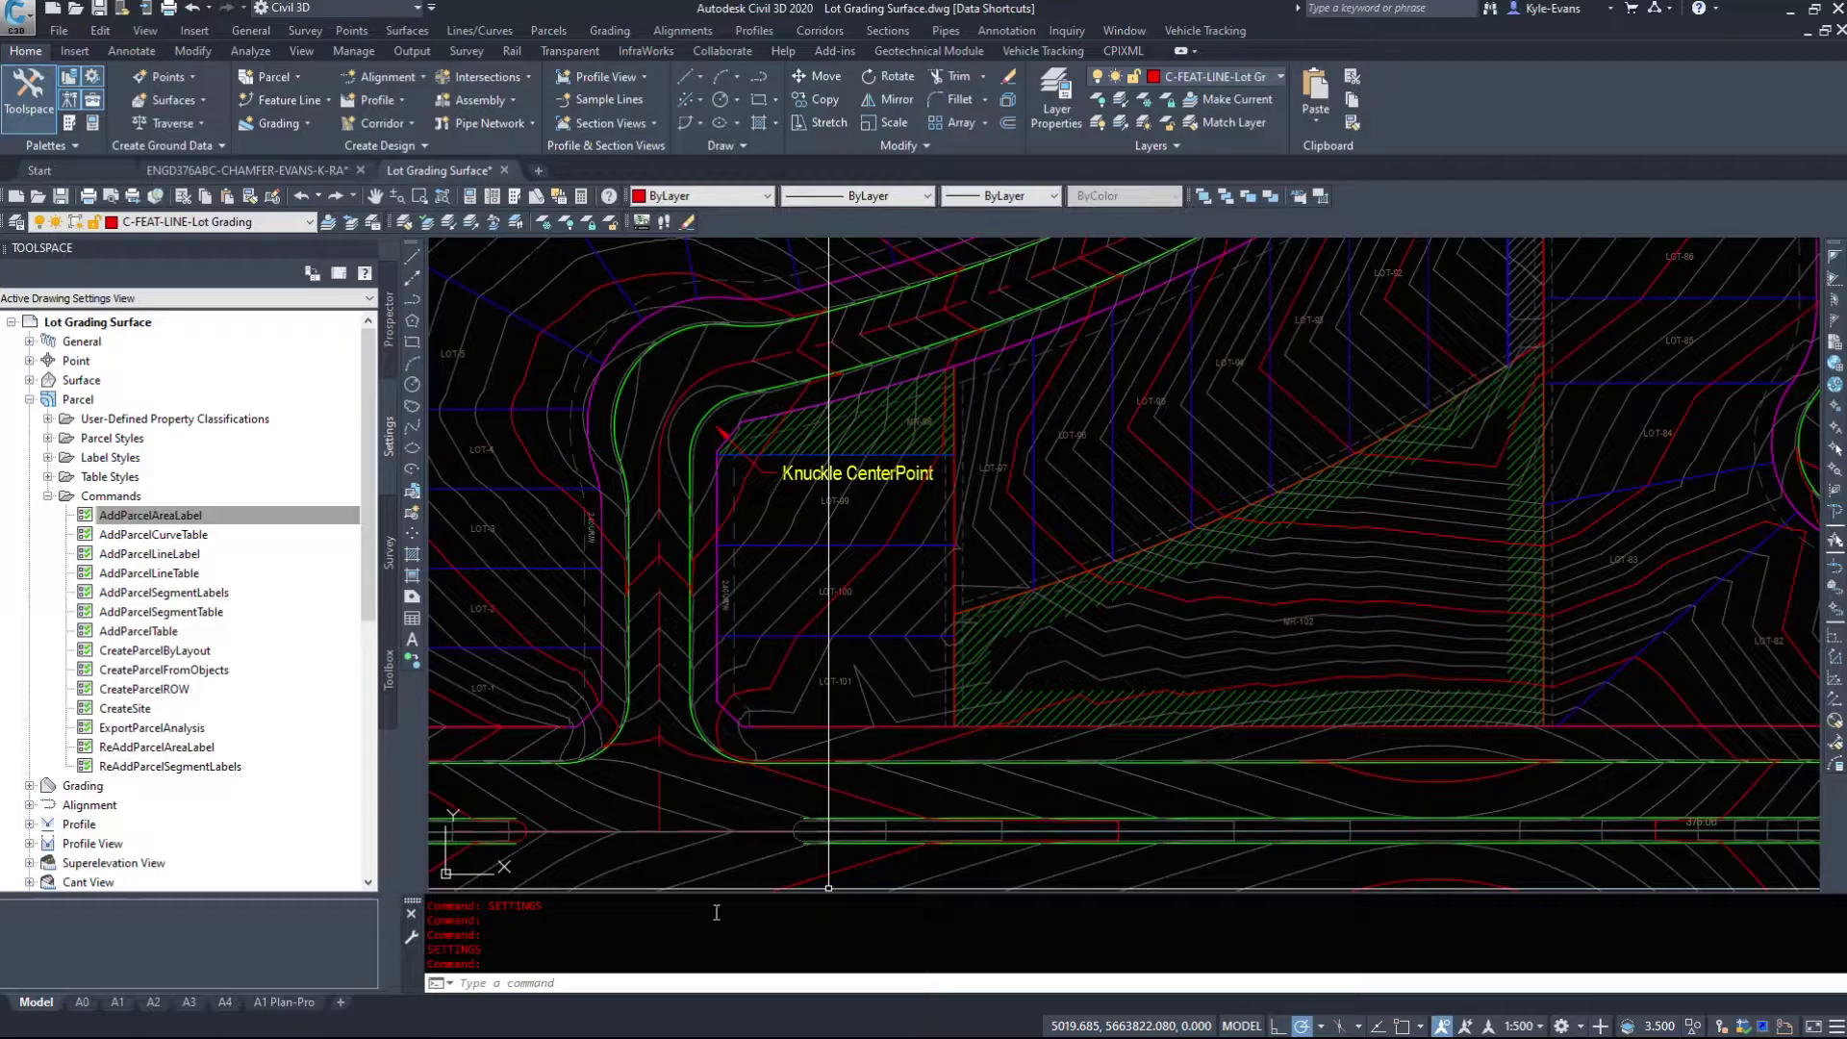
Start creating parcels by layout and enter a Minimum Area of 4000.
{"action": "left_click", "coordinate": [549, 30]}
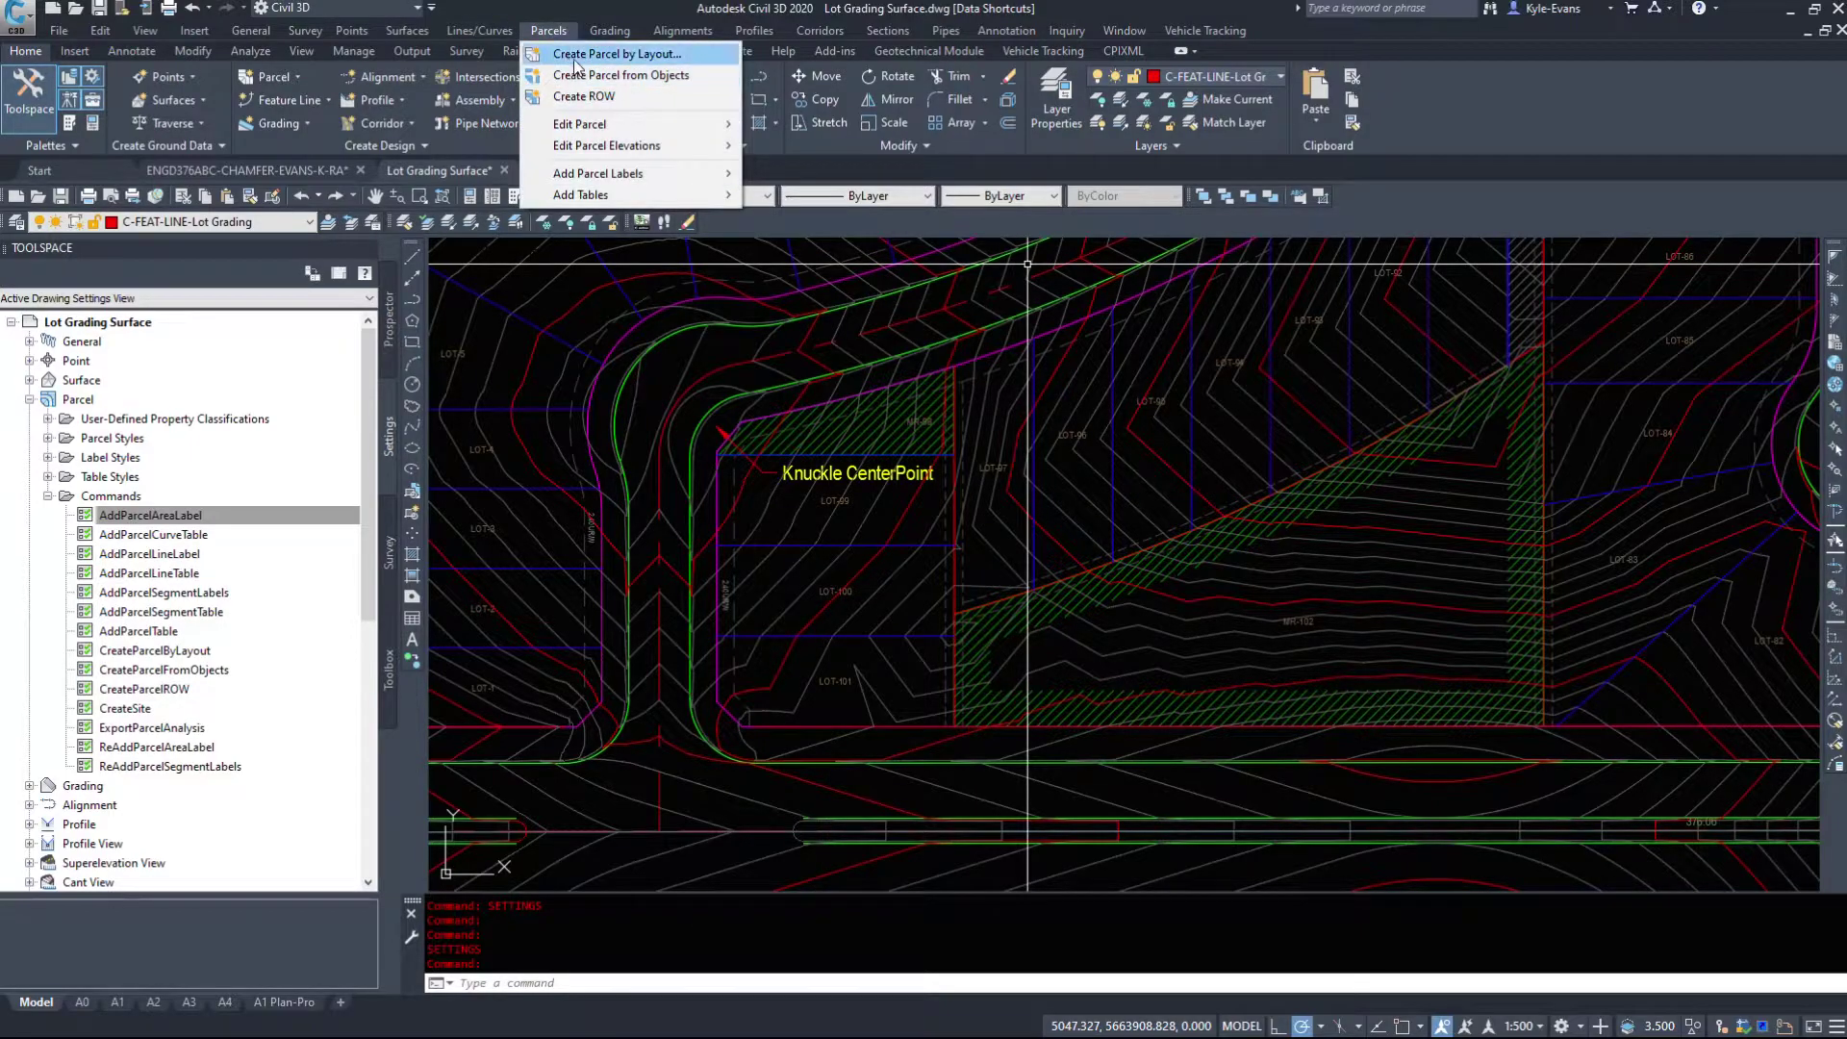
{"action": "left_click", "coordinate": [580, 56]}
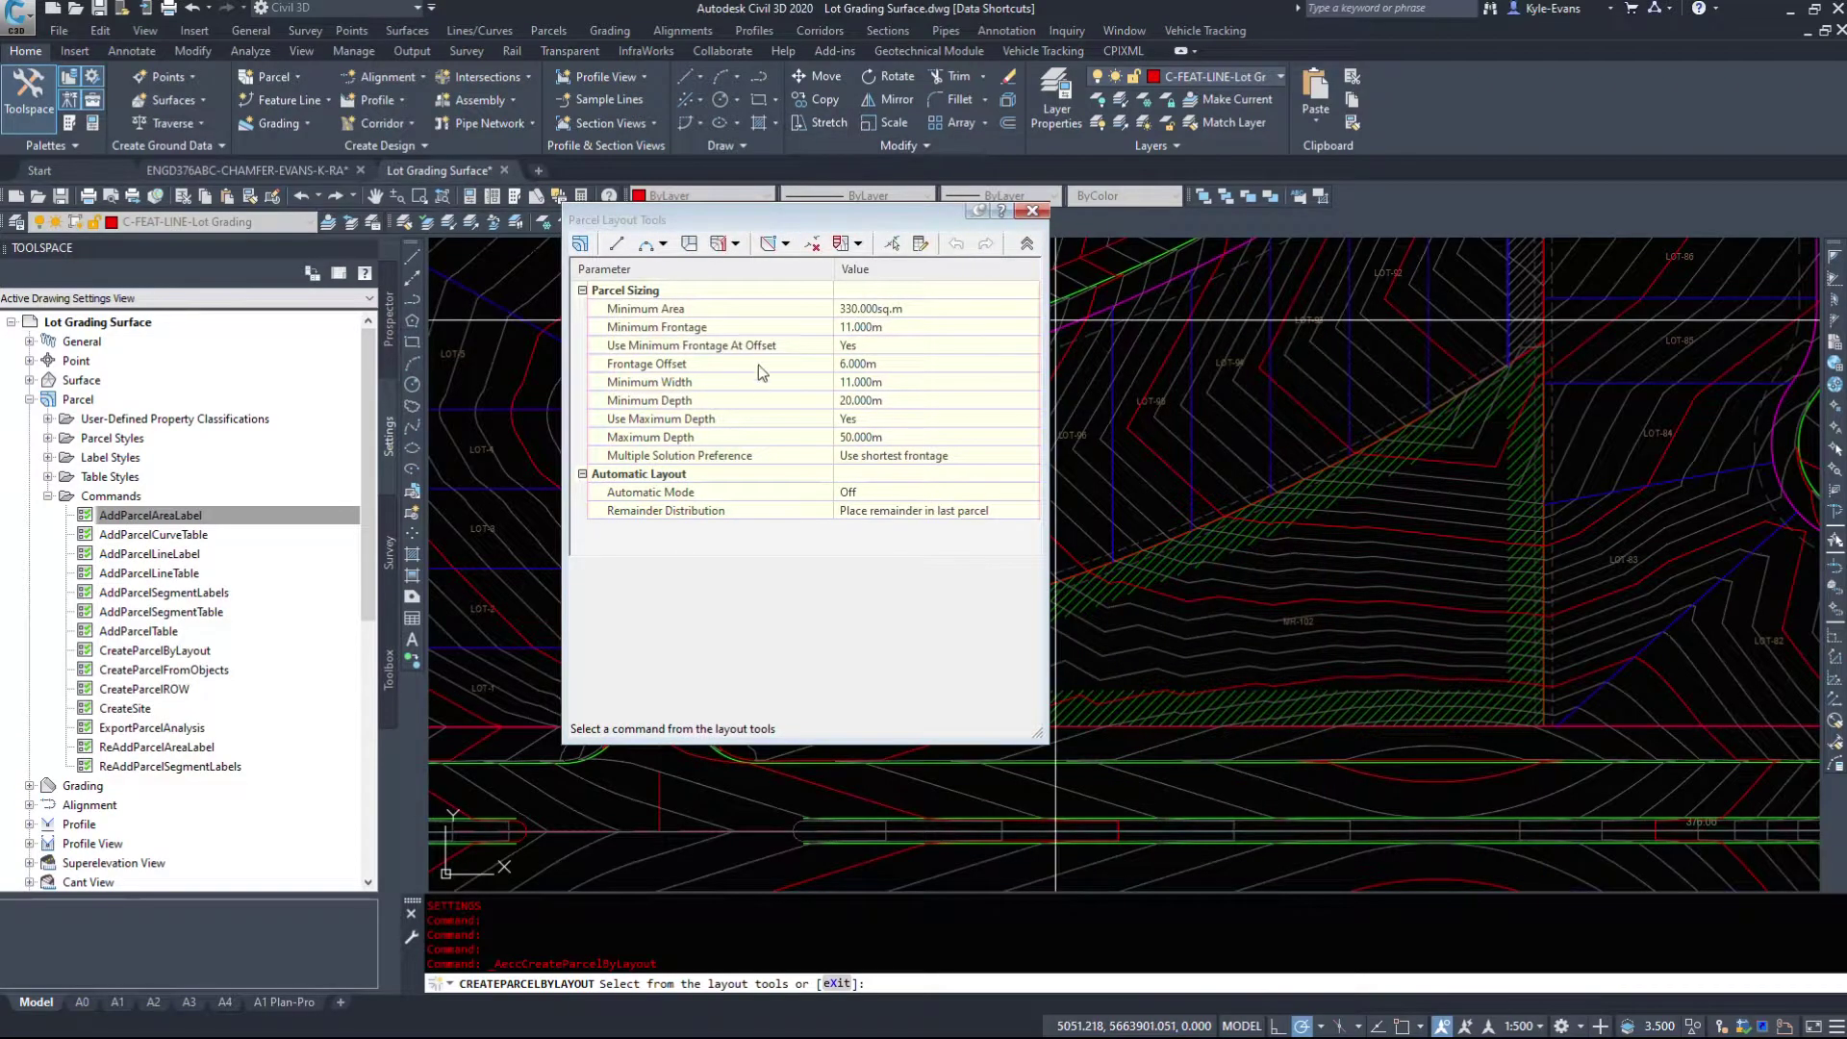
{"action": "left_click", "coordinate": [664, 308]}
{"action": "left_click", "coordinate": [924, 308]}
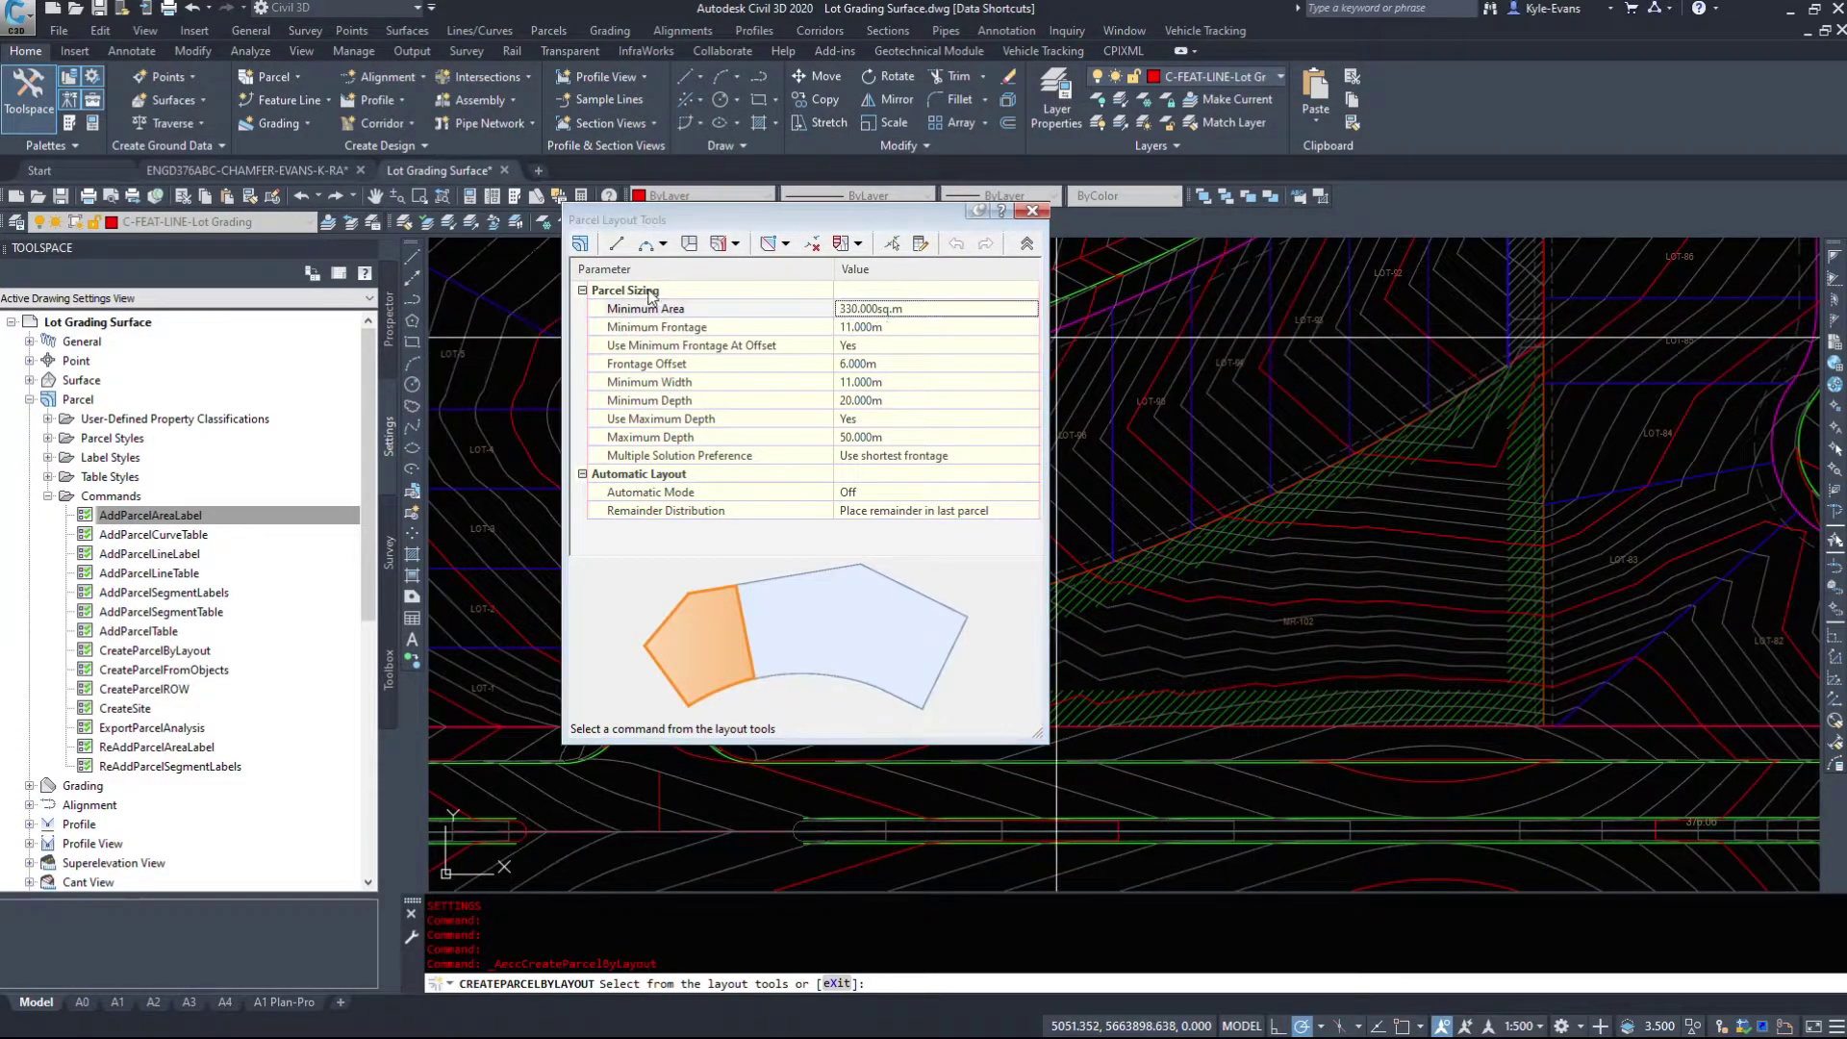
{"action": "double_click", "coordinate": [920, 304]}
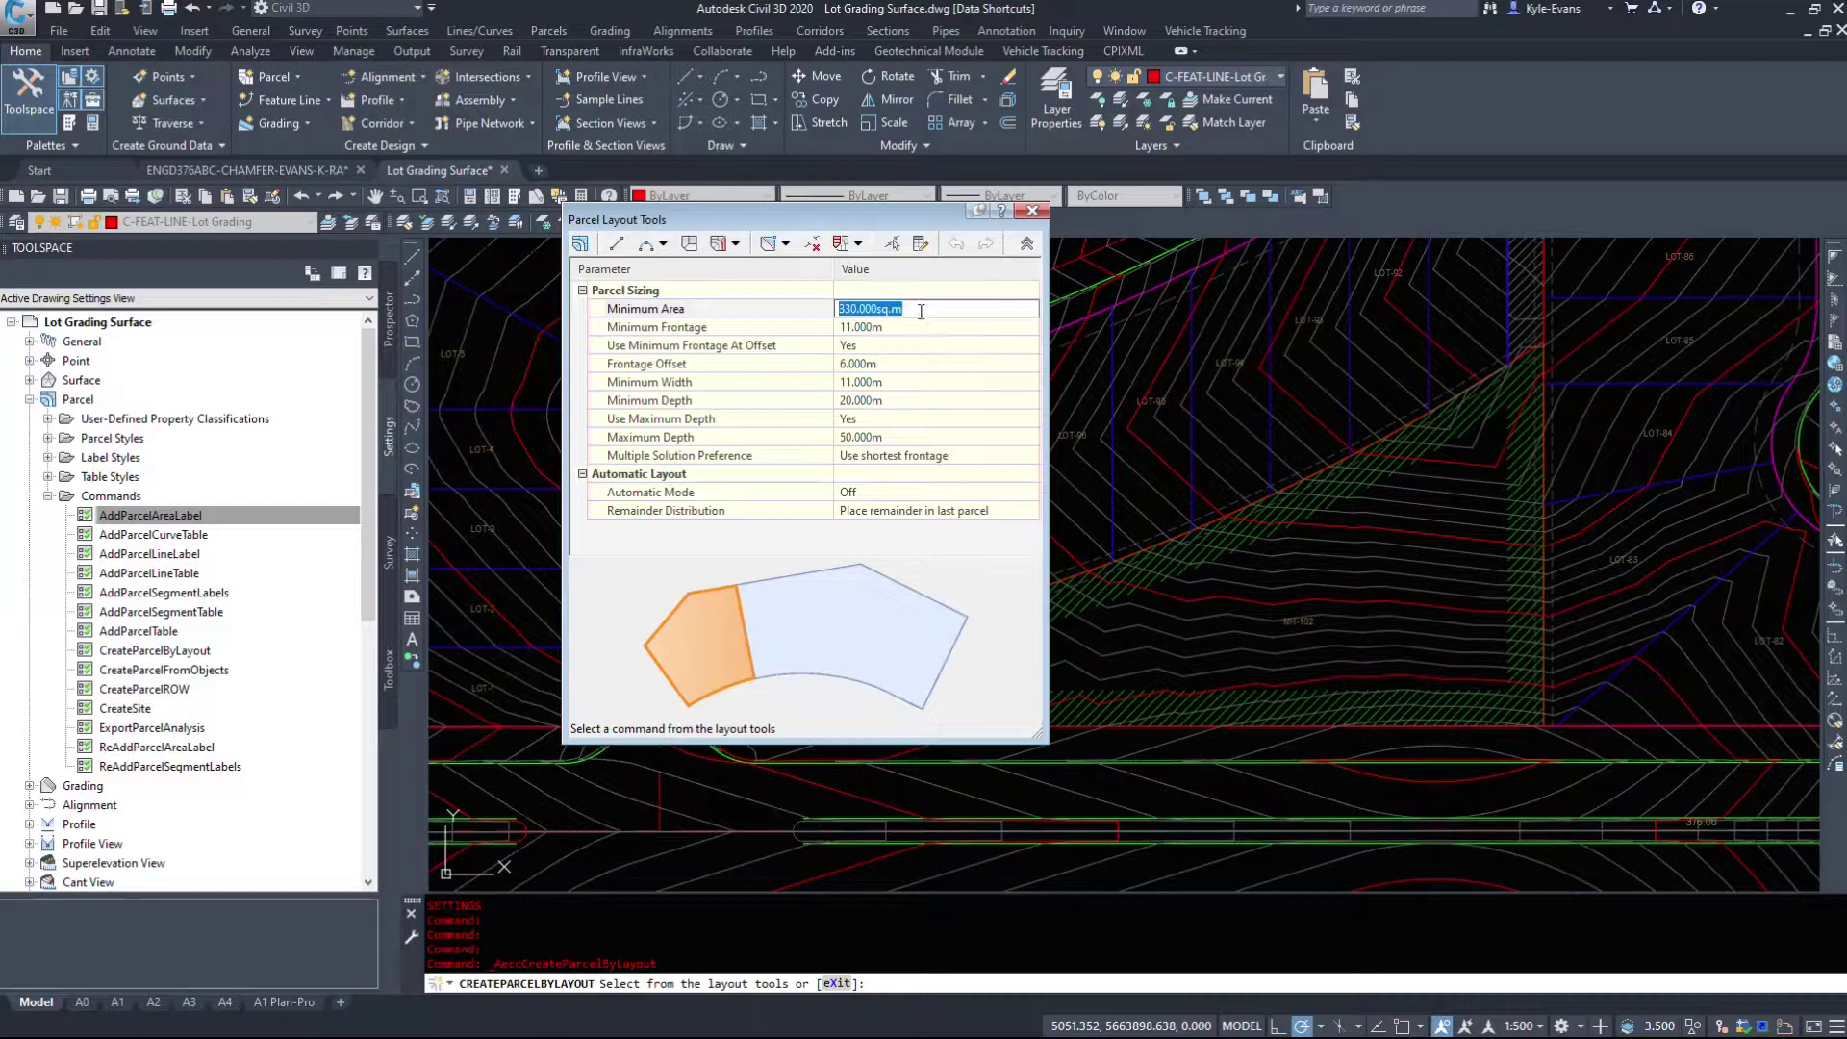
{"action": "type", "text": "4000"}
Set Minimum Frontage to 100, try a zero Frontage Offset and dismiss the invalid-value warning.
{"action": "left_click", "coordinate": [904, 327]}
{"action": "type", "text": "10"}
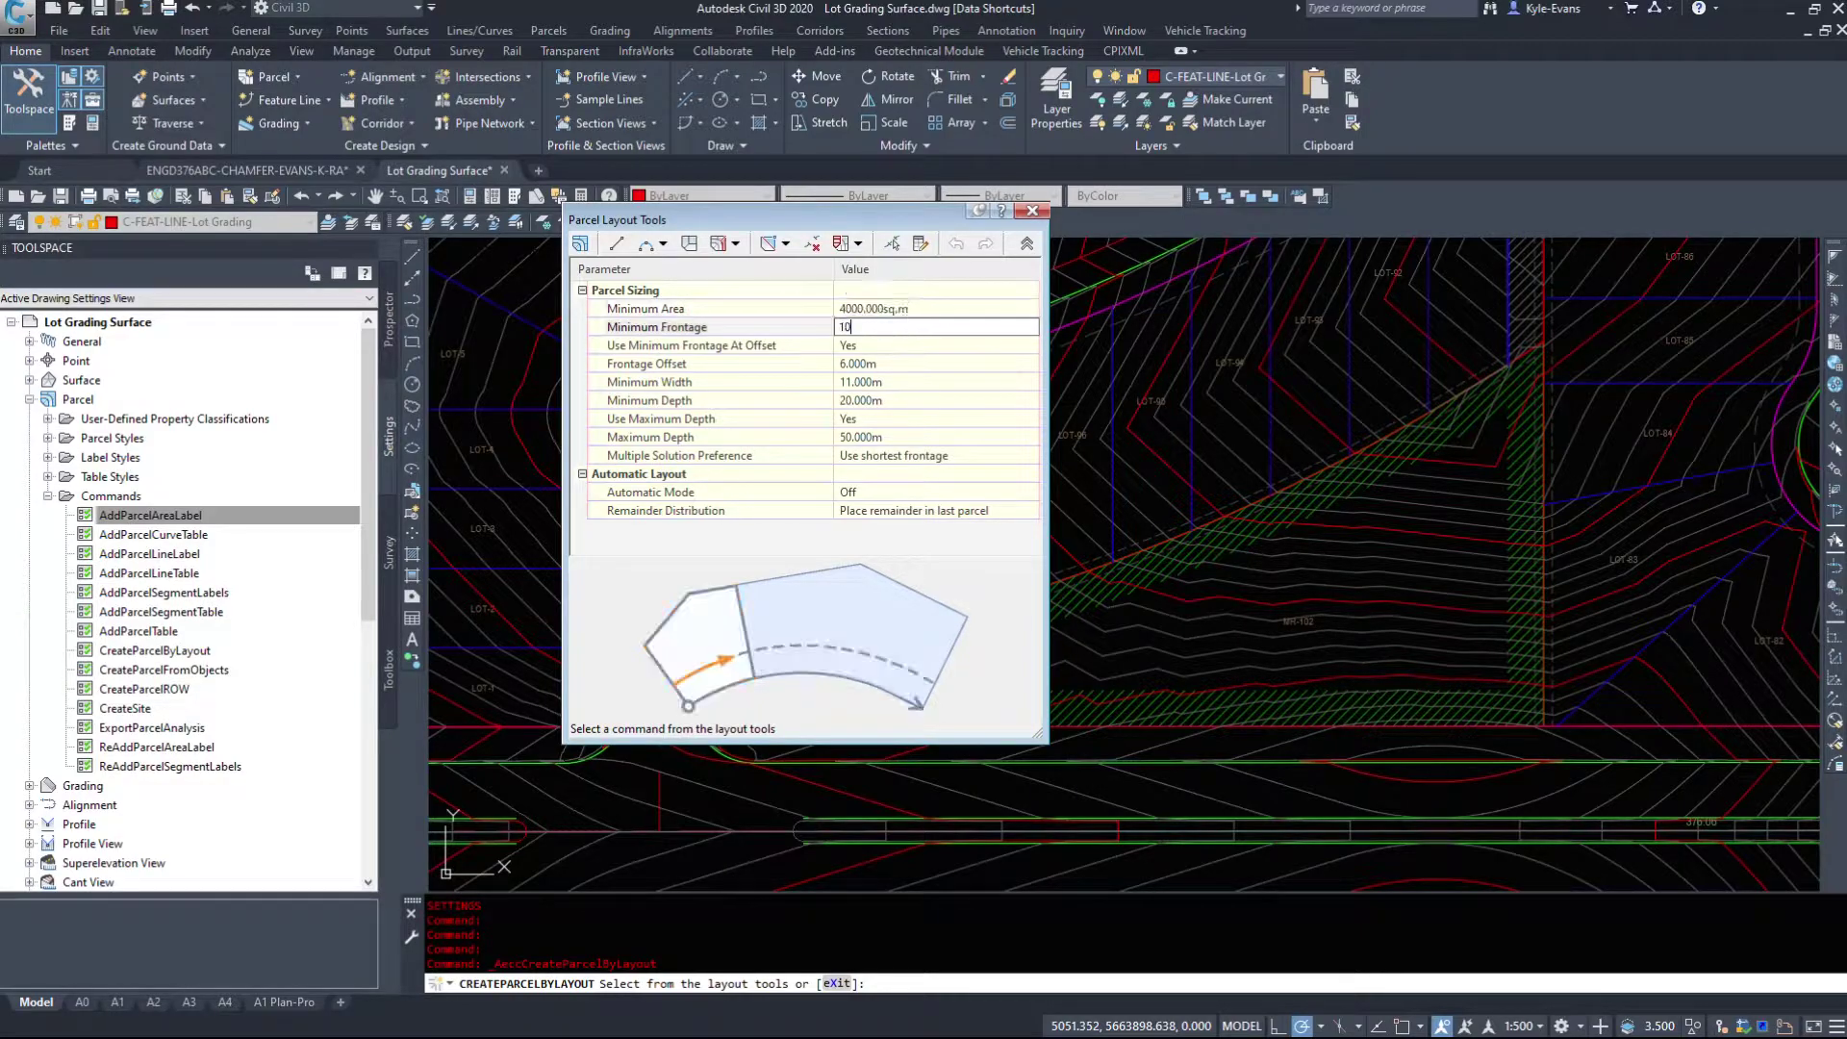
{"action": "type", "text": "0"}
{"action": "left_click", "coordinate": [902, 364]}
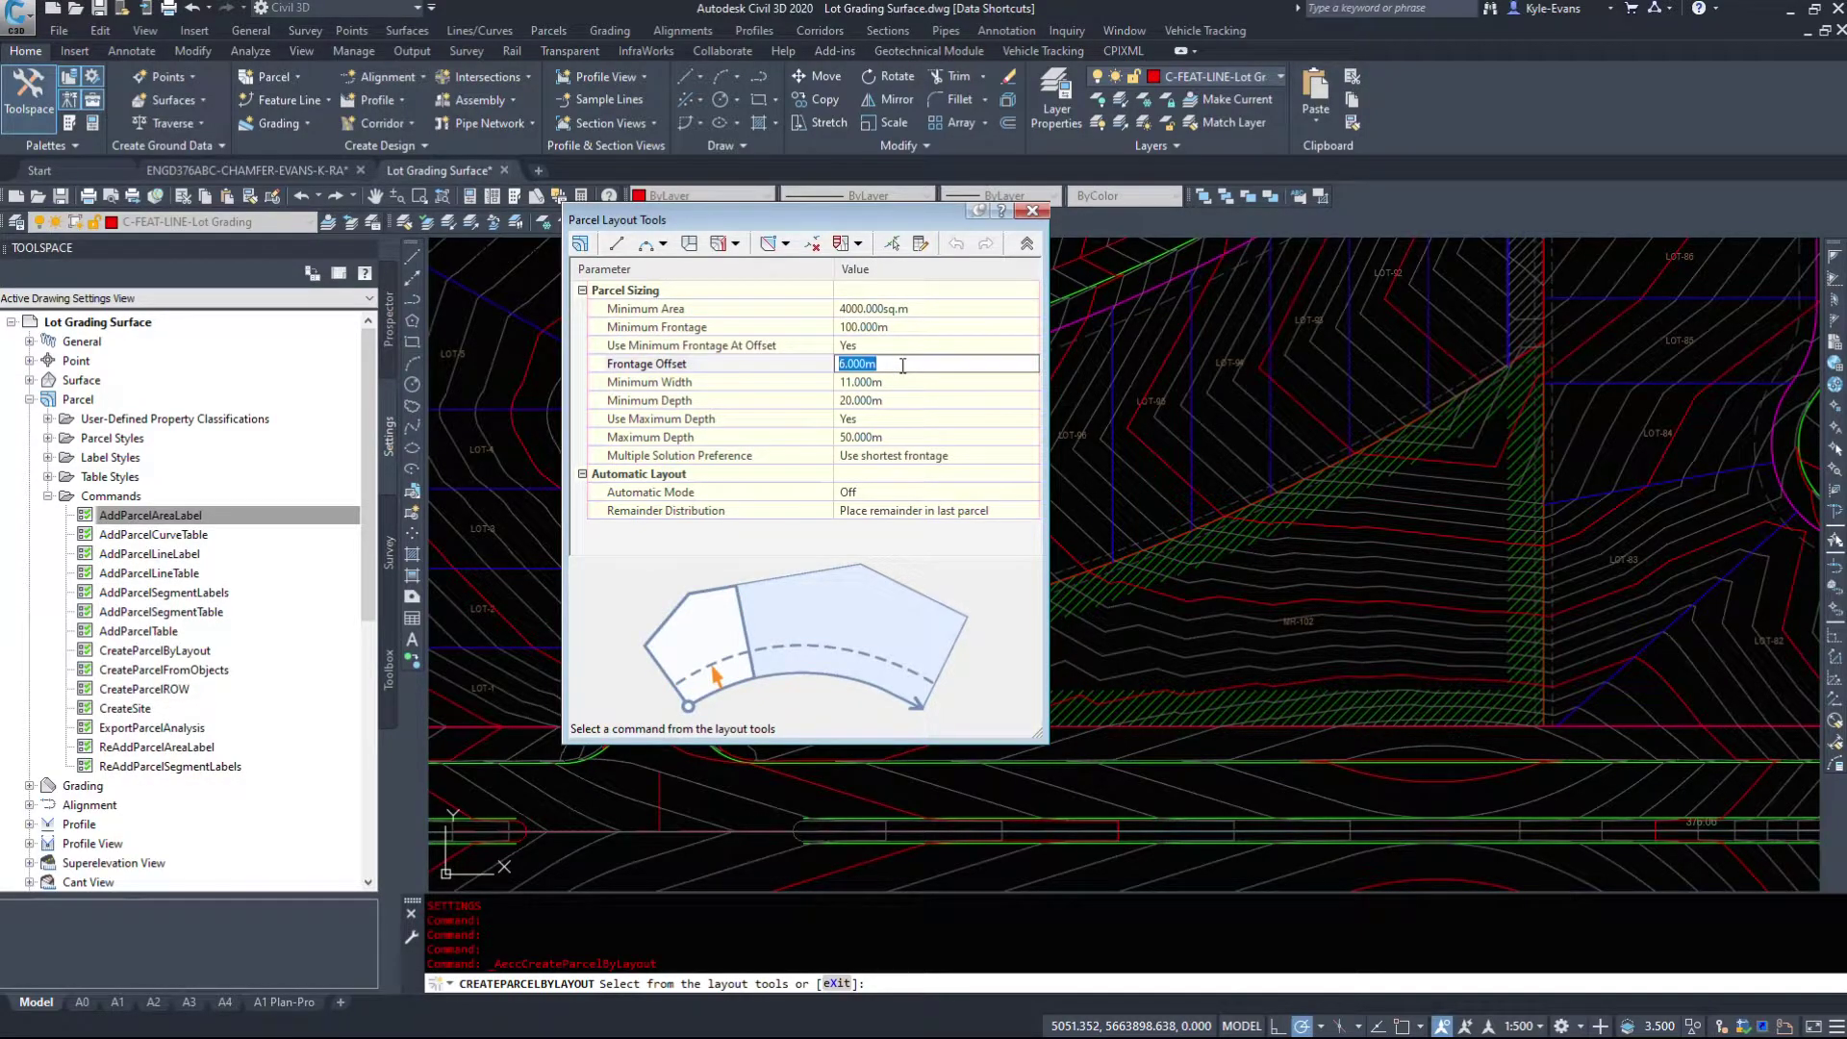
{"action": "type", "text": "0"}
{"action": "left_click", "coordinate": [899, 385]}
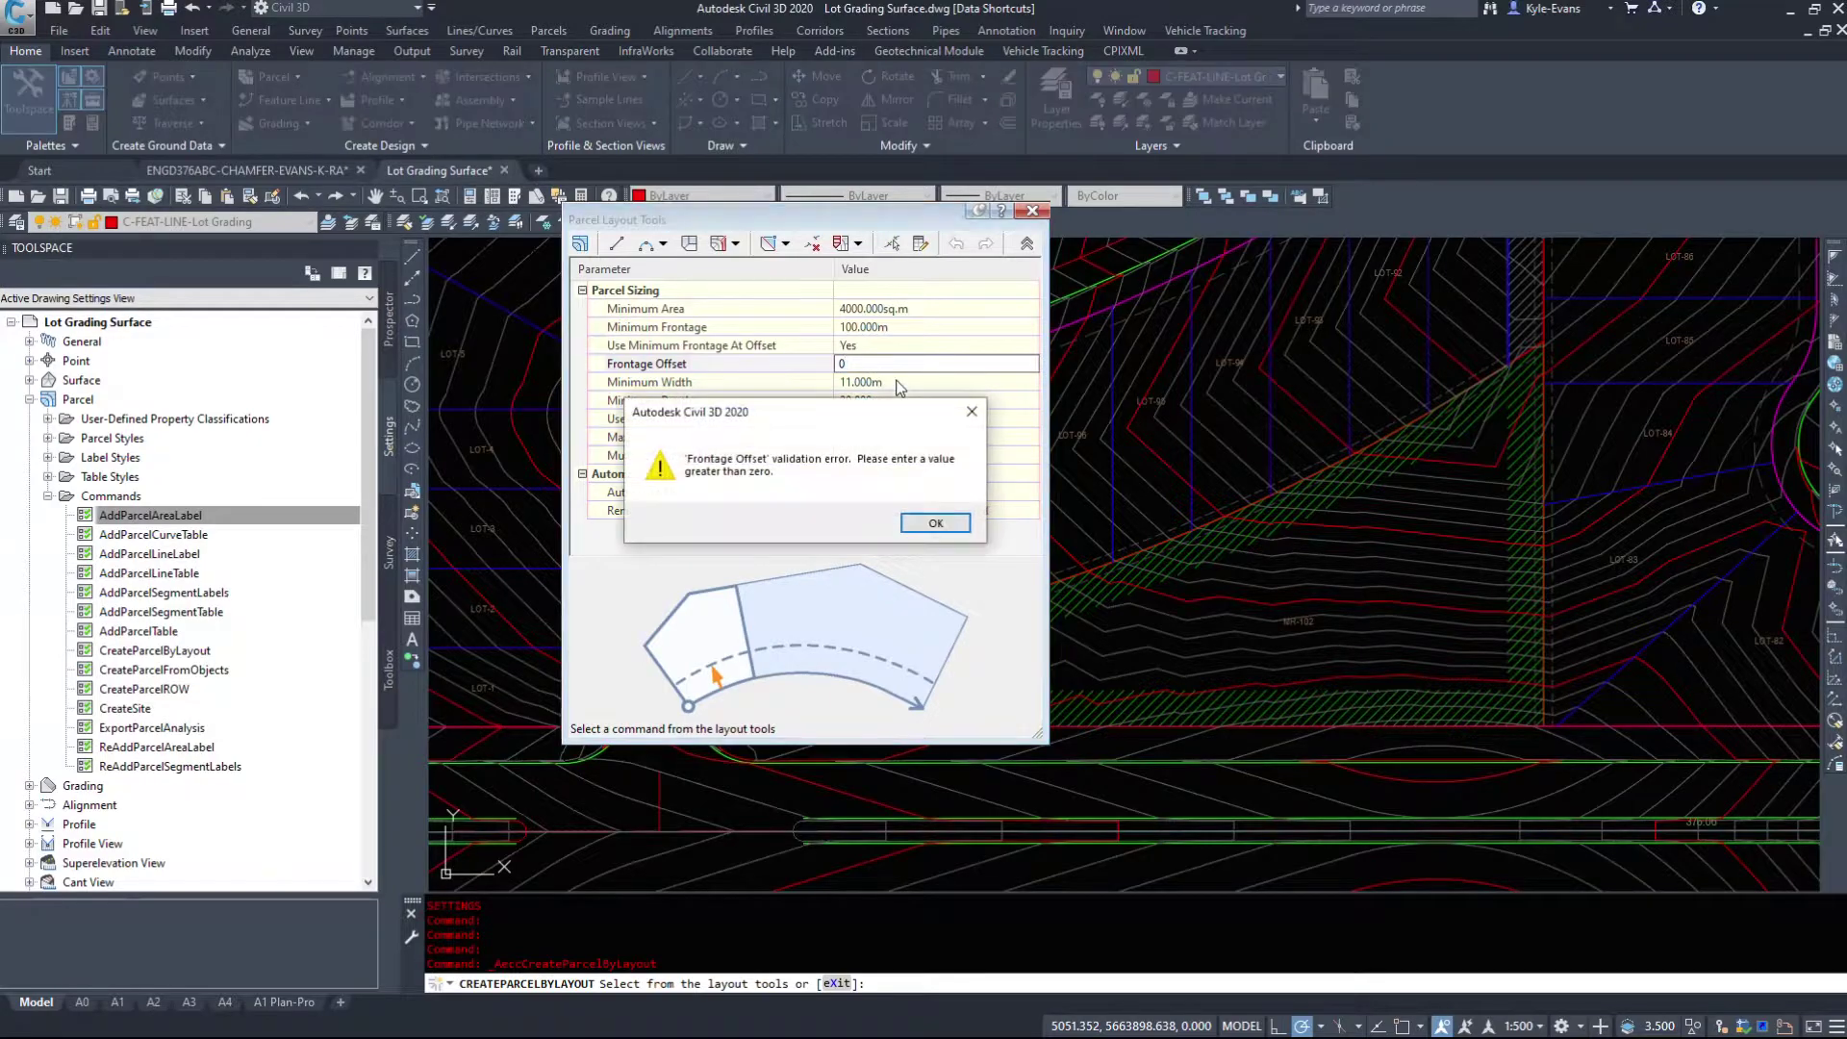
{"action": "left_click", "coordinate": [924, 522]}
Enter a 10.000m Frontage Offset and 100.000m Minimum Width, then end the layout command.
{"action": "type", "text": "1"}
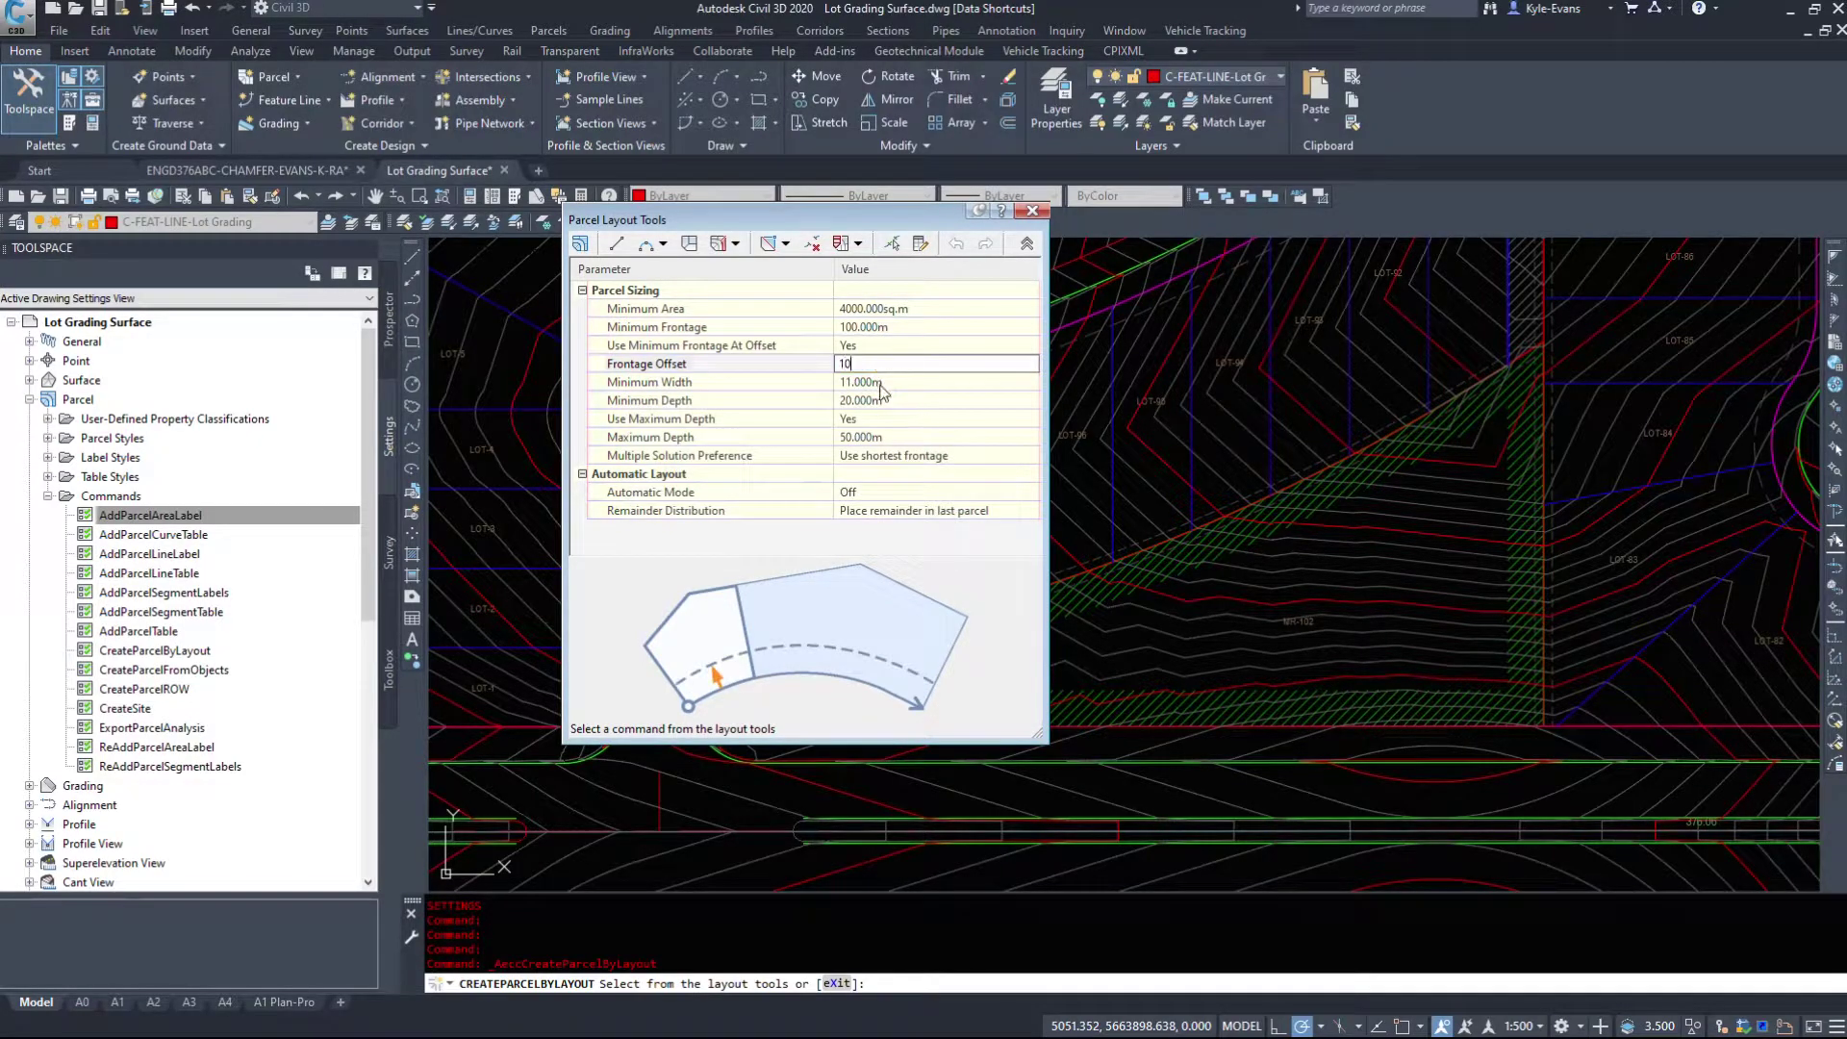
{"action": "left_click", "coordinate": [880, 383]}
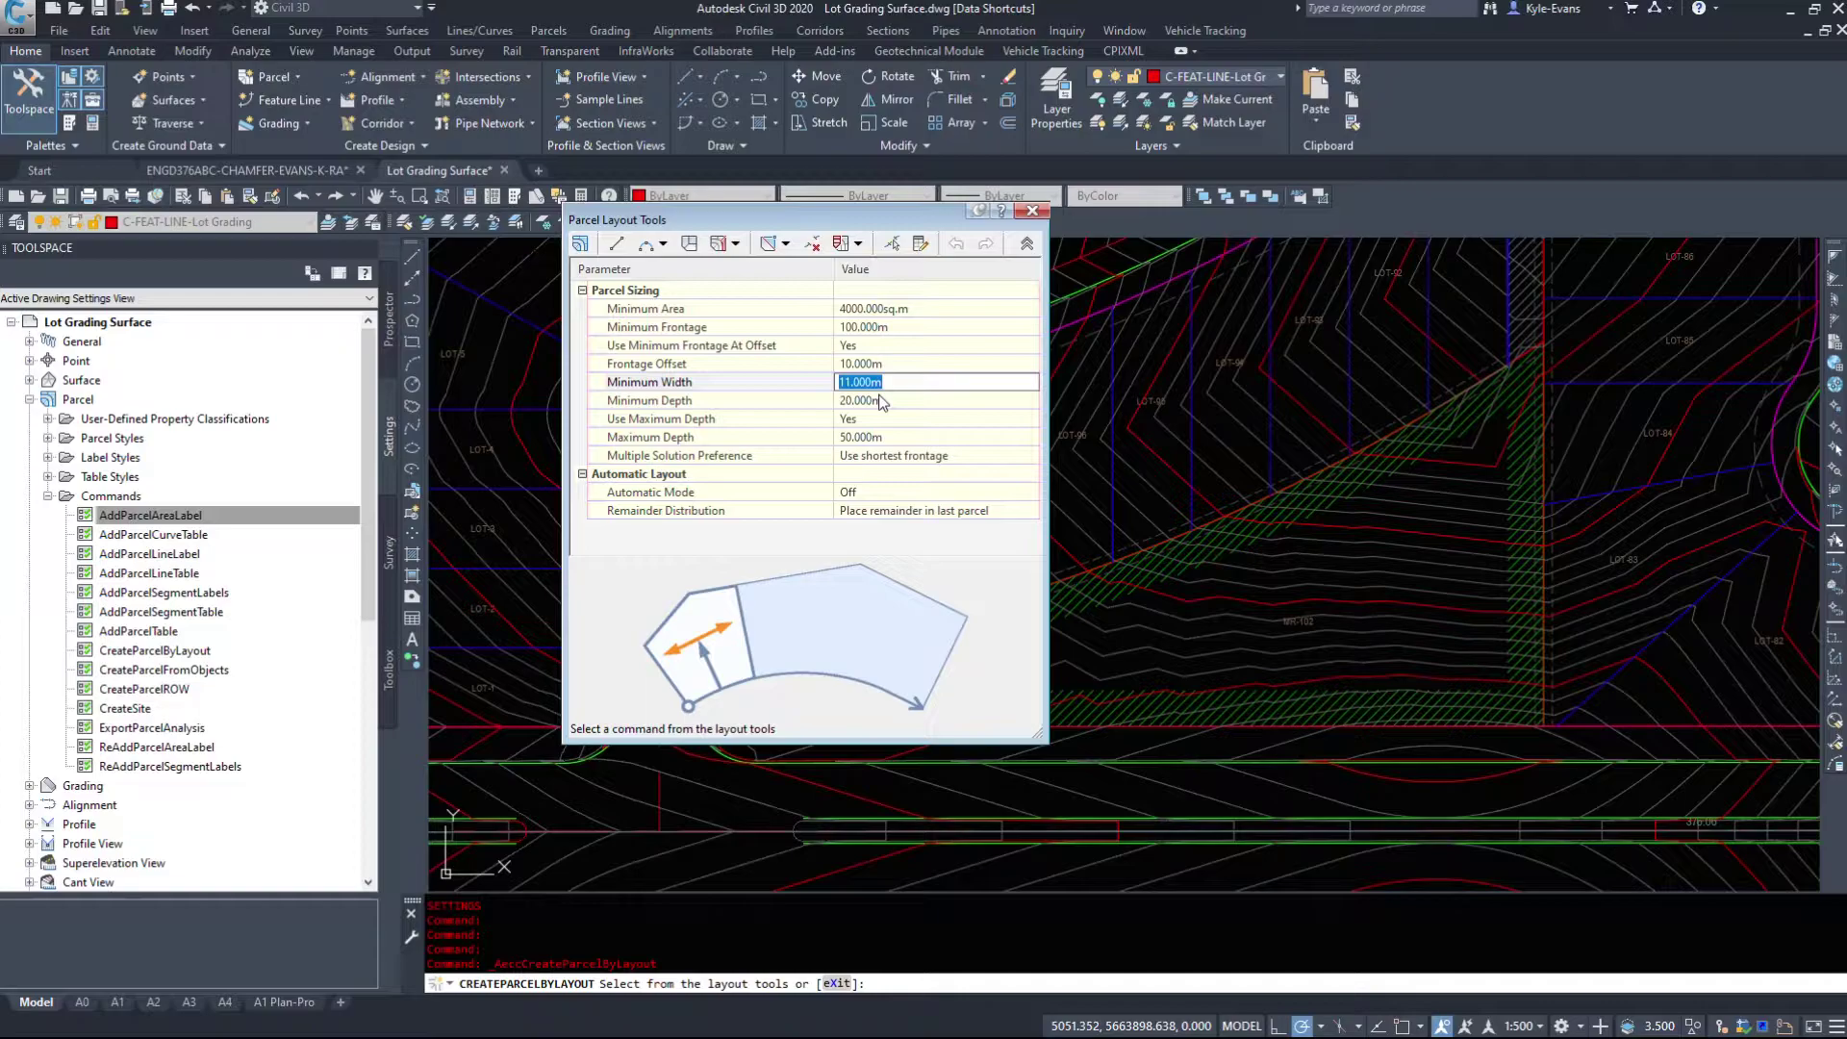
{"action": "type", "text": "100"}
{"action": "key", "text": "Return"}
{"action": "left_click", "coordinate": [880, 437]}
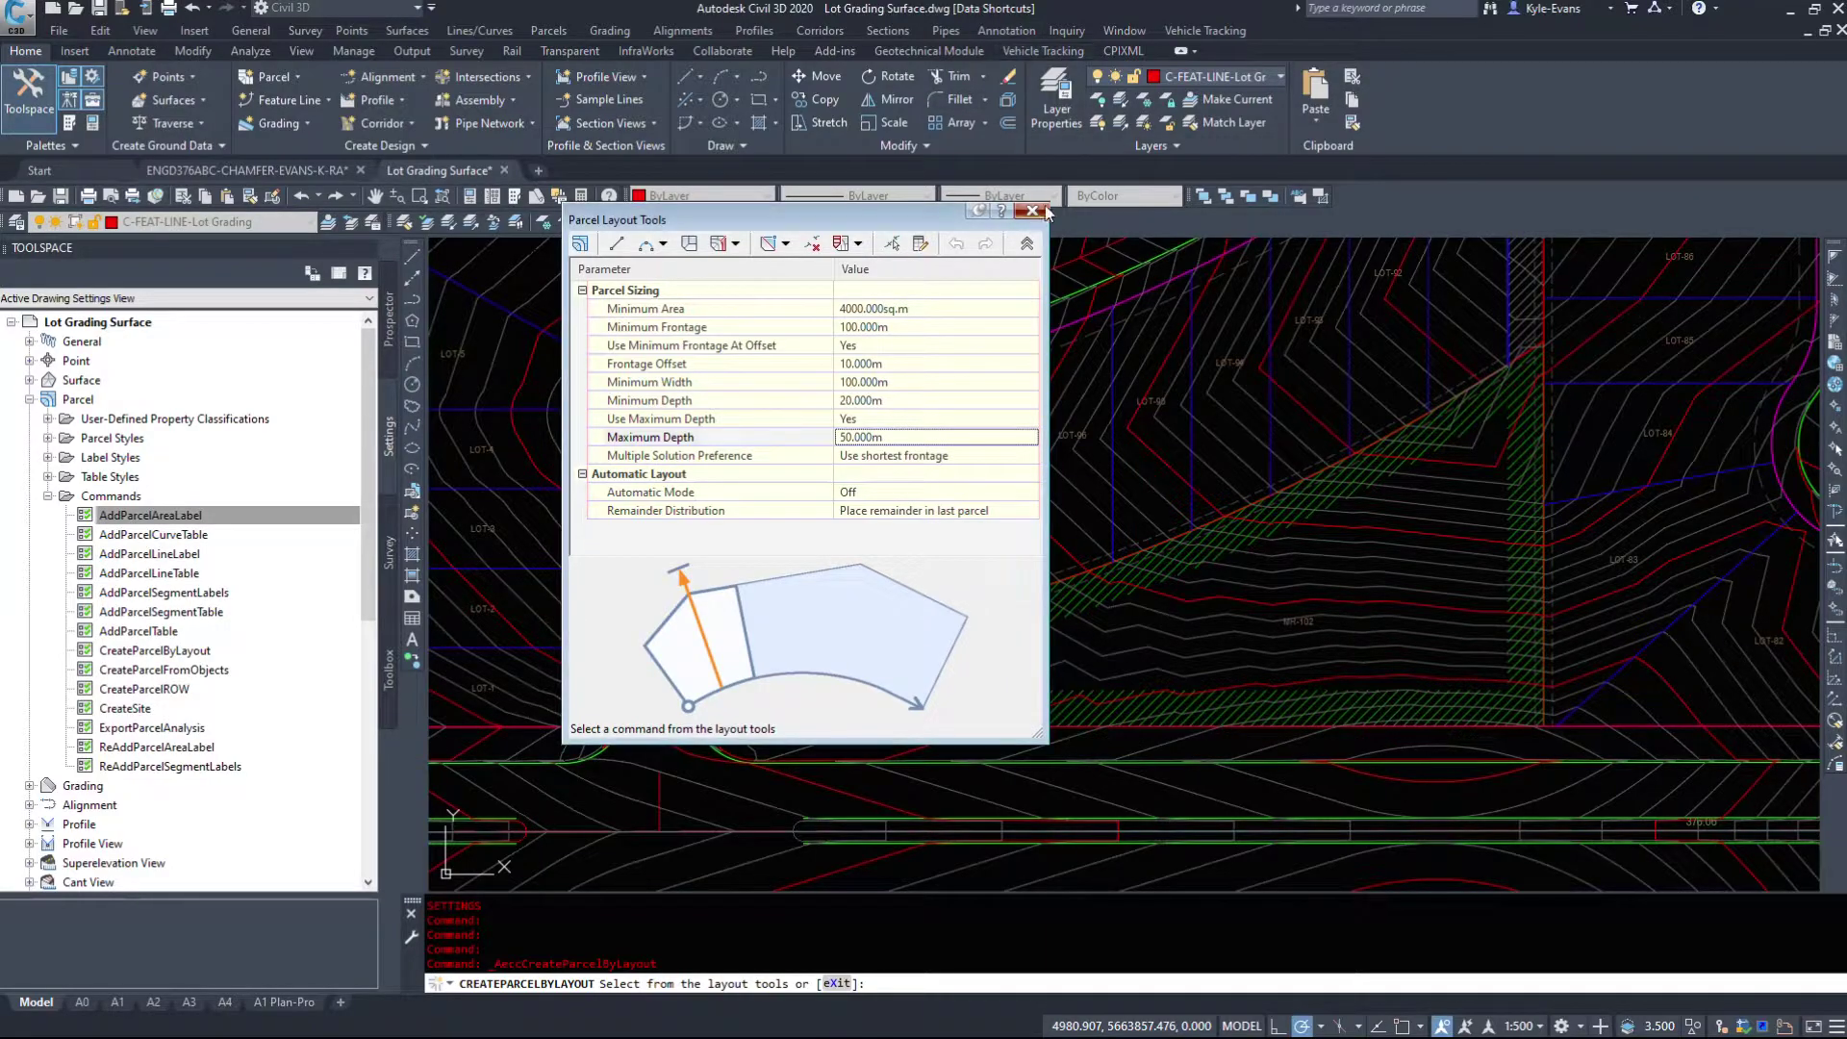
{"action": "key", "text": "Return"}
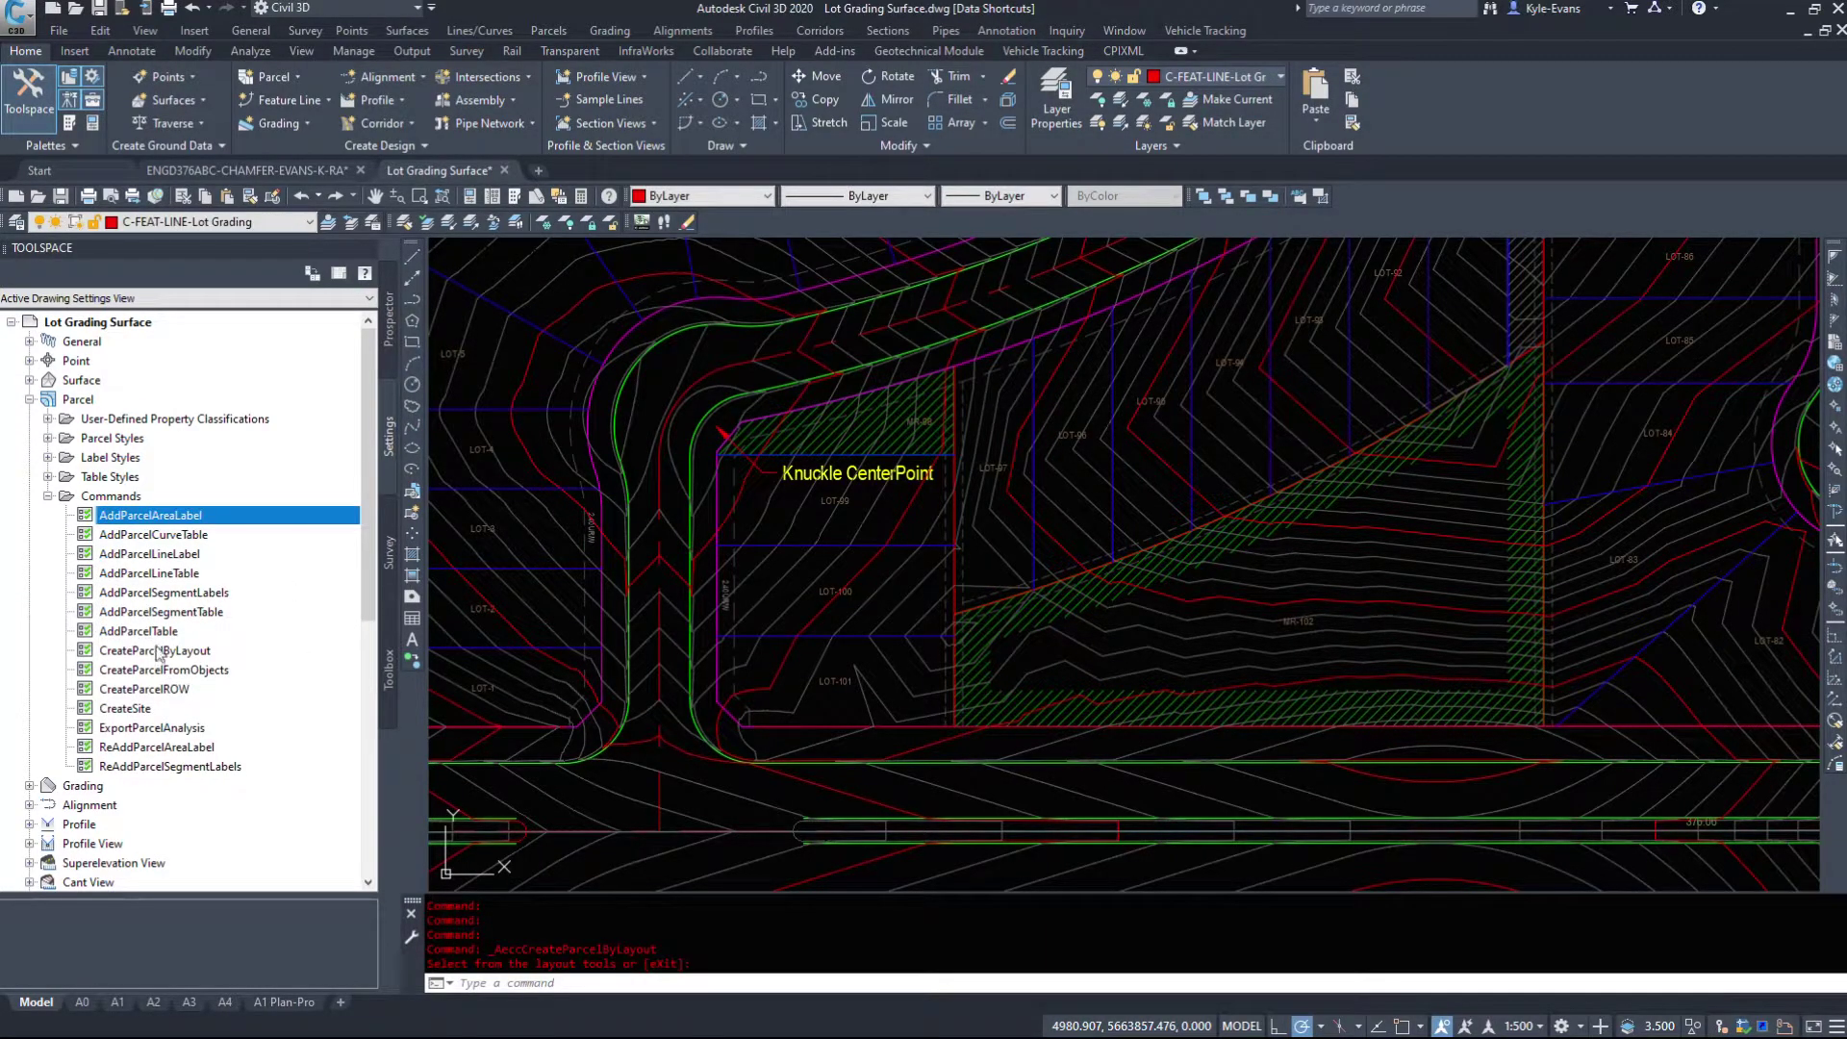
Open Edit Command Settings for CreateParcelByLayout and review its setting groups.
{"action": "left_click", "coordinate": [241, 651]}
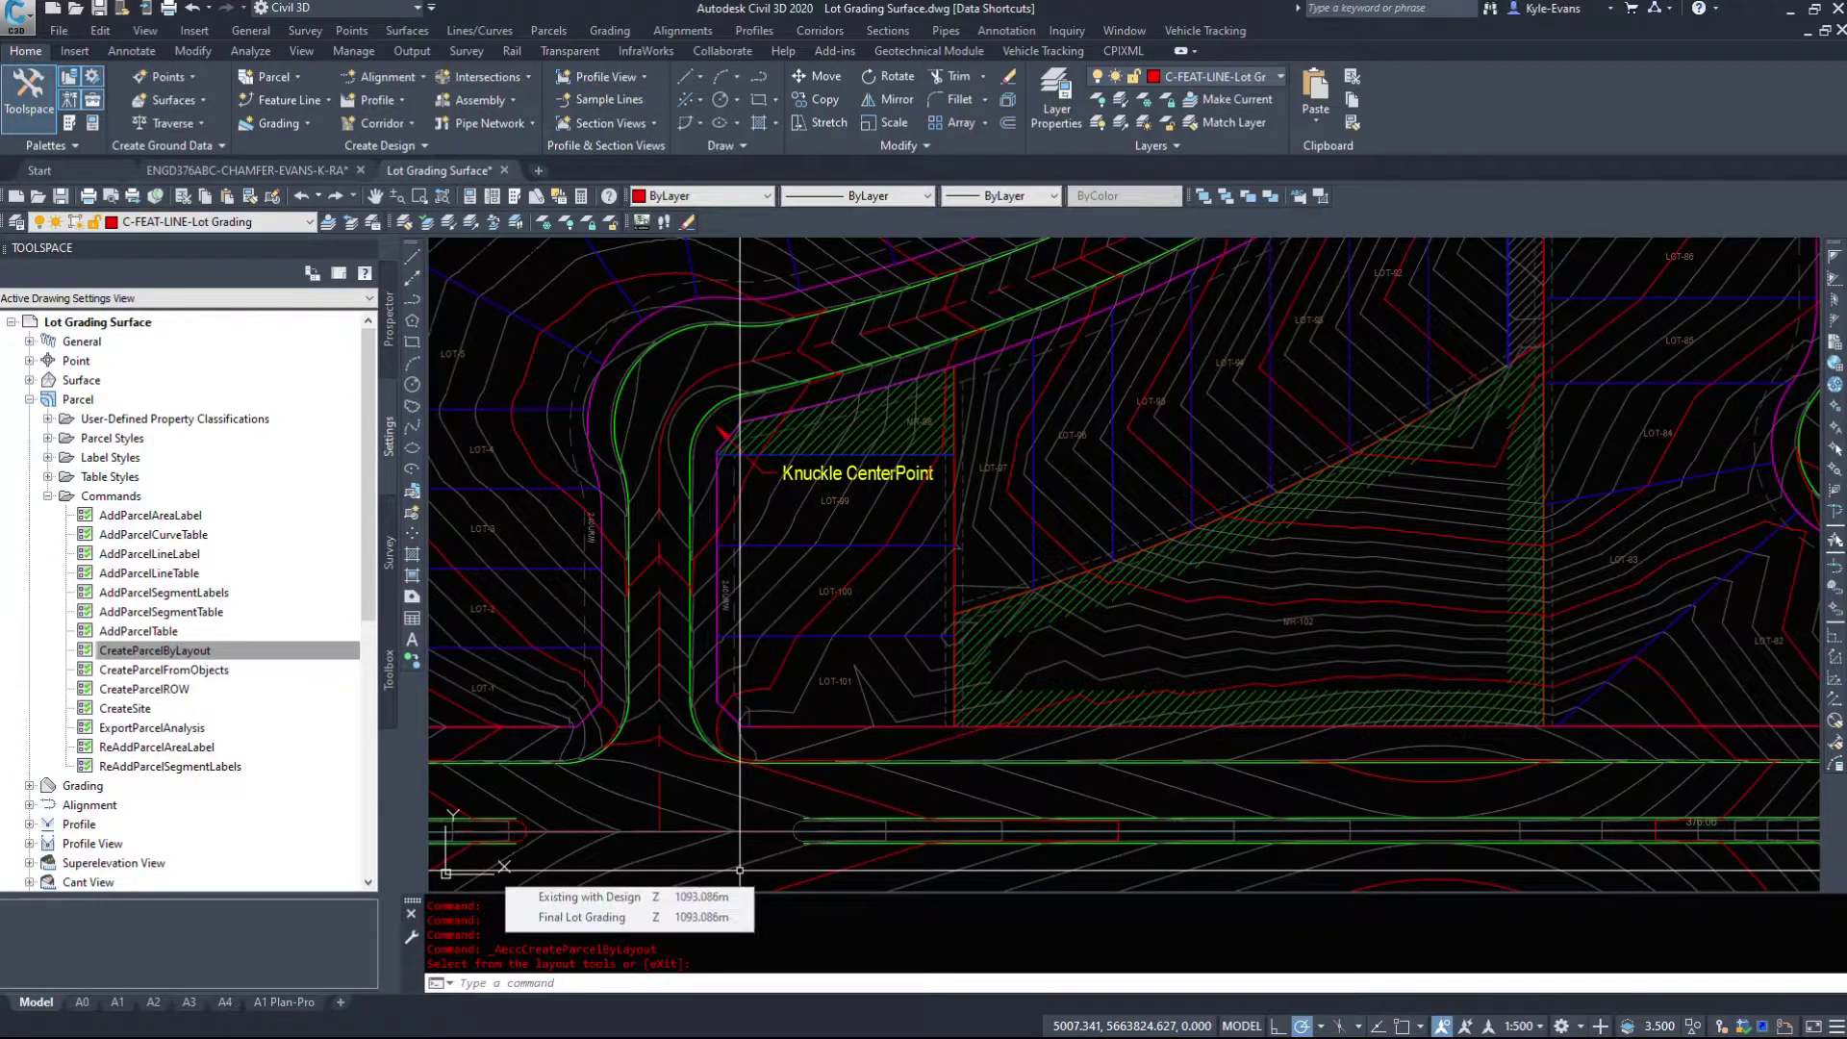
{"action": "right_click", "coordinate": [183, 652]}
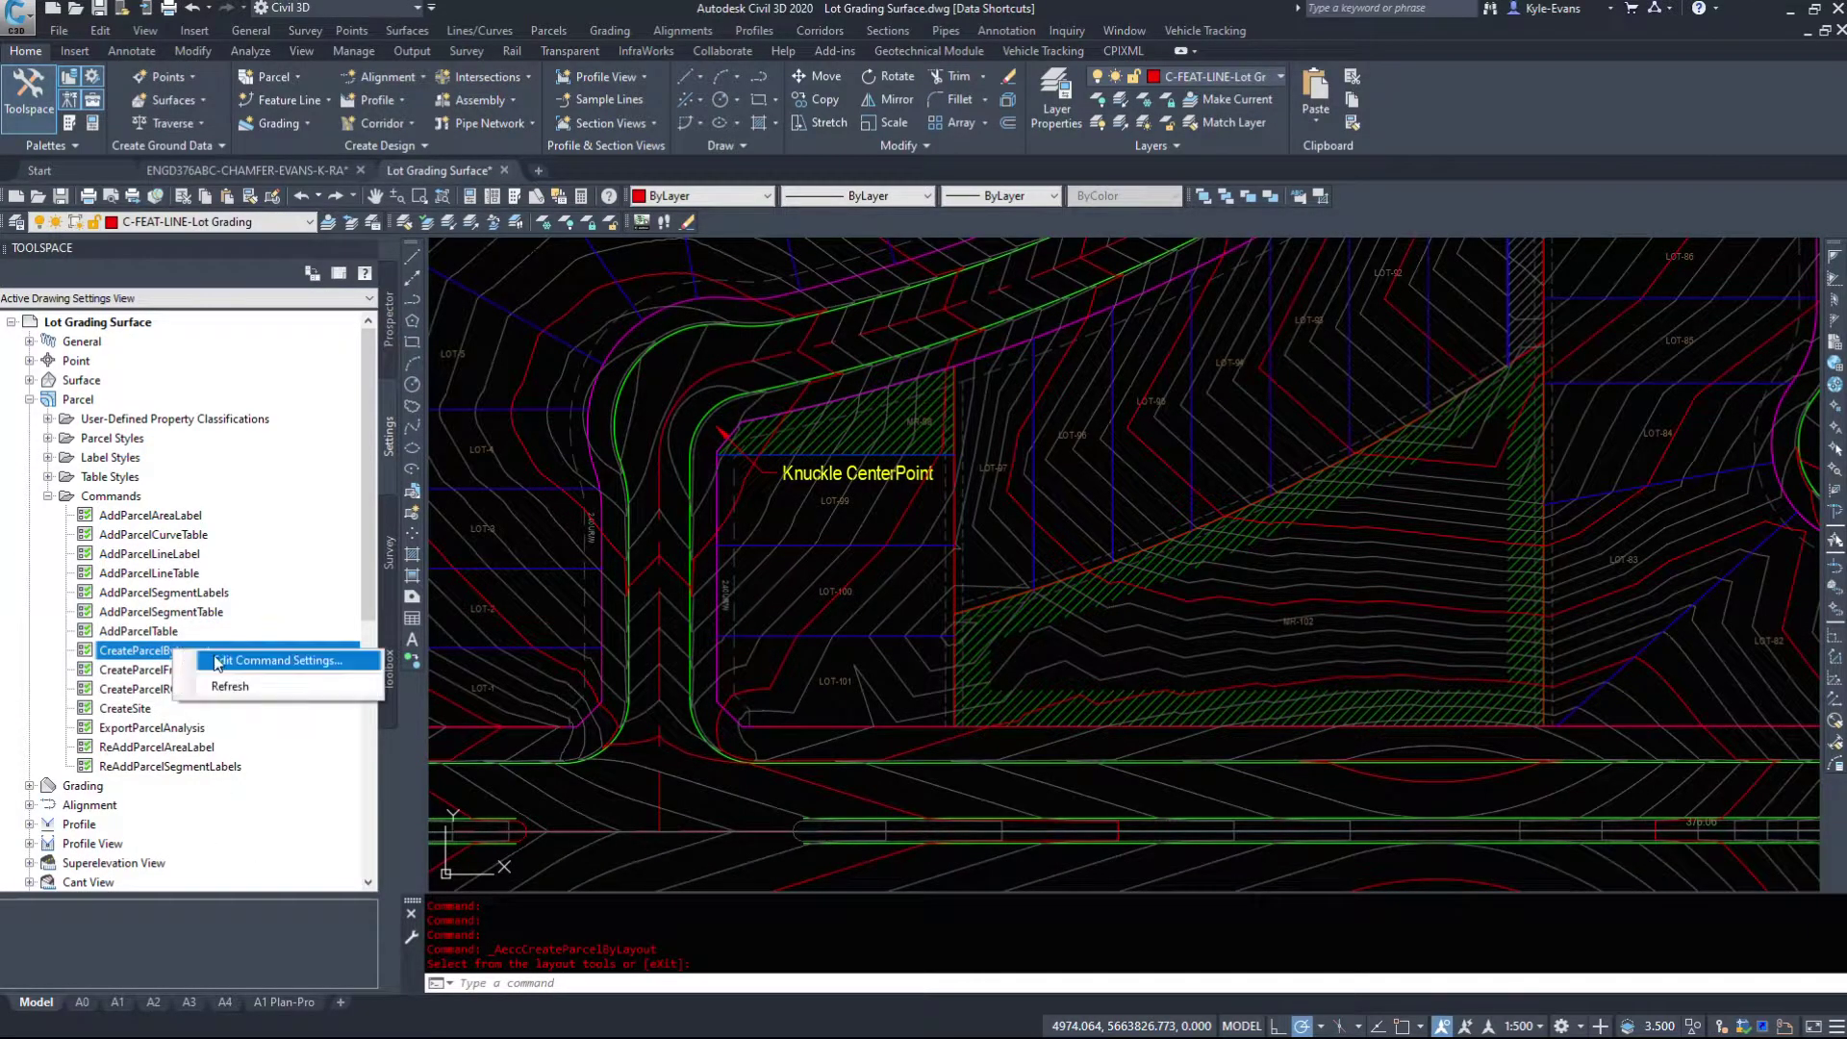
{"action": "left_click", "coordinate": [221, 662]}
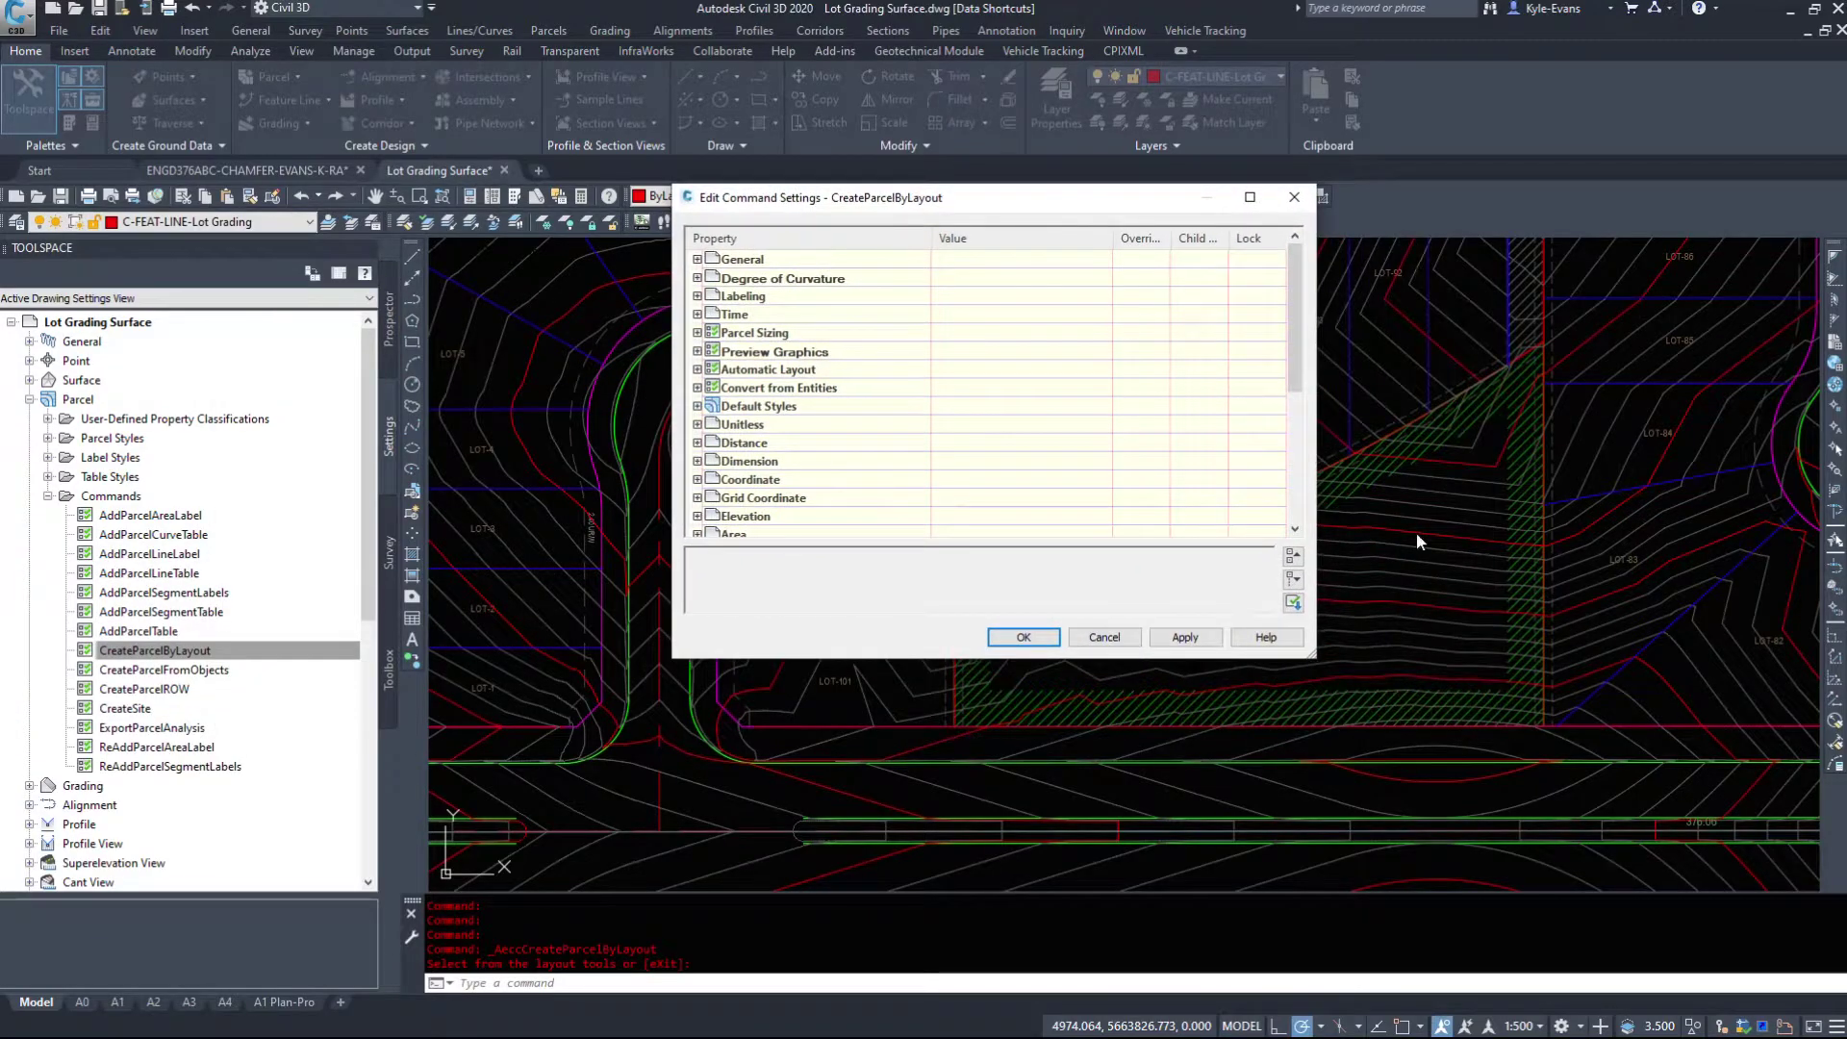
{"action": "left_click", "coordinate": [763, 333]}
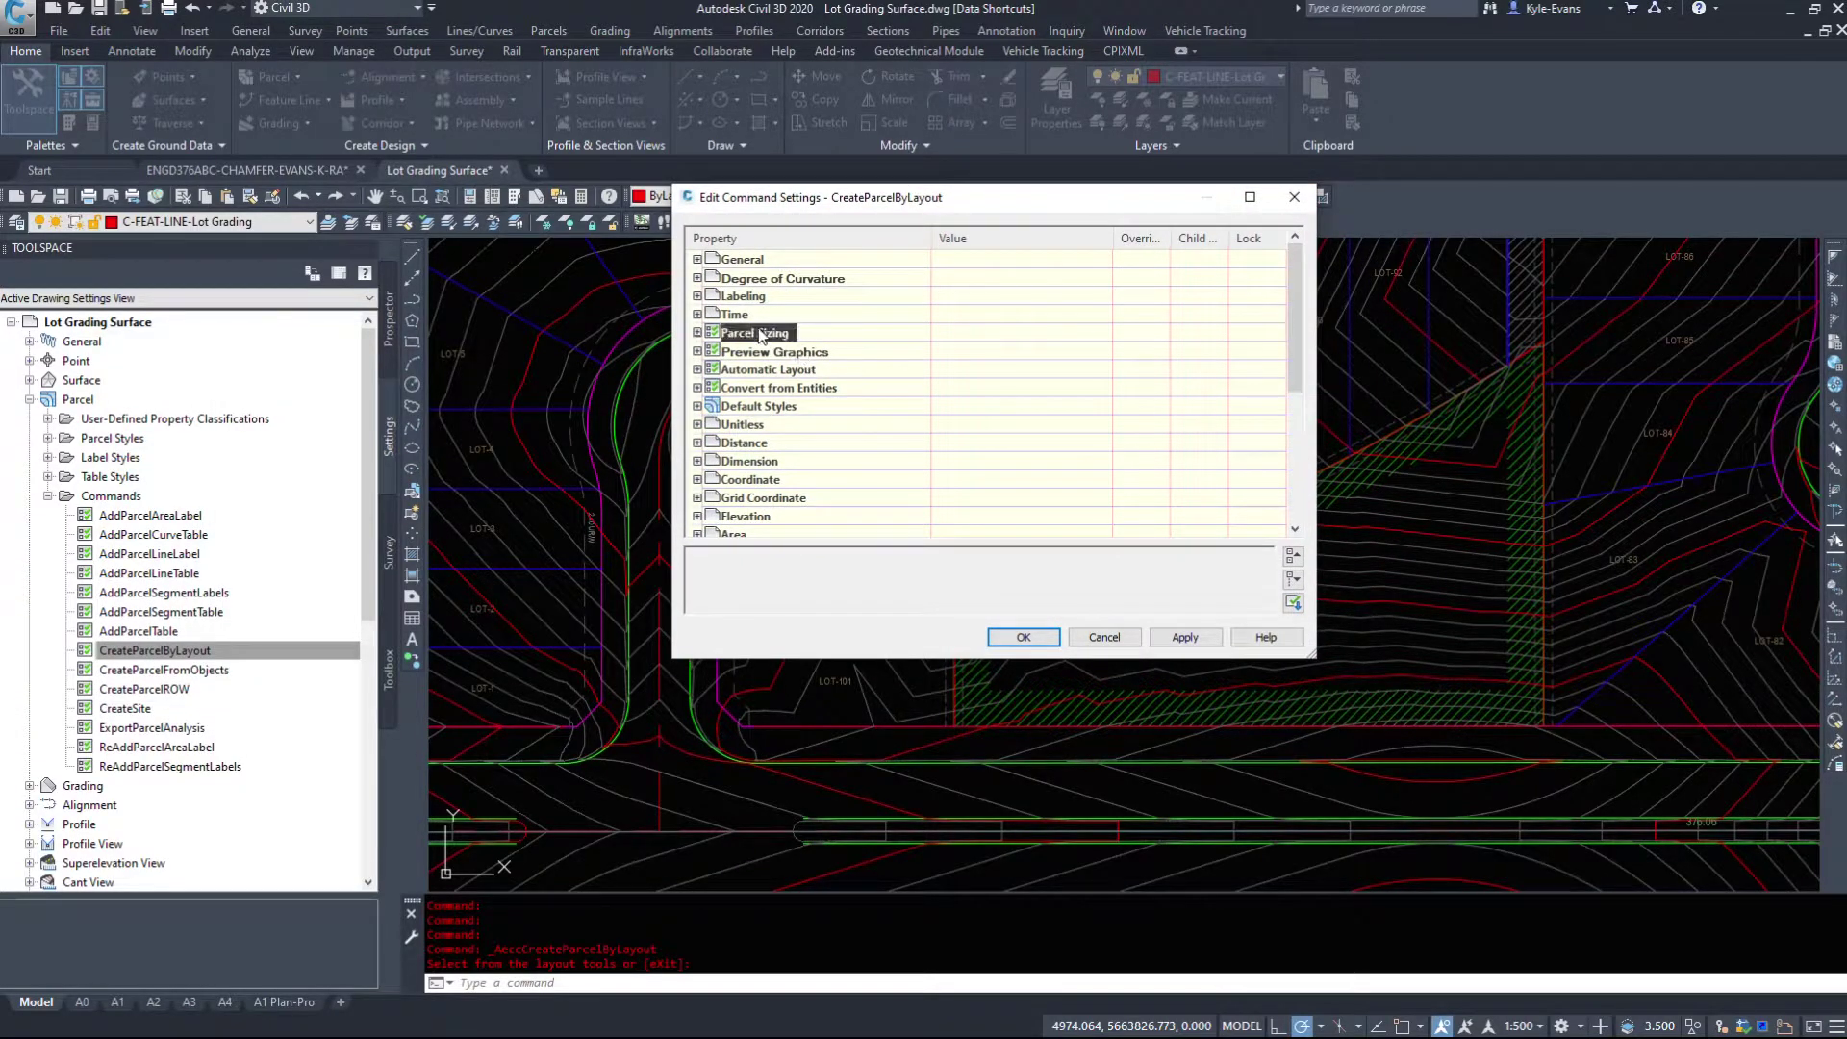
{"action": "left_click", "coordinate": [765, 353]}
{"action": "left_click", "coordinate": [762, 373]}
{"action": "left_click", "coordinate": [762, 388]}
{"action": "left_click", "coordinate": [754, 408]}
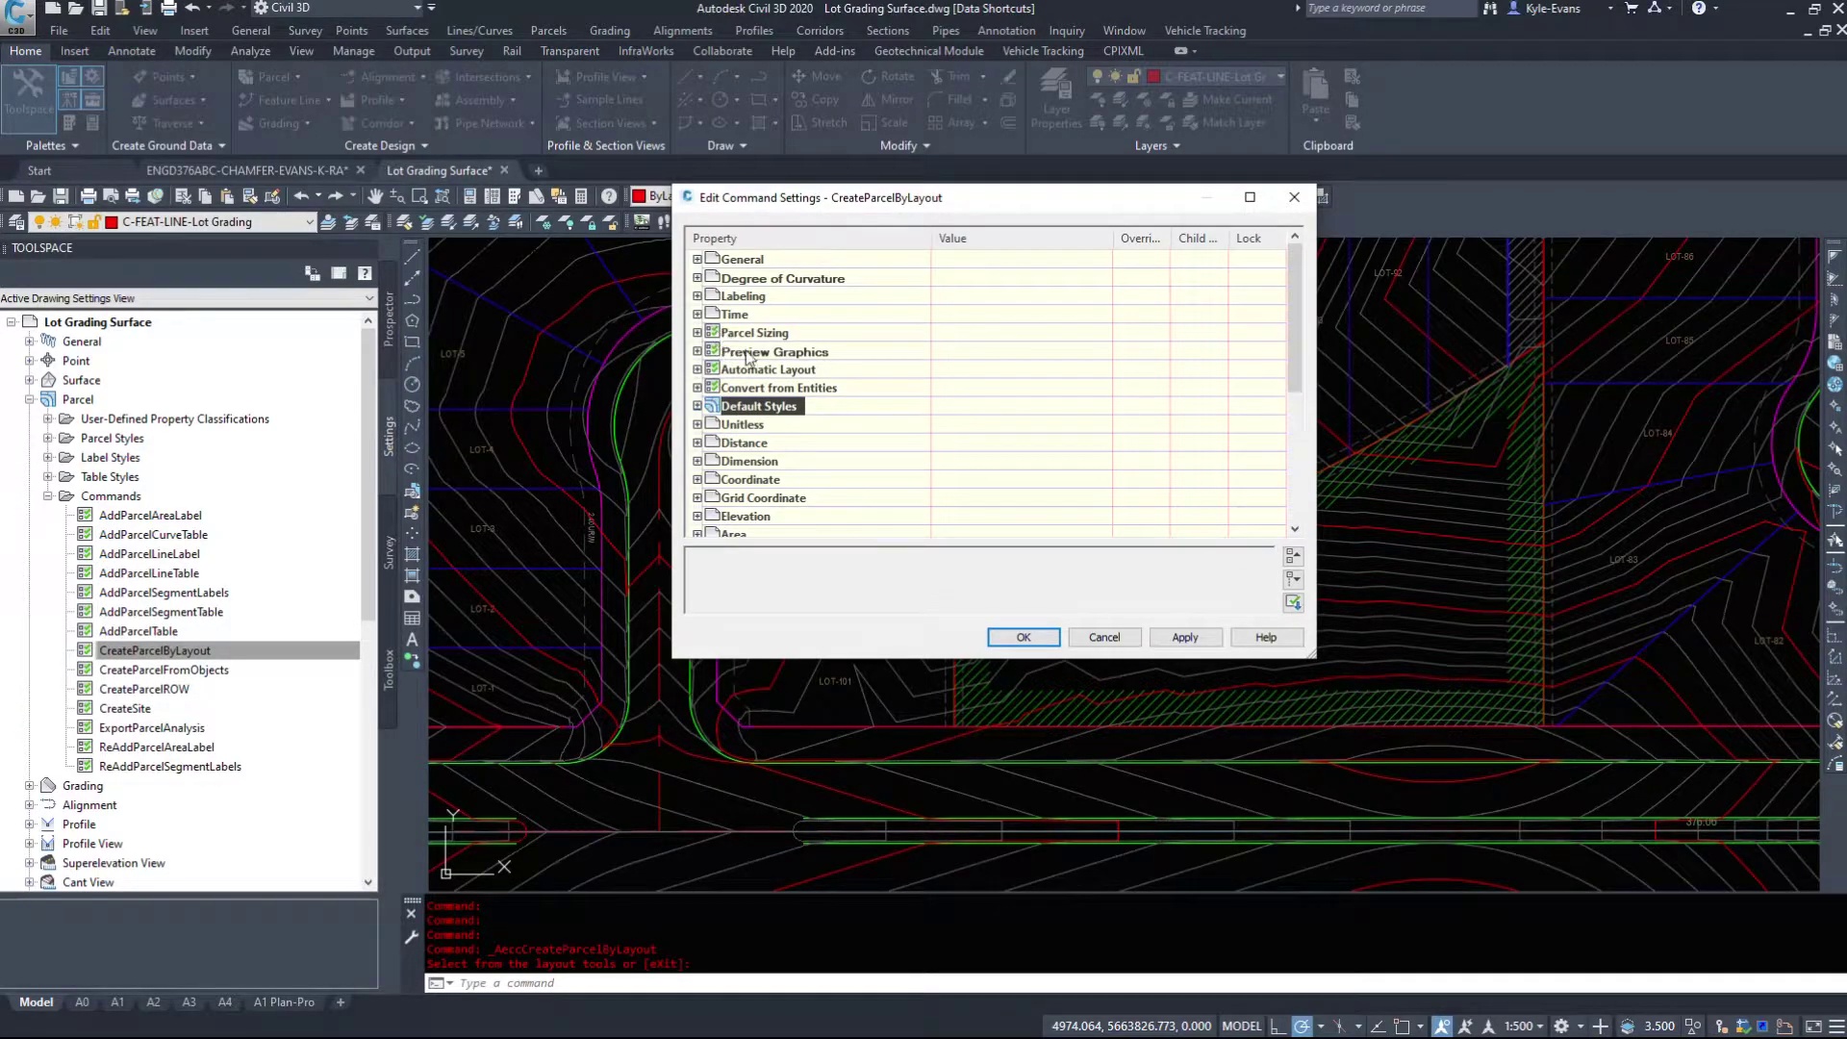
{"action": "left_click", "coordinate": [723, 443]}
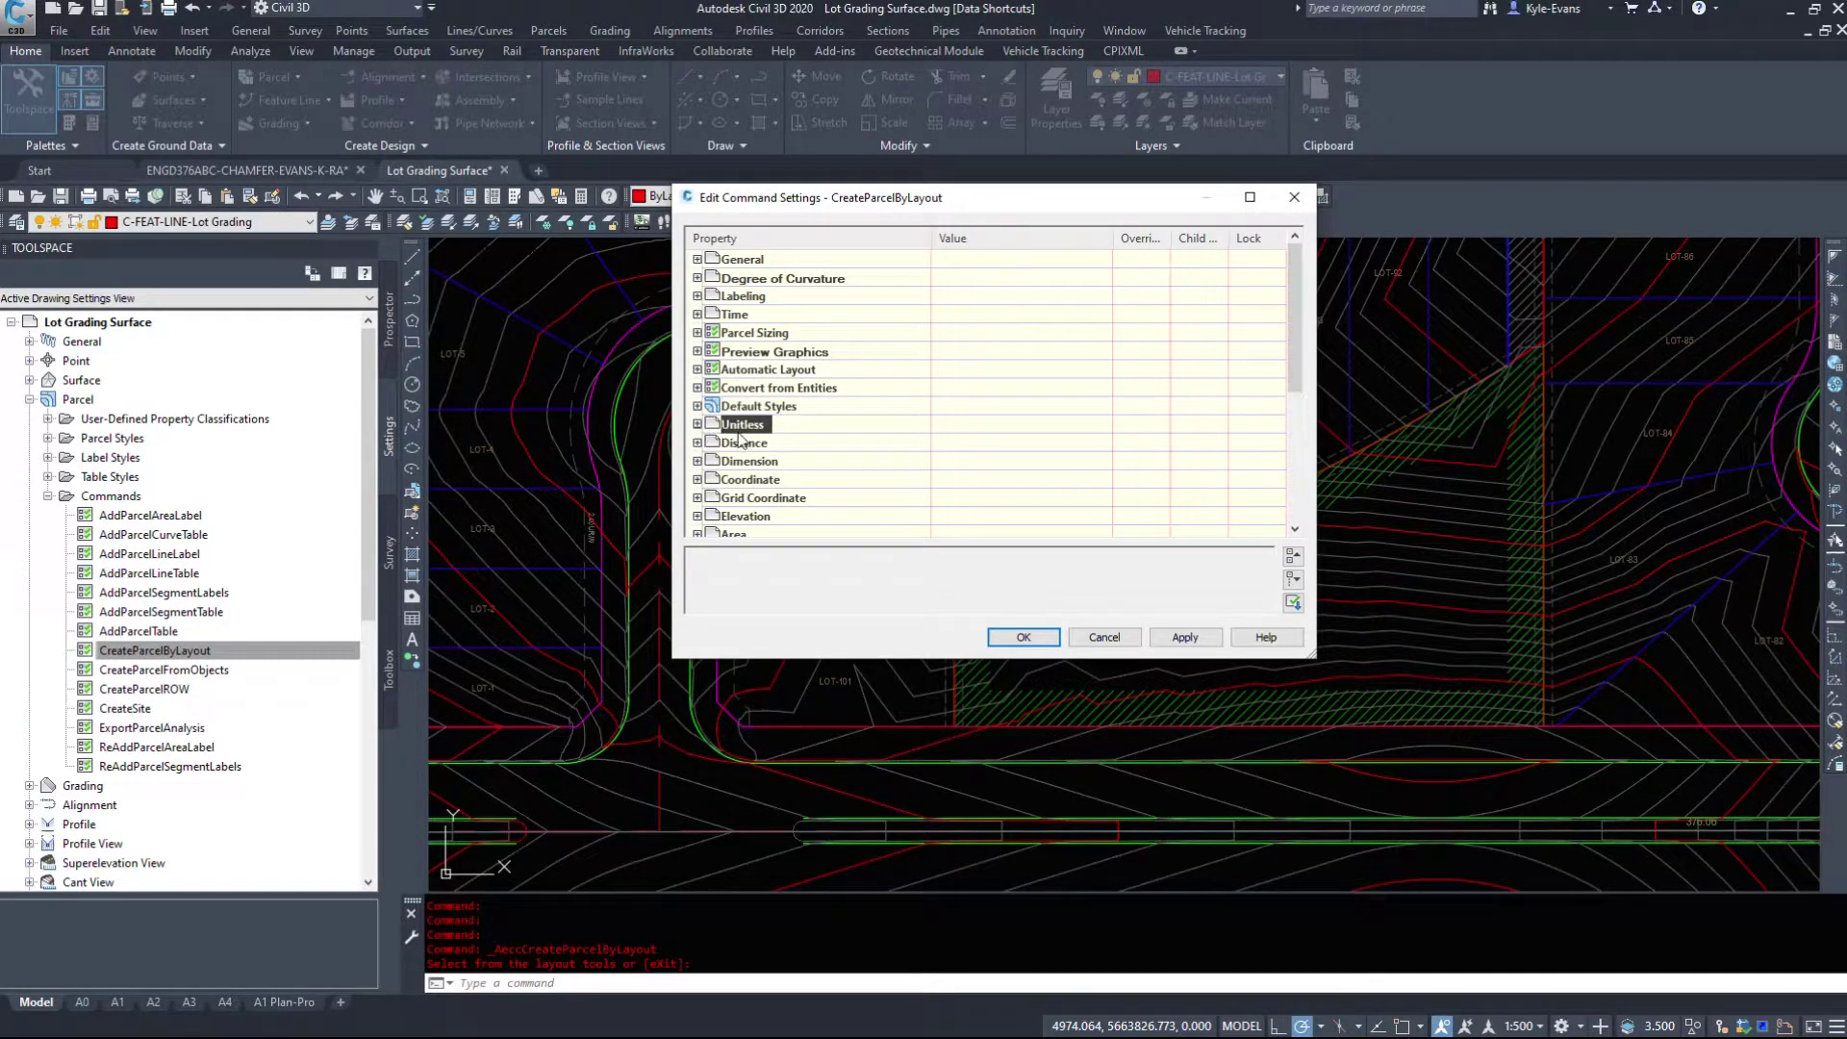
{"action": "scroll", "coordinate": [723, 478], "scroll_direction": "down", "scroll_amount": 5}
{"action": "scroll", "coordinate": [1080, 423], "scroll_direction": "up", "scroll_amount": 5}
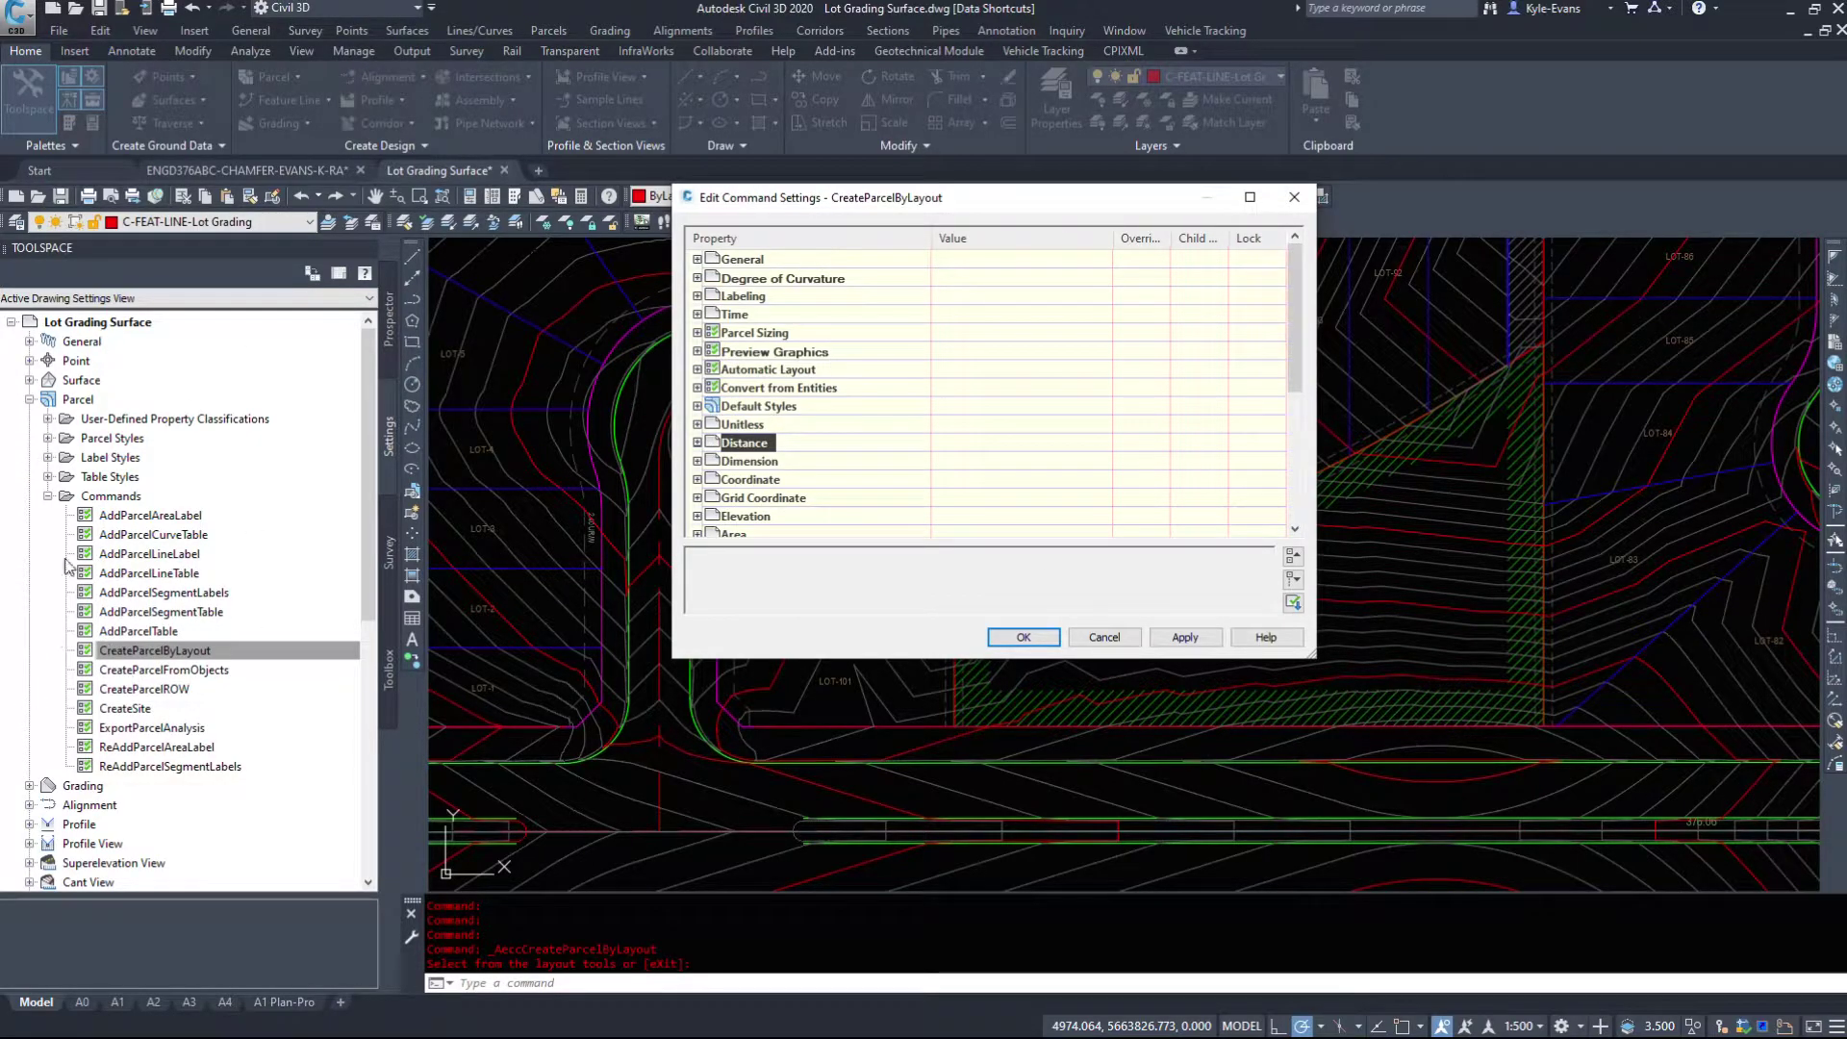
{"action": "left_click", "coordinate": [696, 443]}
{"action": "left_click", "coordinate": [698, 443]}
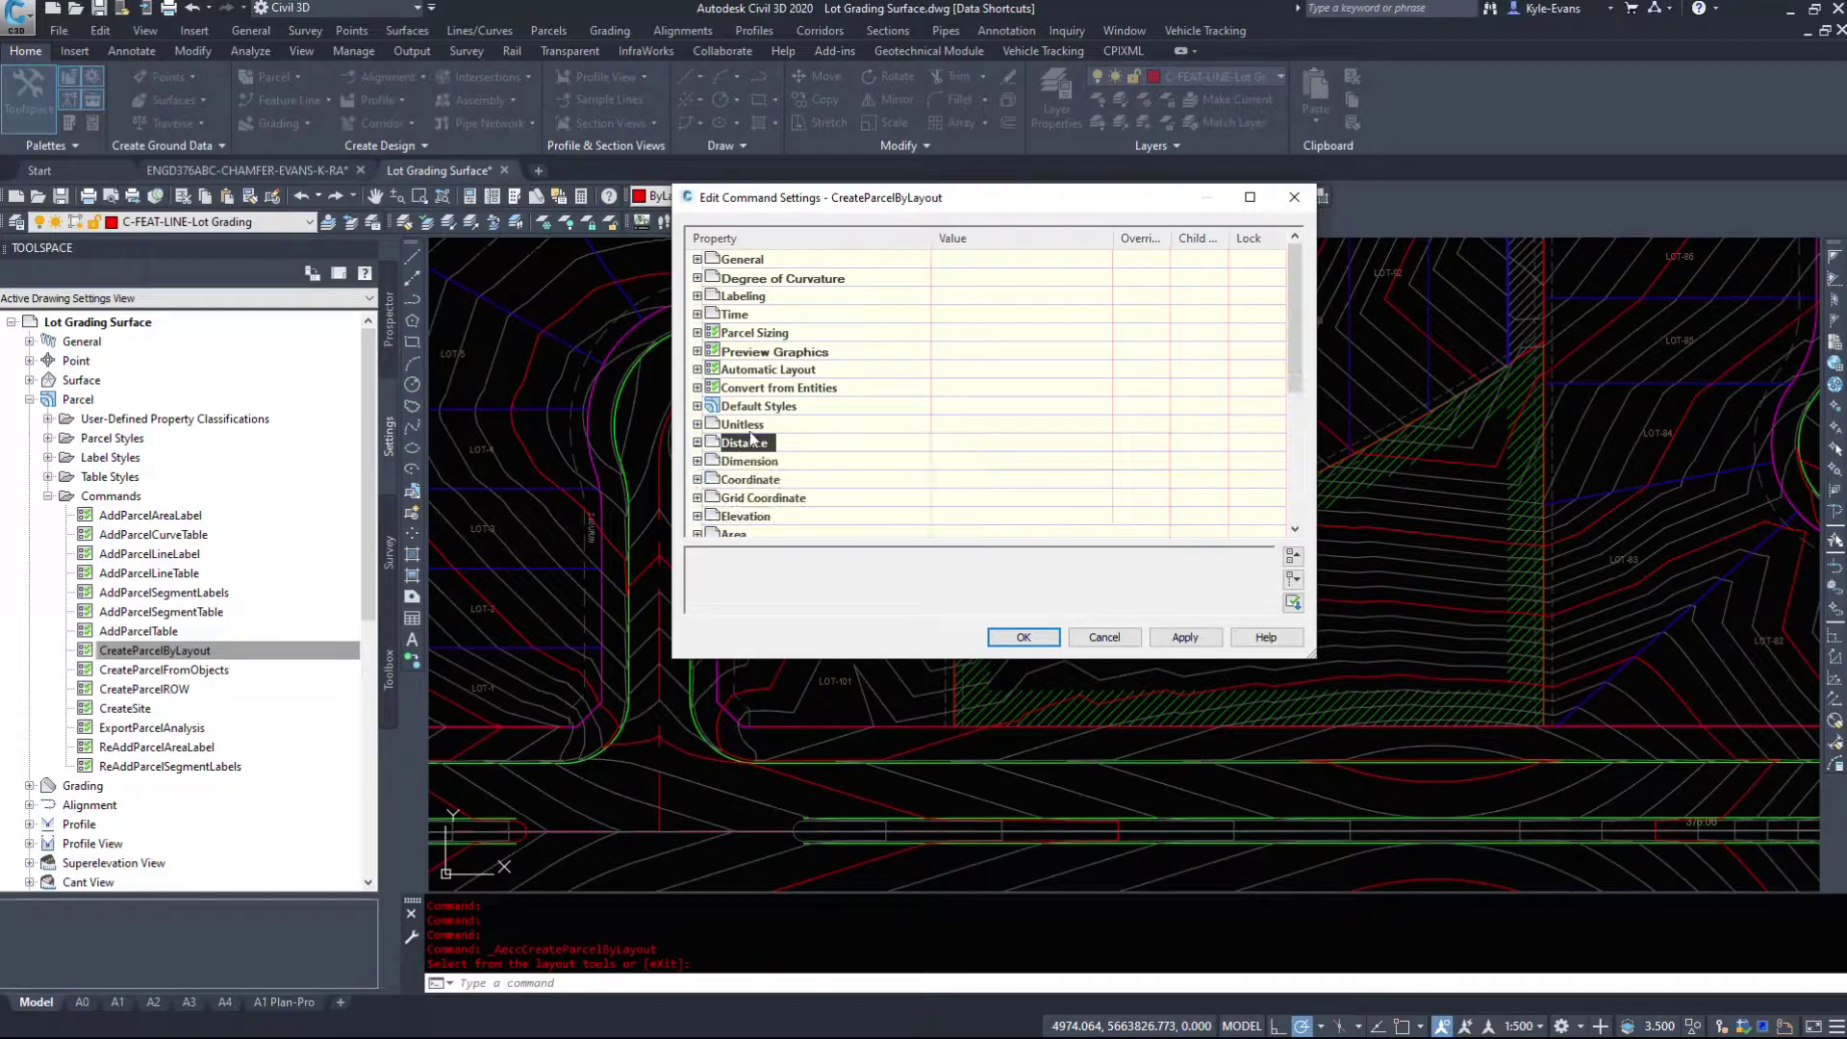
Under Parcel Sizing, set Minimum Area 500, Minimum Frontage 50 and Frontage Offset 10.
{"action": "left_click", "coordinate": [697, 332]}
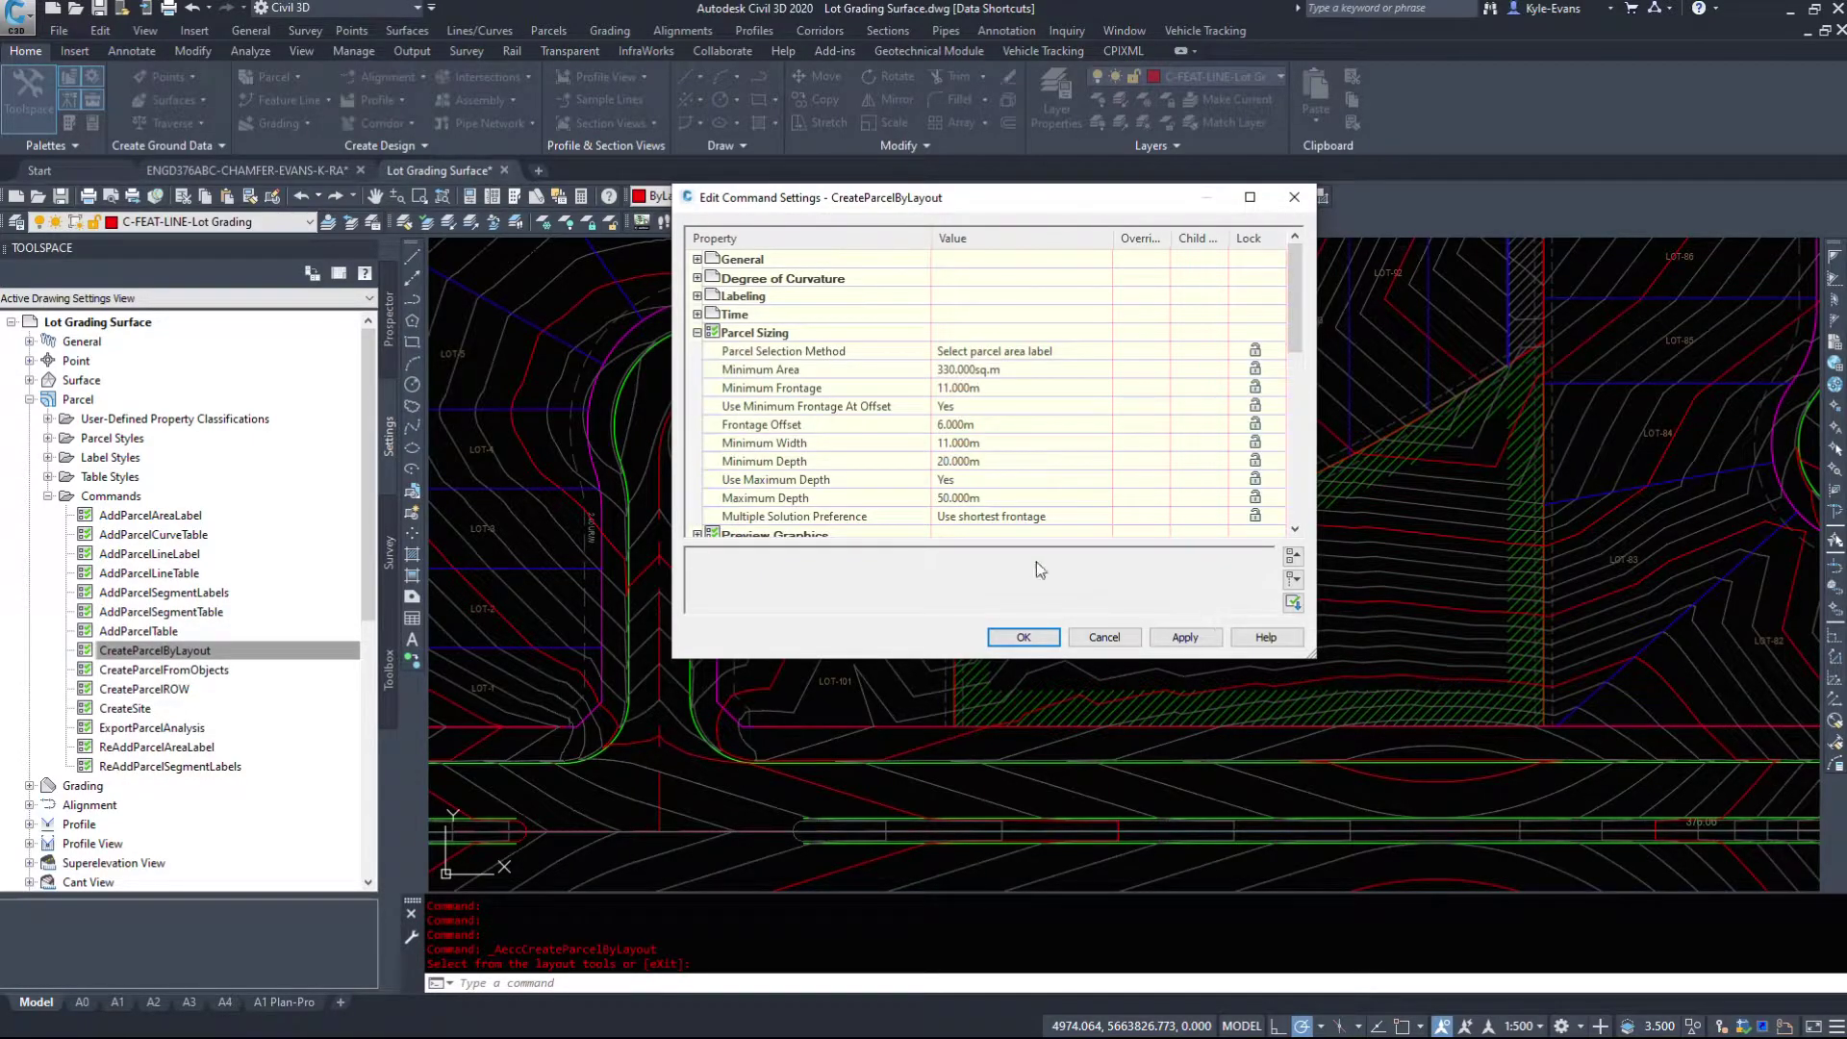
{"action": "left_click", "coordinate": [991, 369]}
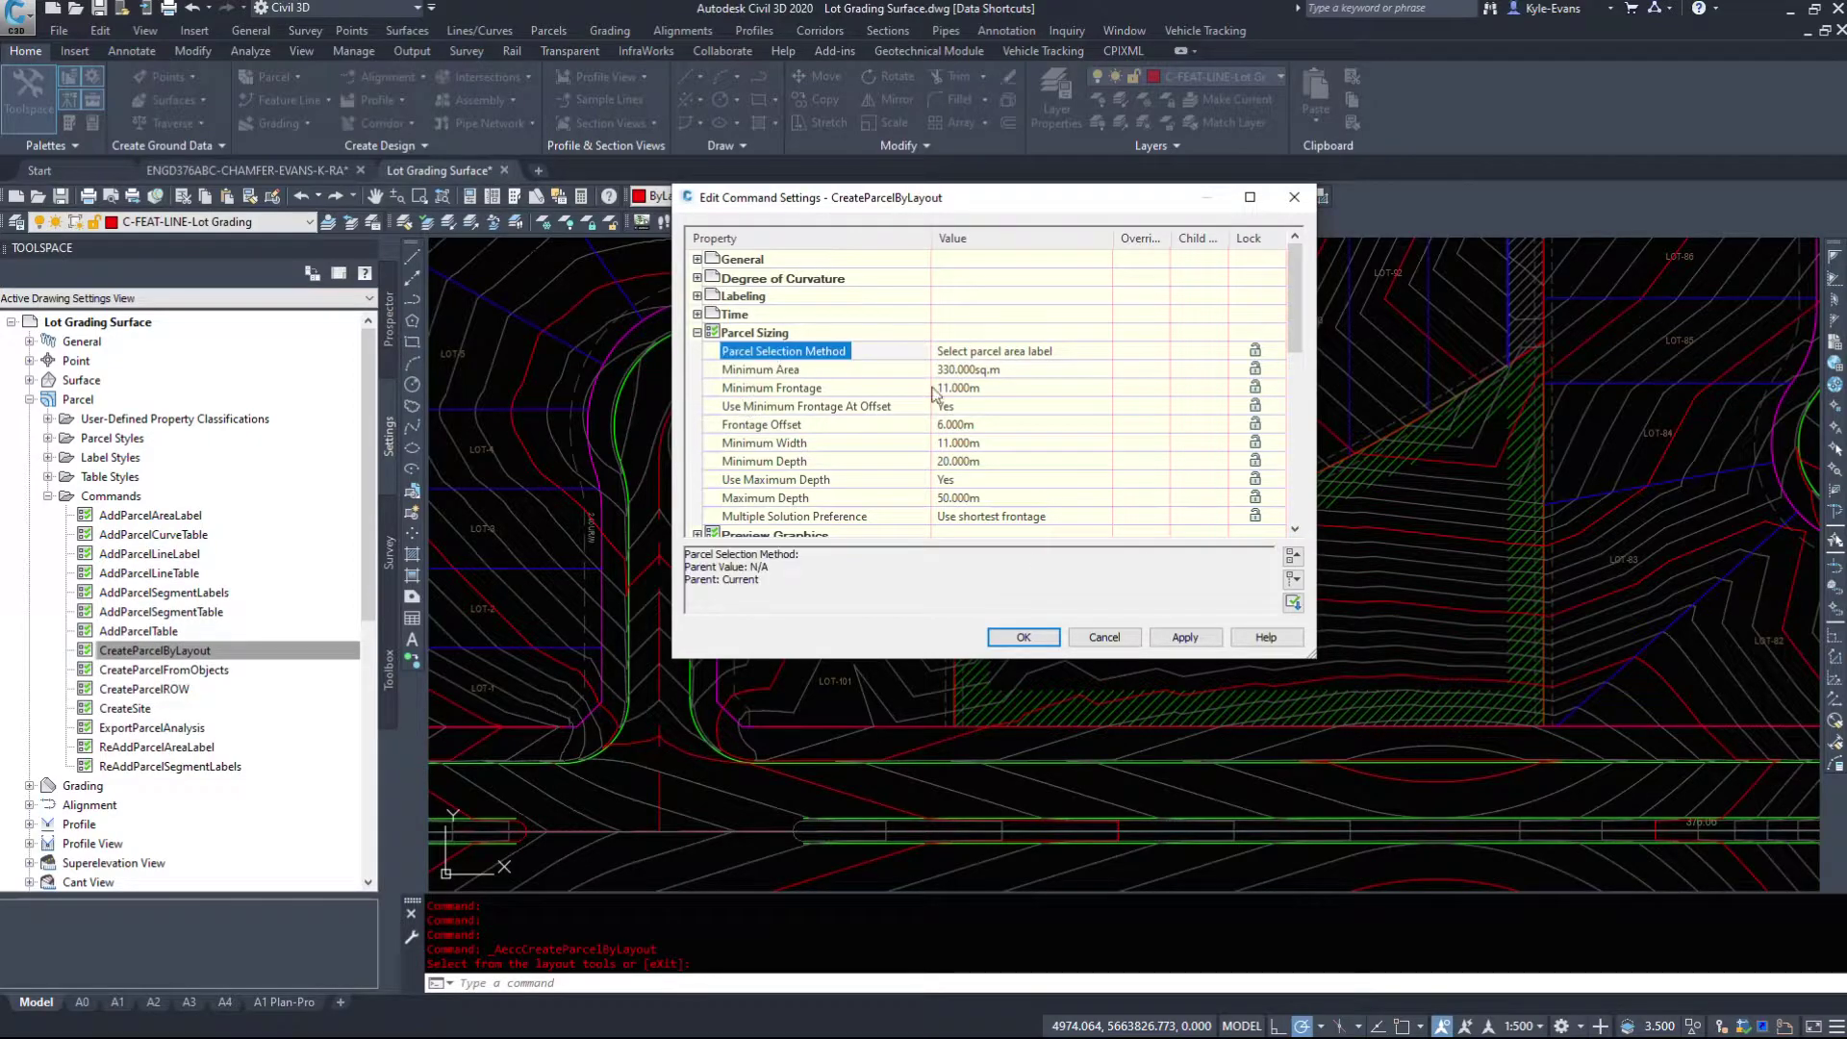
{"action": "left_click", "coordinate": [991, 369]}
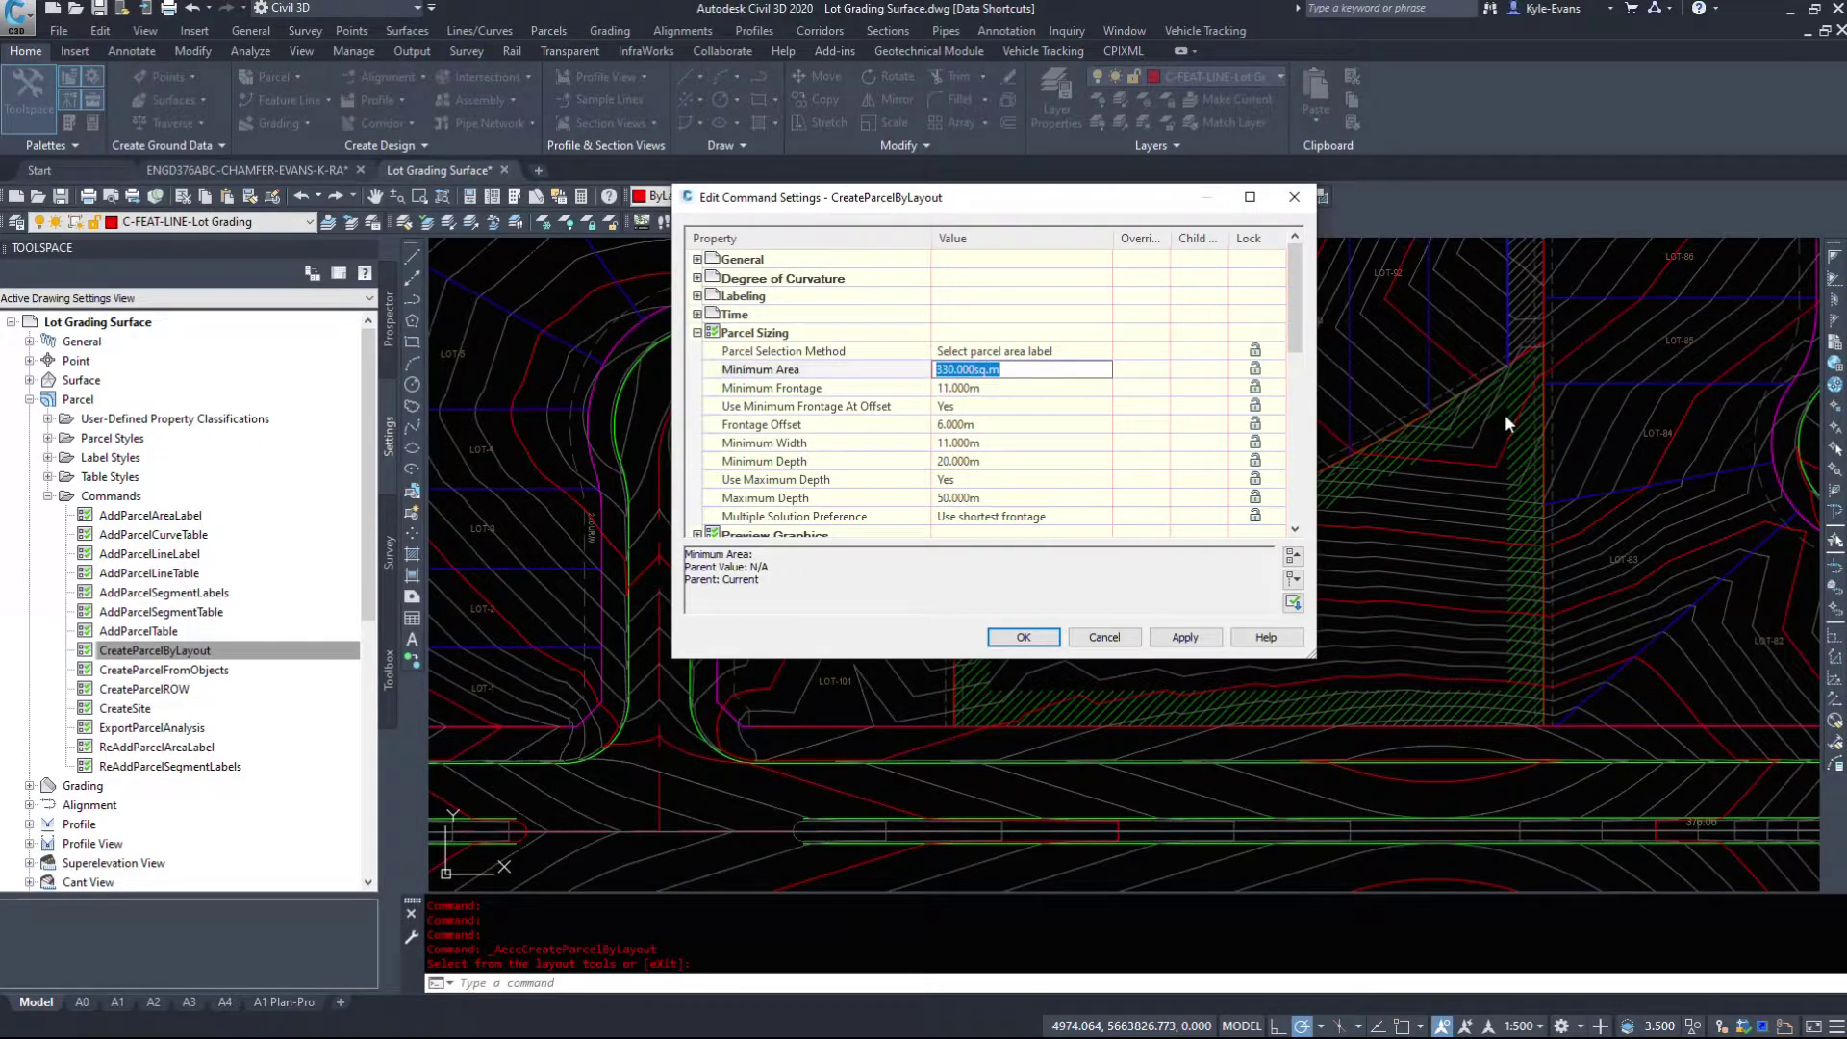
{"action": "type", "text": "500"}
{"action": "key", "text": "Return"}
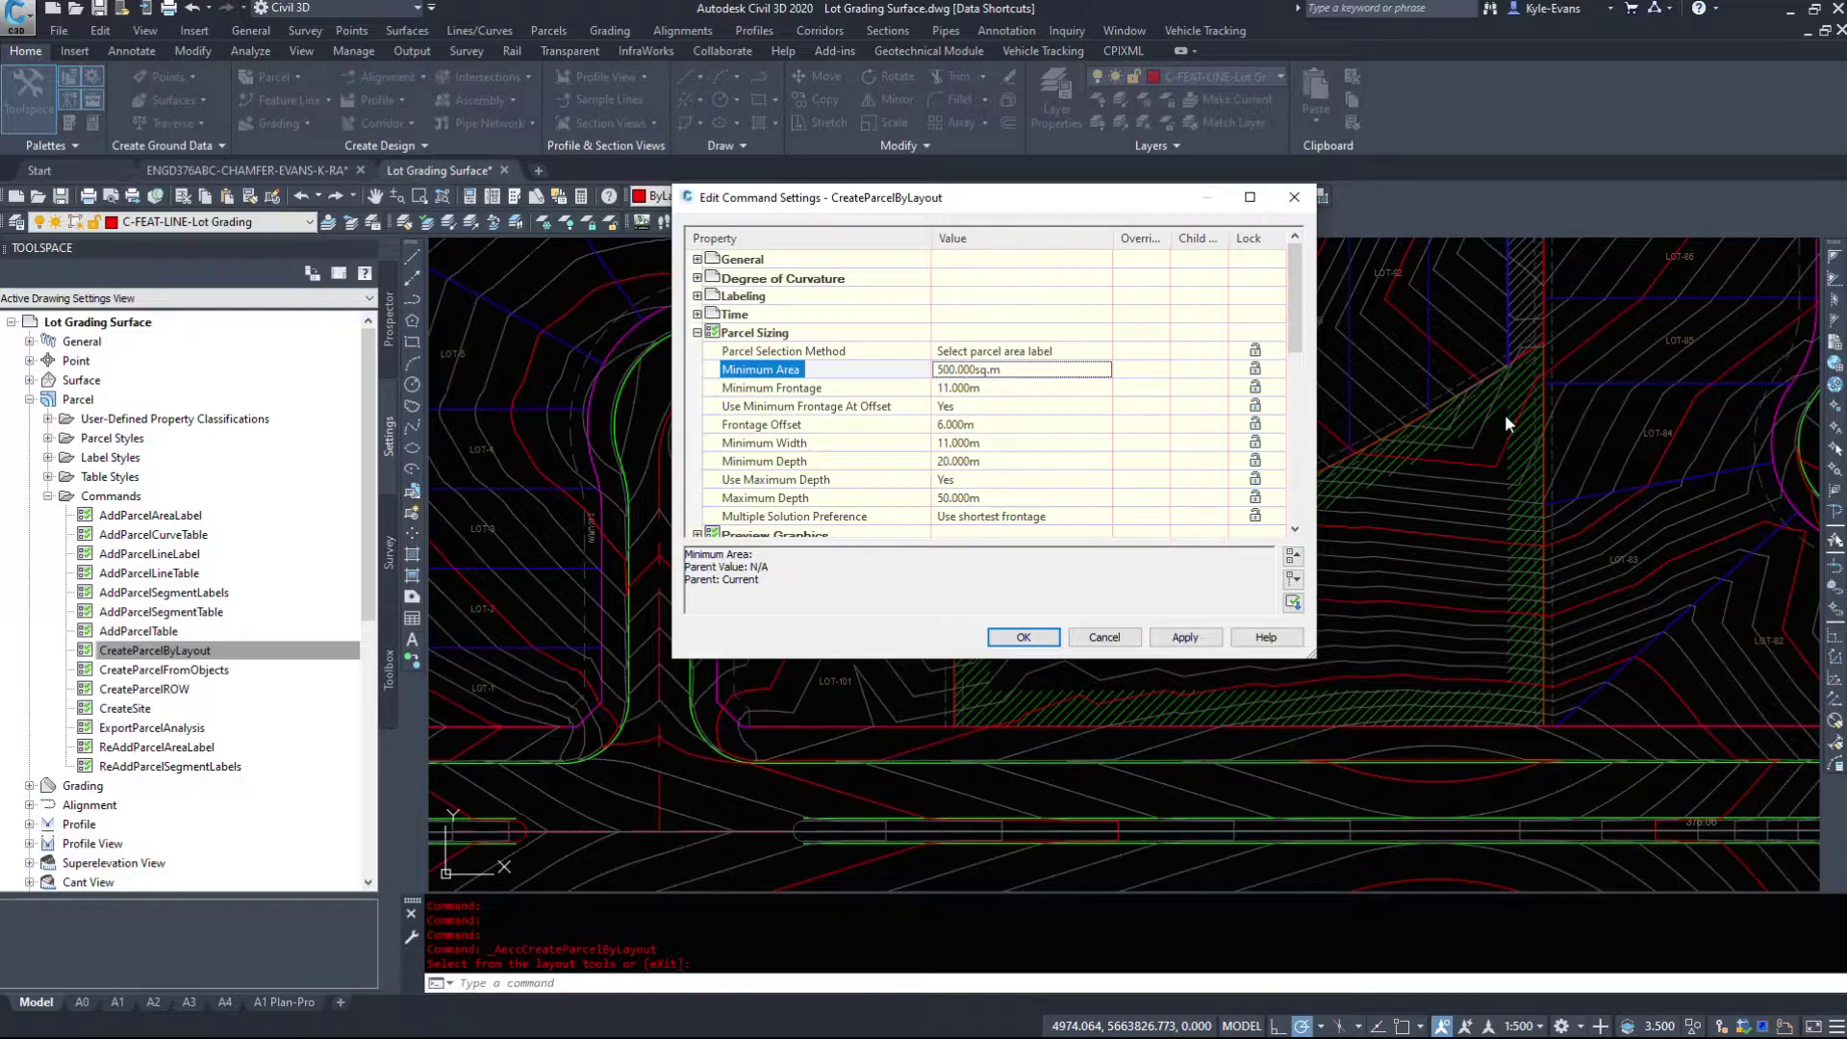
{"action": "left_click", "coordinate": [1005, 389]}
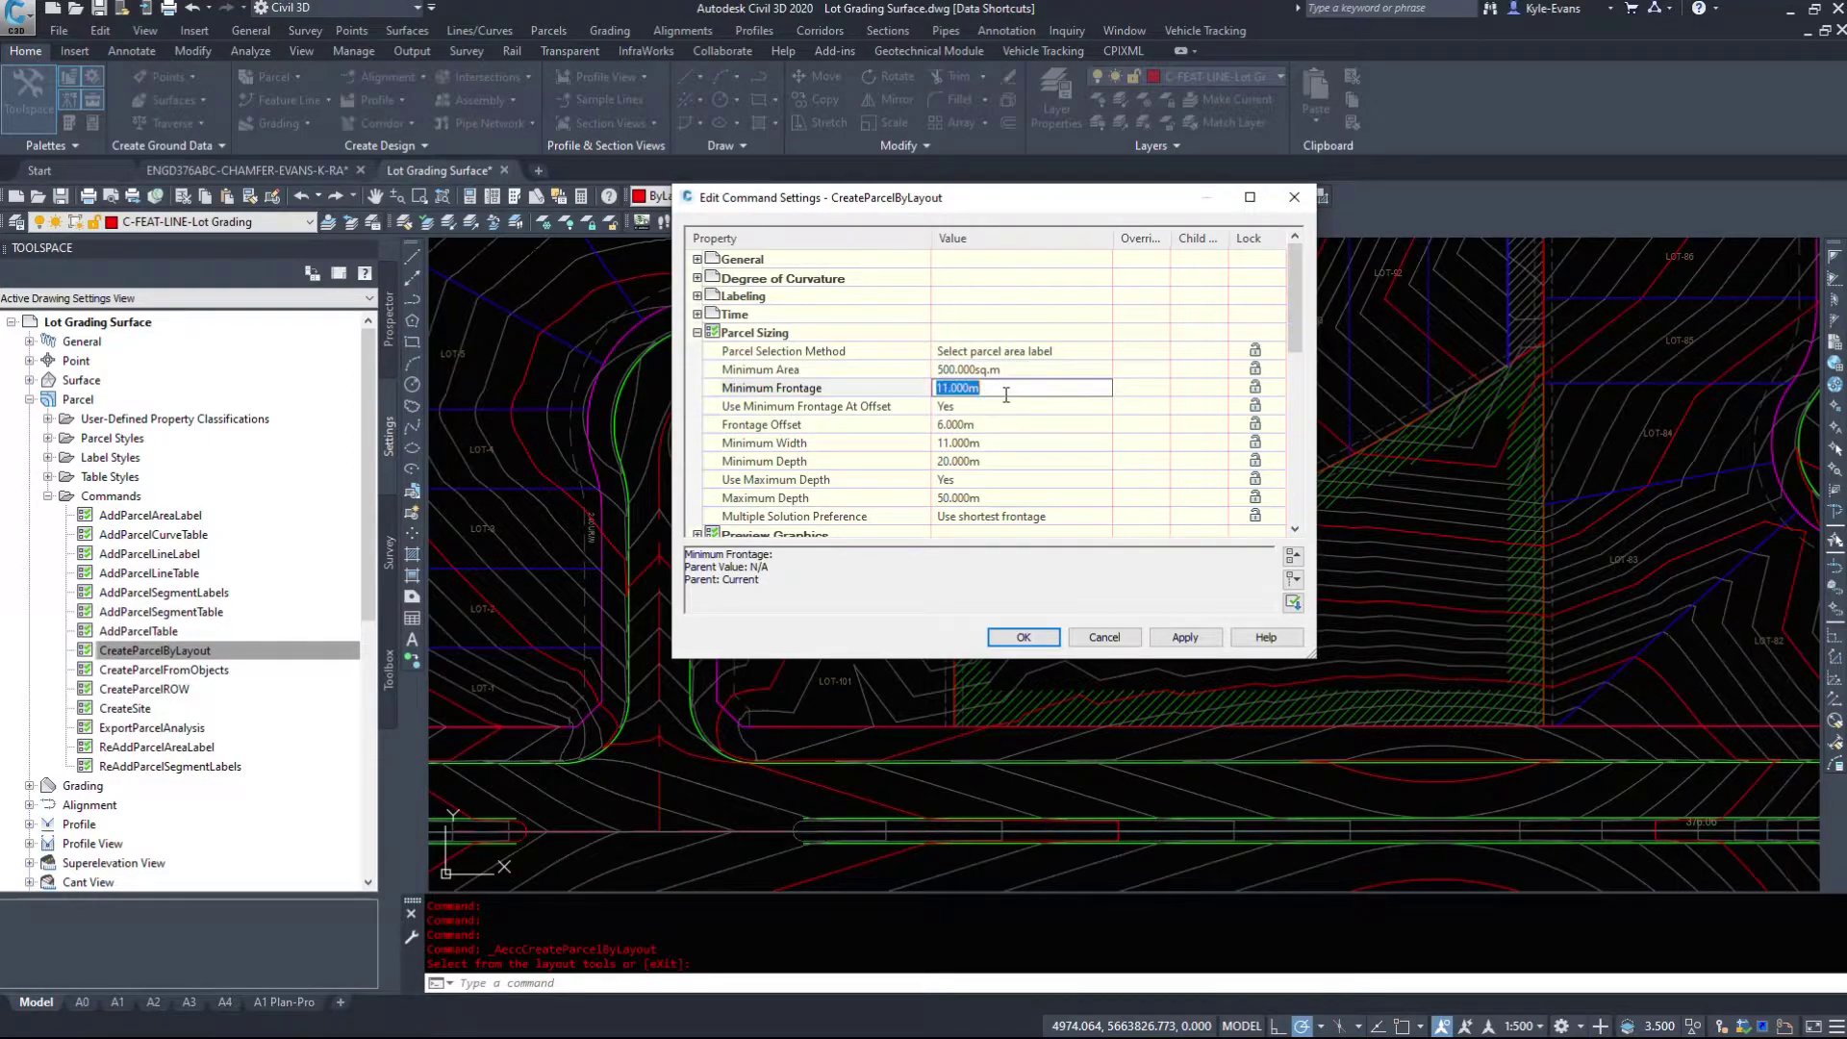
{"action": "type", "text": "50"}
{"action": "key", "text": "Return"}
{"action": "left_click", "coordinate": [971, 424]}
{"action": "type", "text": "1"}
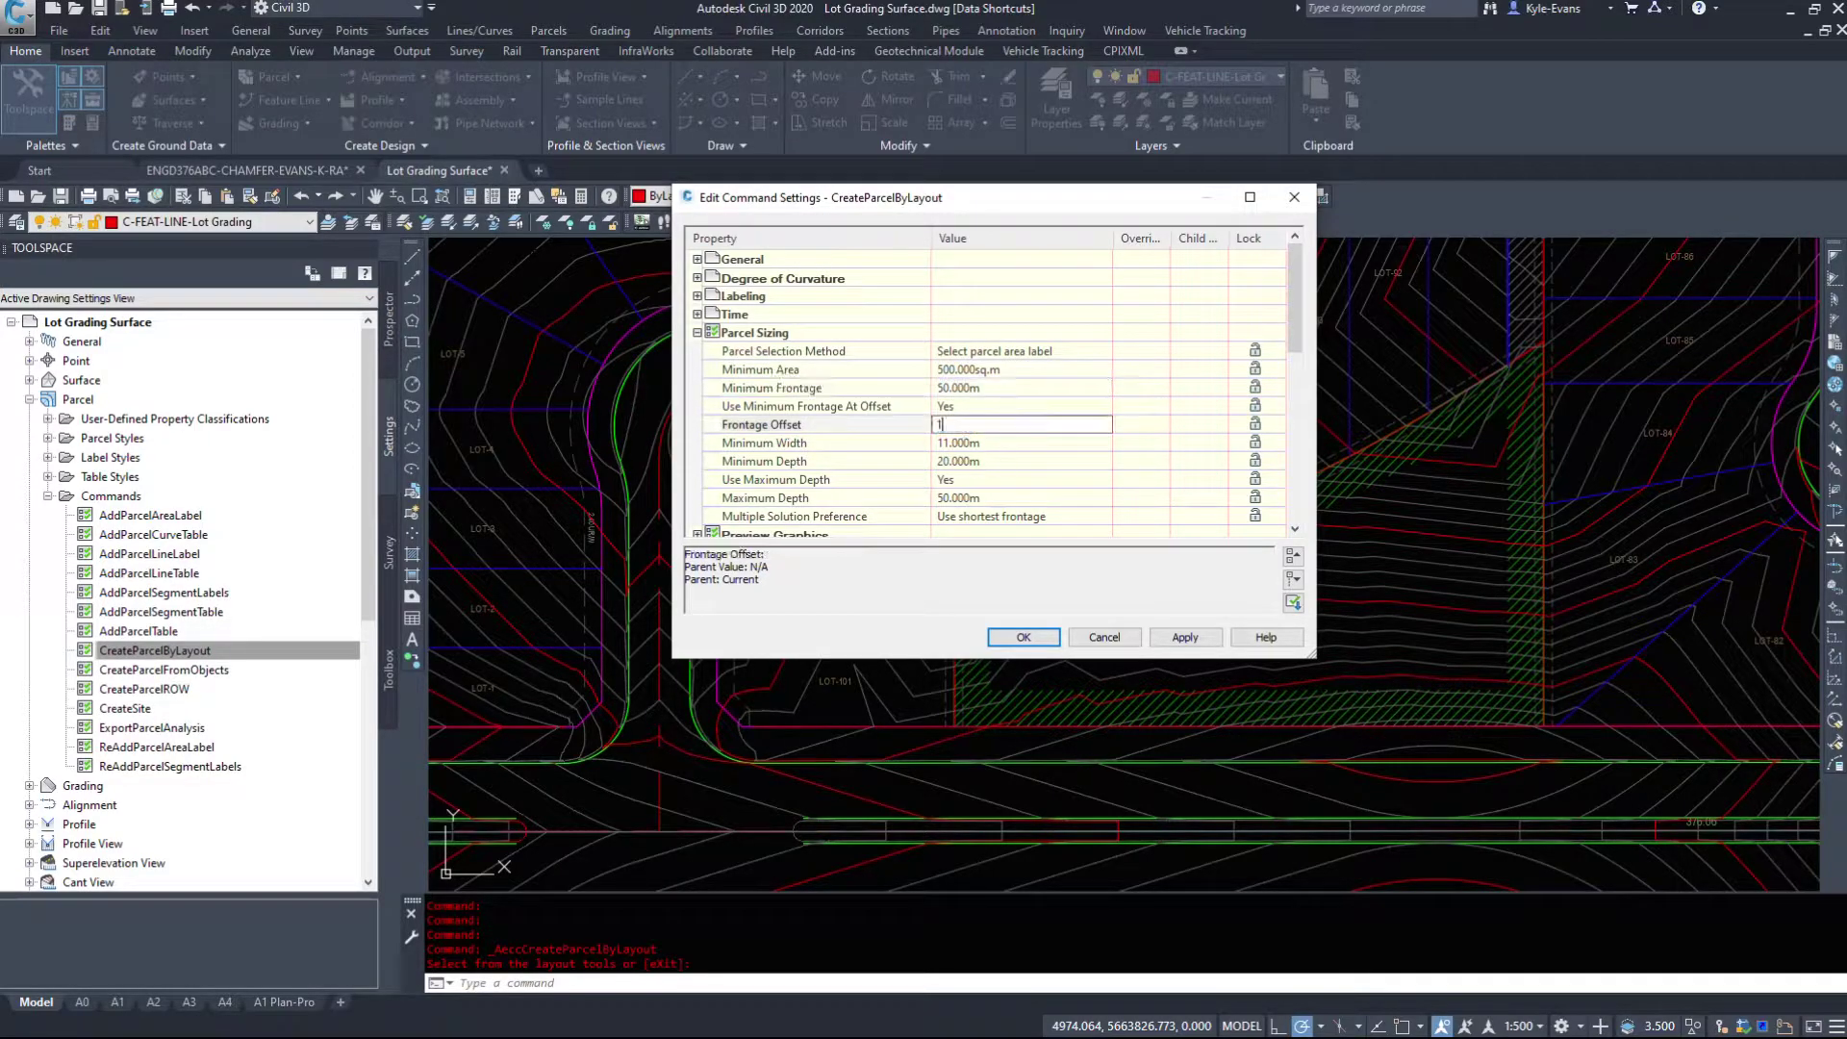
{"action": "type", "text": "0"}
{"action": "key", "text": "Return"}
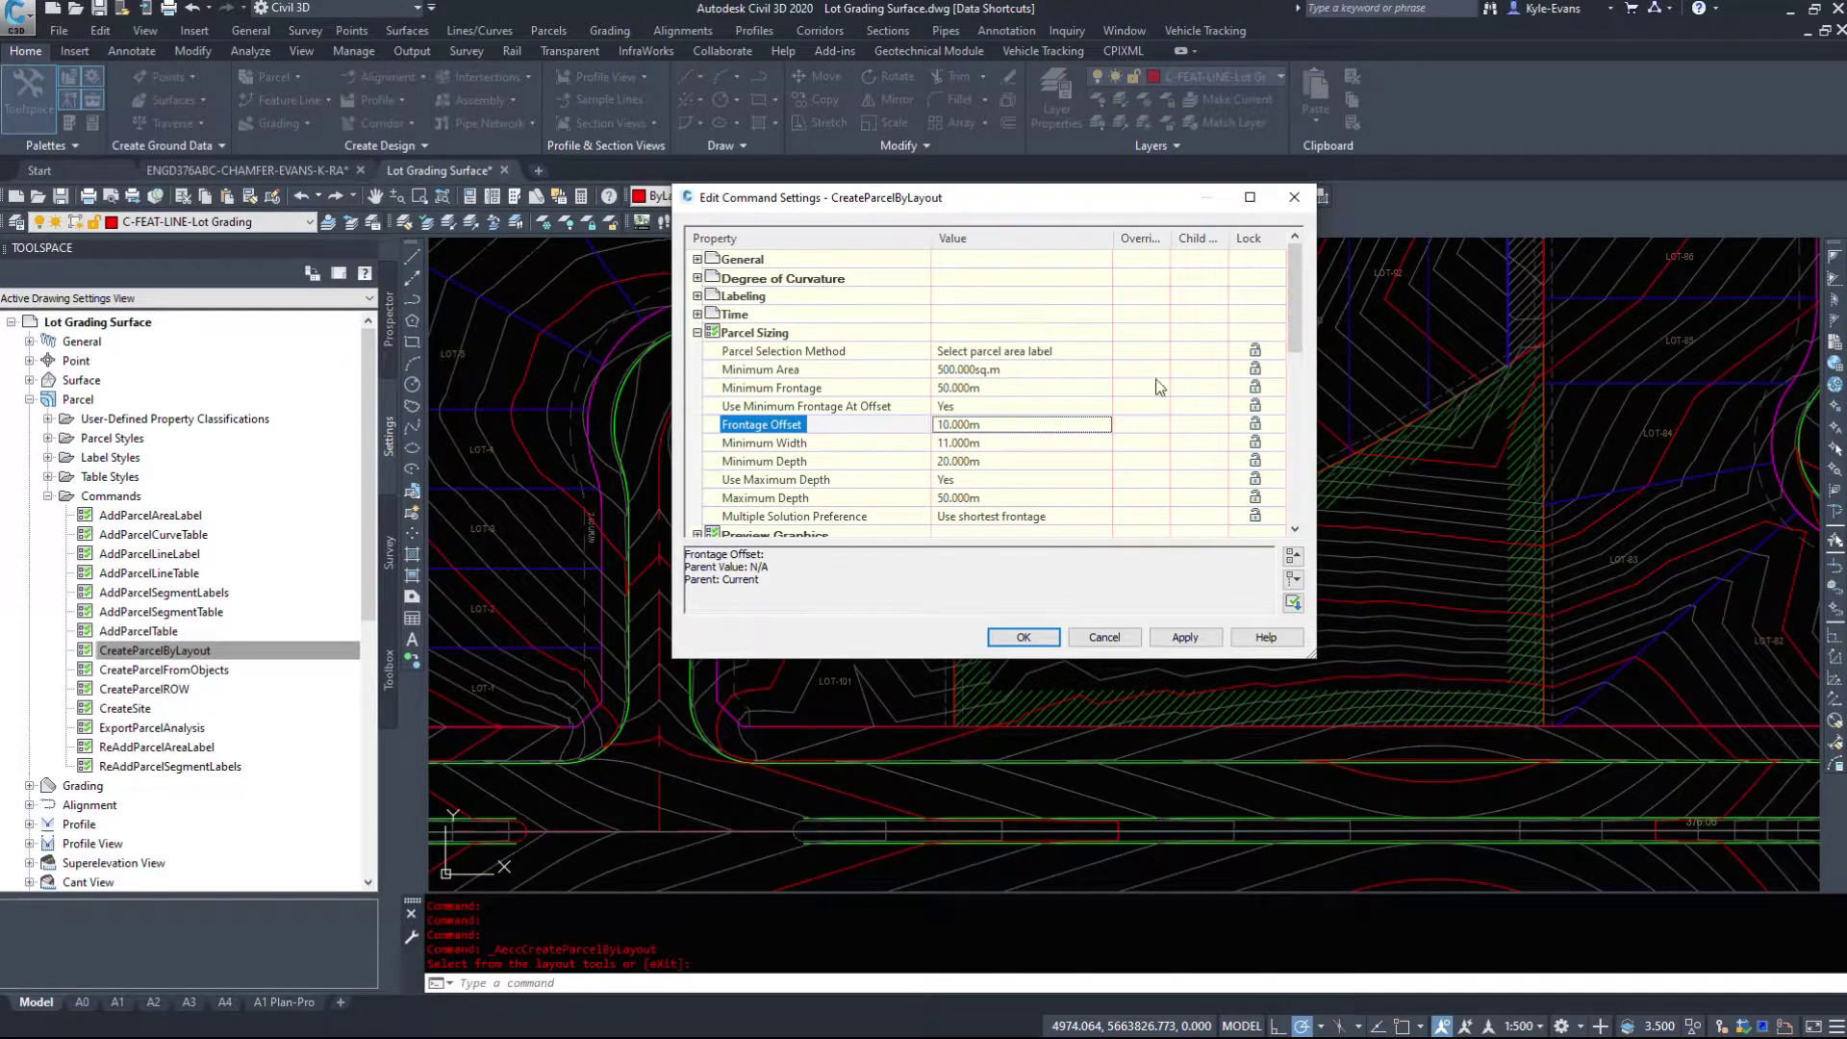
Expand the Preview Graphics, Automatic Layout, Convert from Entities and Default Styles groups for review.
{"action": "scroll", "coordinate": [866, 404], "scroll_direction": "down", "scroll_amount": 3}
{"action": "left_click", "coordinate": [697, 371]}
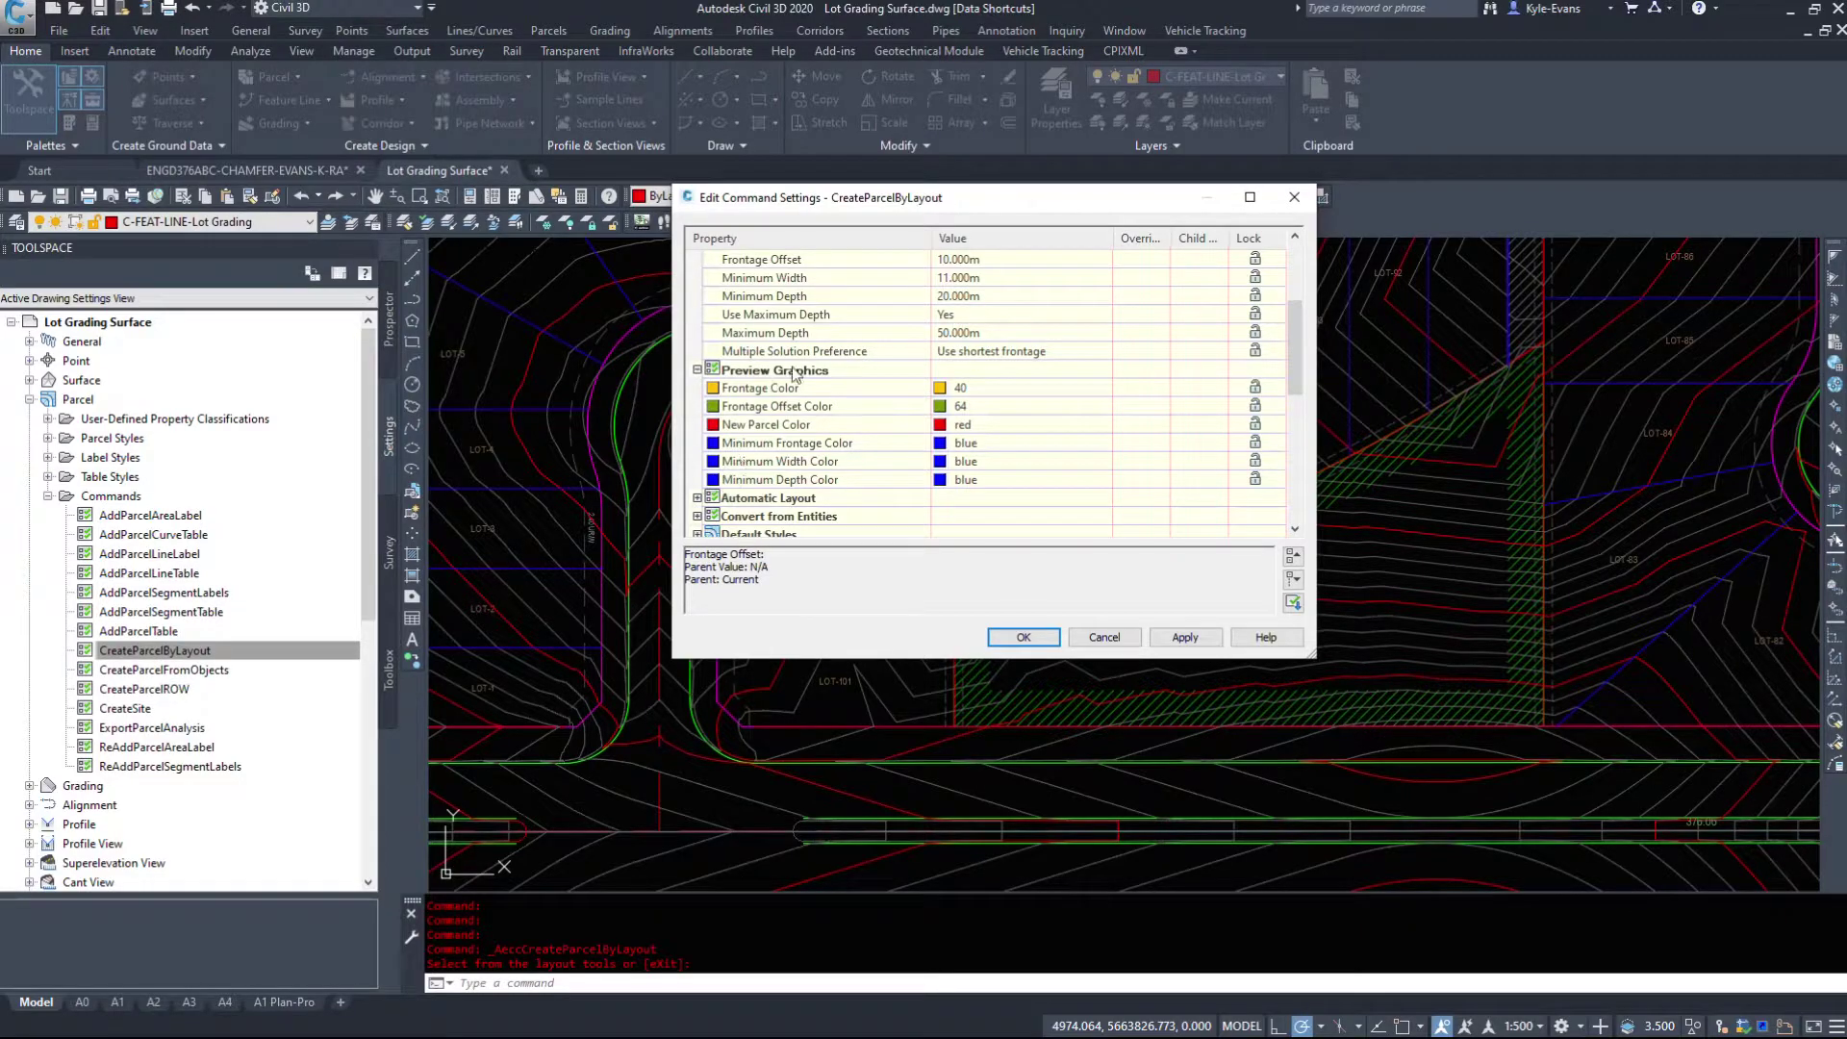
{"action": "left_click", "coordinate": [696, 498]}
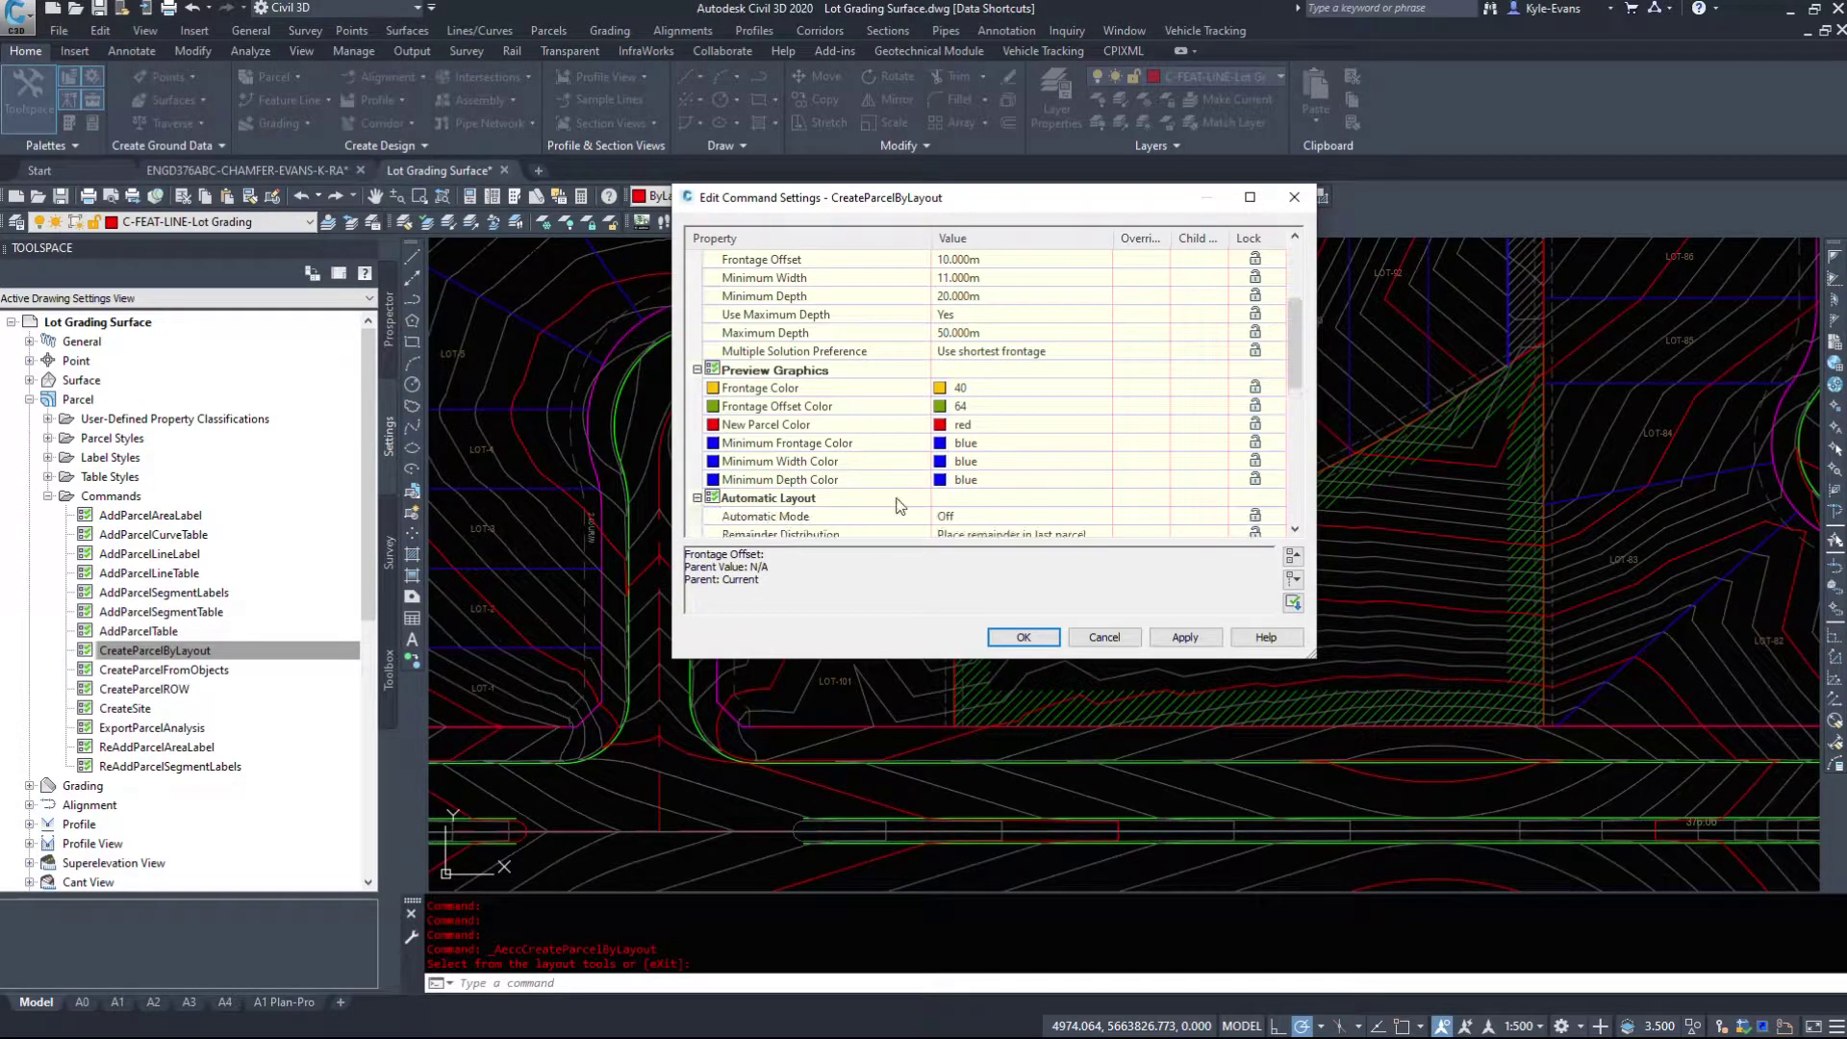
{"action": "scroll", "coordinate": [1058, 519], "scroll_direction": "down", "scroll_amount": 1}
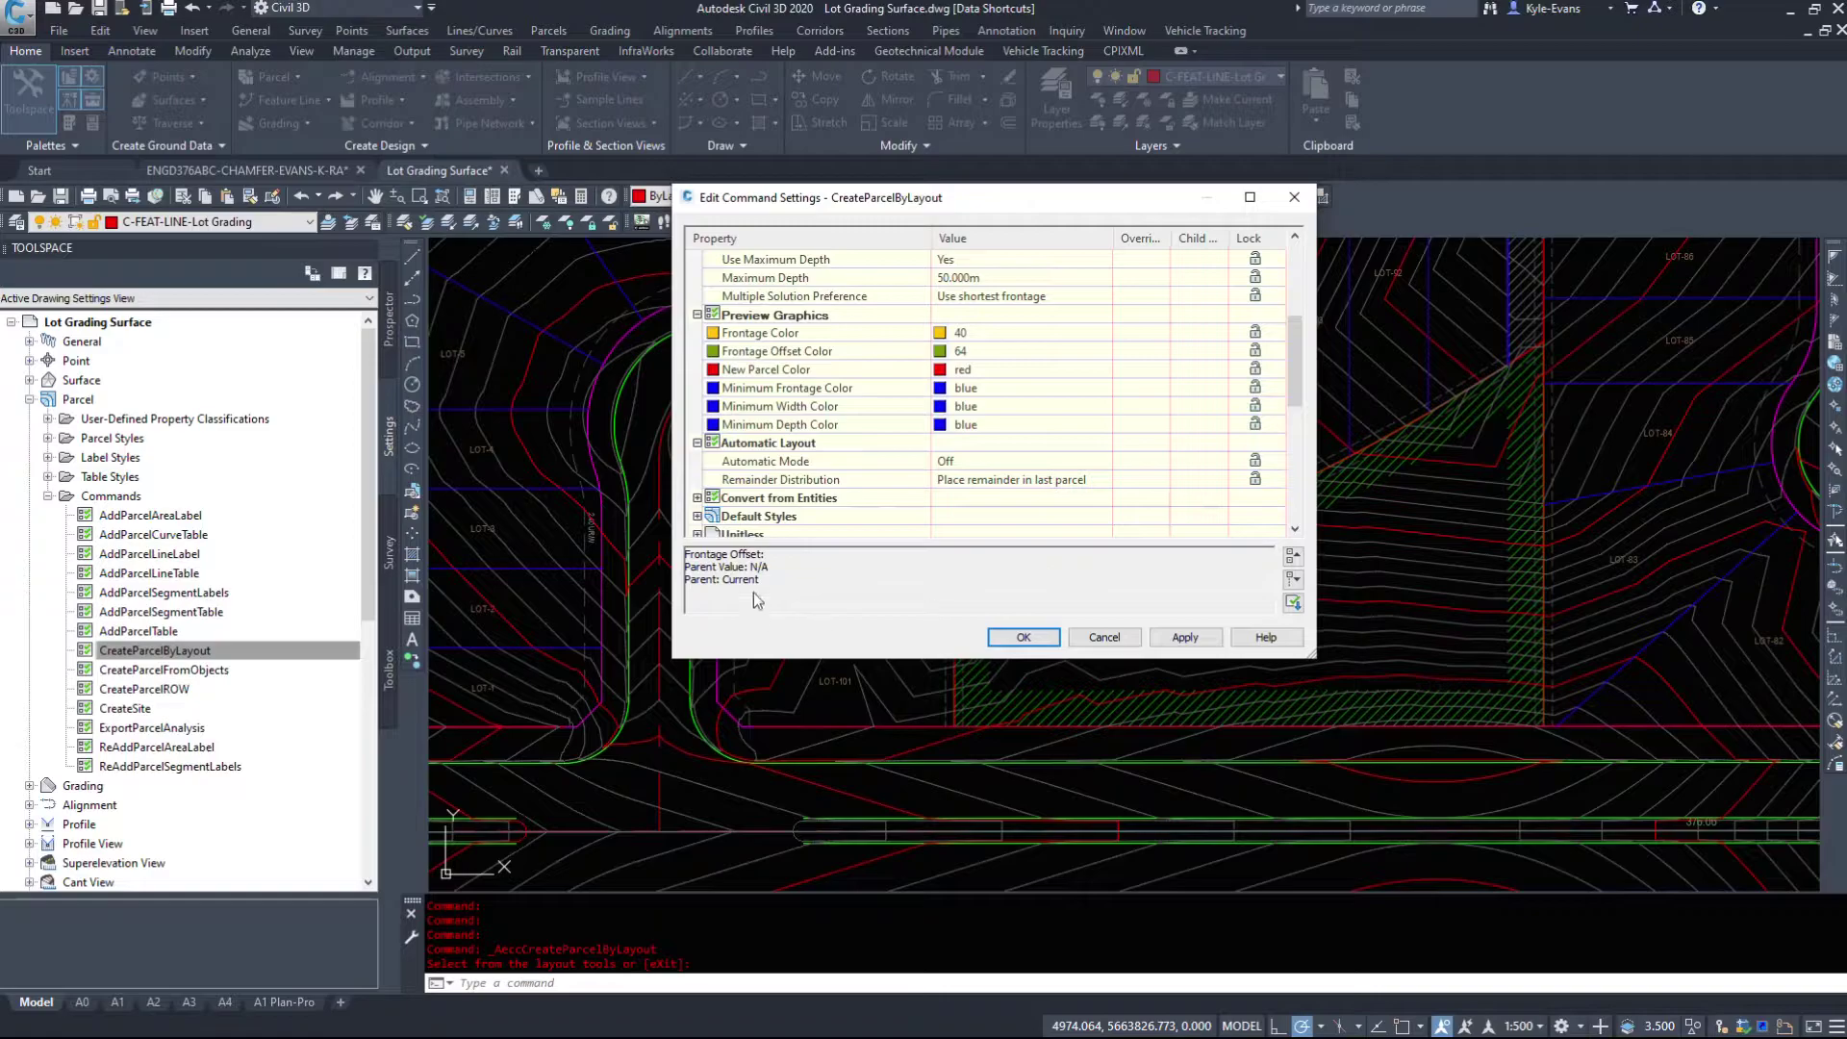
{"action": "left_click", "coordinate": [698, 499]}
{"action": "scroll", "coordinate": [698, 496], "scroll_direction": "down", "scroll_amount": 1}
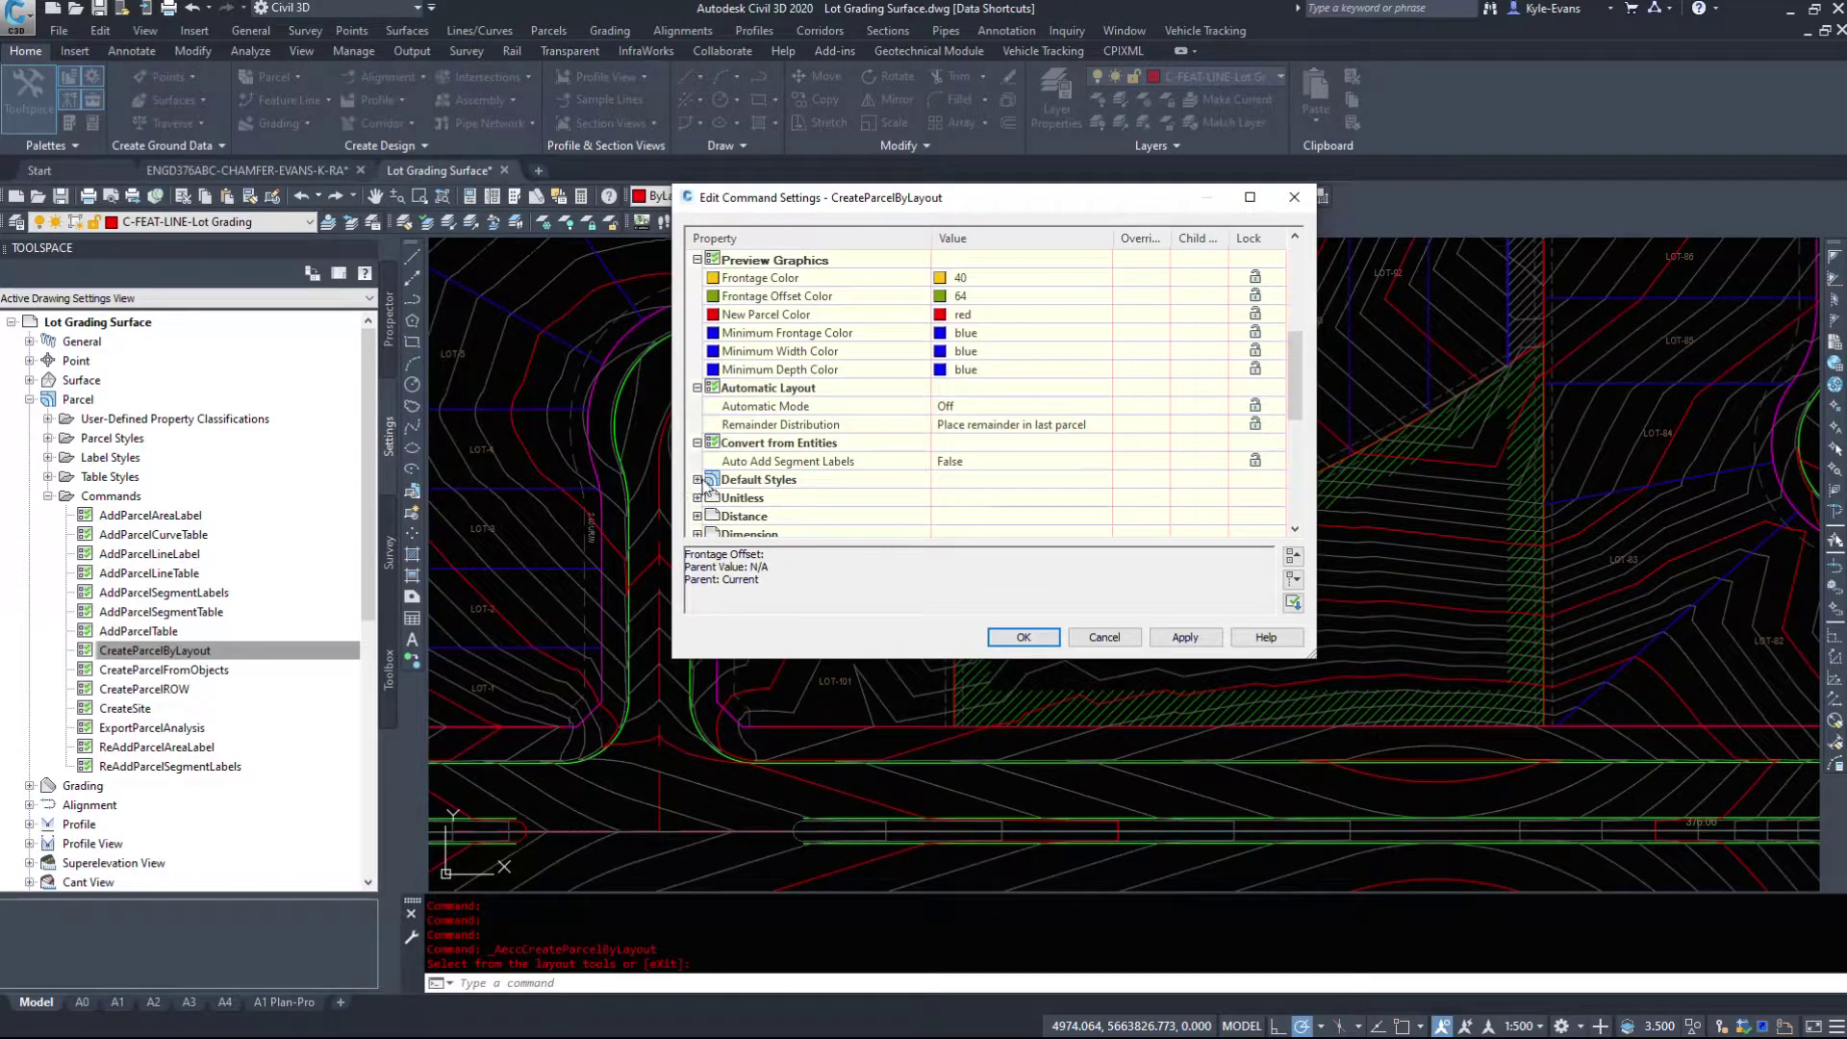
{"action": "left_click", "coordinate": [698, 479]}
{"action": "scroll", "coordinate": [1058, 491], "scroll_direction": "down", "scroll_amount": 4}
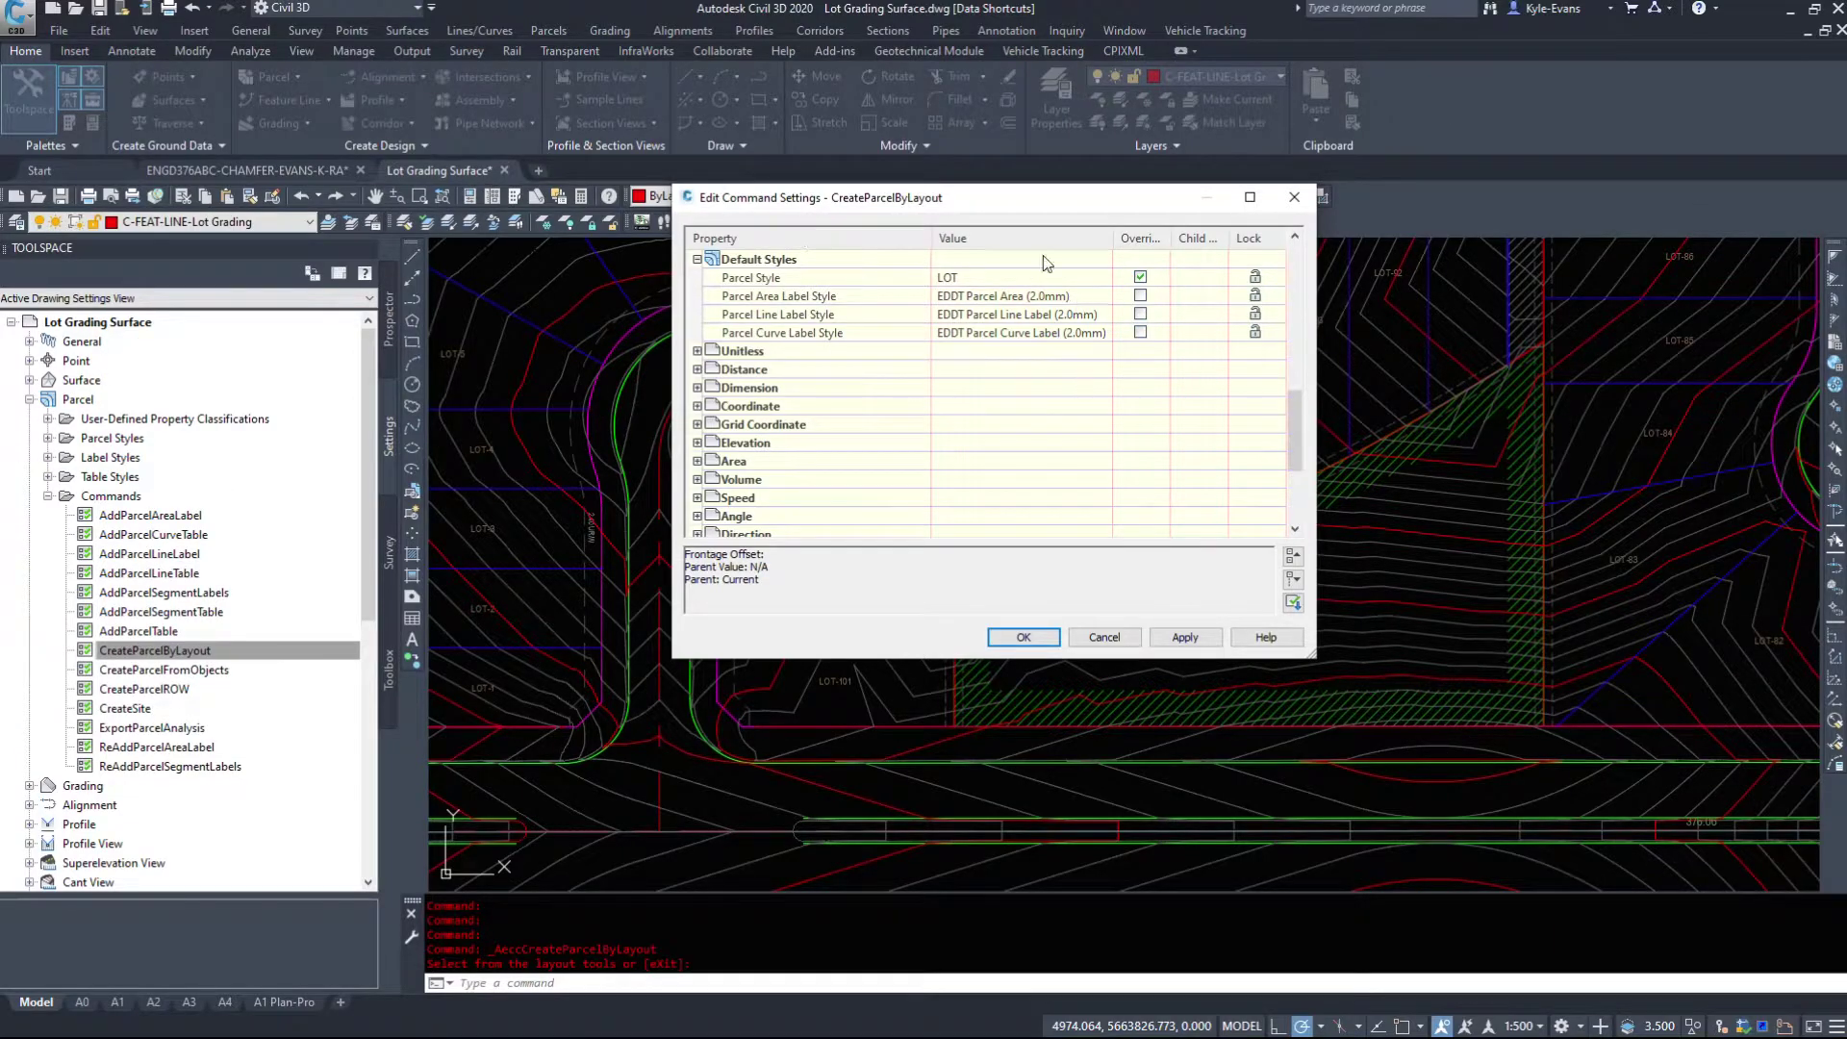
Save the settings, rerun Create Parcel from Layout to verify the 500.000sq.m Minimum Area default, then close it.
{"action": "left_click", "coordinate": [1023, 638]}
{"action": "left_click", "coordinate": [550, 30]}
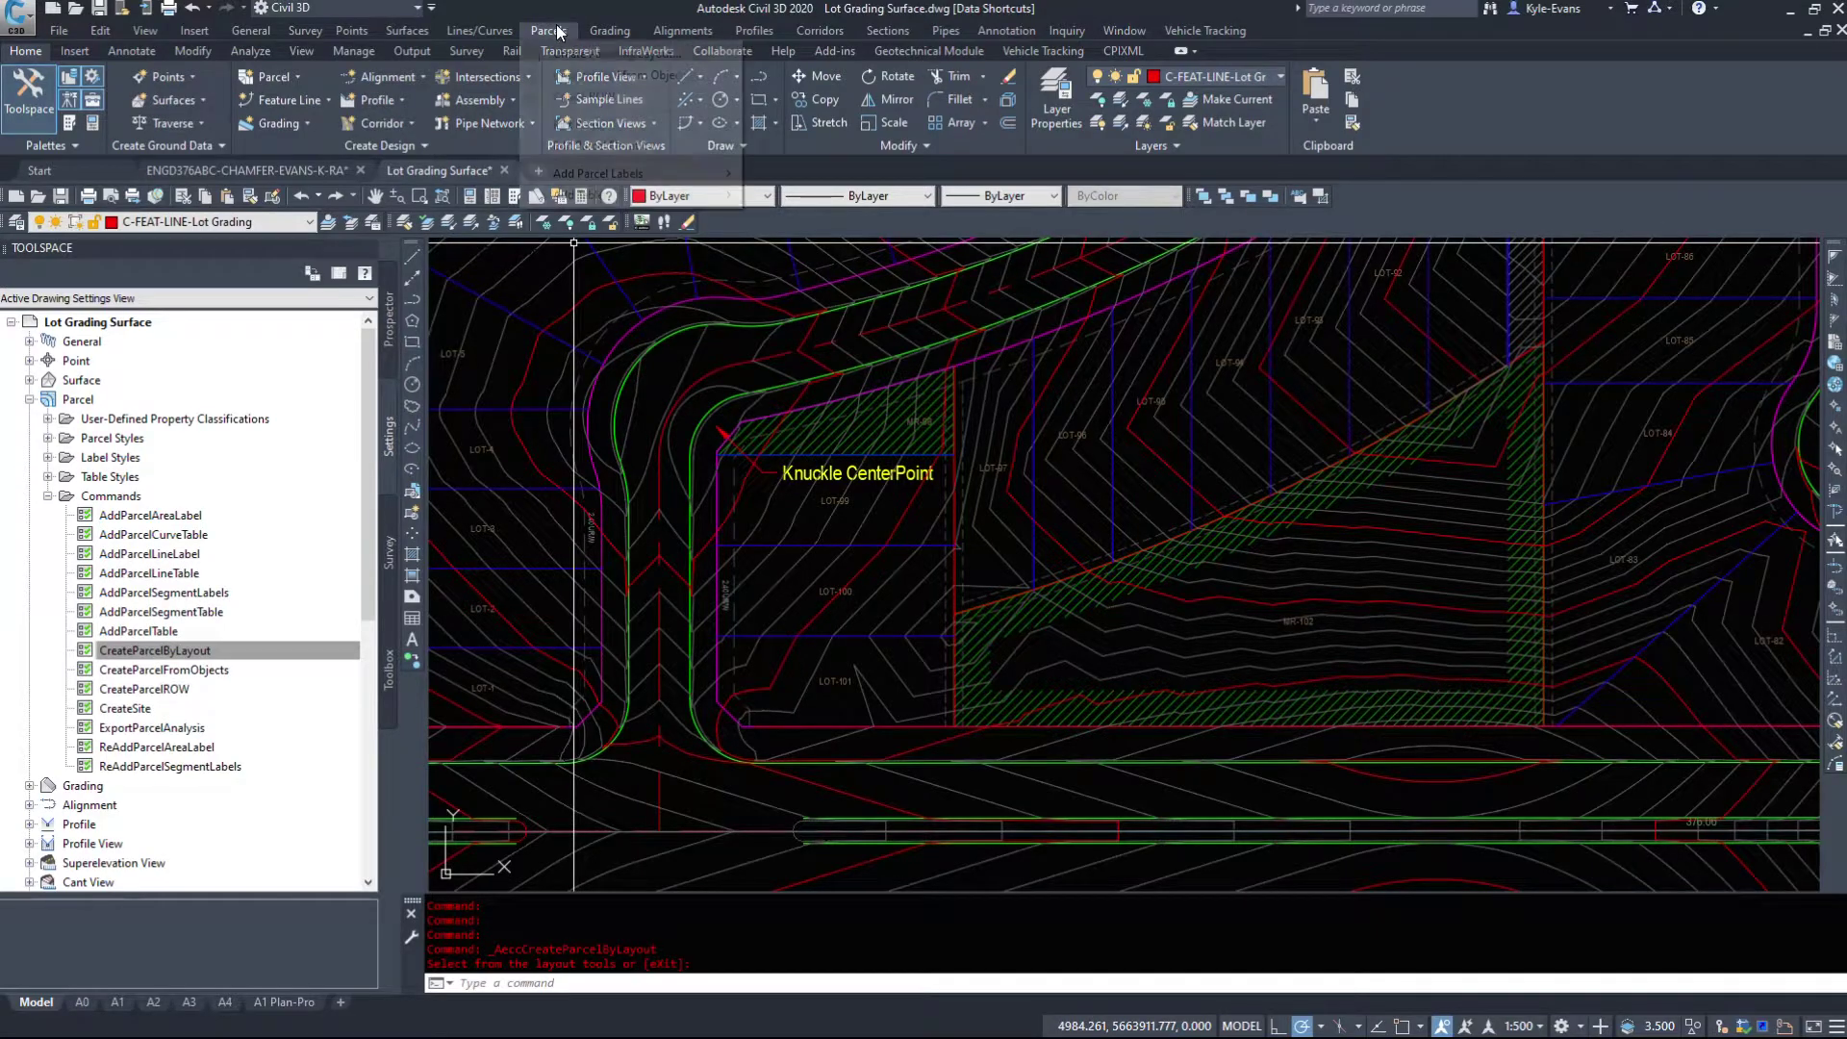
{"action": "left_click", "coordinate": [596, 55]}
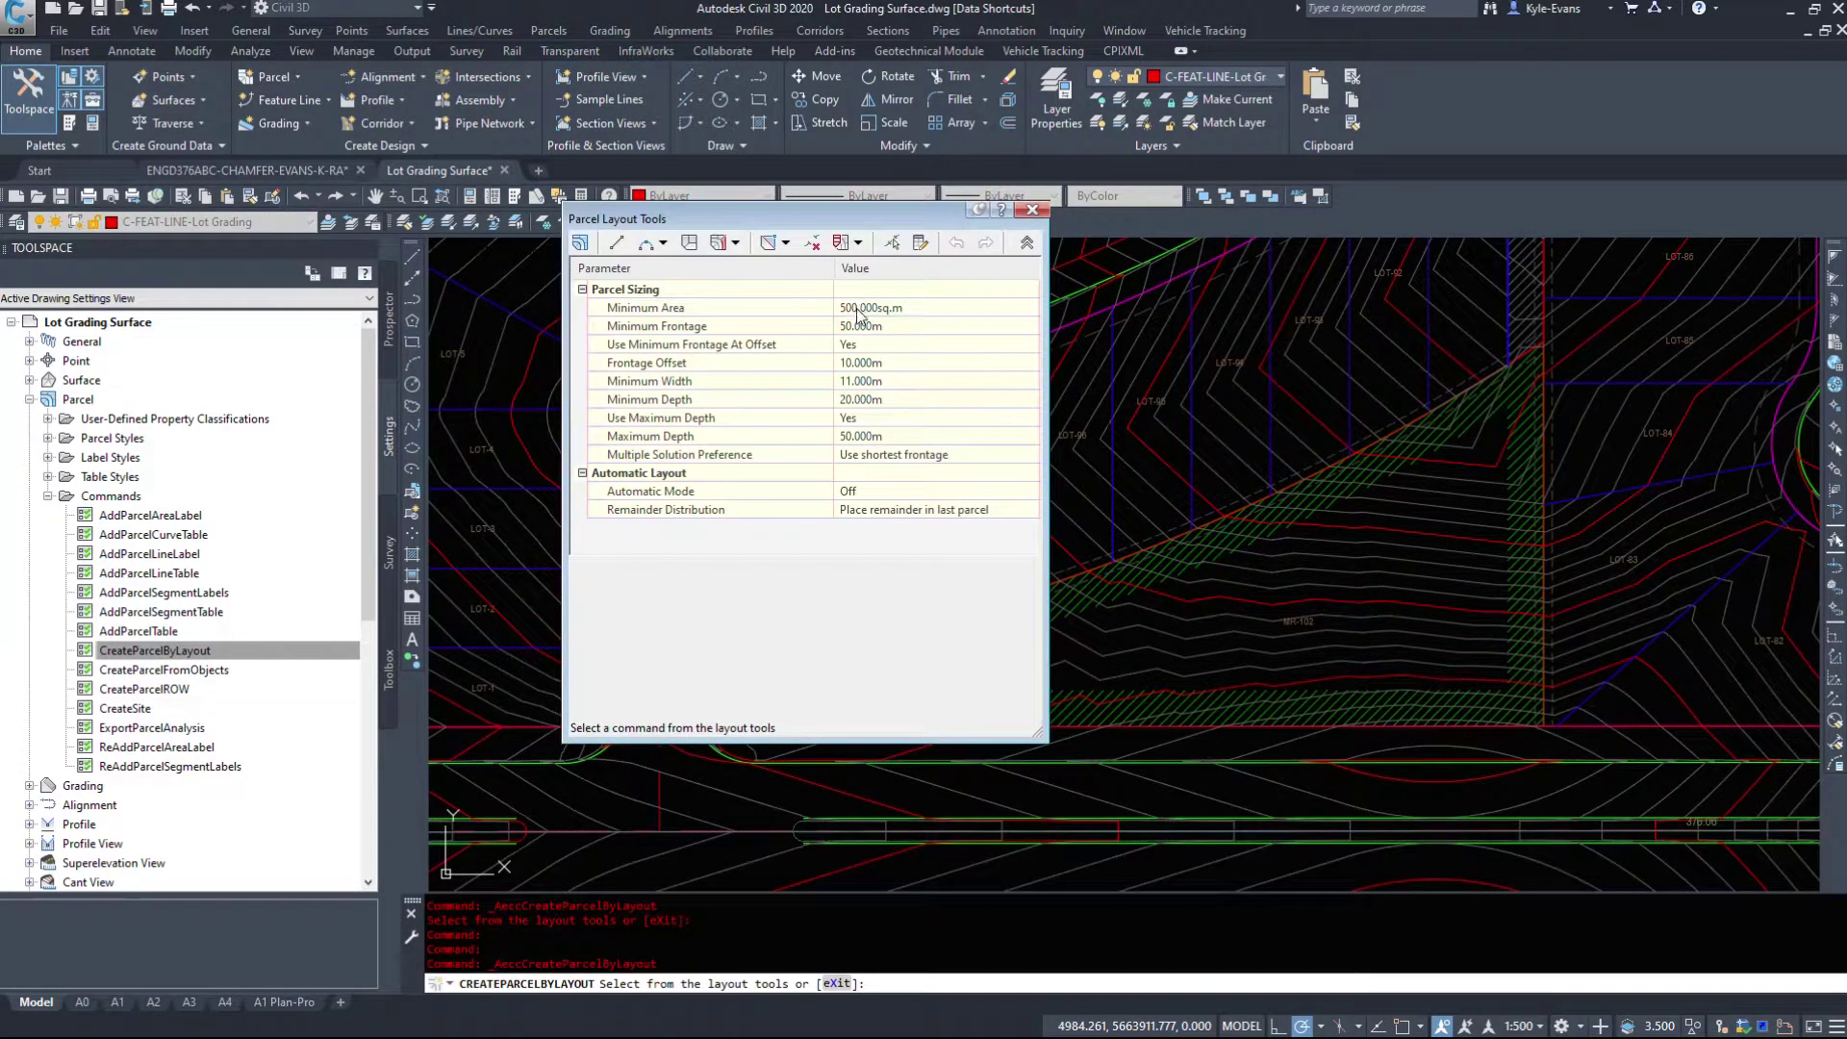
{"action": "left_click", "coordinate": [676, 308]}
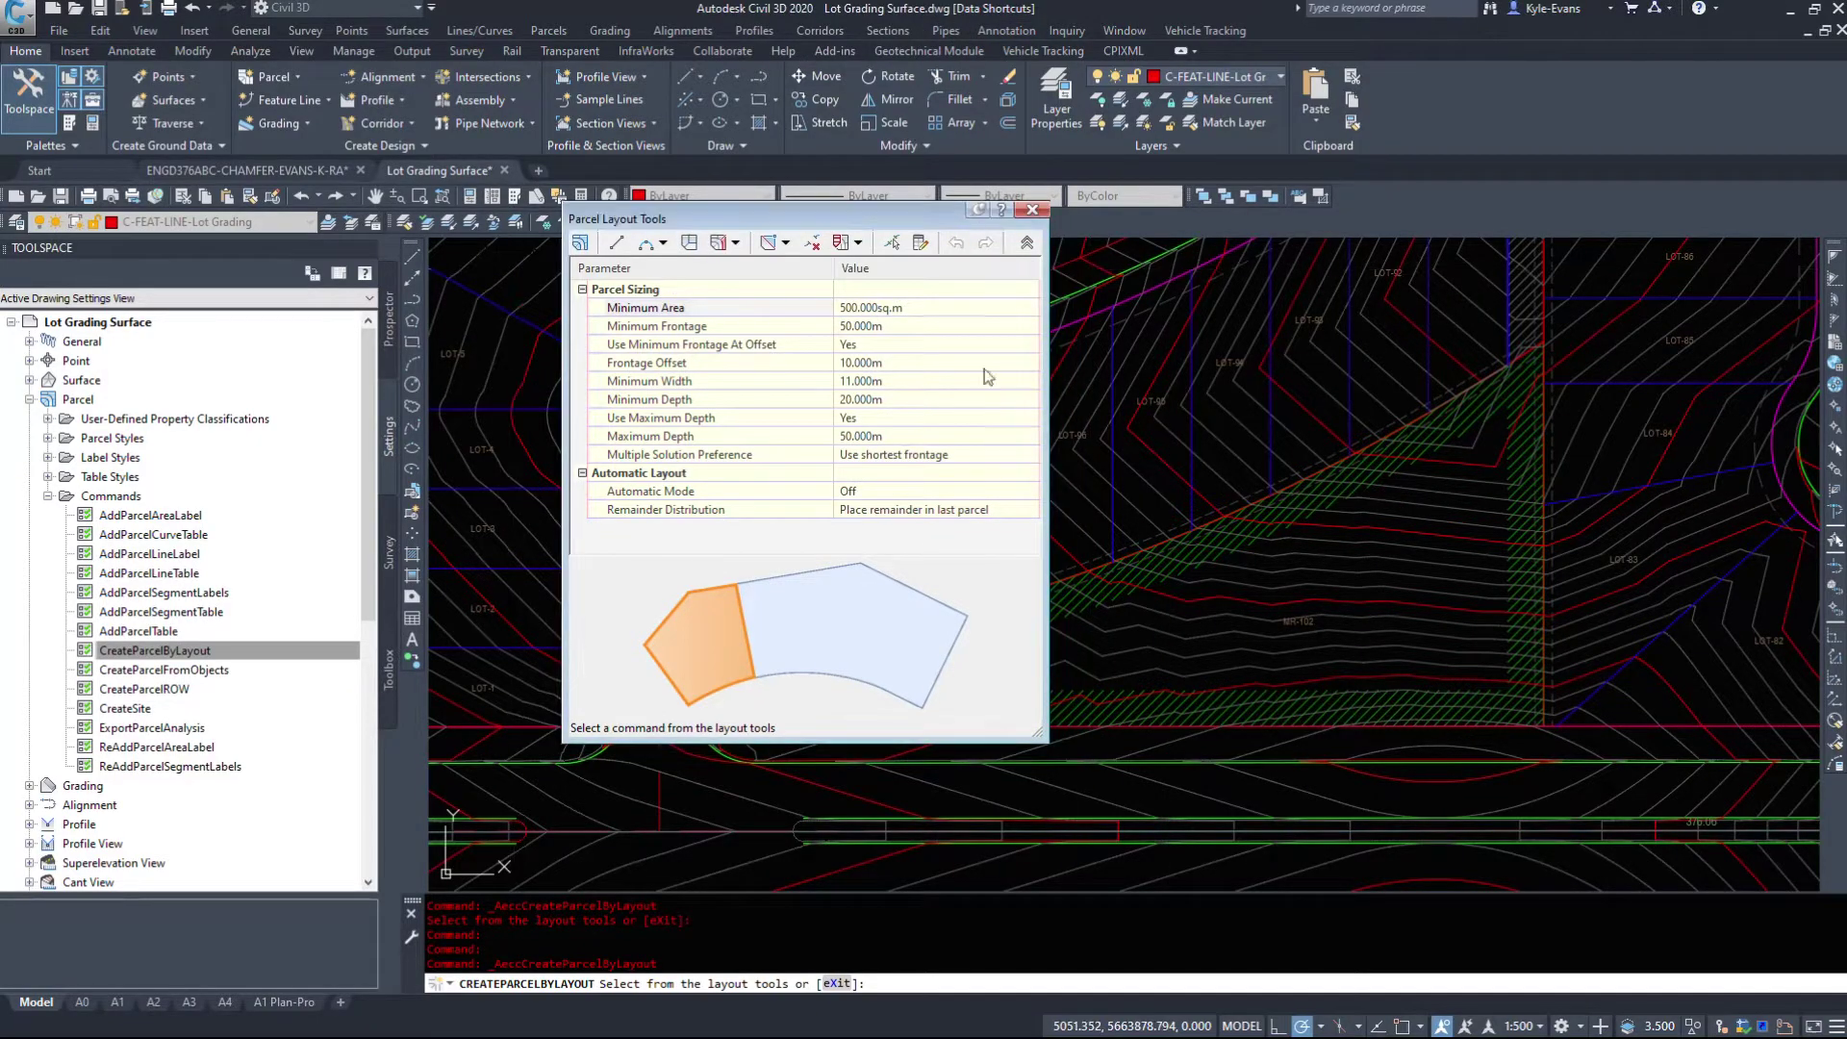
{"action": "left_click", "coordinate": [1034, 211]}
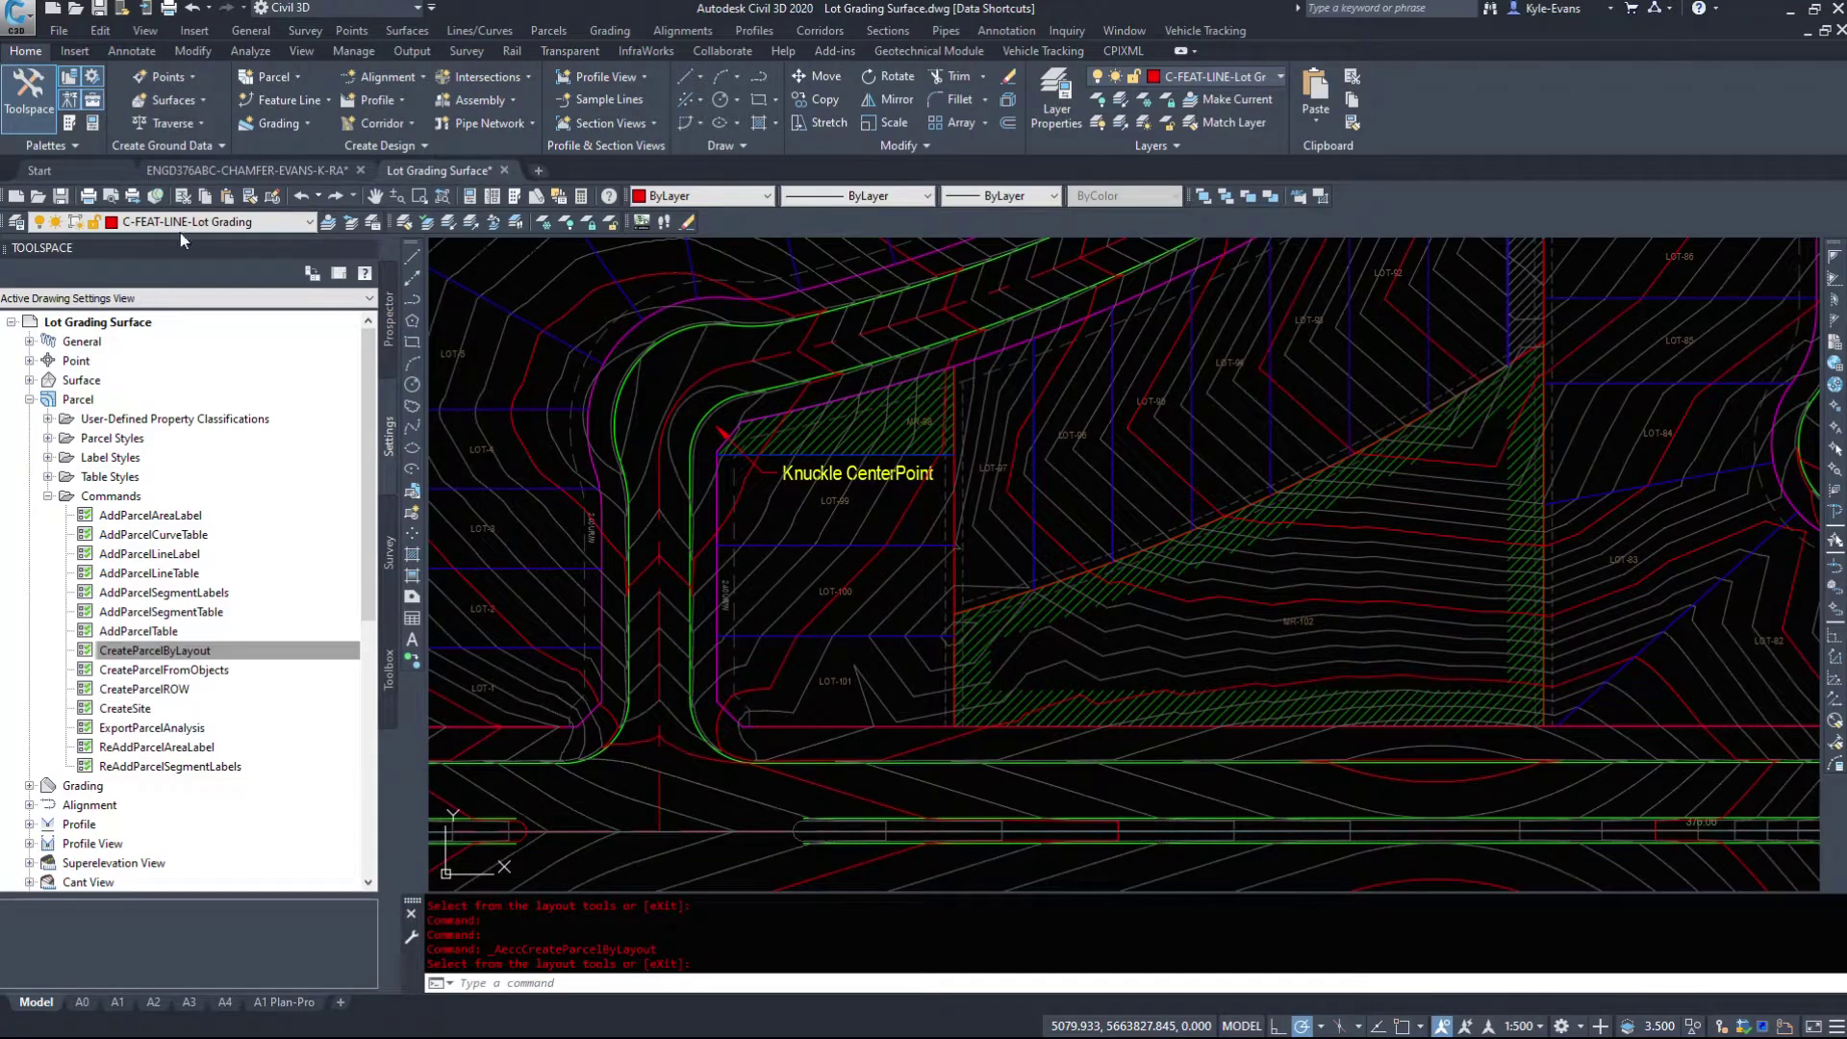
Collapse the Parcel settings tree and open EDDT Civil 3D Metric 2020 Template.dwt.
{"action": "left_click", "coordinate": [47, 495]}
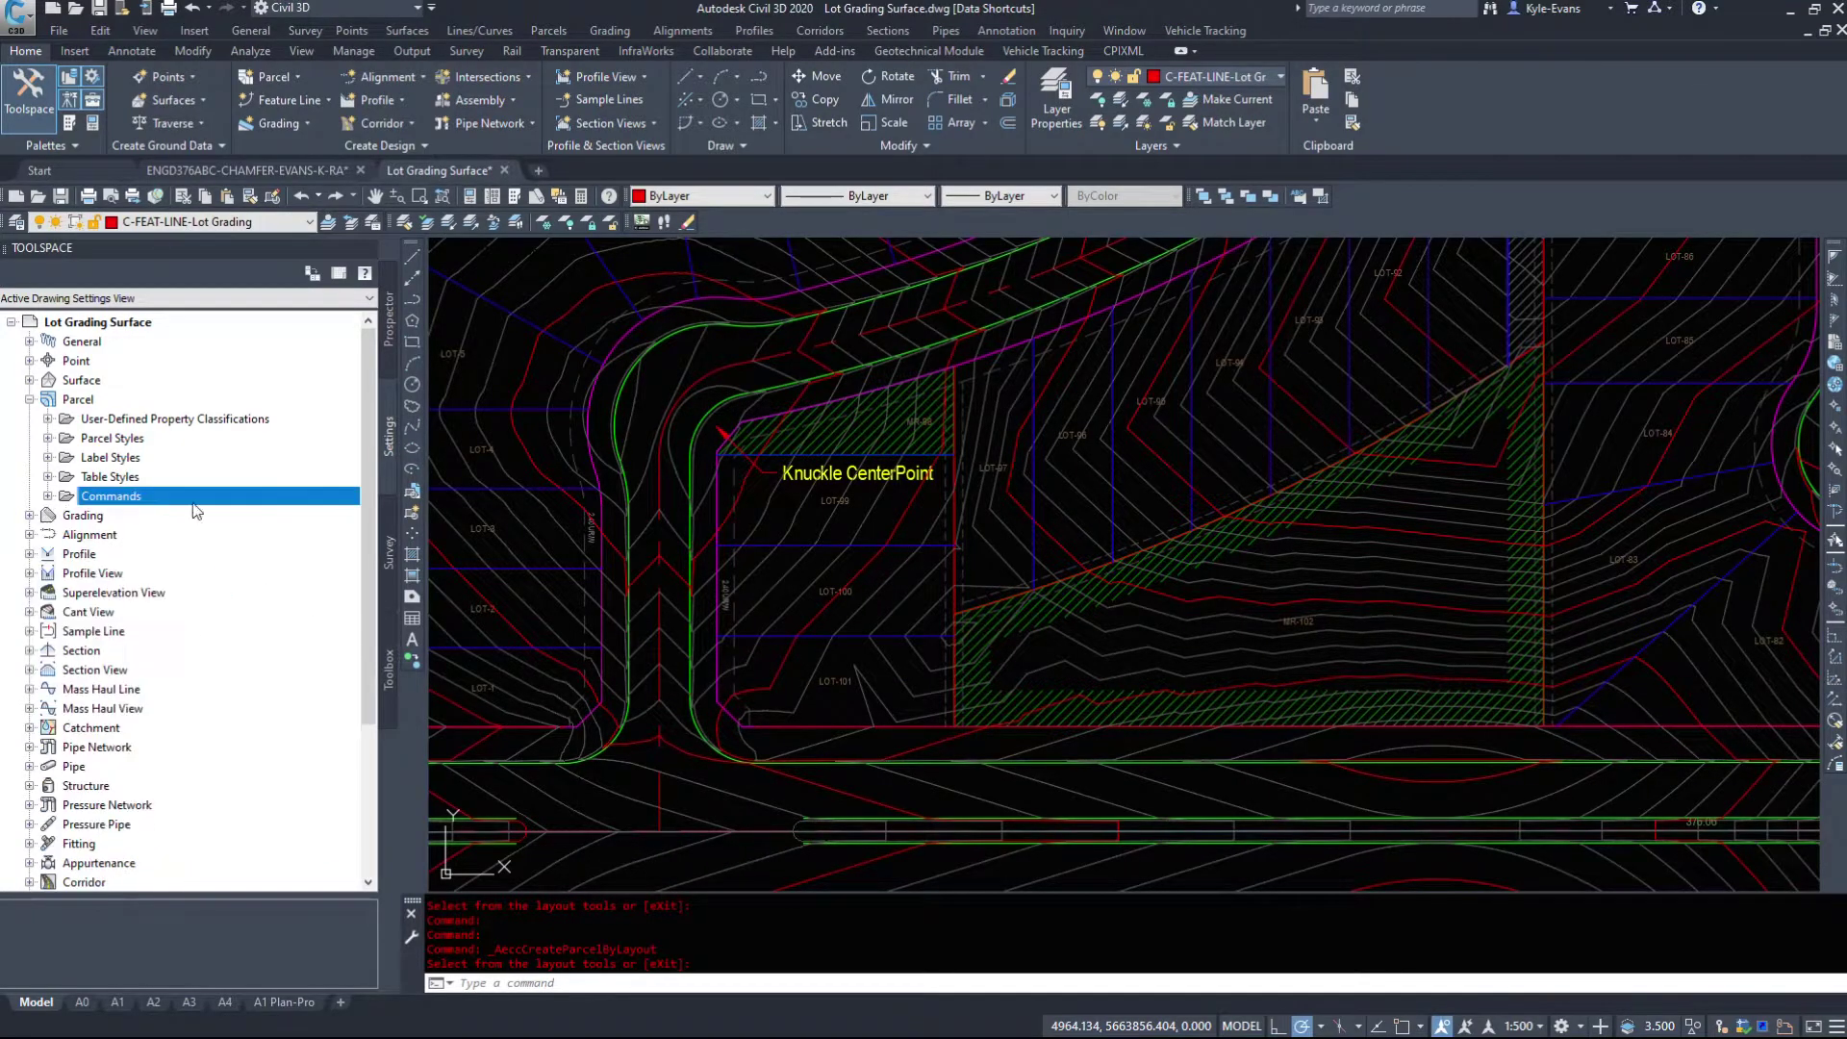
{"action": "left_click", "coordinate": [30, 399]}
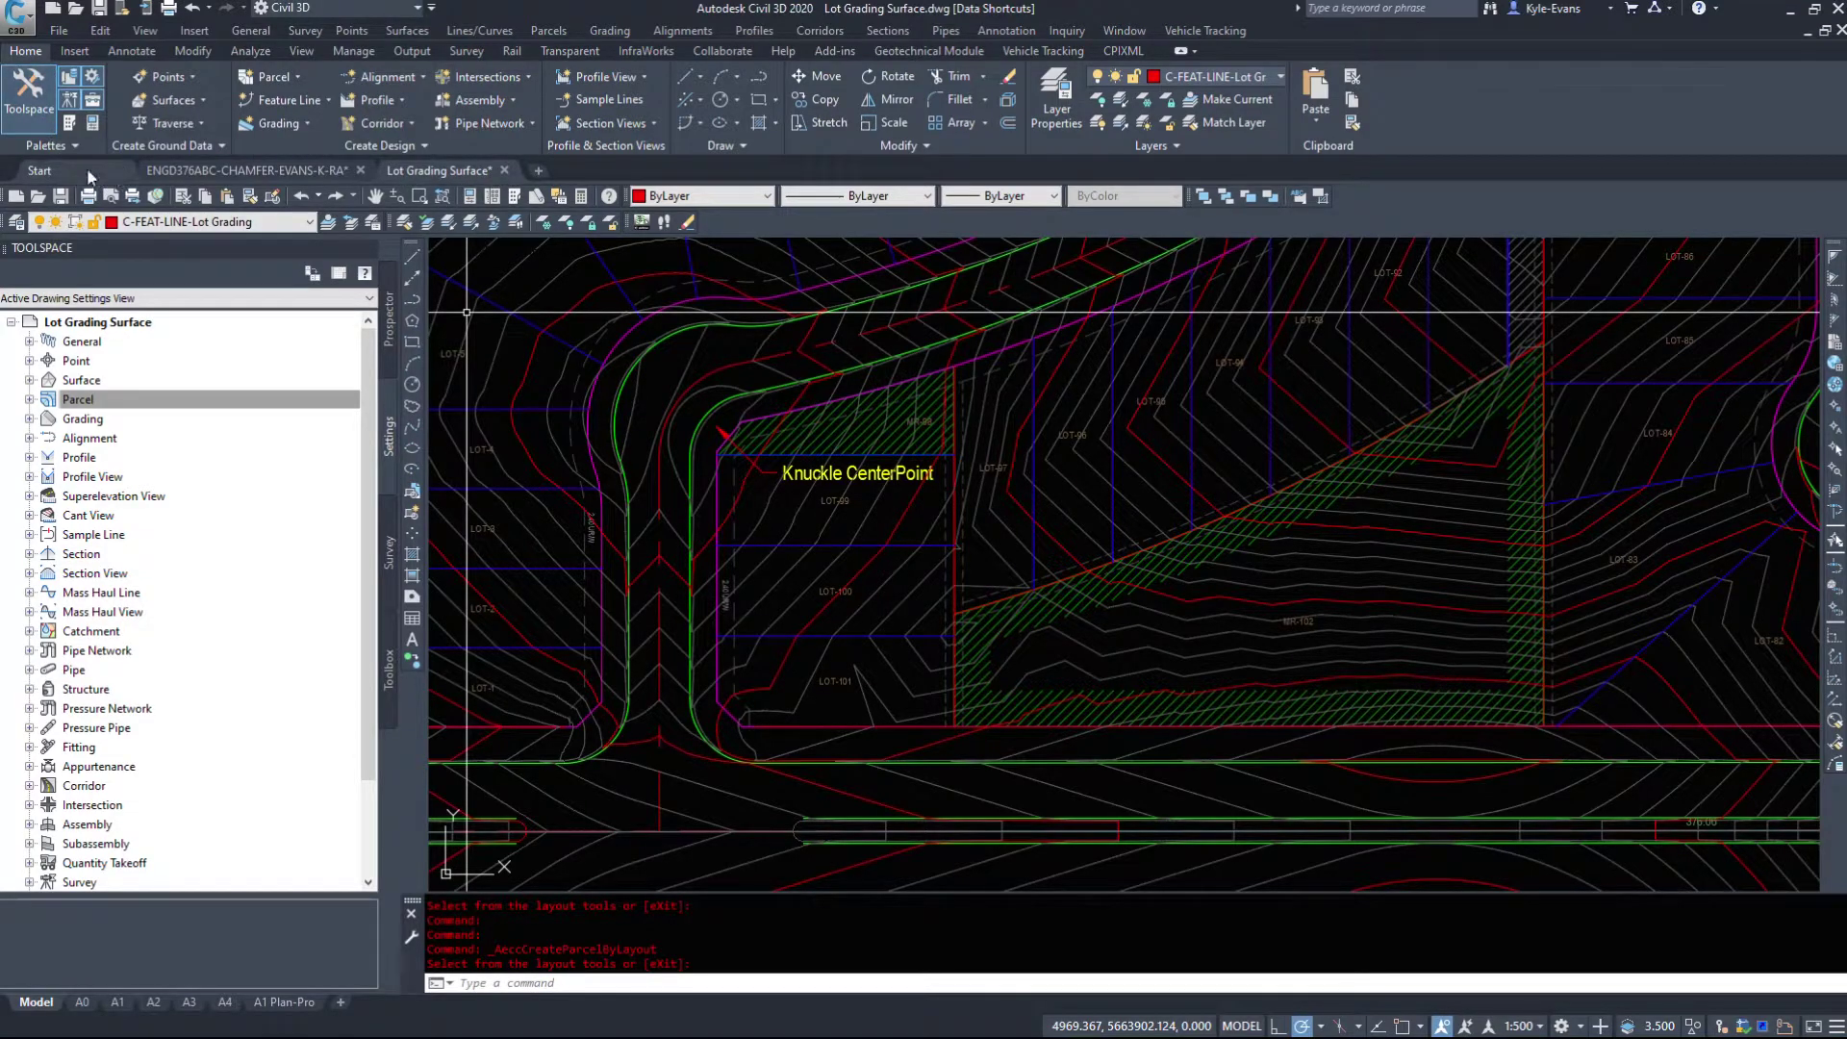
{"action": "left_click", "coordinate": [59, 29]}
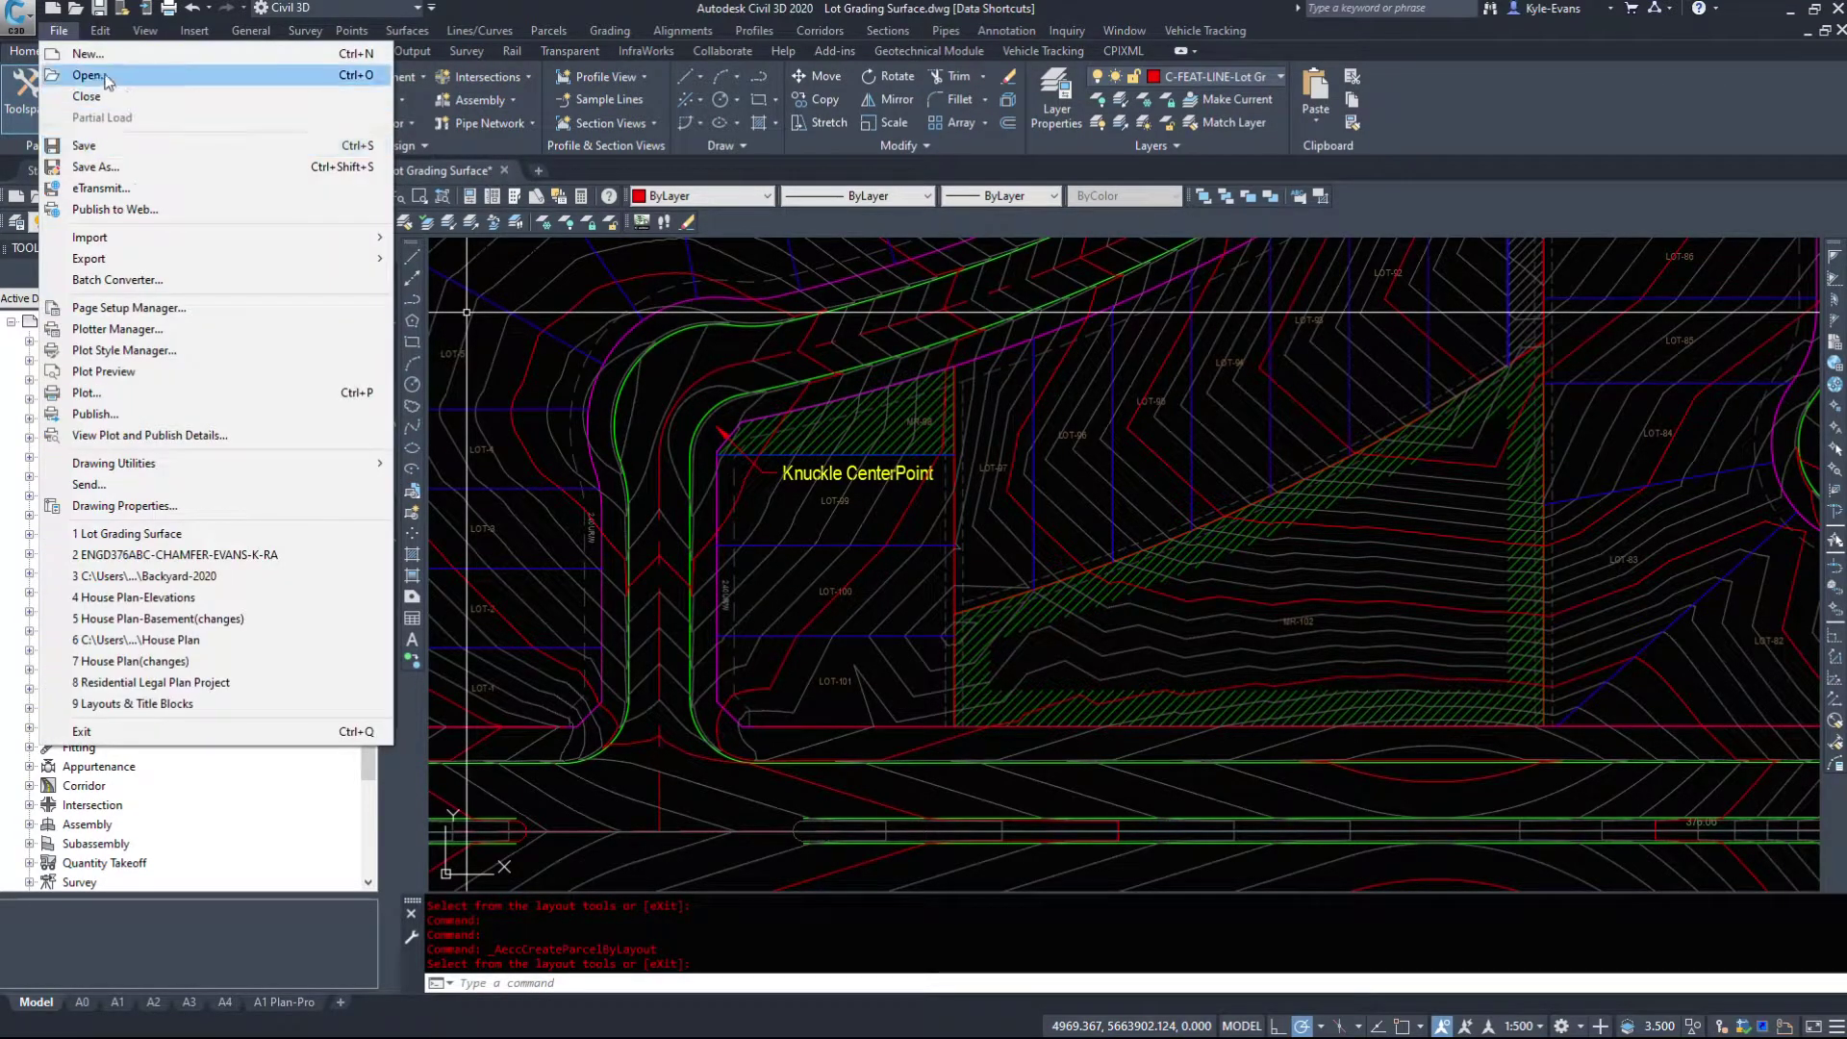
{"action": "left_click", "coordinate": [105, 76]}
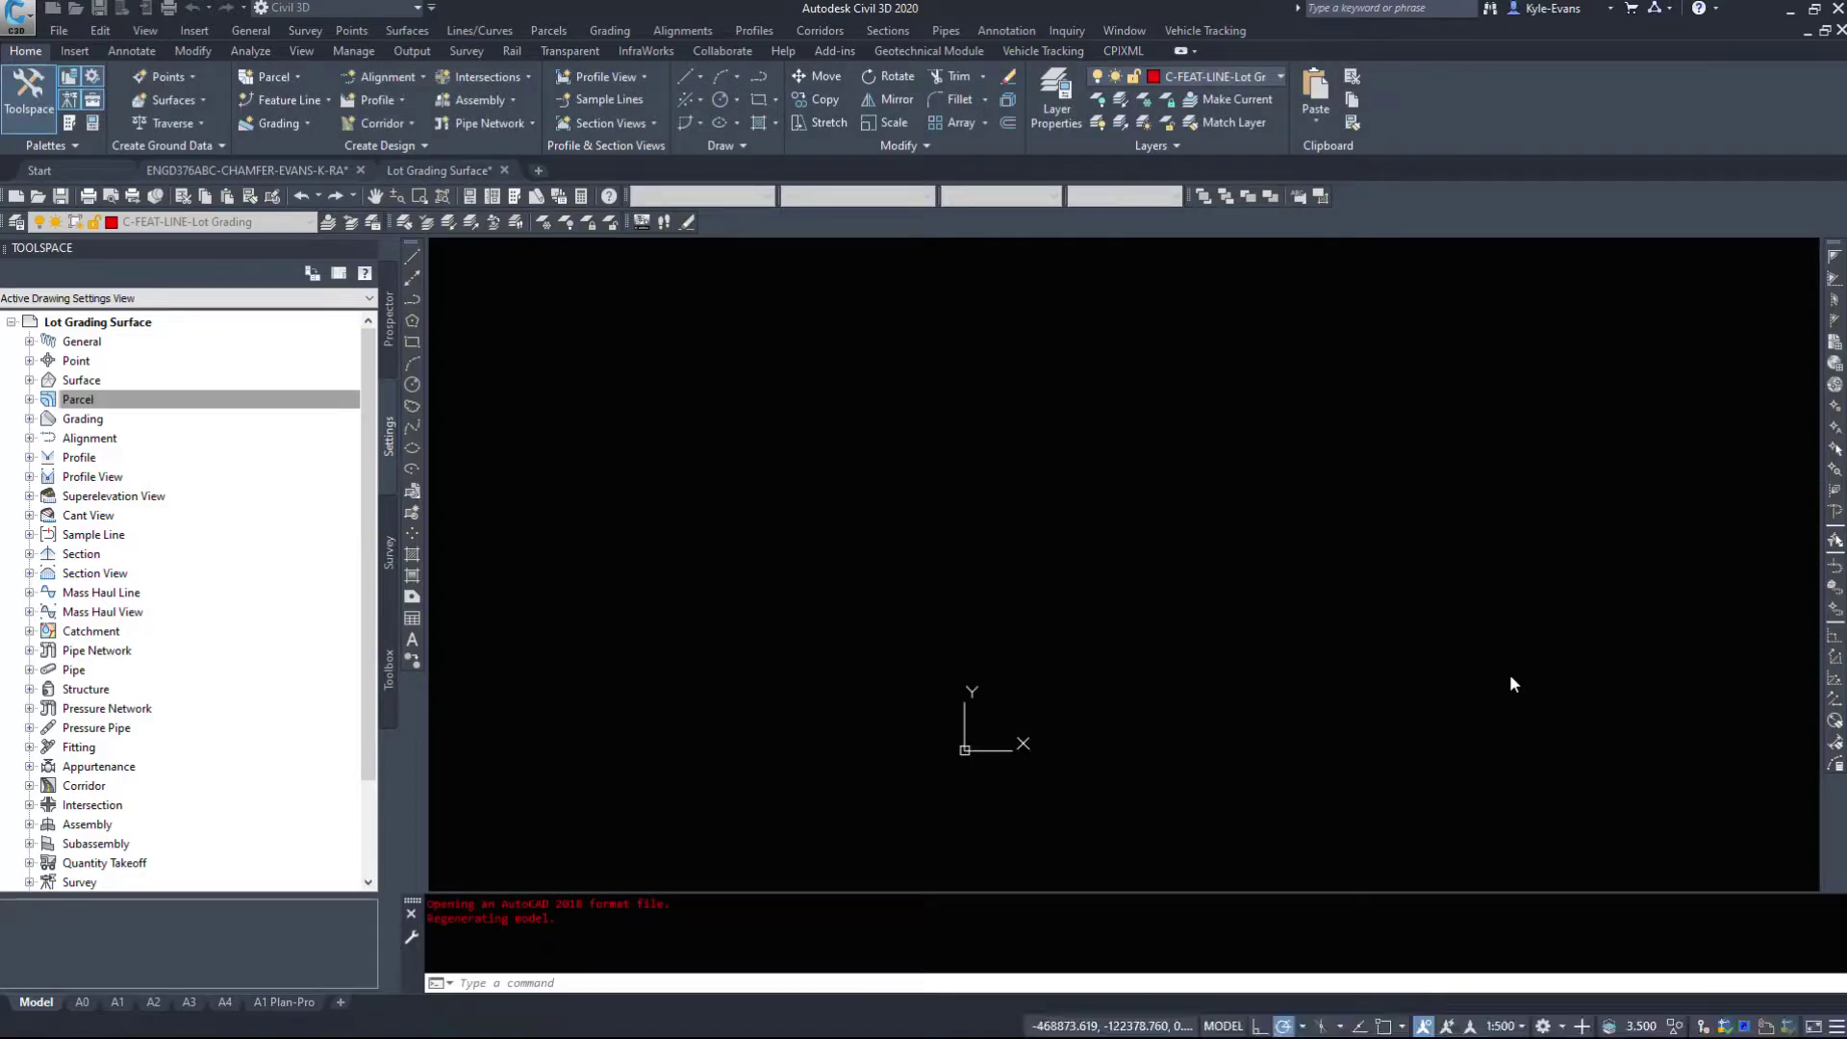
{"action": "key", "text": "Return"}
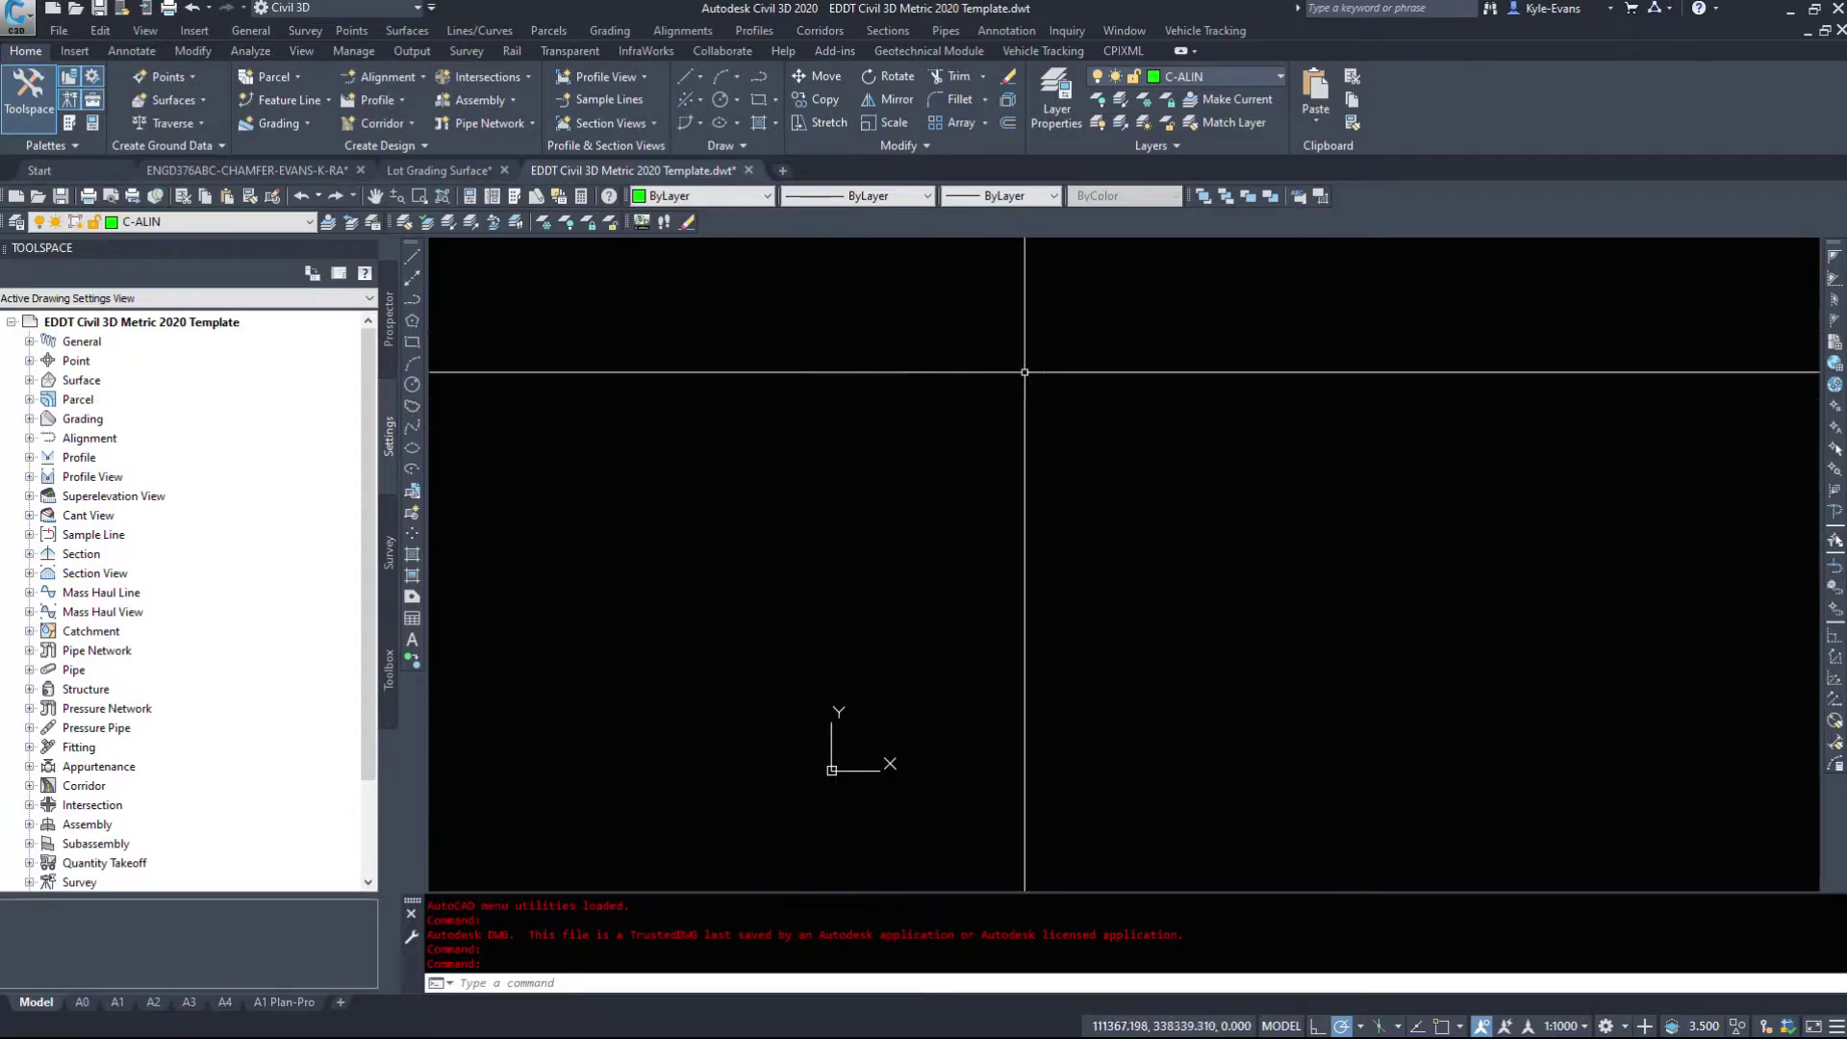
Browse the template's Prospector, checking Point Groups, Alignments and Pipe Networks.
{"action": "left_click", "coordinate": [664, 762]}
{"action": "left_click", "coordinate": [1713, 256]}
{"action": "left_click", "coordinate": [1712, 255]}
{"action": "left_click", "coordinate": [1064, 577]}
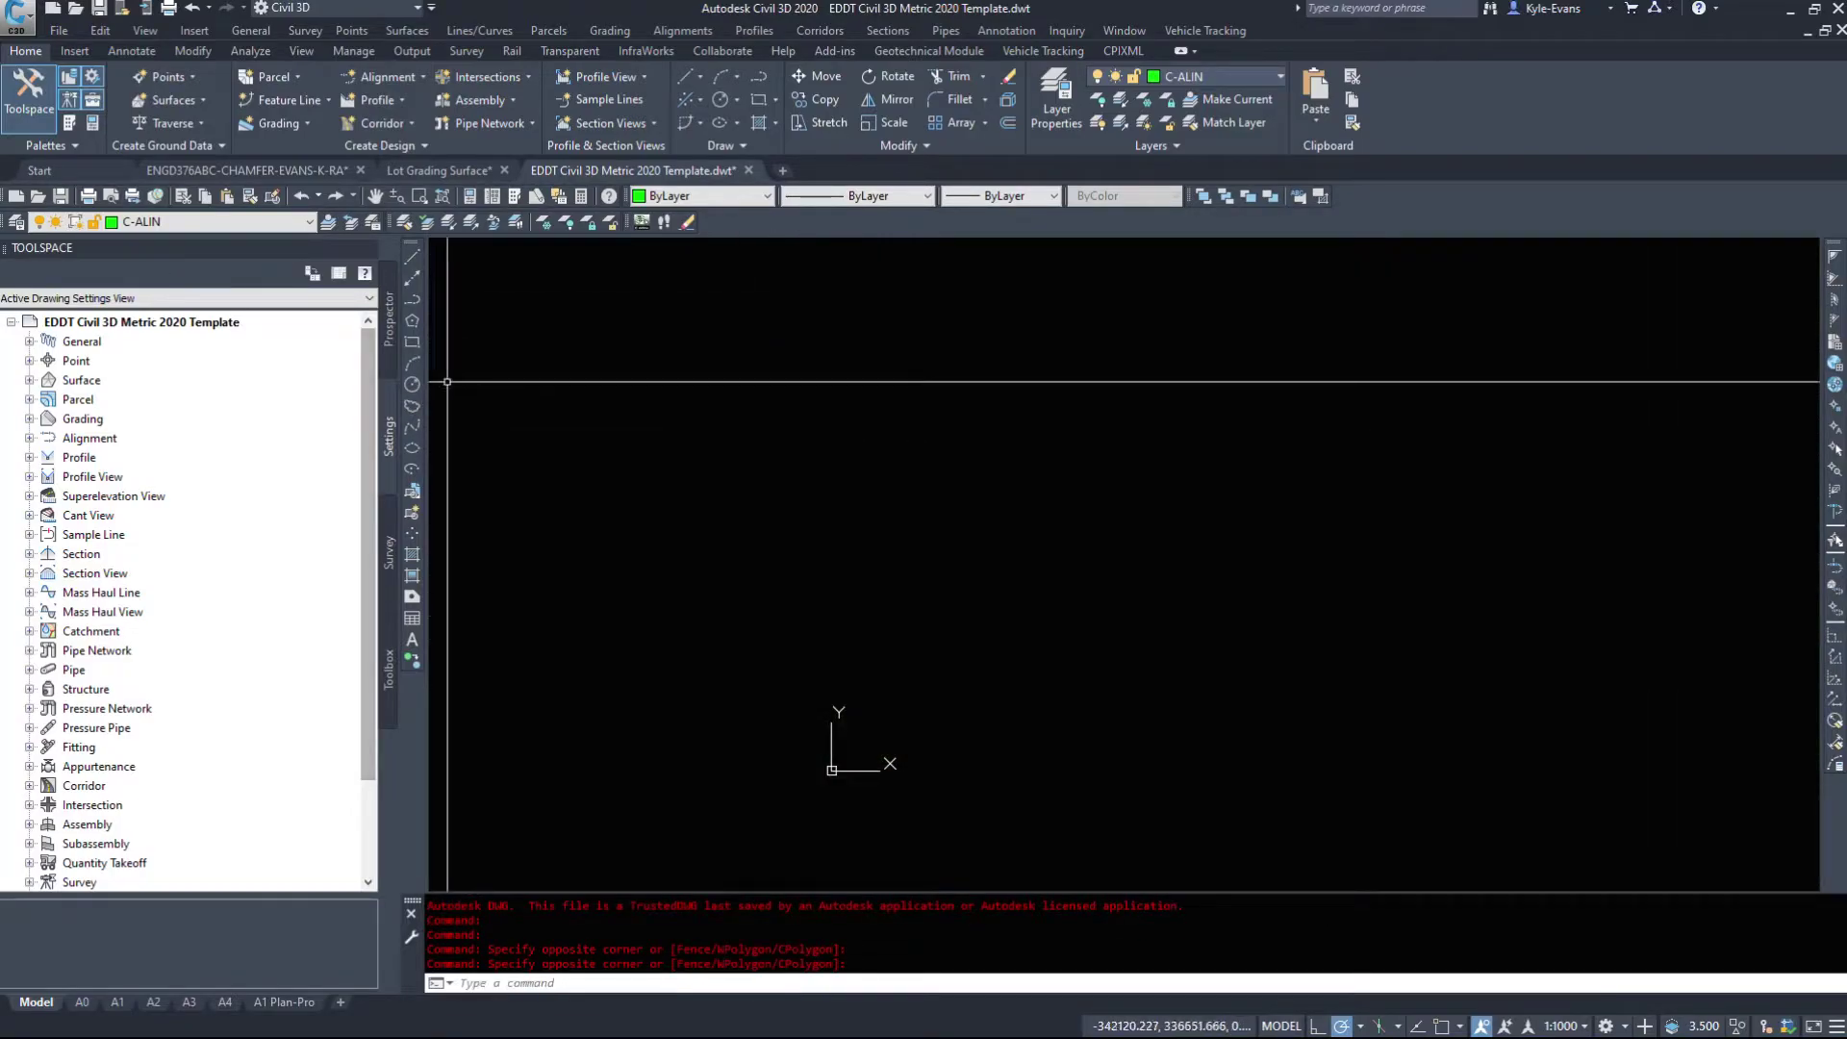
{"action": "left_click", "coordinate": [387, 327]}
{"action": "left_click", "coordinate": [28, 361]}
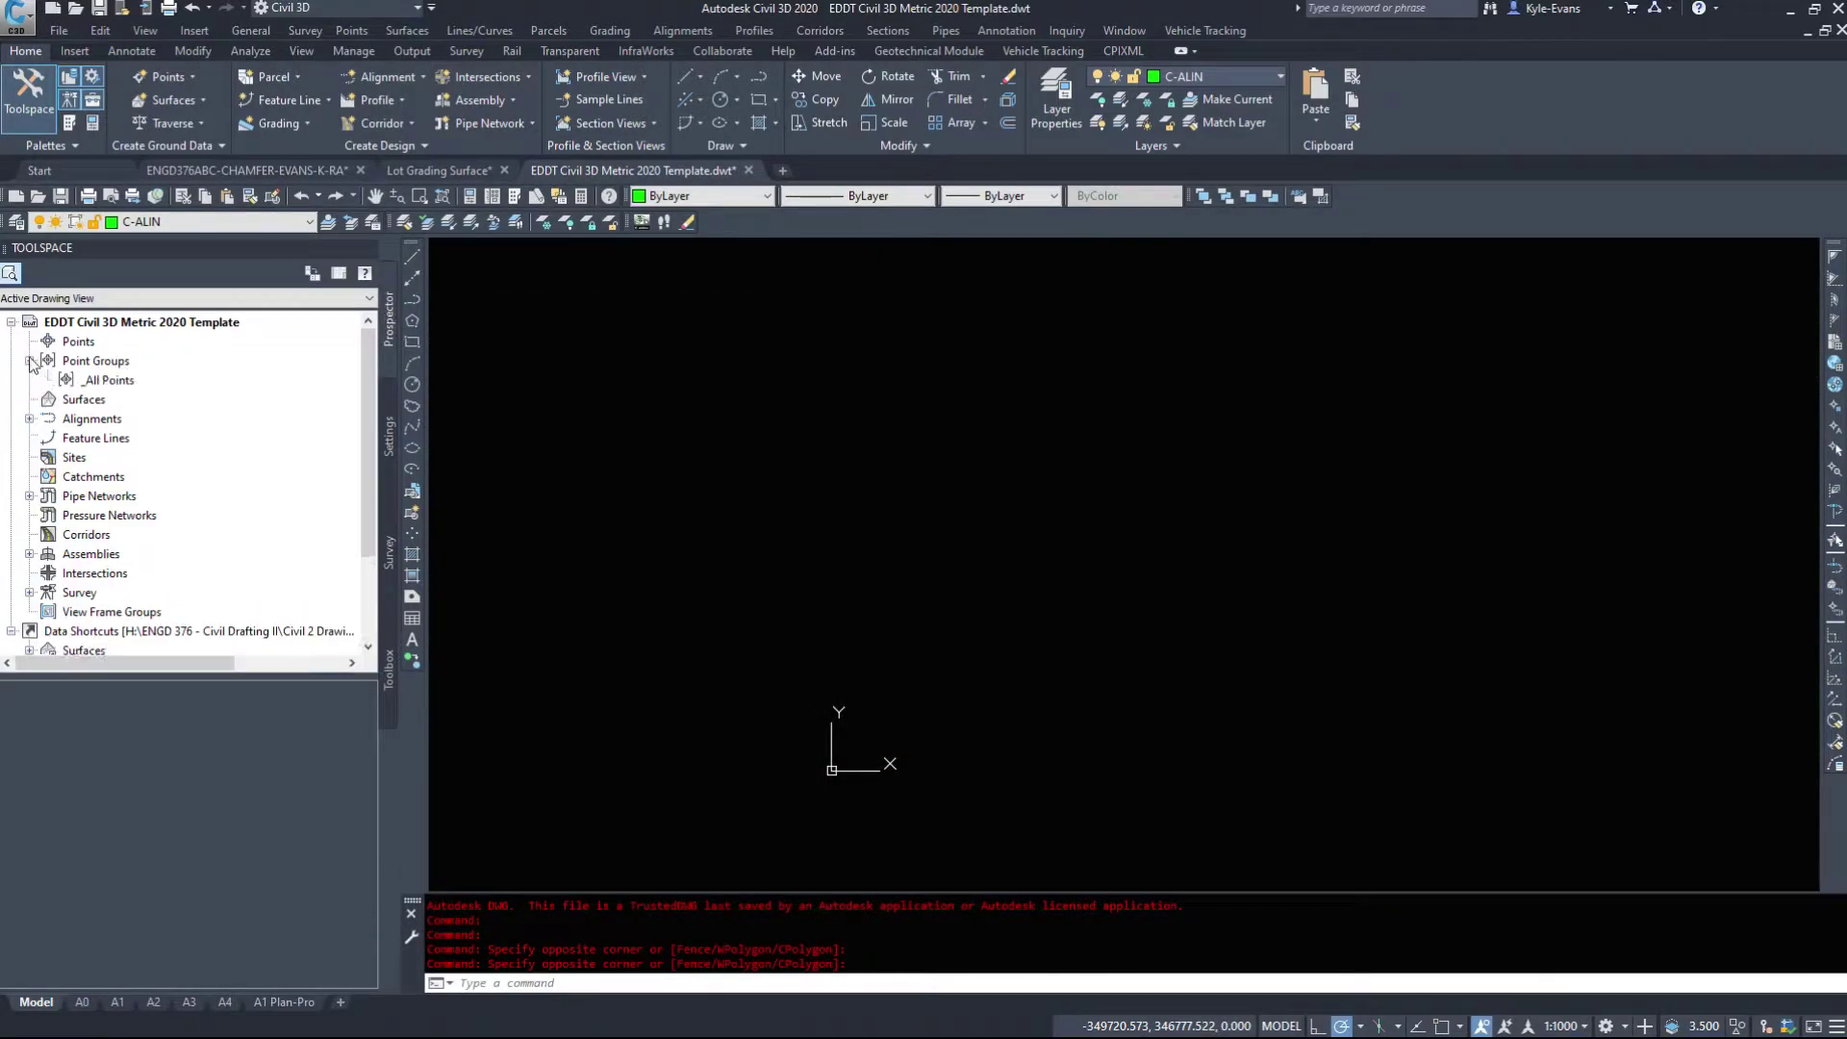
{"action": "left_click", "coordinate": [29, 360]}
{"action": "left_click", "coordinate": [28, 399]}
{"action": "left_click", "coordinate": [29, 399]}
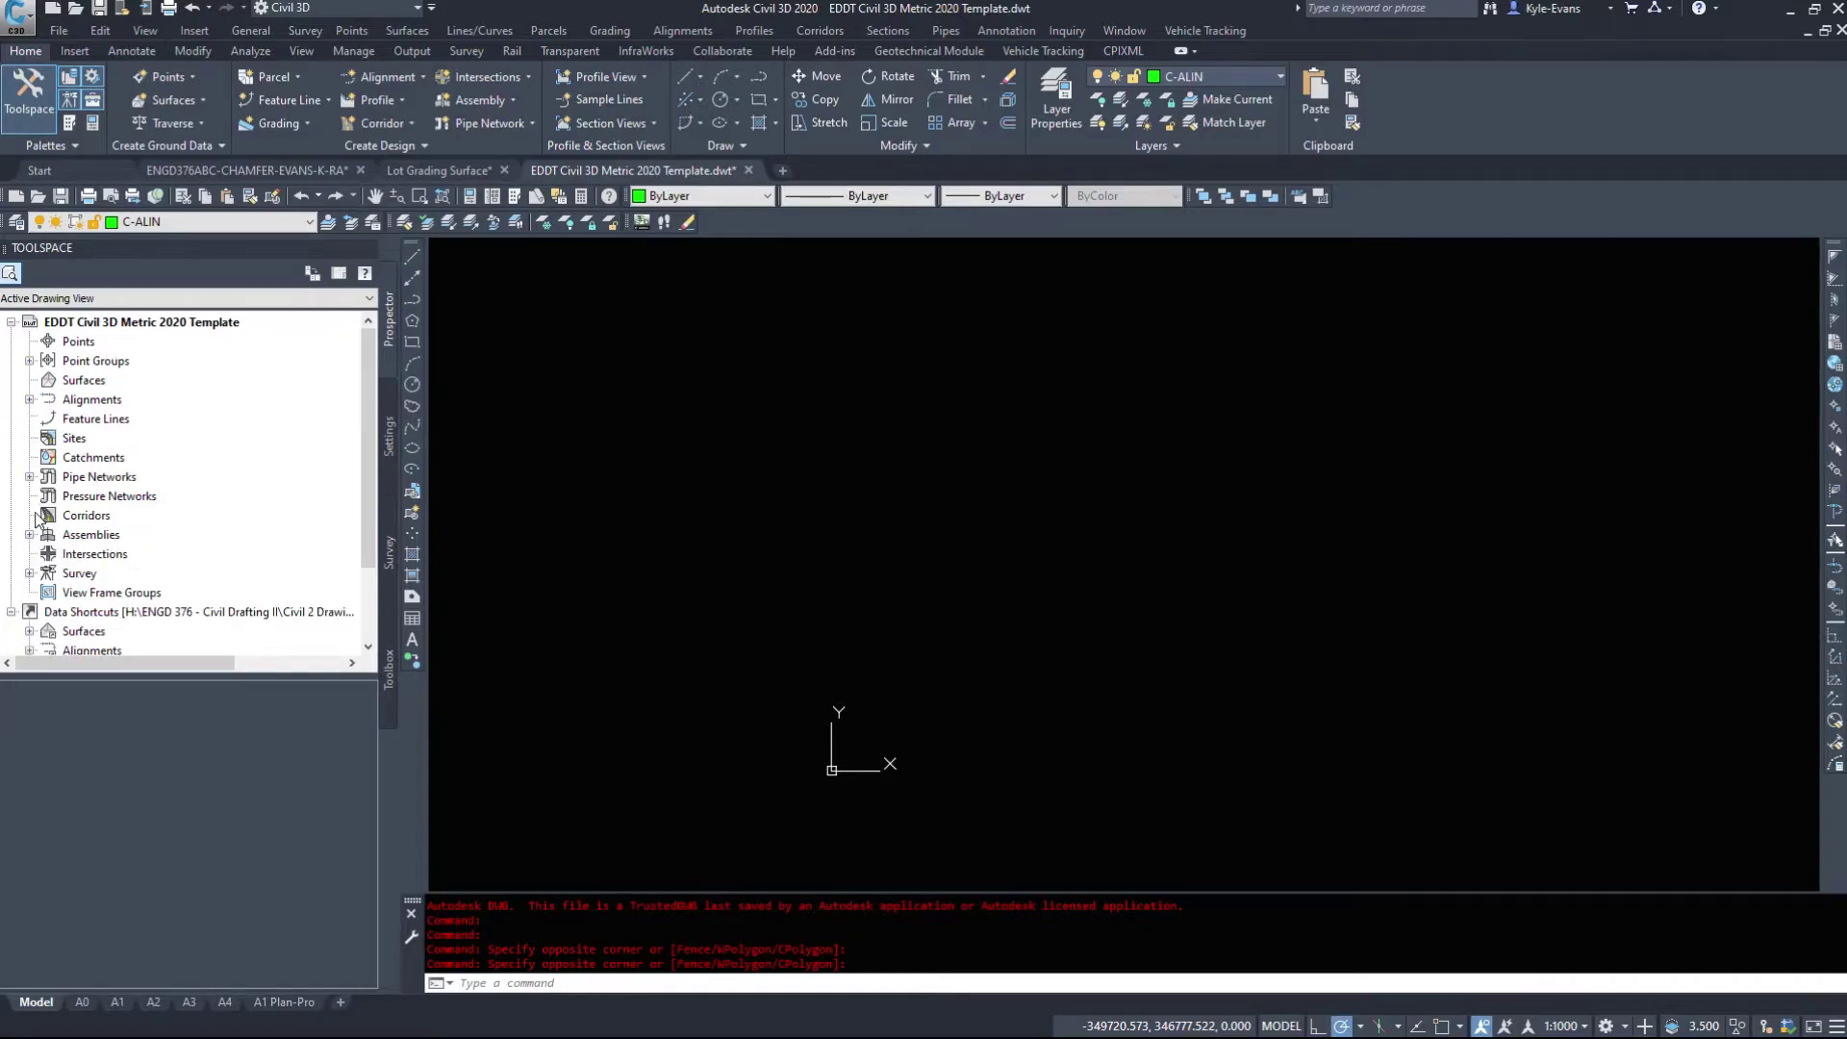
{"action": "left_click", "coordinate": [29, 476]}
{"action": "left_click", "coordinate": [29, 476]}
List the template's Multipurpose marker and feature line styles in Settings, then return to Prospector.
{"action": "left_click", "coordinate": [389, 442]}
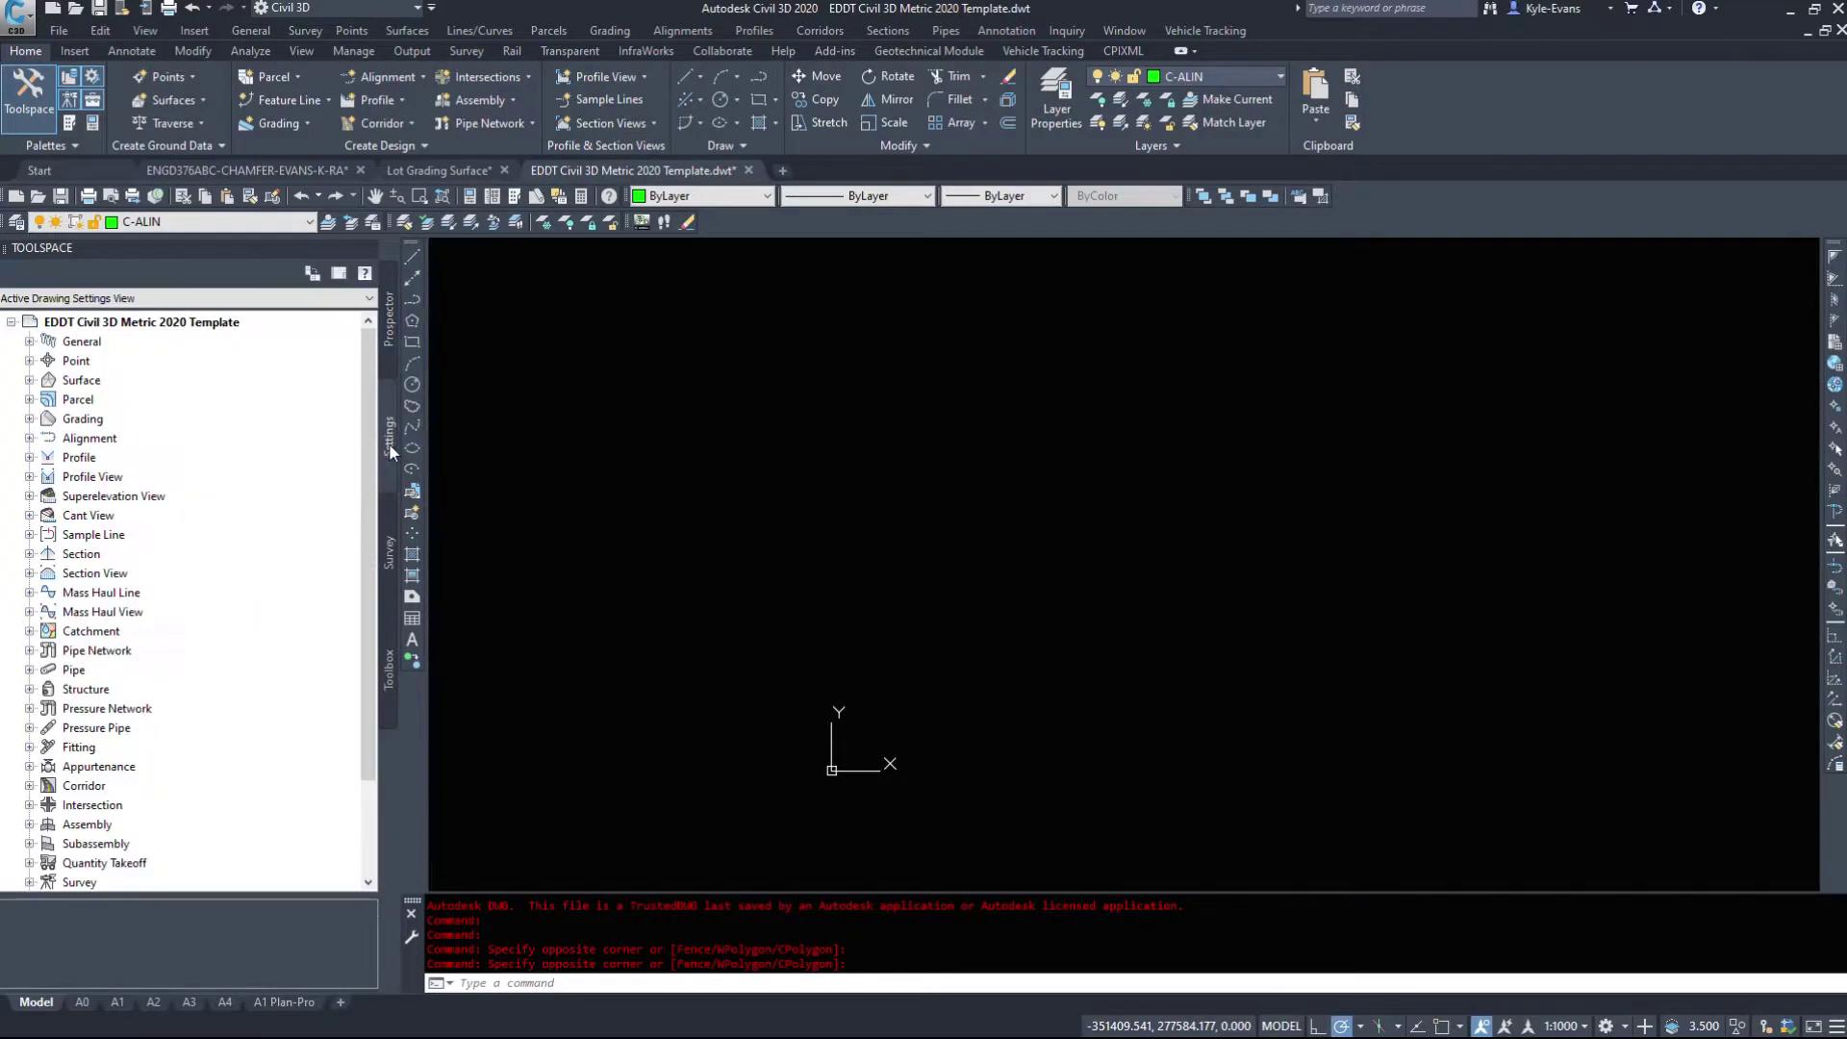
{"action": "left_click", "coordinate": [28, 341]}
{"action": "left_click", "coordinate": [130, 361]}
{"action": "left_click", "coordinate": [47, 361]}
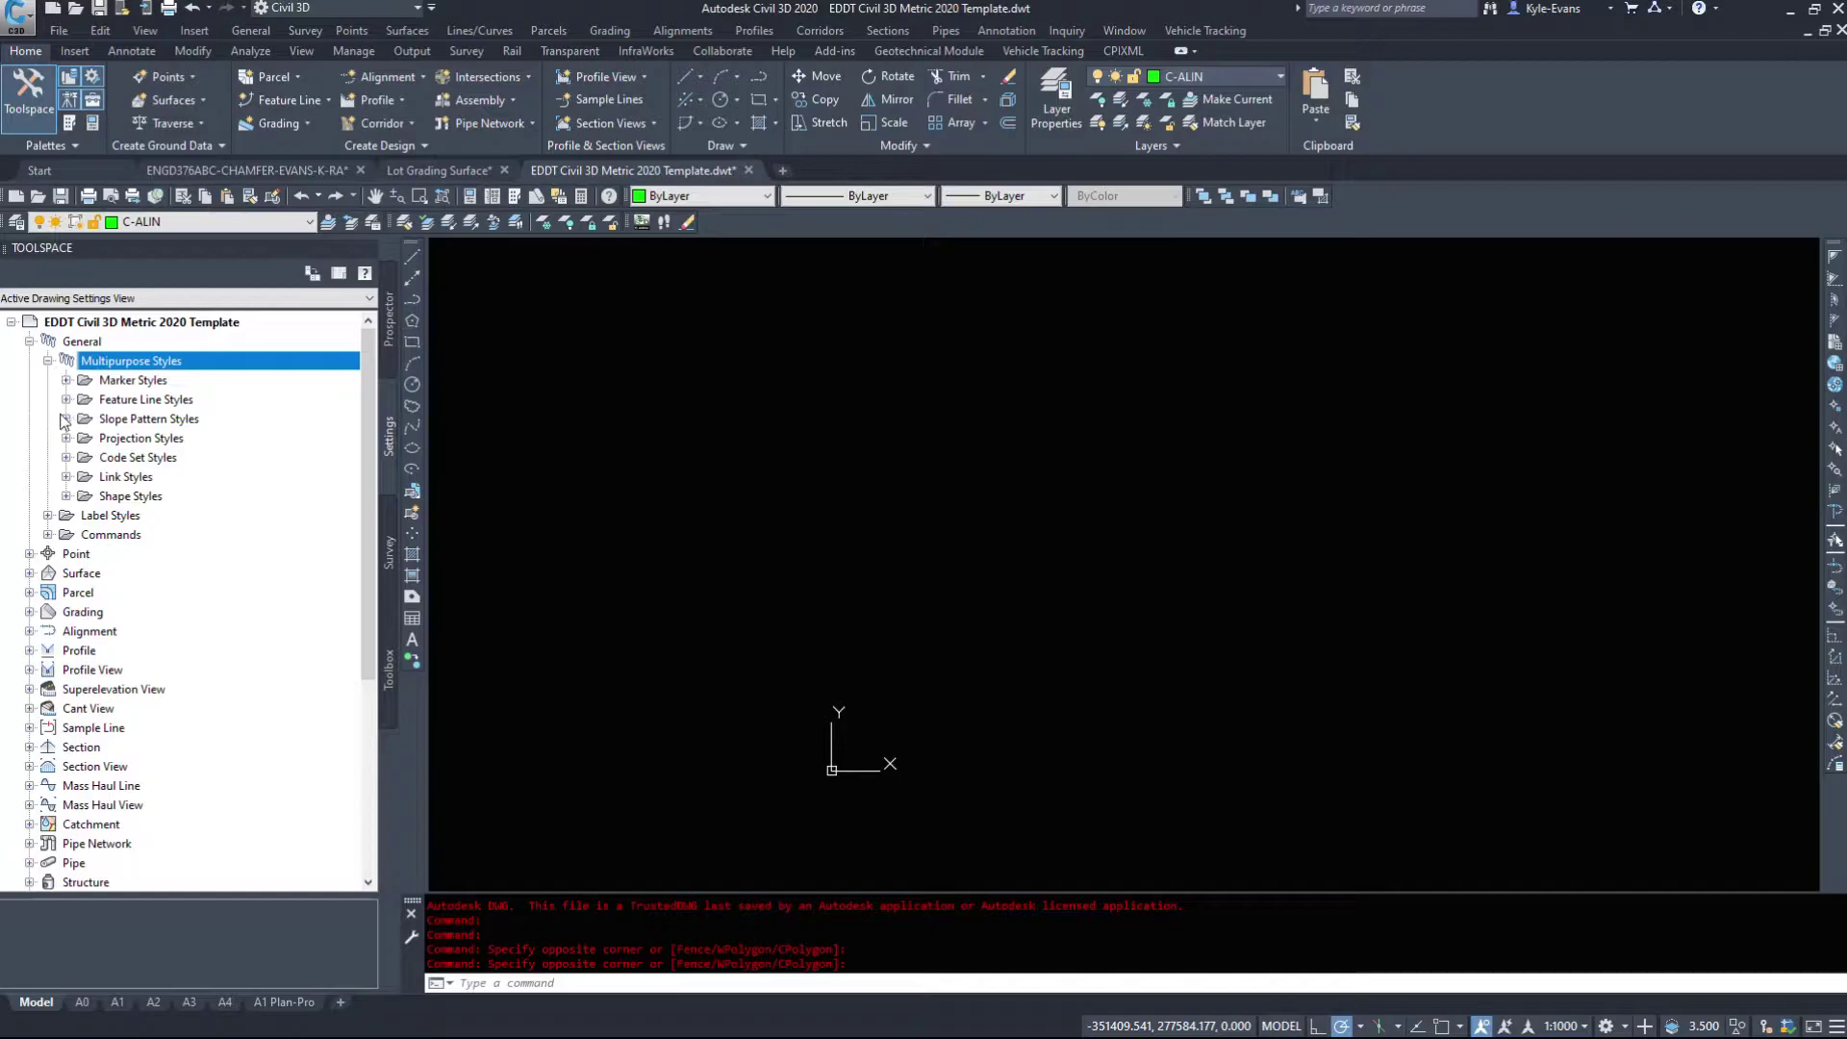
{"action": "left_click", "coordinate": [66, 380]}
{"action": "left_click", "coordinate": [66, 476]}
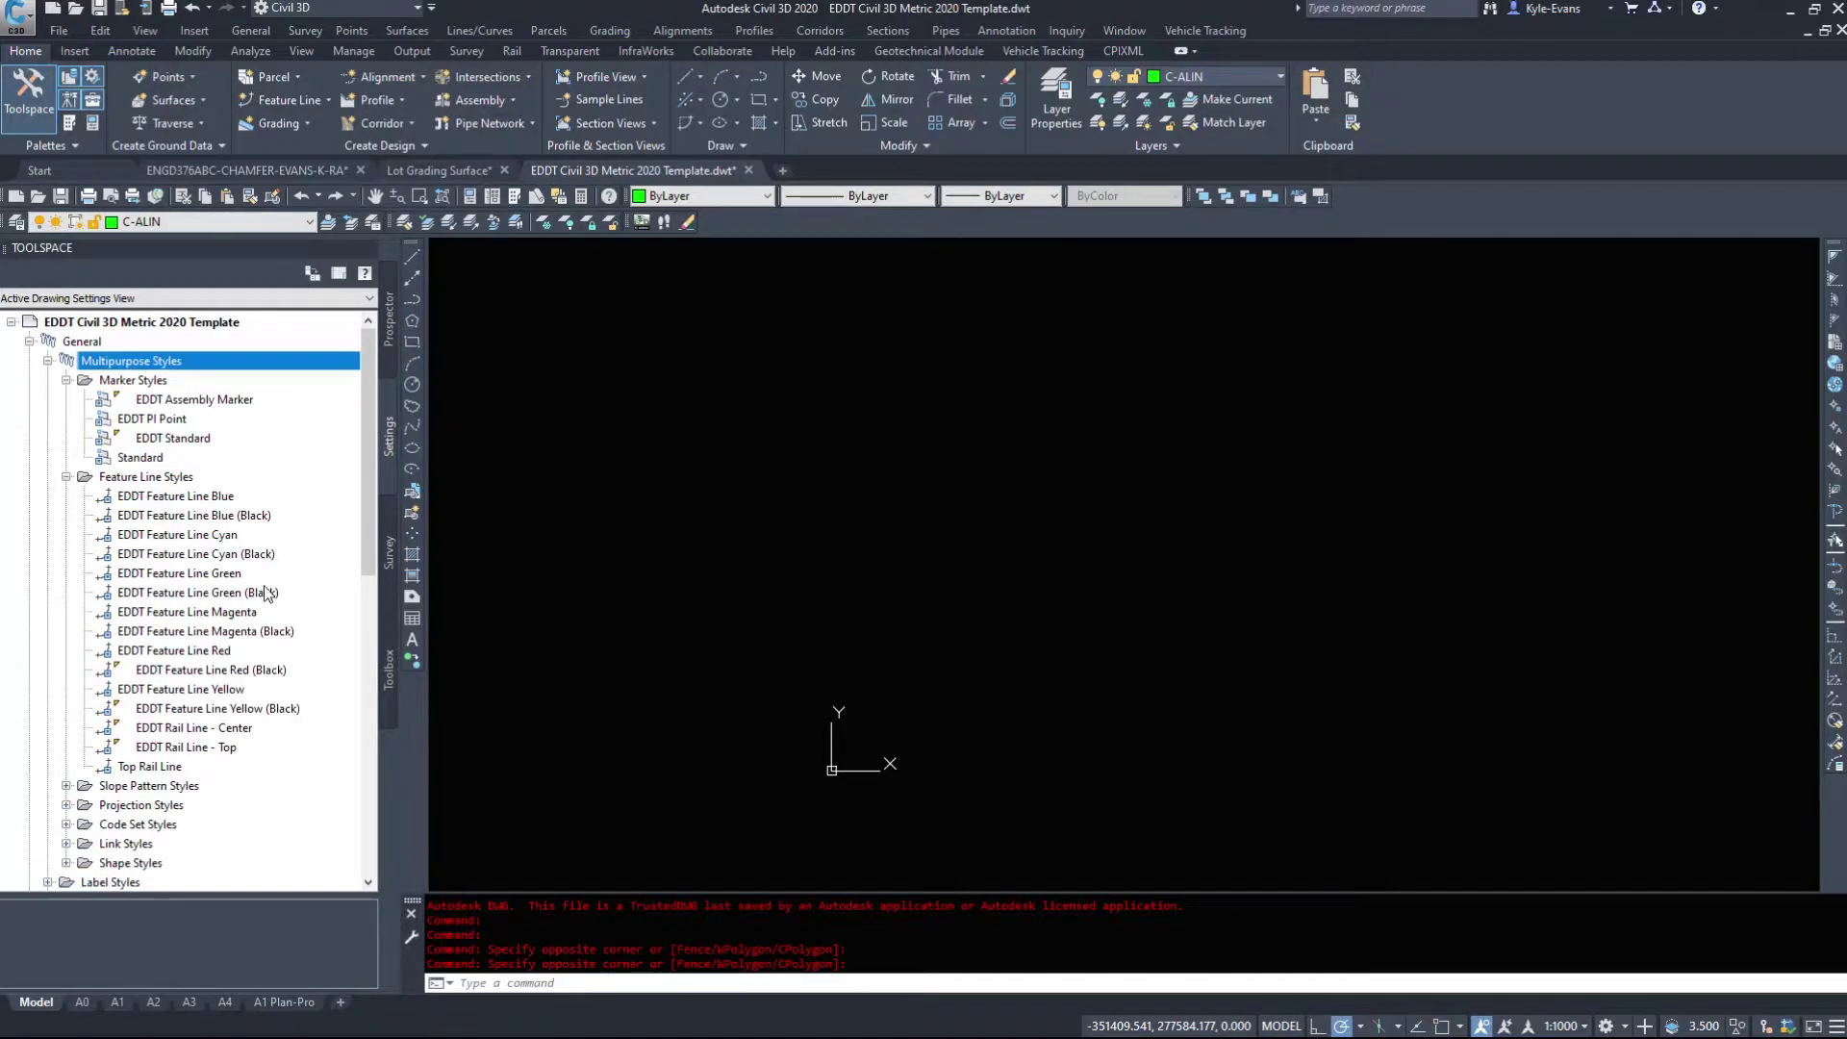
{"action": "scroll", "coordinate": [213, 774], "scroll_direction": "down", "scroll_amount": 1}
{"action": "scroll", "coordinate": [334, 705], "scroll_direction": "up", "scroll_amount": 1}
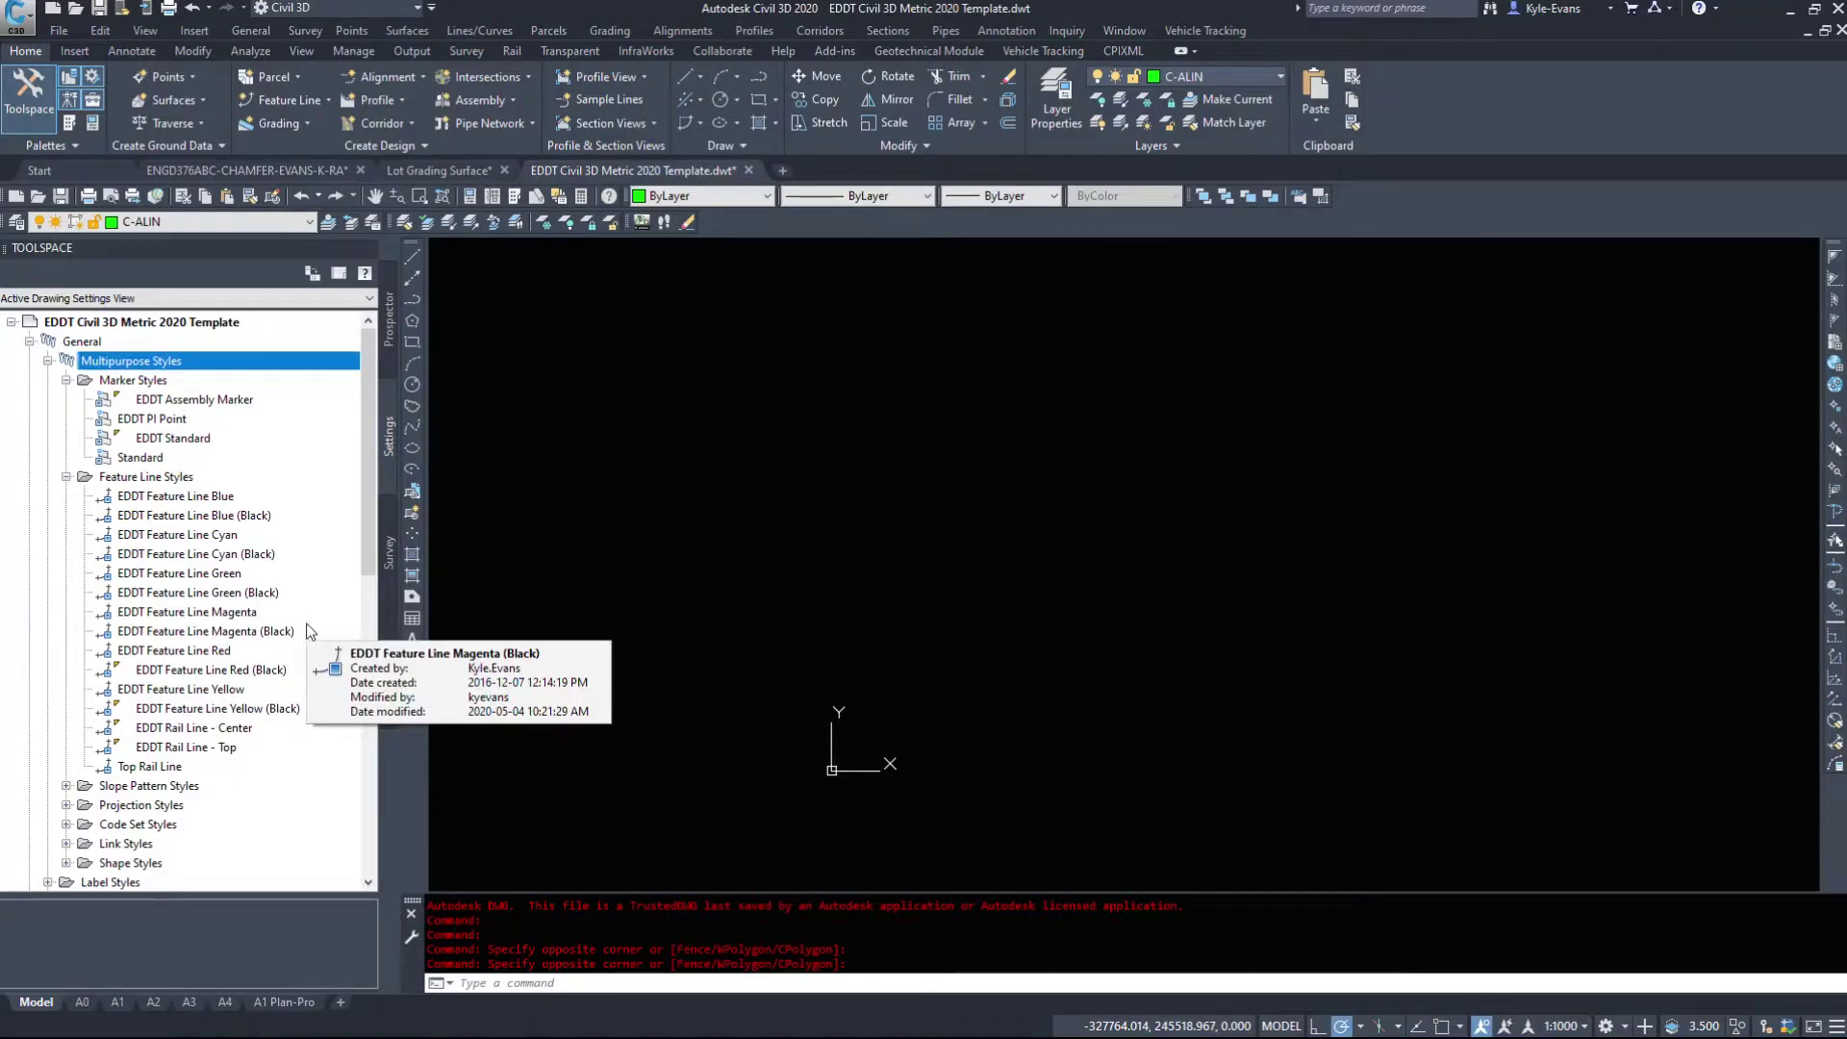
{"action": "left_click", "coordinate": [391, 308]}
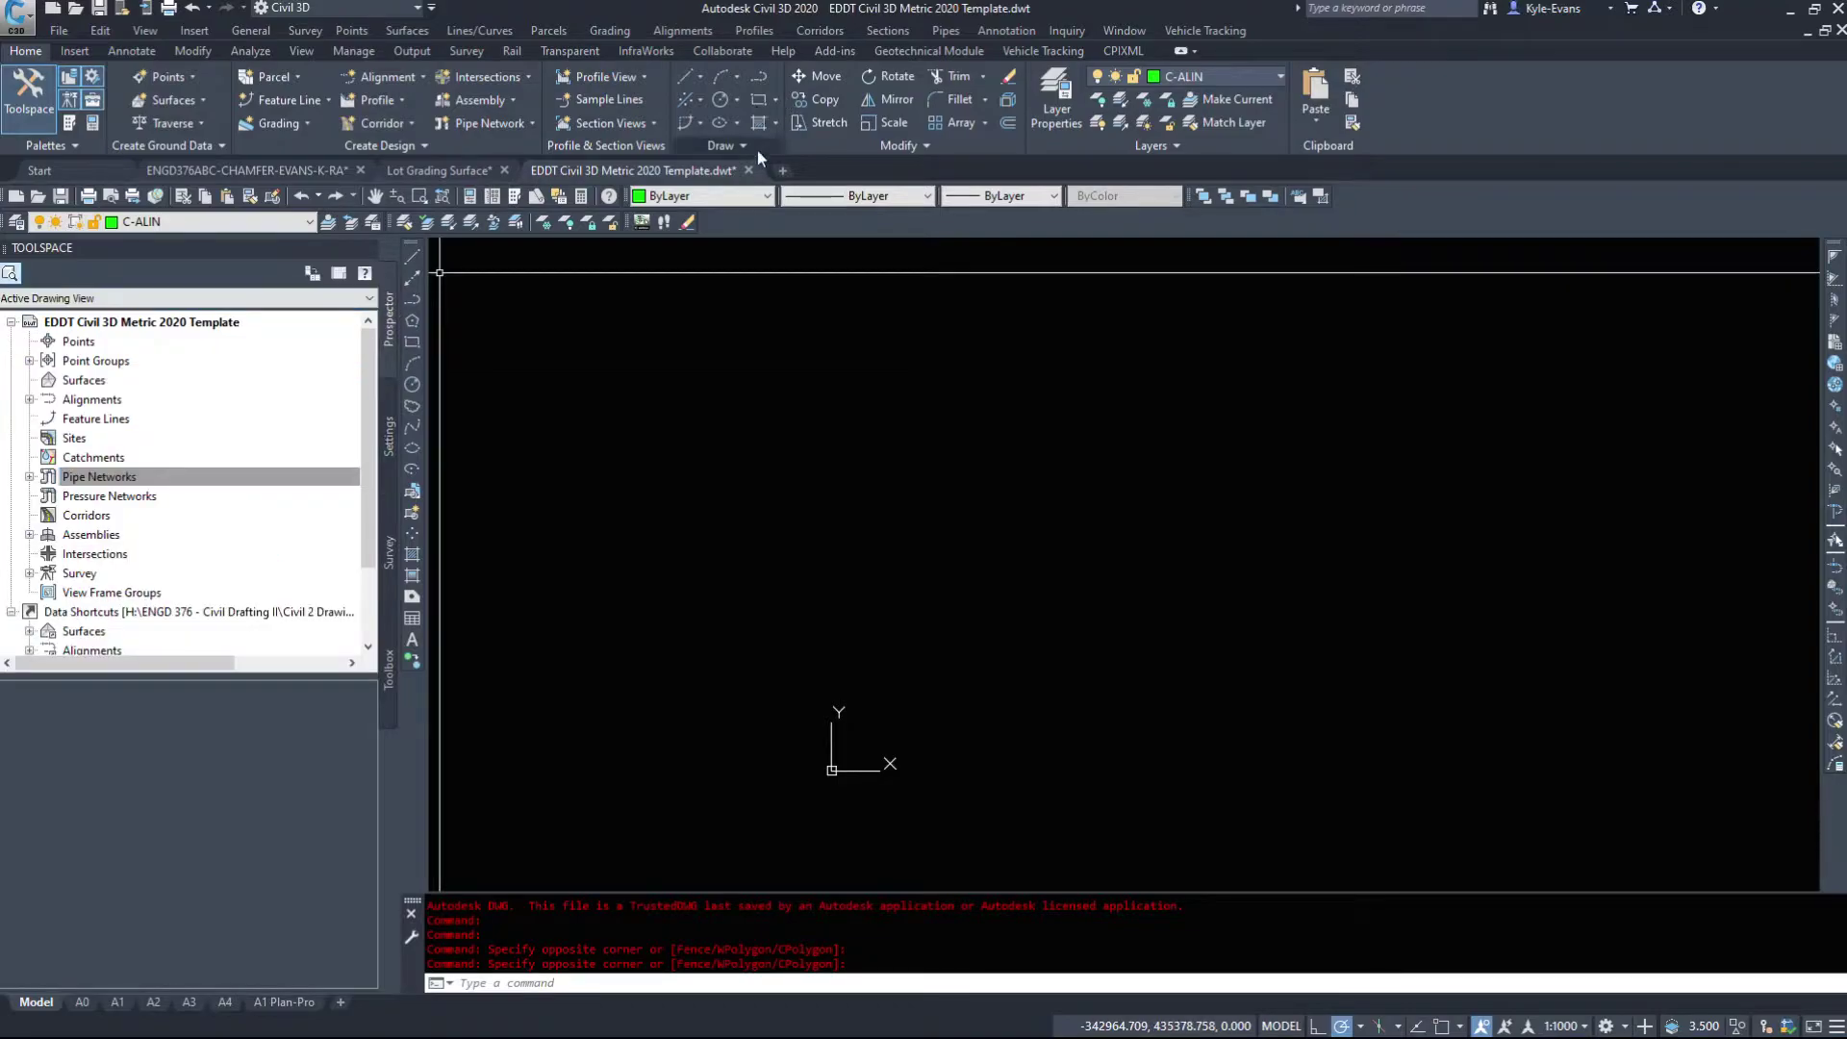
Close the template without saving and expand Drawing2's General > Multipurpose Styles in Settings.
{"action": "left_click", "coordinate": [748, 170]}
{"action": "left_click", "coordinate": [988, 573]}
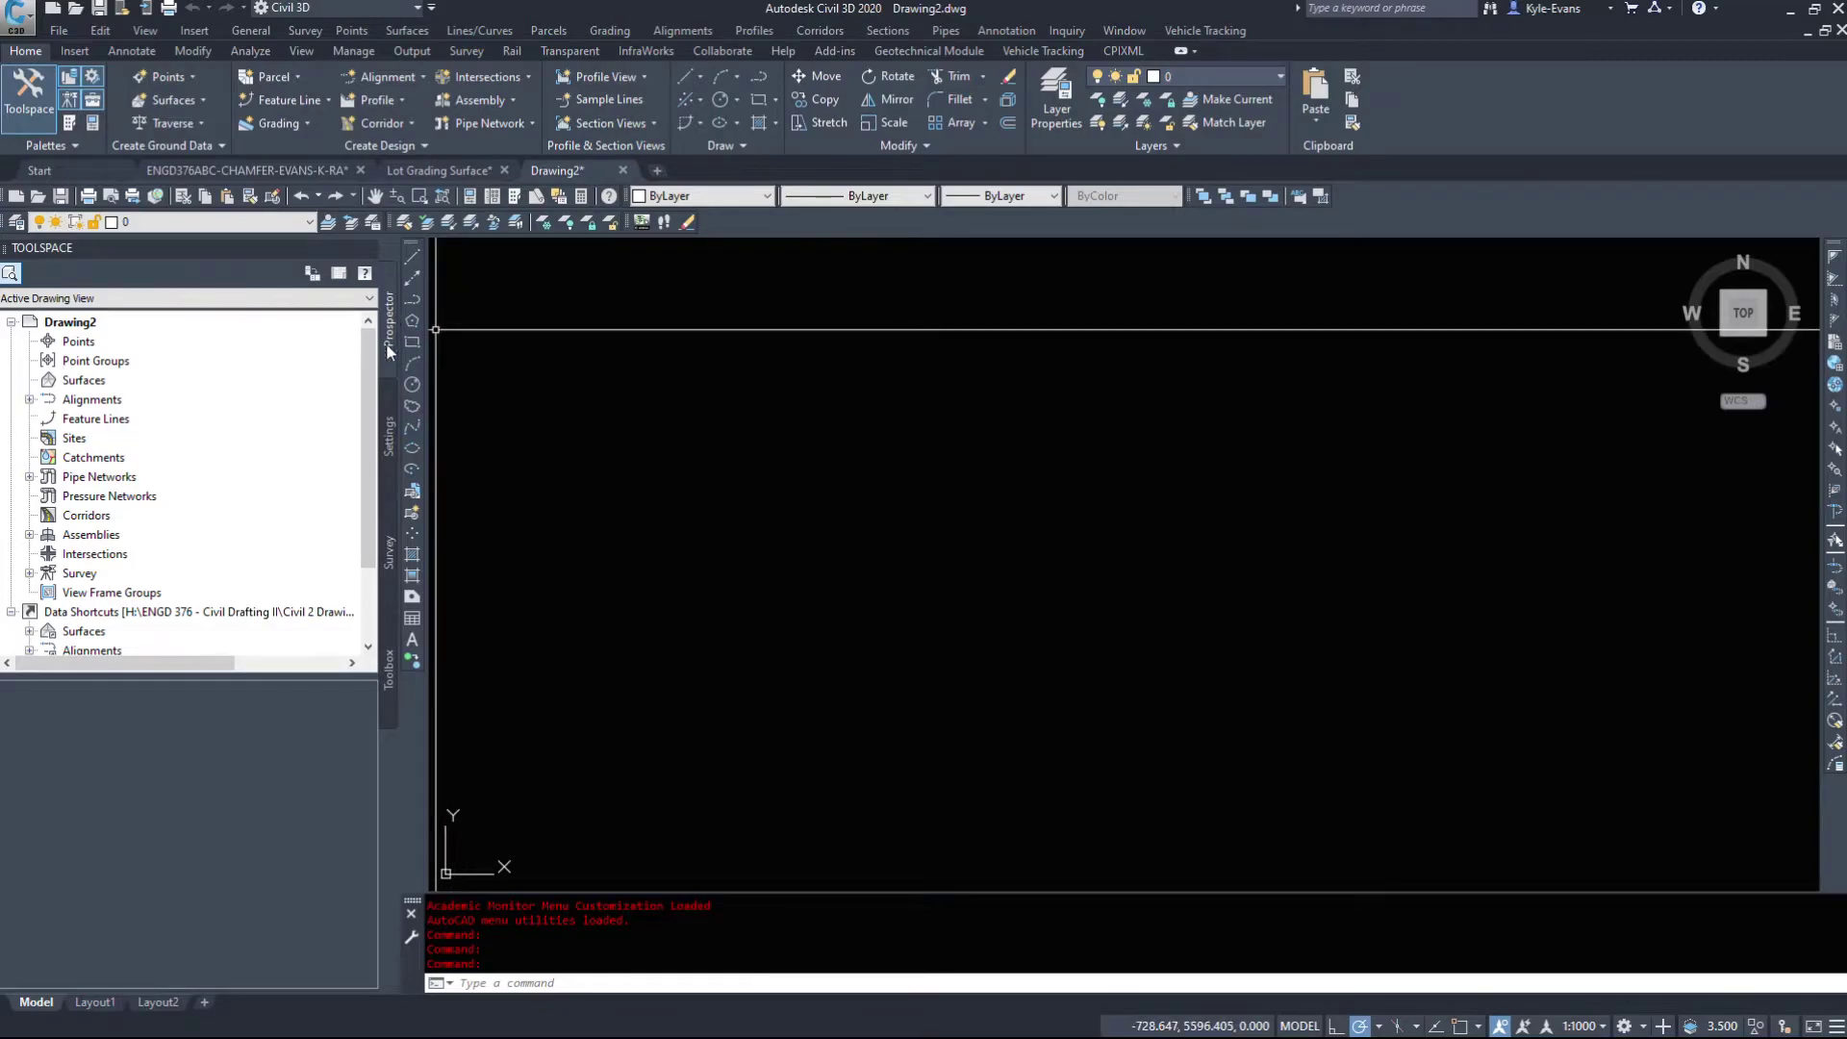
{"action": "left_click", "coordinate": [383, 428]}
{"action": "left_click", "coordinate": [29, 341]}
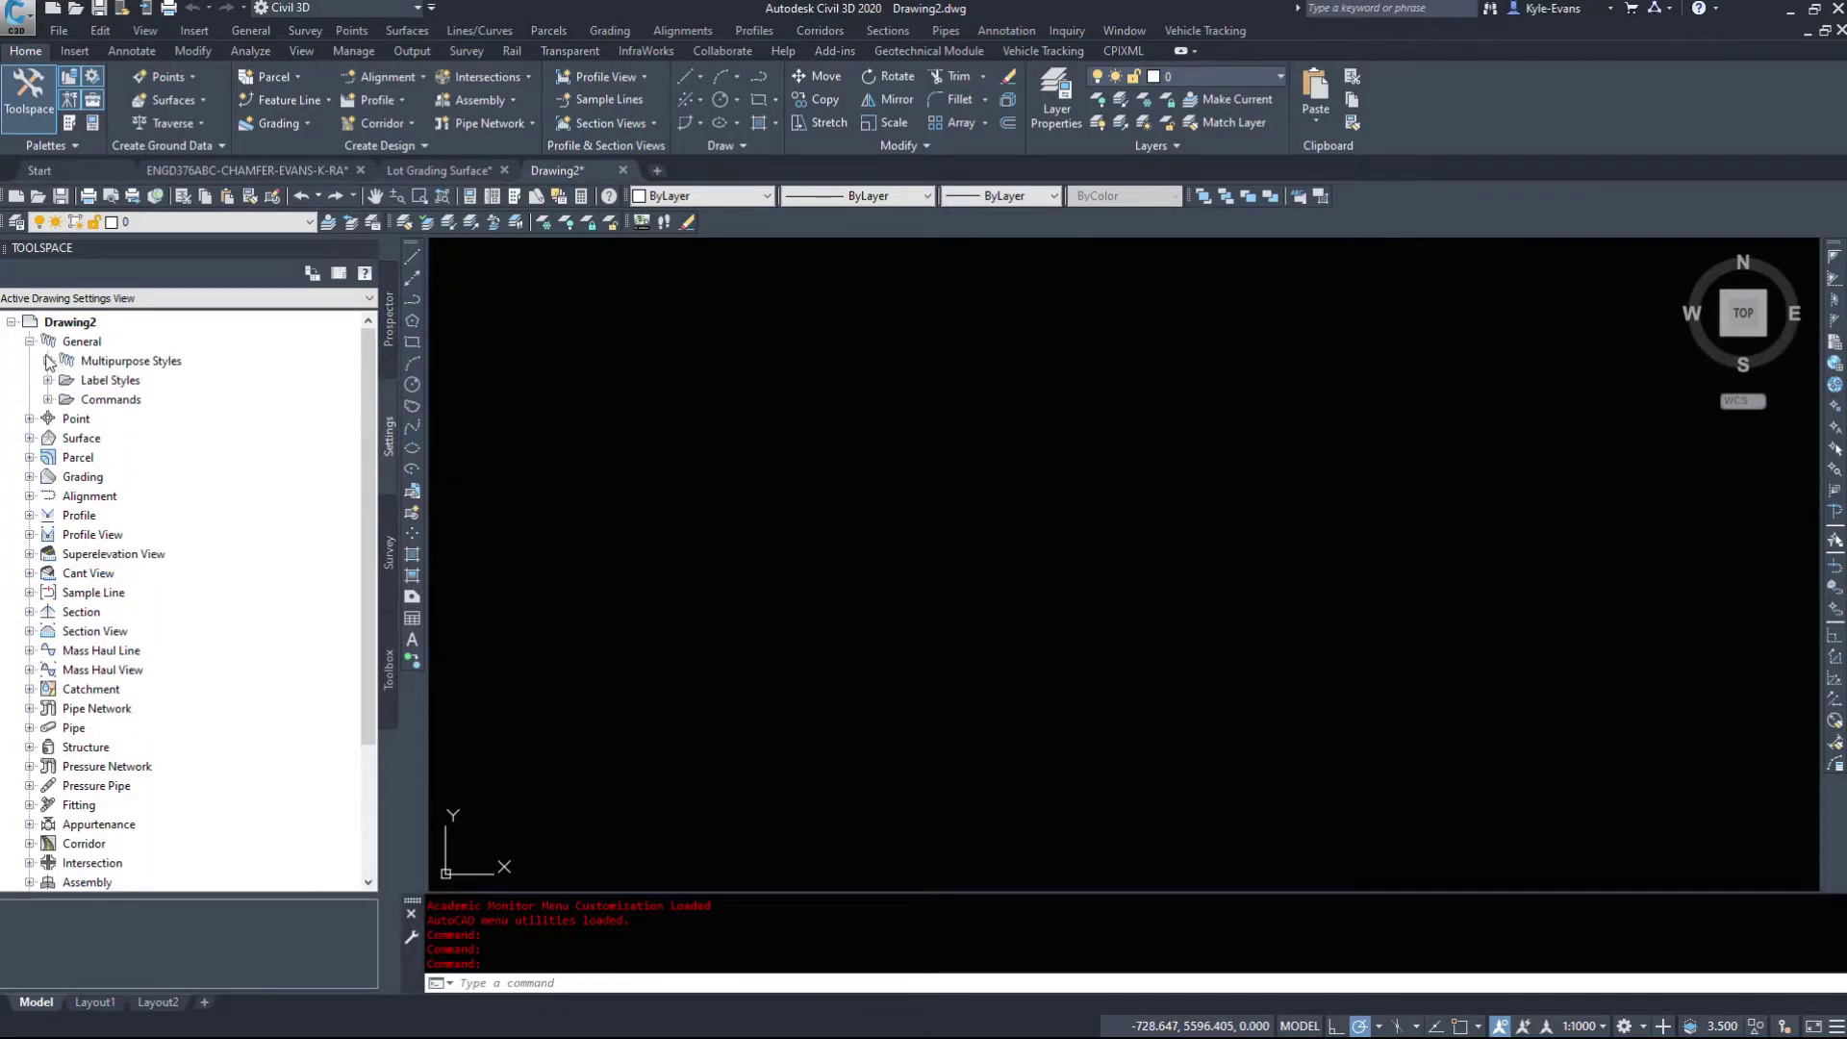
{"action": "left_click", "coordinate": [47, 361]}
{"action": "left_click", "coordinate": [65, 380]}
List Drawing2's feature line styles and slope pattern styles.
{"action": "scroll", "coordinate": [141, 412], "scroll_direction": "down", "scroll_amount": 15}
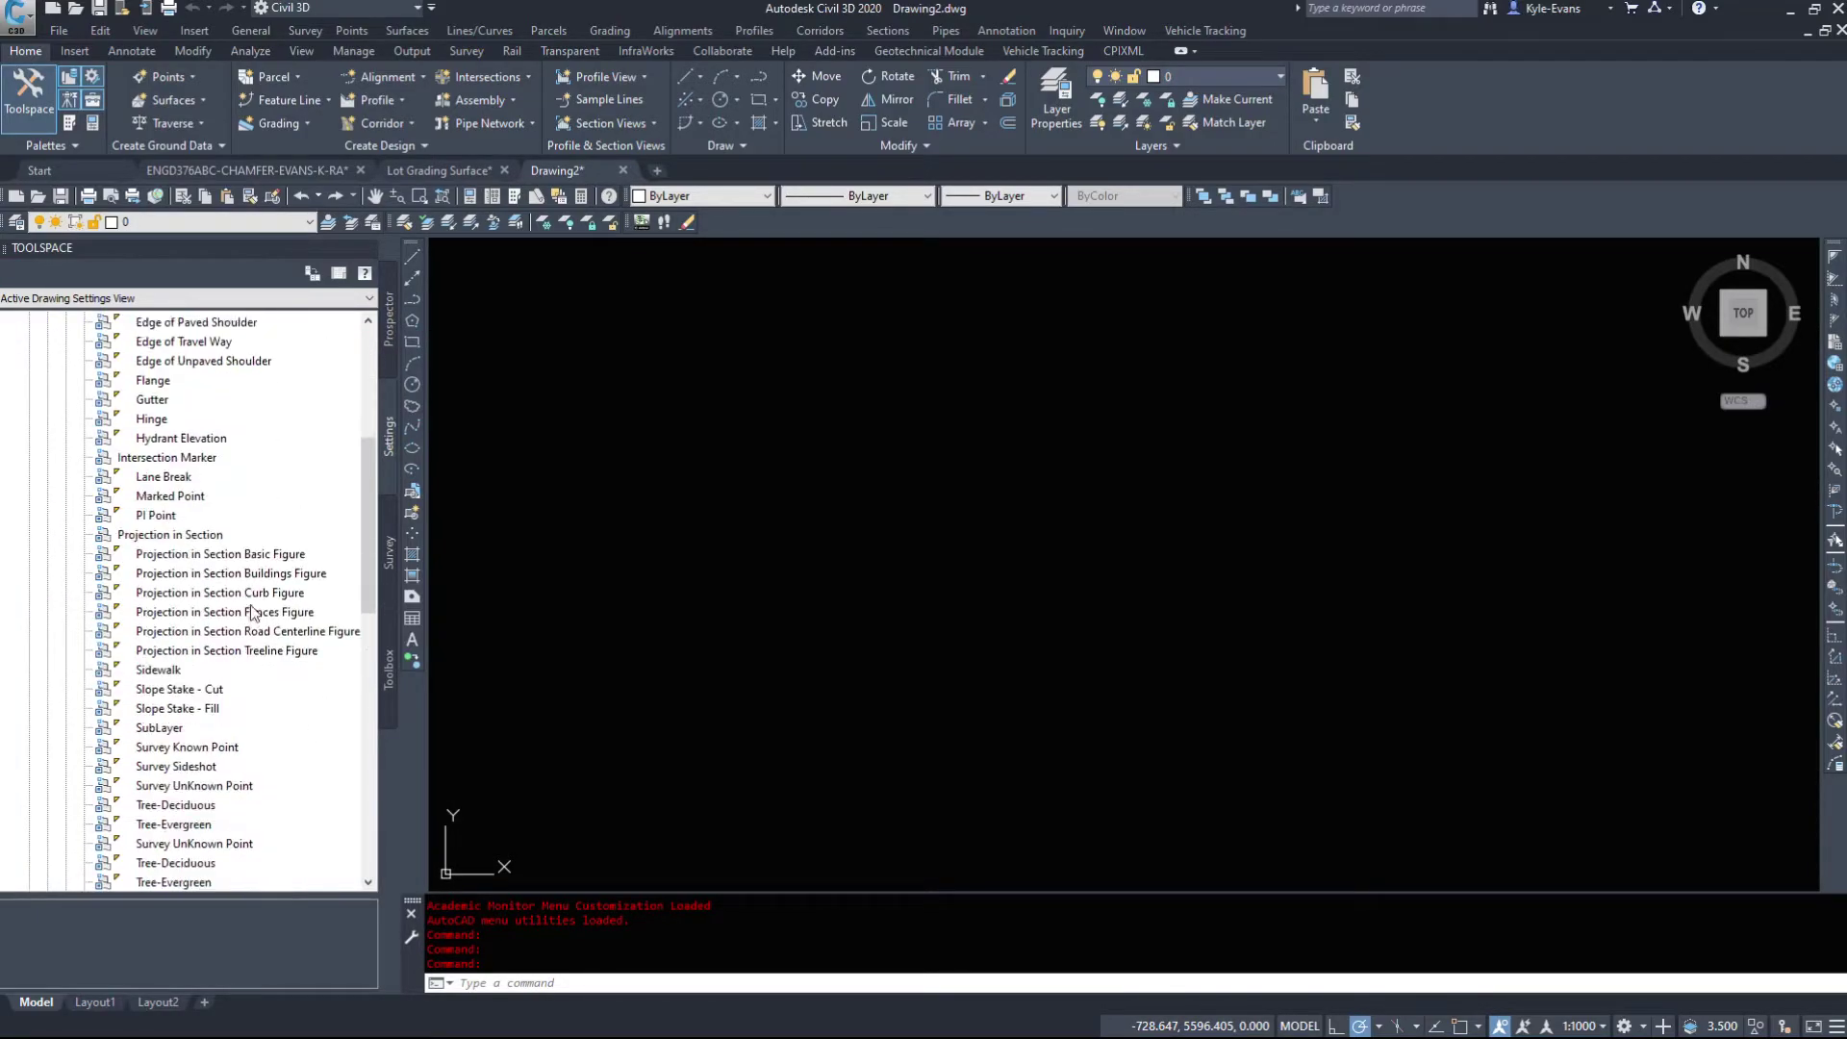
{"action": "left_click", "coordinate": [66, 399]}
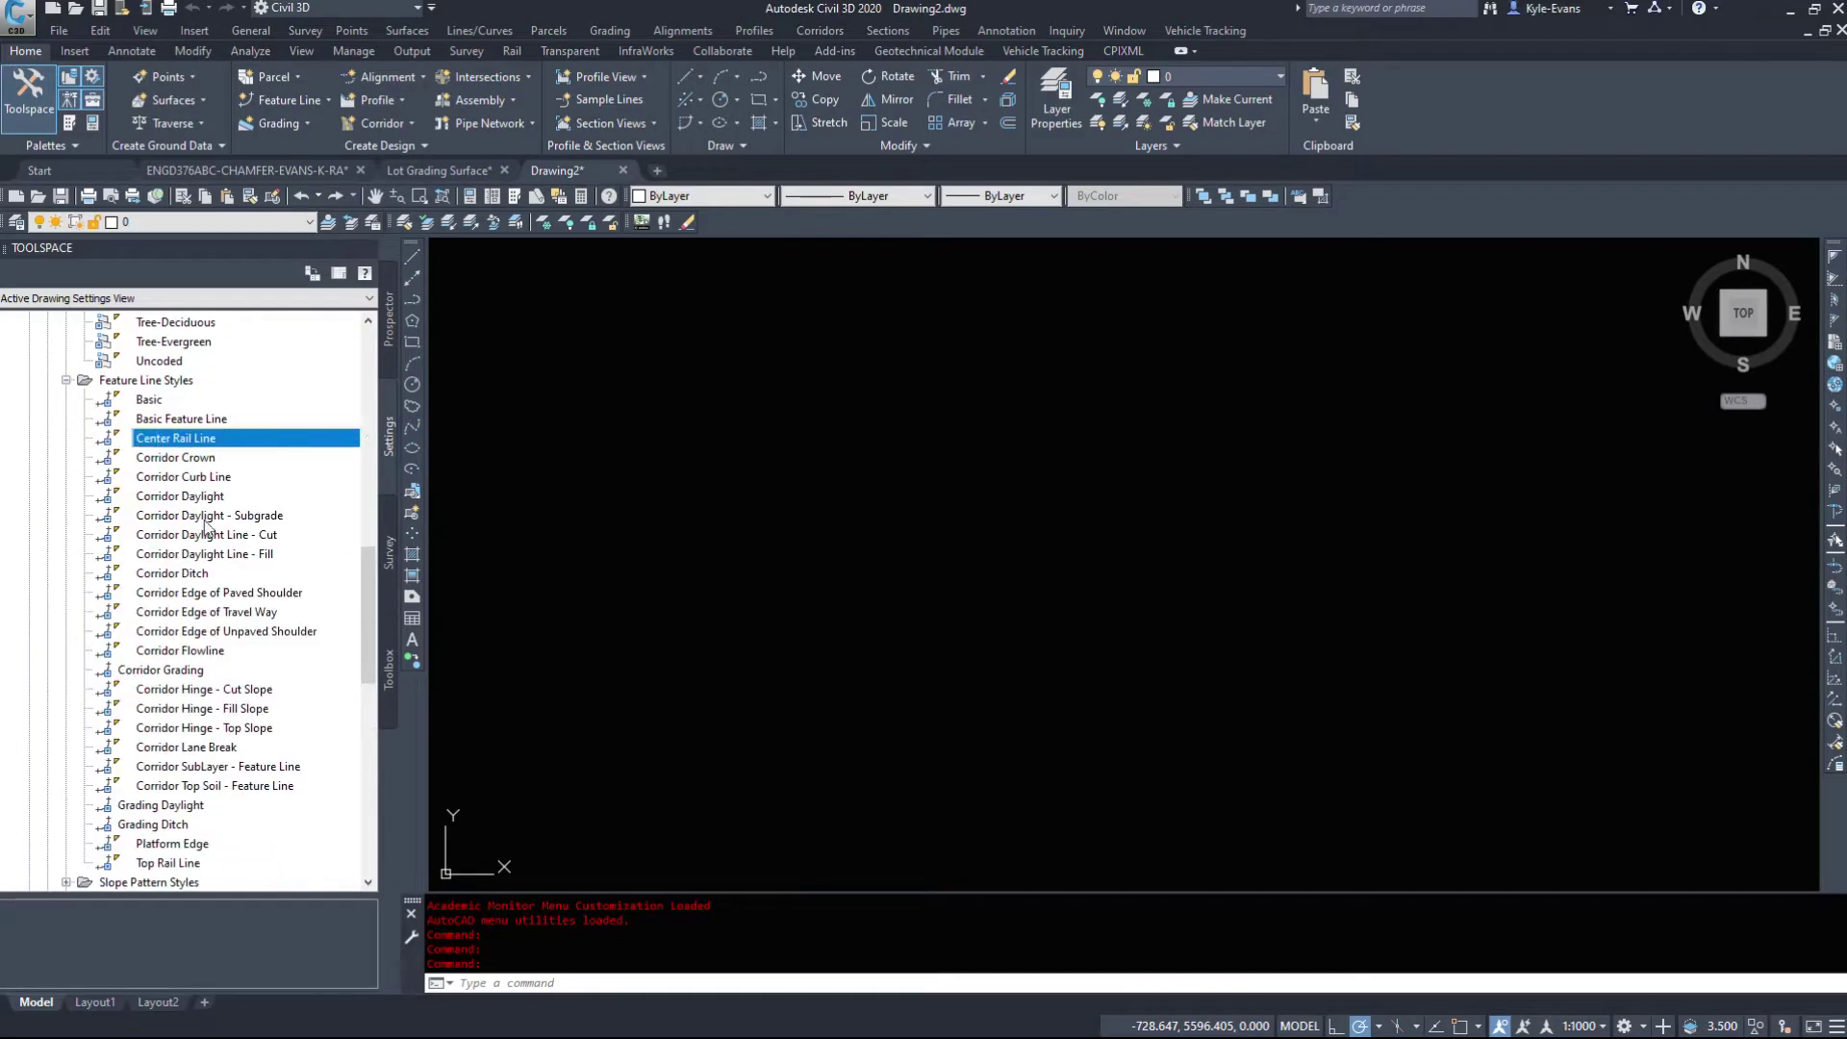
{"action": "scroll", "coordinate": [207, 529], "scroll_direction": "down", "scroll_amount": 4}
{"action": "left_click", "coordinate": [65, 650]}
{"action": "scroll", "coordinate": [154, 679], "scroll_direction": "down", "scroll_amount": 5}
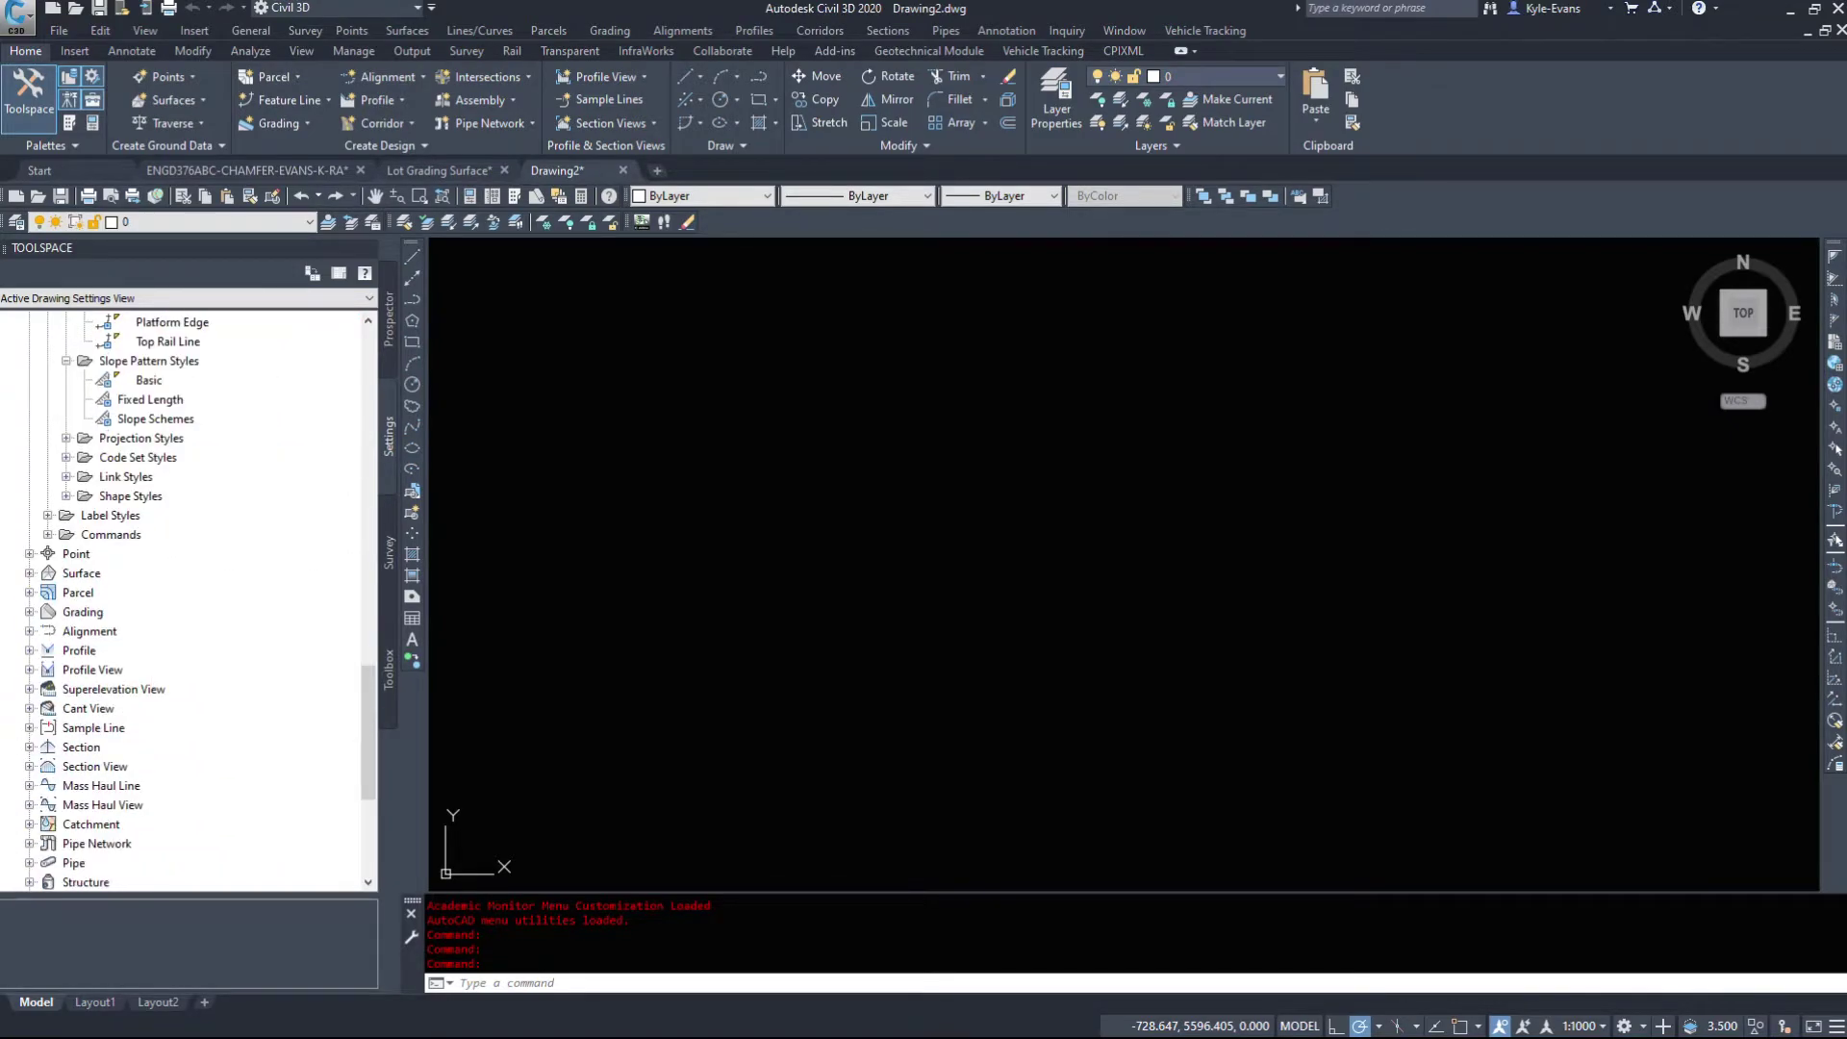
{"action": "scroll", "coordinate": [264, 616], "scroll_direction": "up", "scroll_amount": 8}
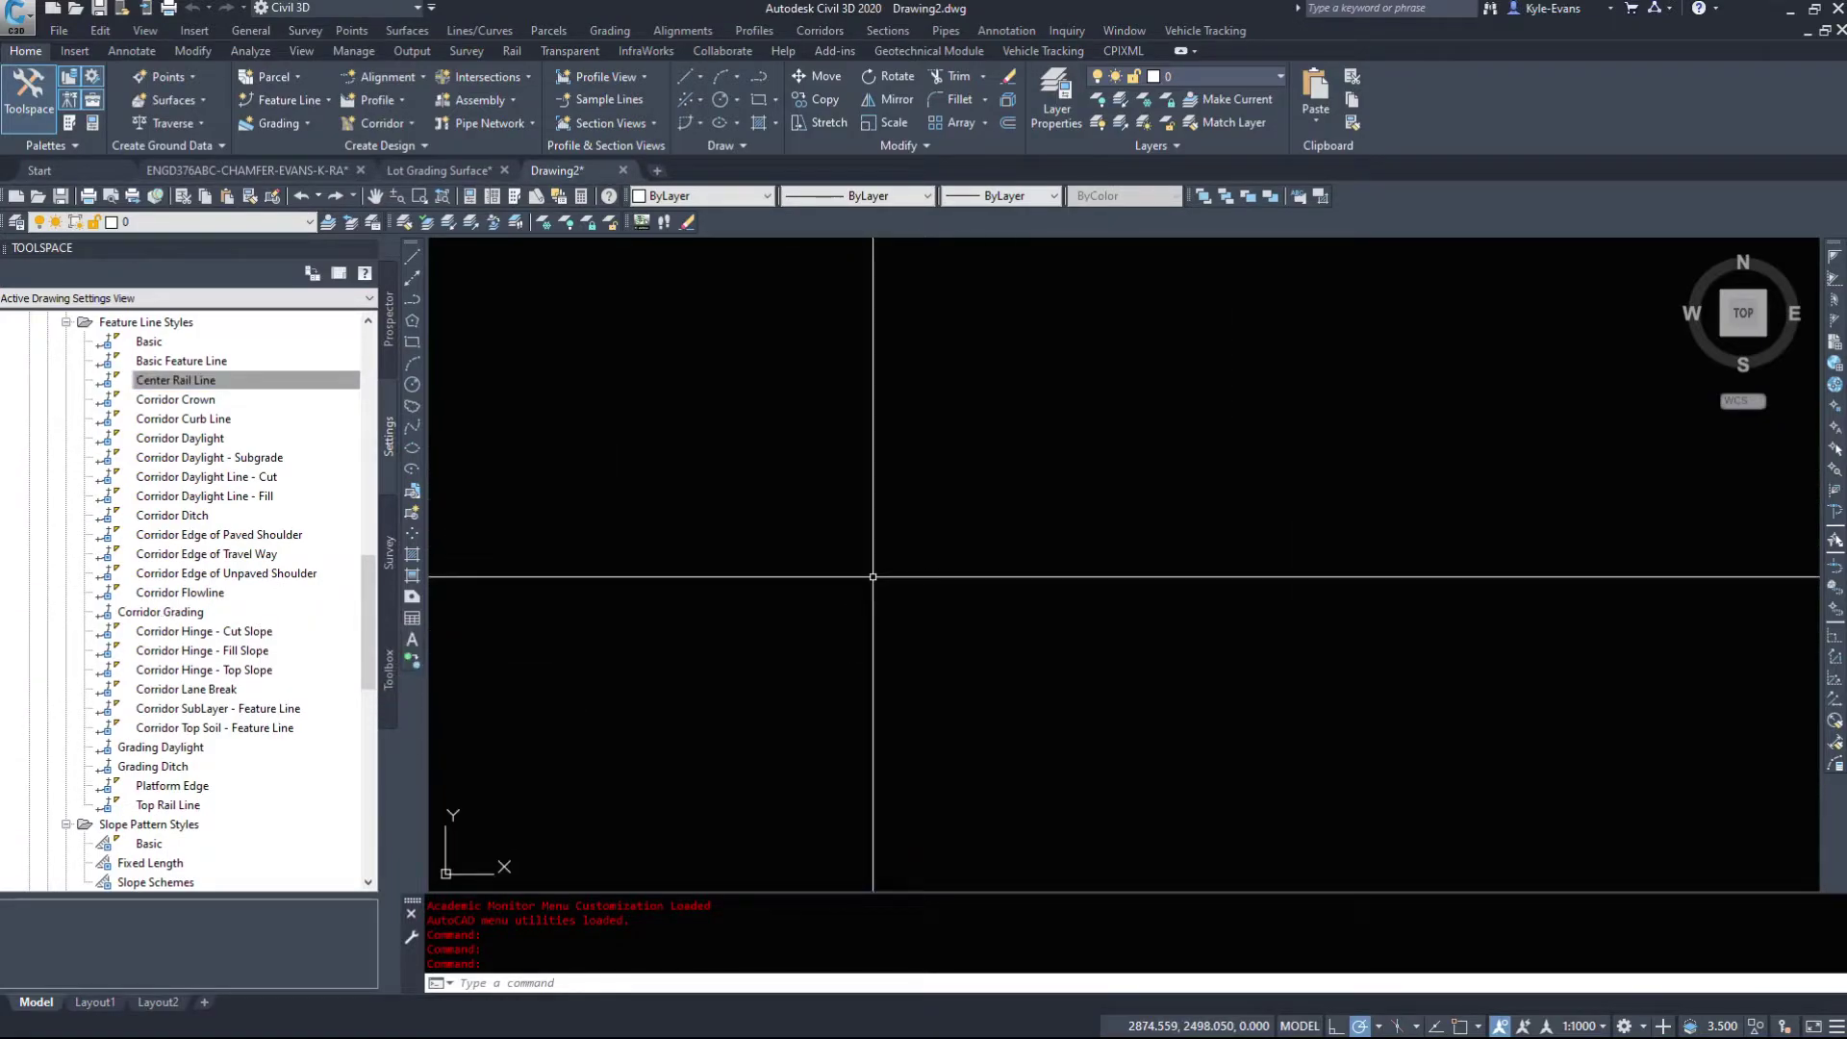
Run IMPORTSTYLESANDSETTINGS, acknowledge the unsaved warning, and Save As Drawing2.
{"action": "type", "text": "aec"}
{"action": "key", "text": "BackSpace"}
{"action": "key", "text": "BackSpace"}
{"action": "key", "text": "BackSpace"}
{"action": "type", "text": "importstyle"}
{"action": "key", "text": "Return"}
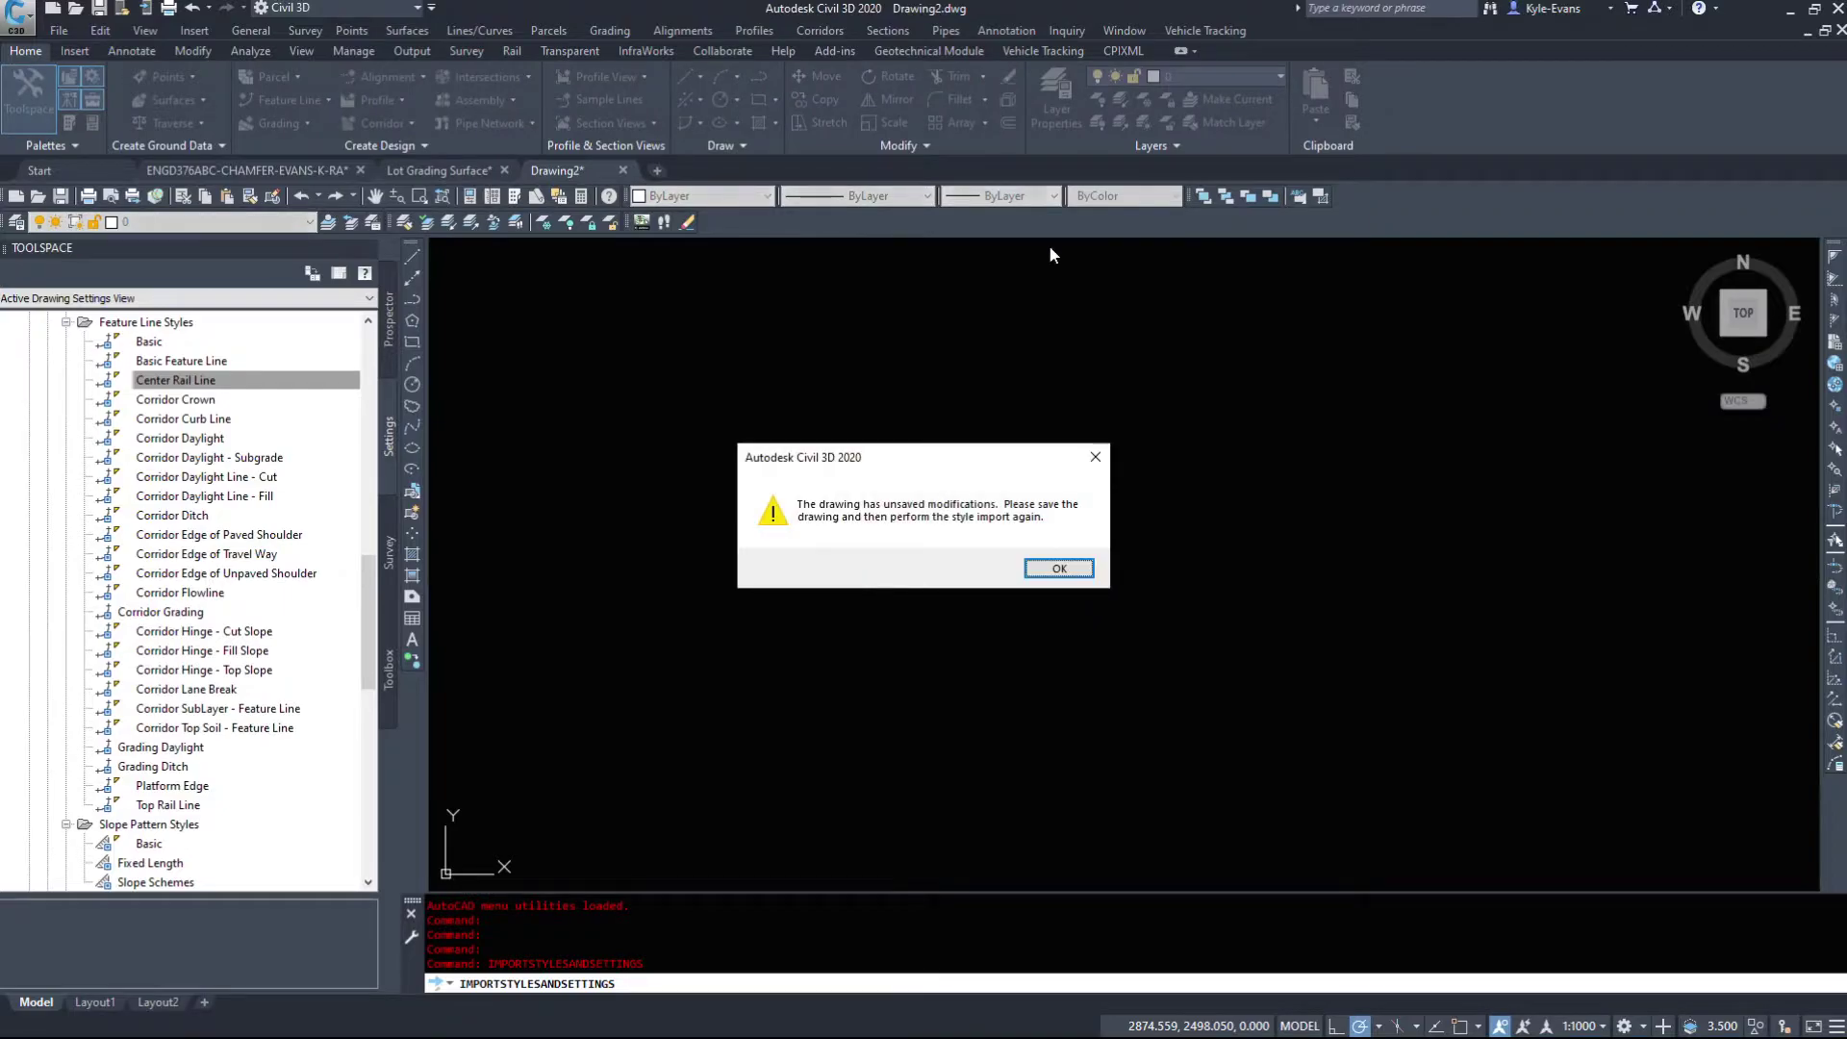
{"action": "left_click", "coordinate": [1058, 568]}
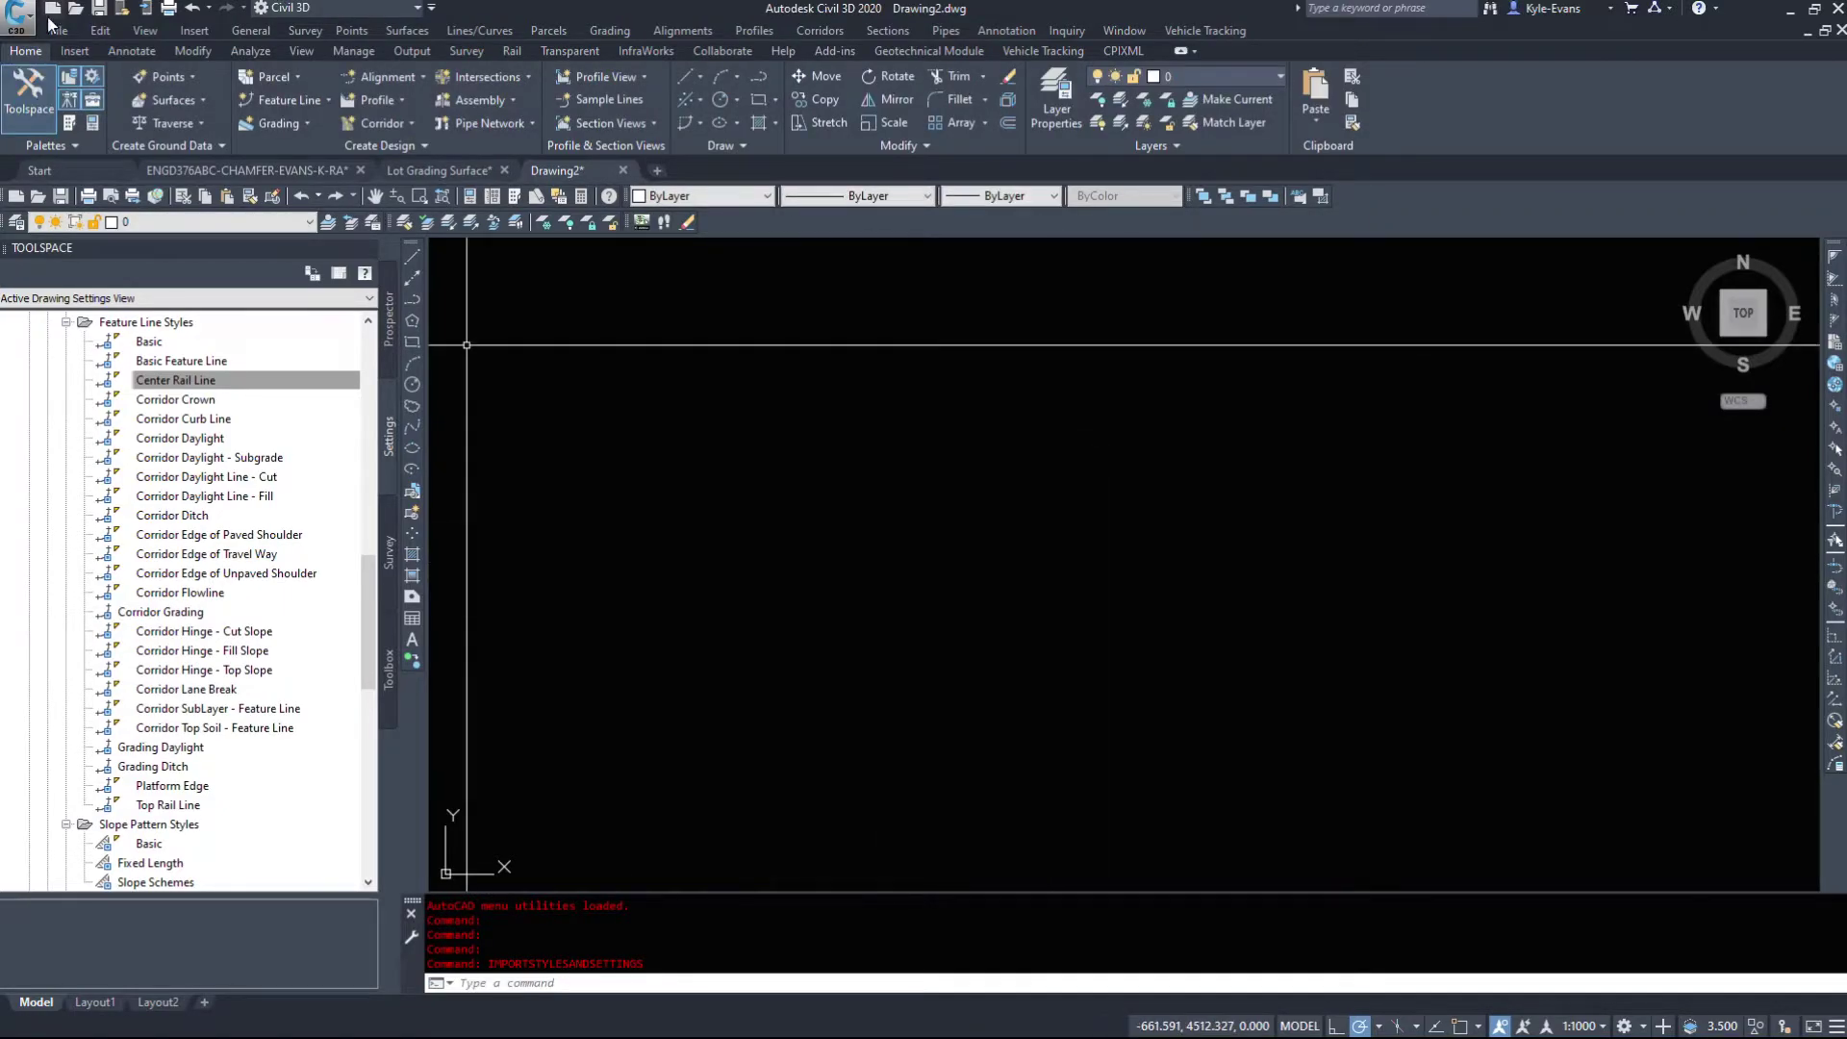
{"action": "left_click", "coordinate": [19, 14]}
{"action": "left_click", "coordinate": [87, 144]}
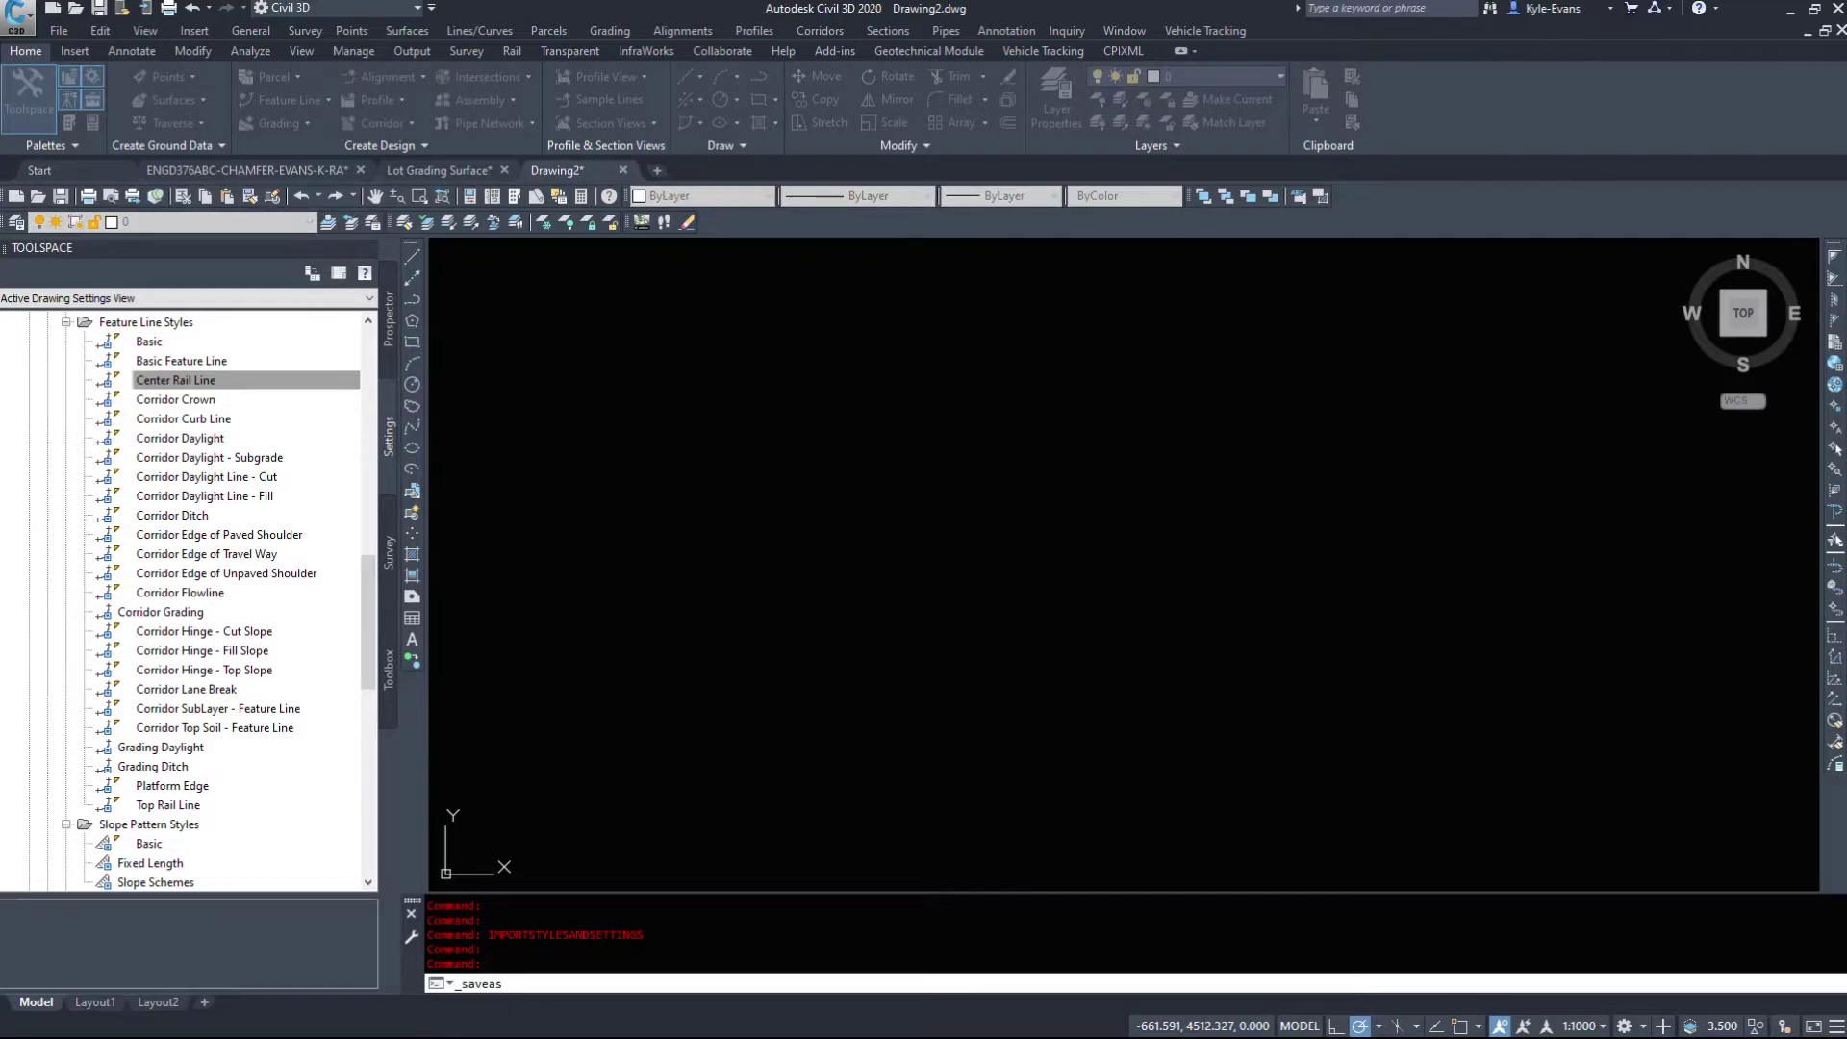
{"action": "key", "text": "Return"}
Rerun the style import with EDDT Civil 3D Metric 2020 Template as the source drawing.
{"action": "type", "text": "SAVEAS"}
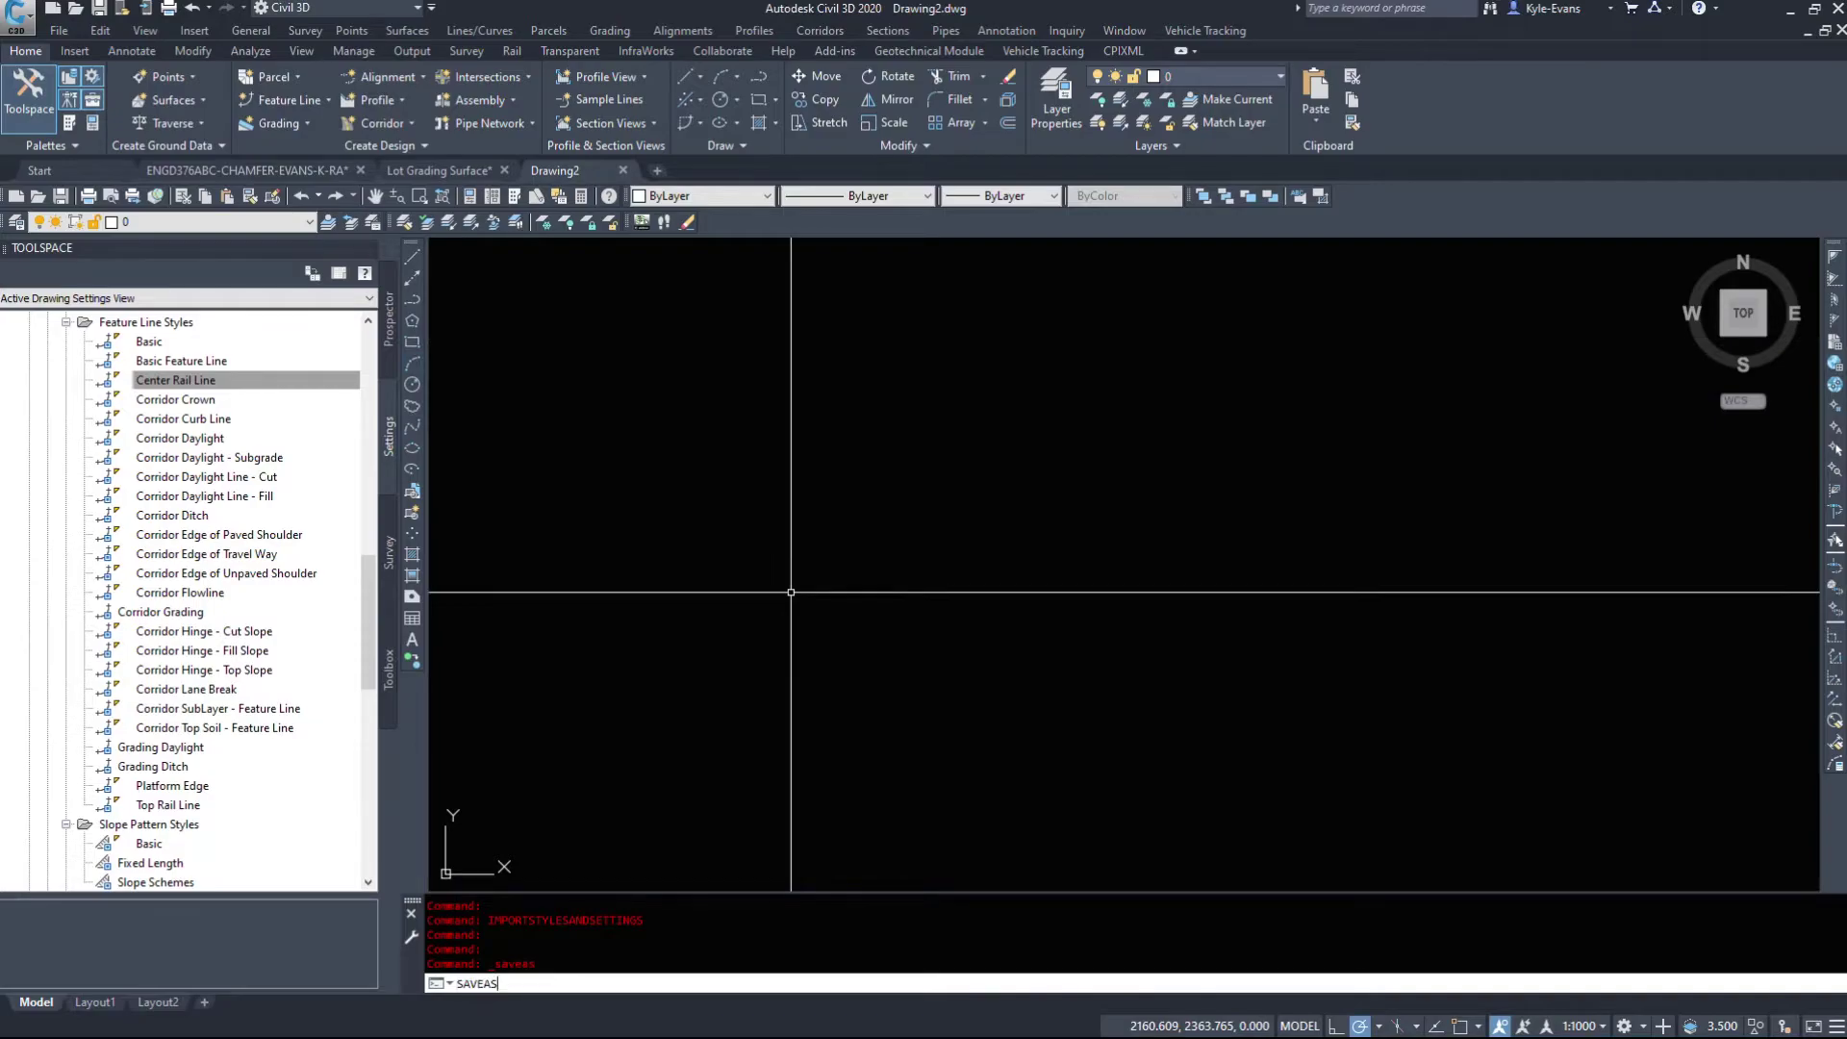
{"action": "key", "text": "Up"}
{"action": "key", "text": "Return"}
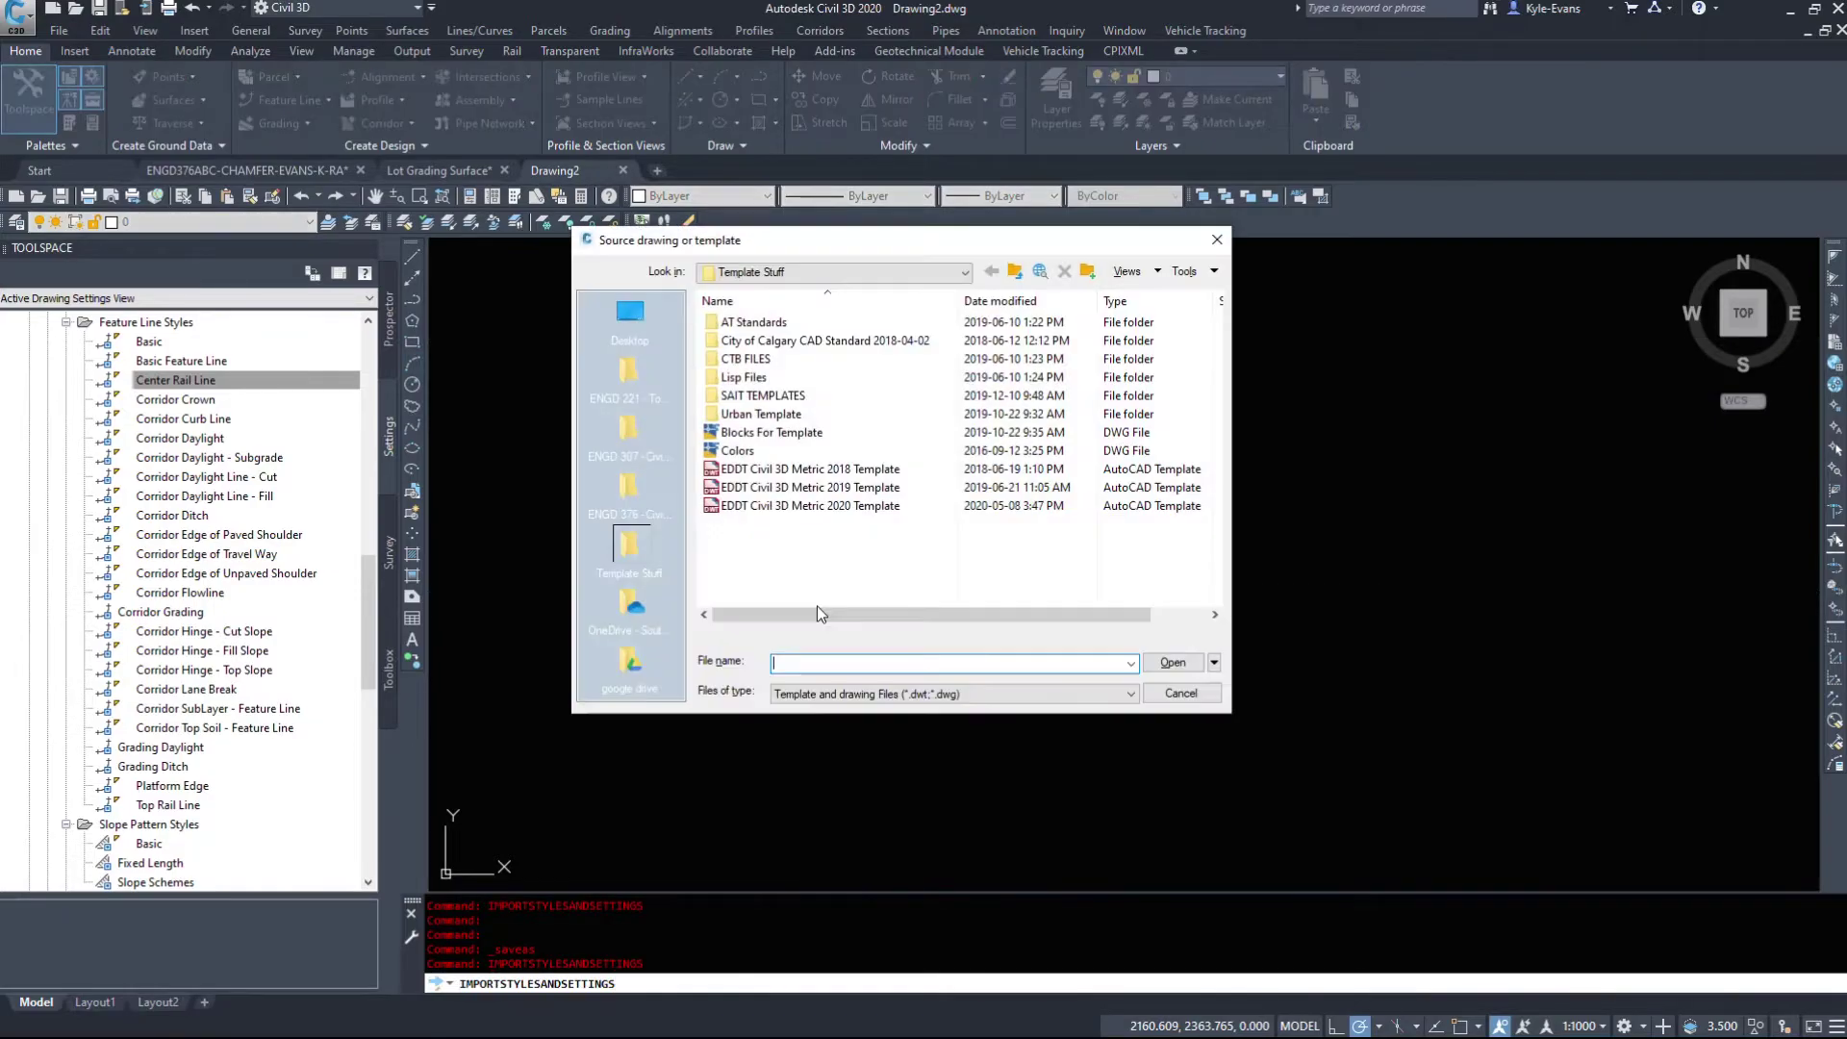
{"action": "left_click", "coordinate": [846, 506]}
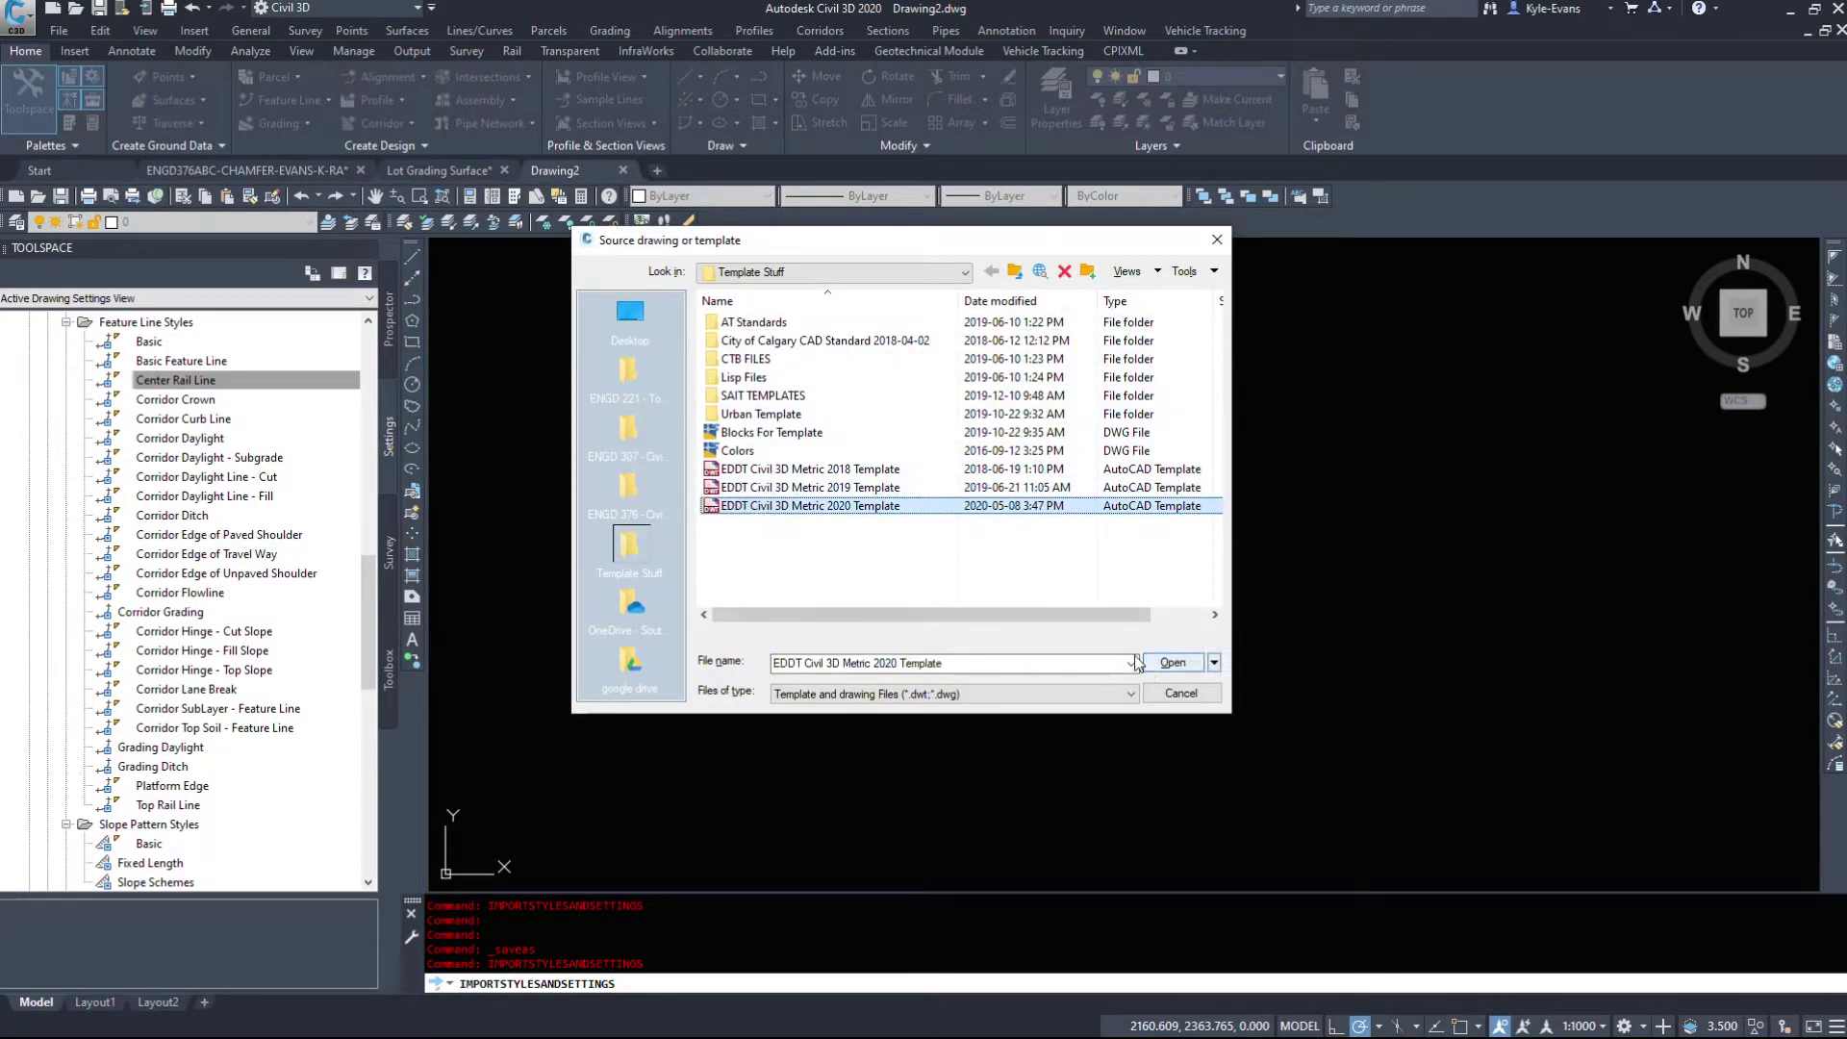
{"action": "left_click", "coordinate": [1173, 662]}
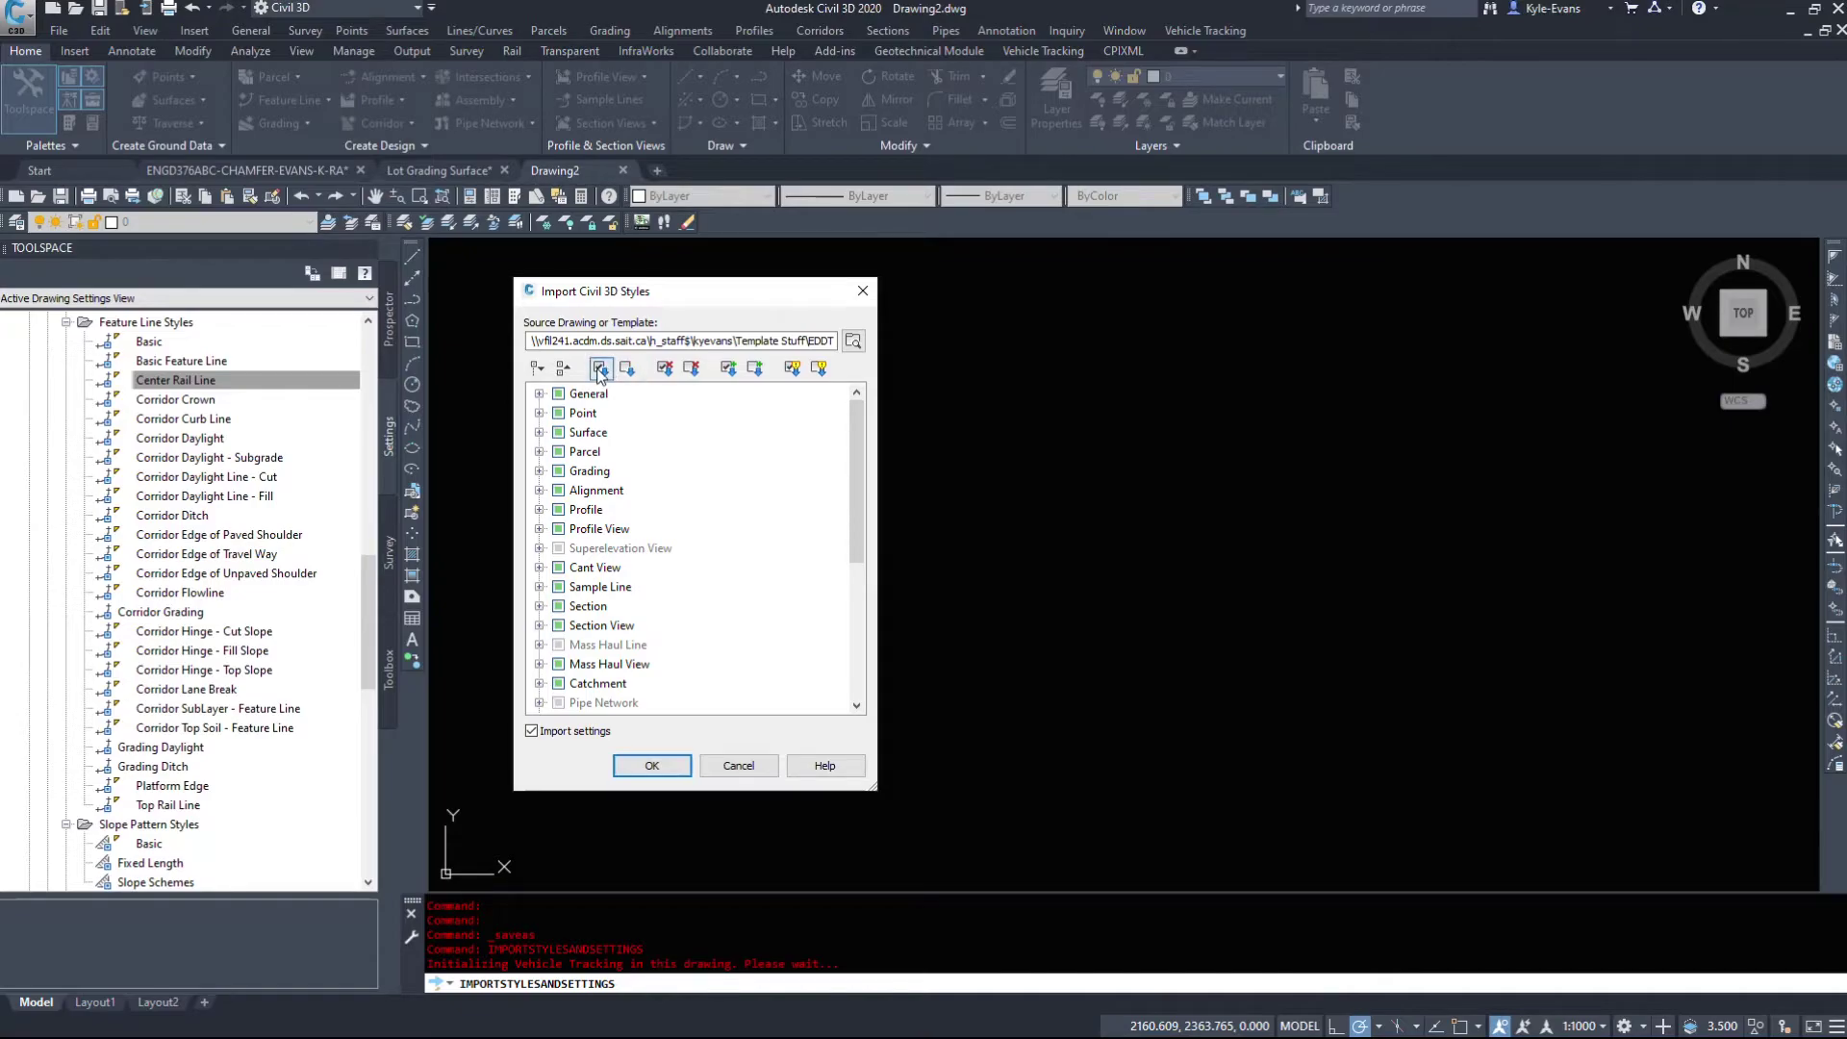
Check every style category and inspect General > Multipurpose Styles > Marker Style.
{"action": "left_click", "coordinate": [598, 370]}
{"action": "left_click", "coordinate": [539, 393]}
{"action": "left_click", "coordinate": [558, 413]}
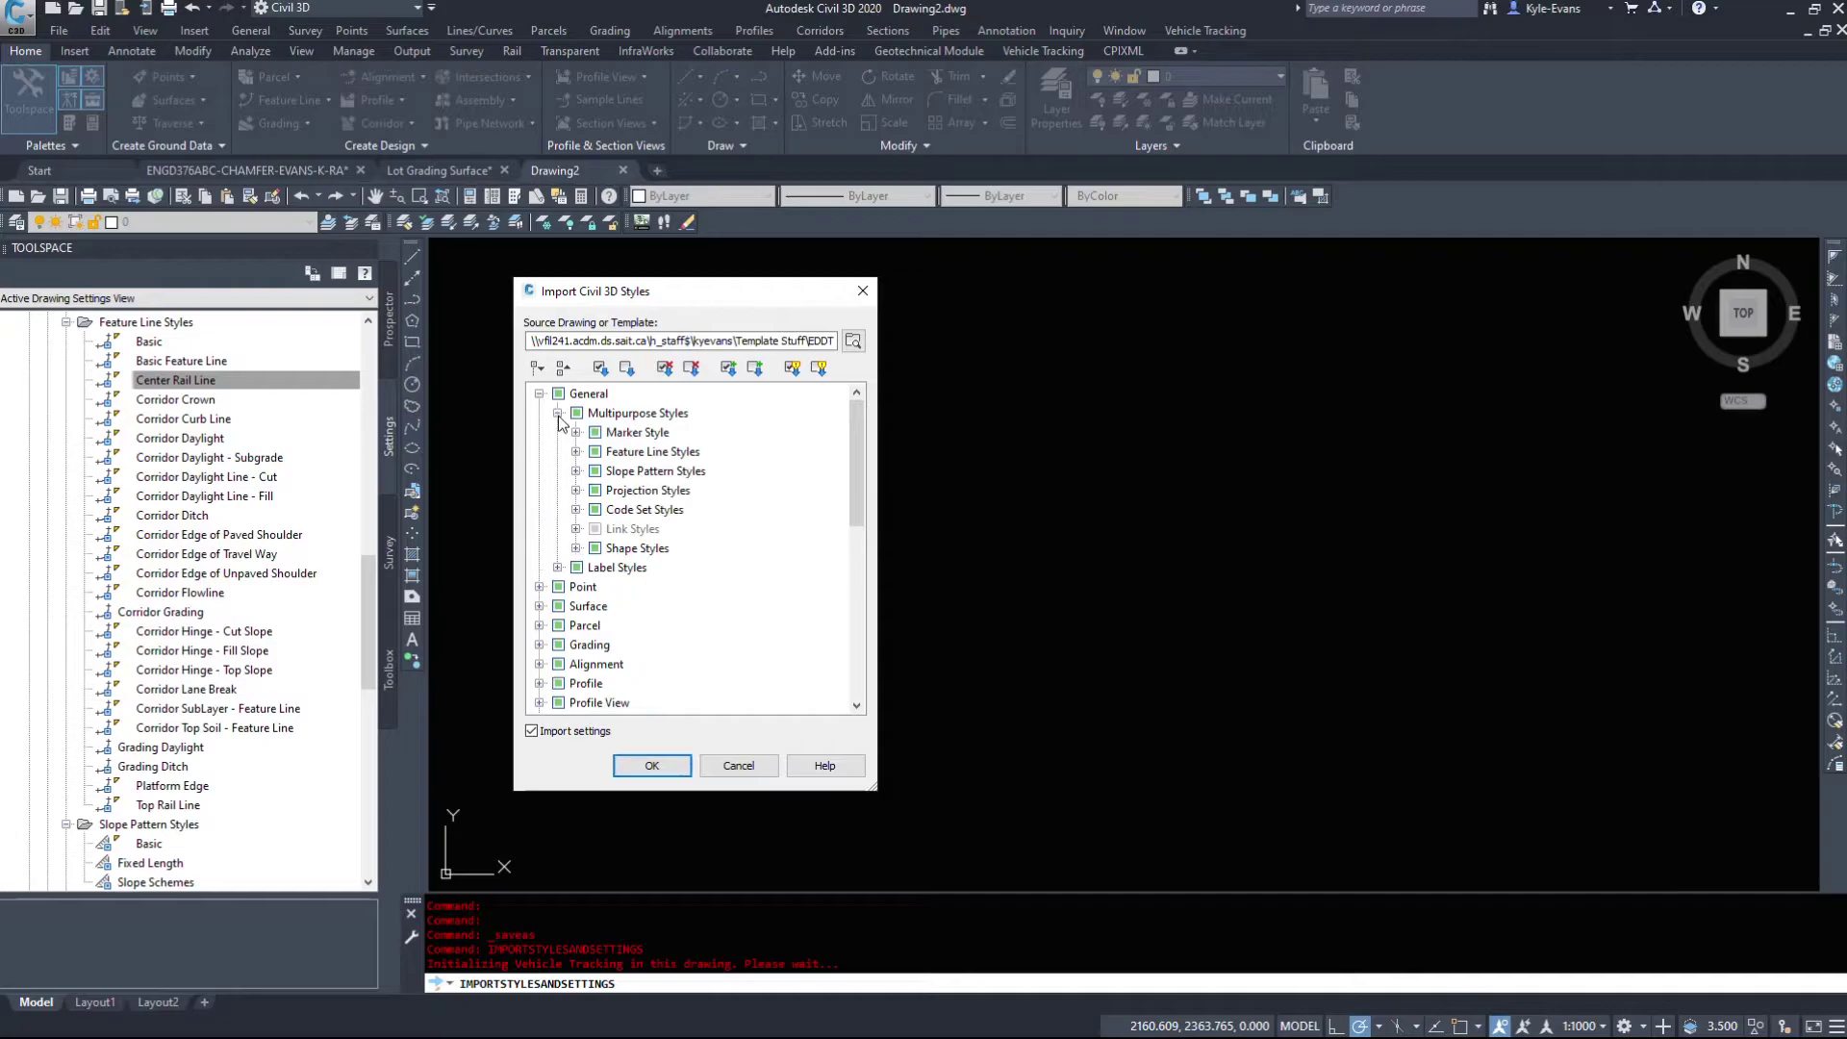
{"action": "left_click", "coordinate": [576, 432]}
{"action": "left_click", "coordinate": [575, 432]}
{"action": "left_click", "coordinate": [558, 413]}
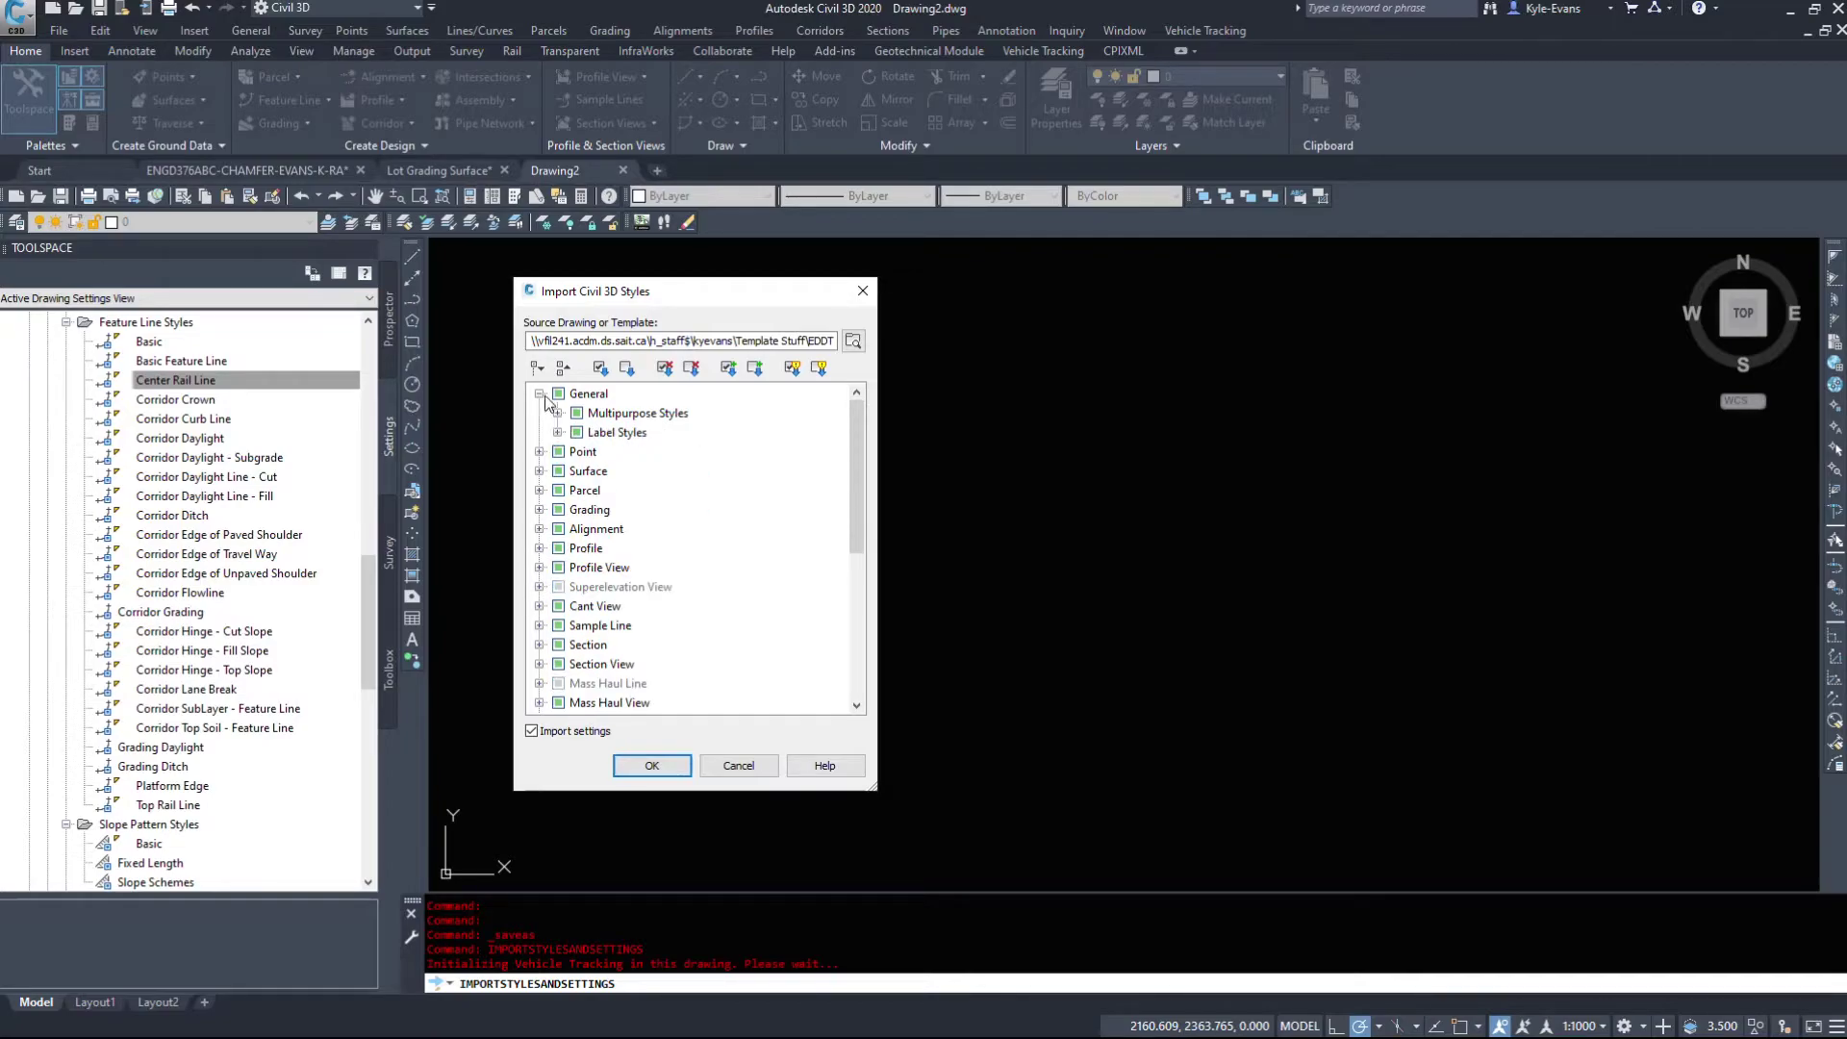
{"action": "left_click", "coordinate": [540, 393]}
Import the styles, overwriting duplicates, bringing in 407 styles and 1373 settings.
{"action": "left_click", "coordinate": [646, 765]}
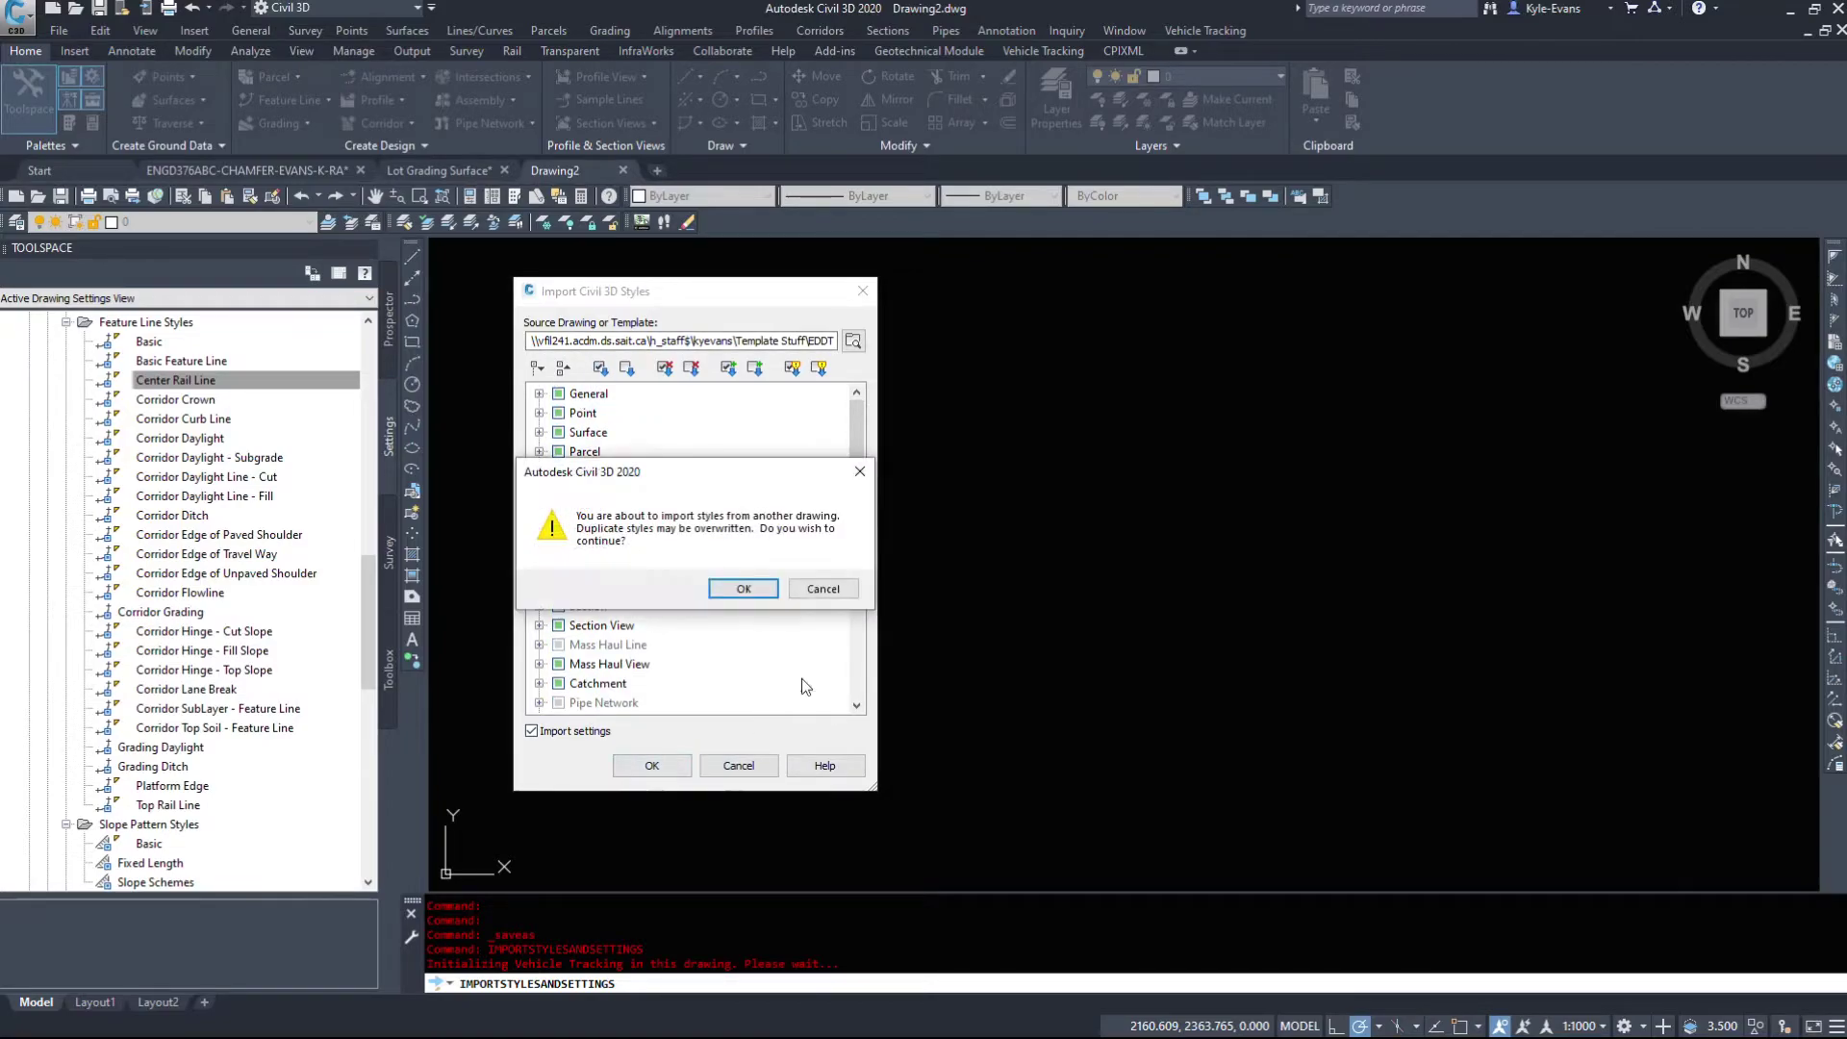
{"action": "left_click", "coordinate": [722, 586]}
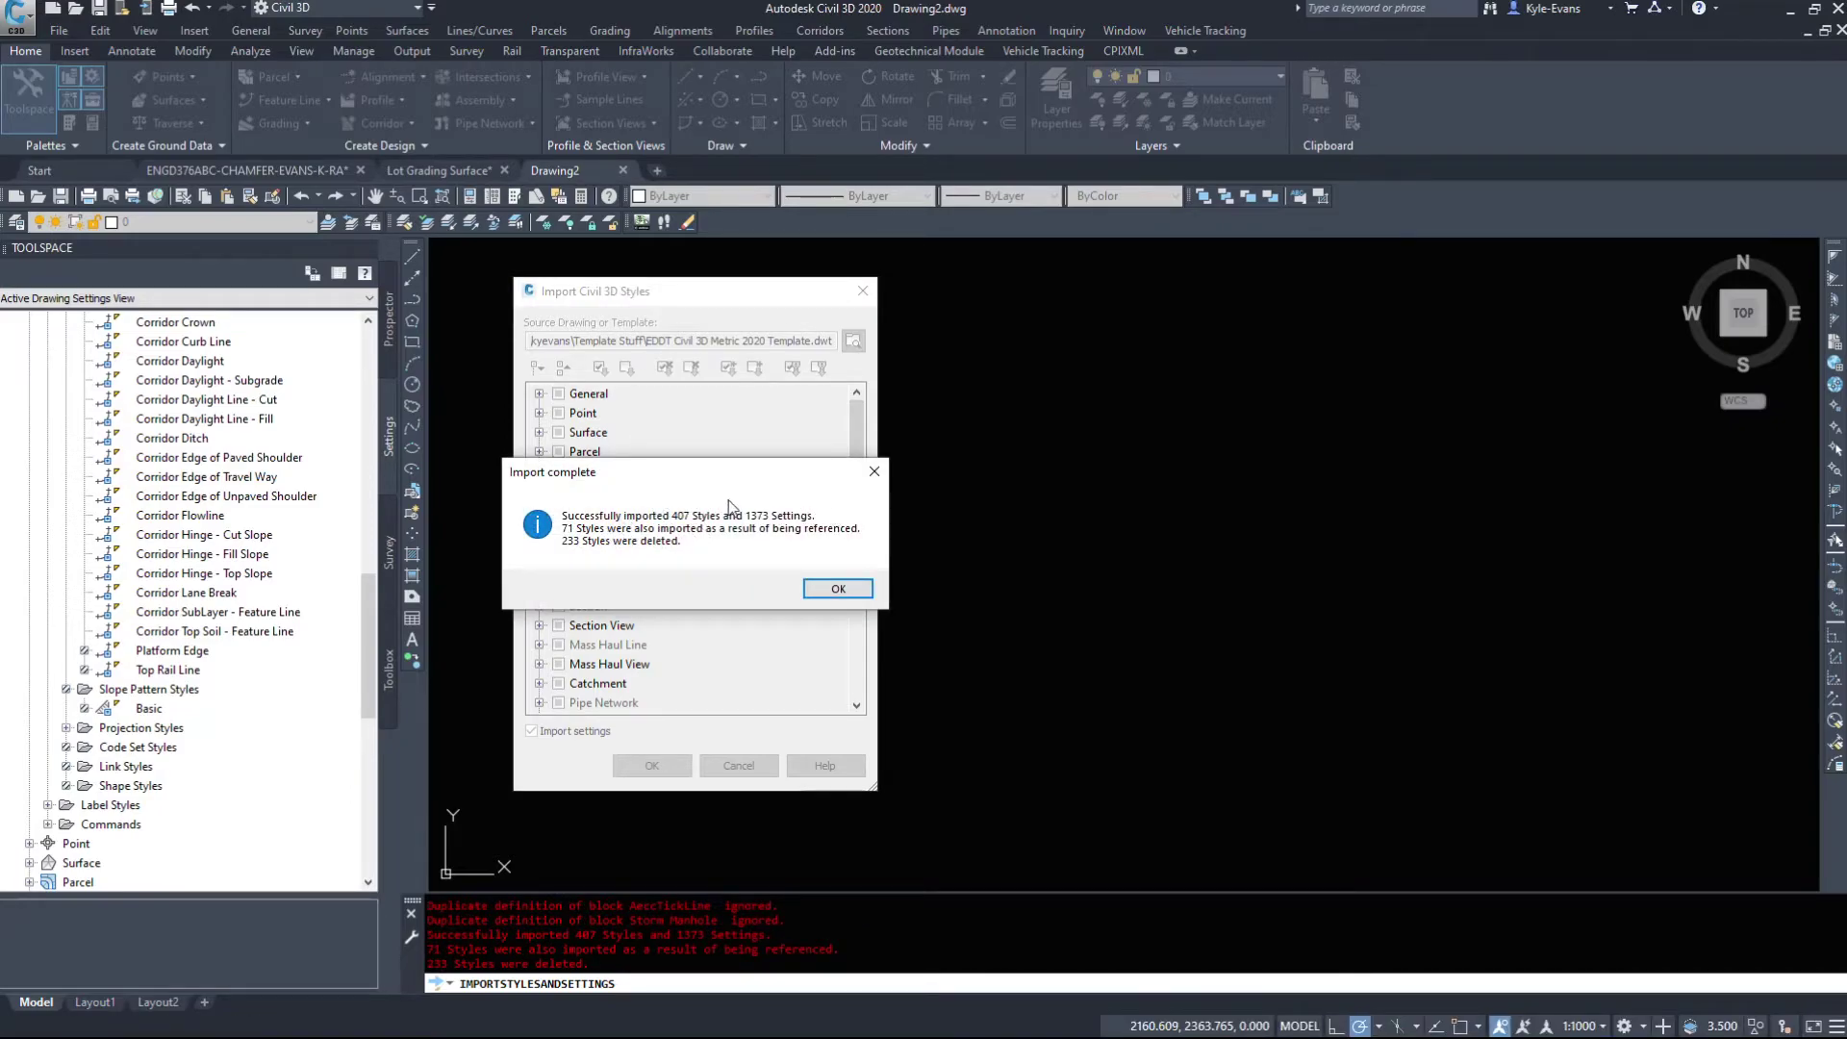
{"action": "left_click", "coordinate": [838, 590]}
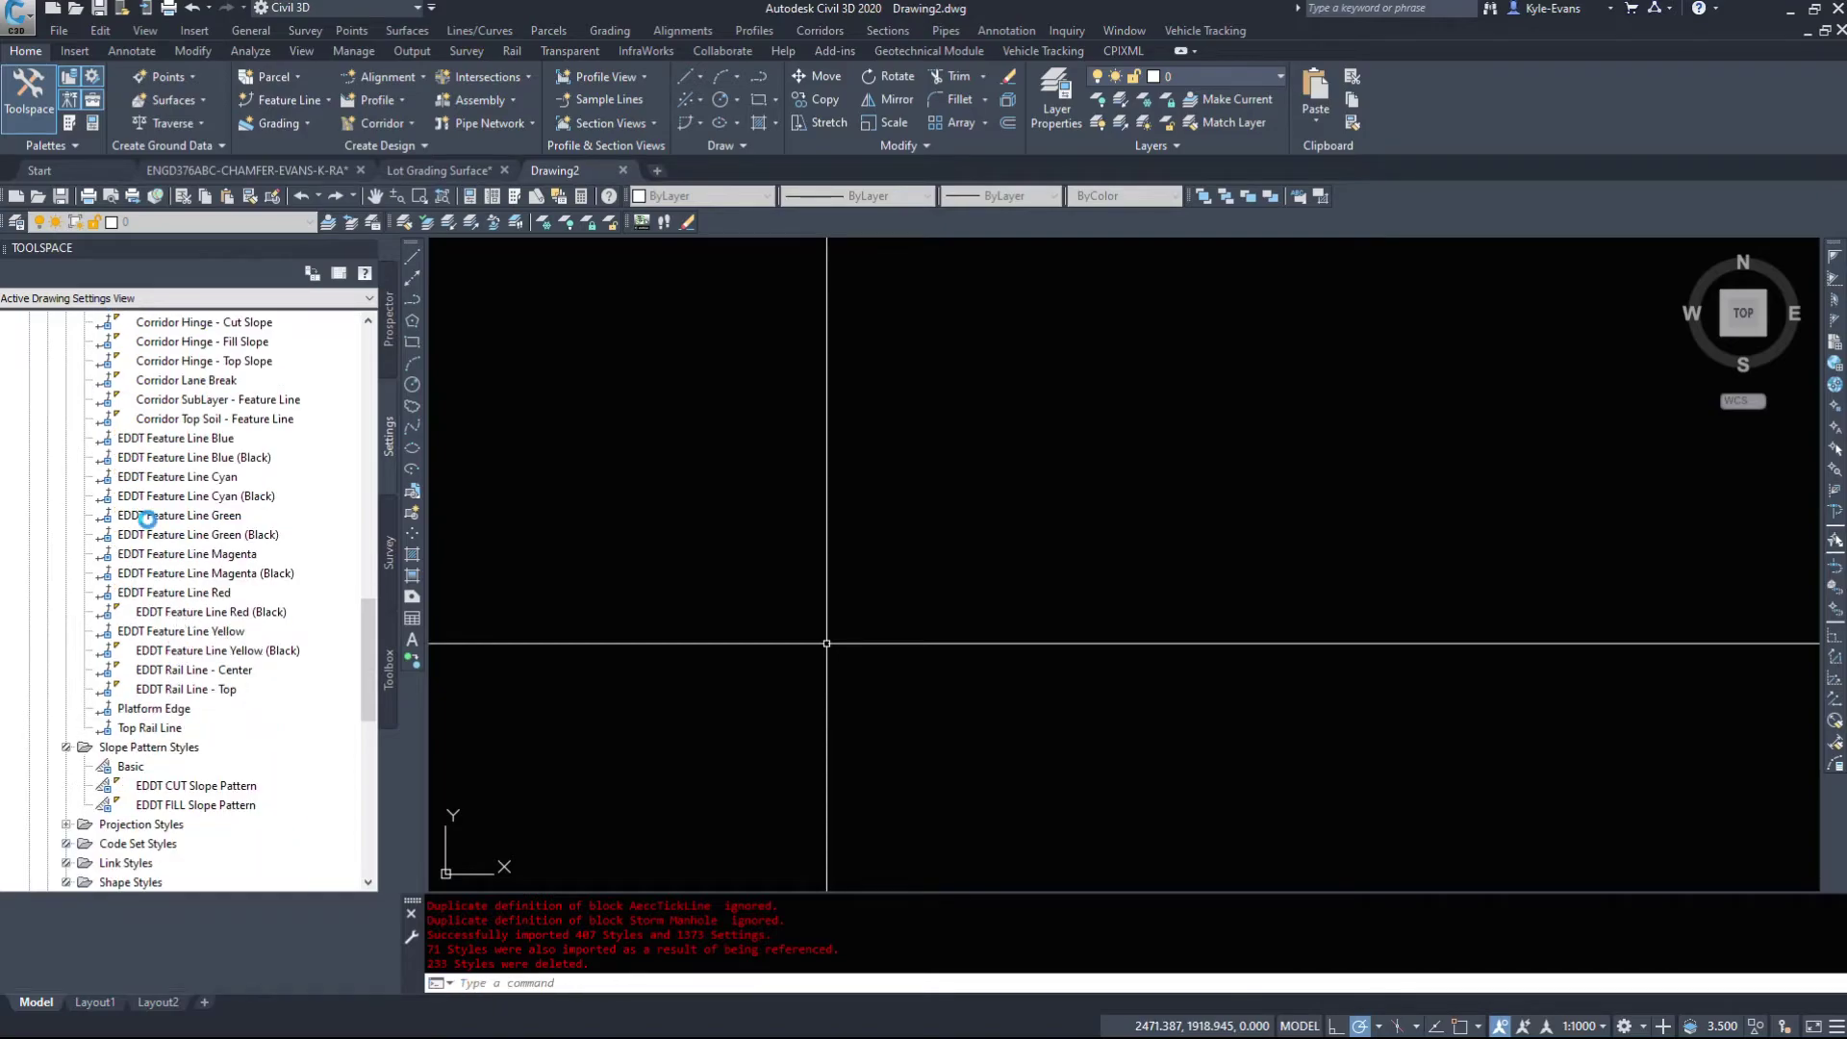
{"action": "left_click", "coordinate": [176, 631]}
{"action": "scroll", "coordinate": [178, 615], "scroll_direction": "down", "scroll_amount": 9}
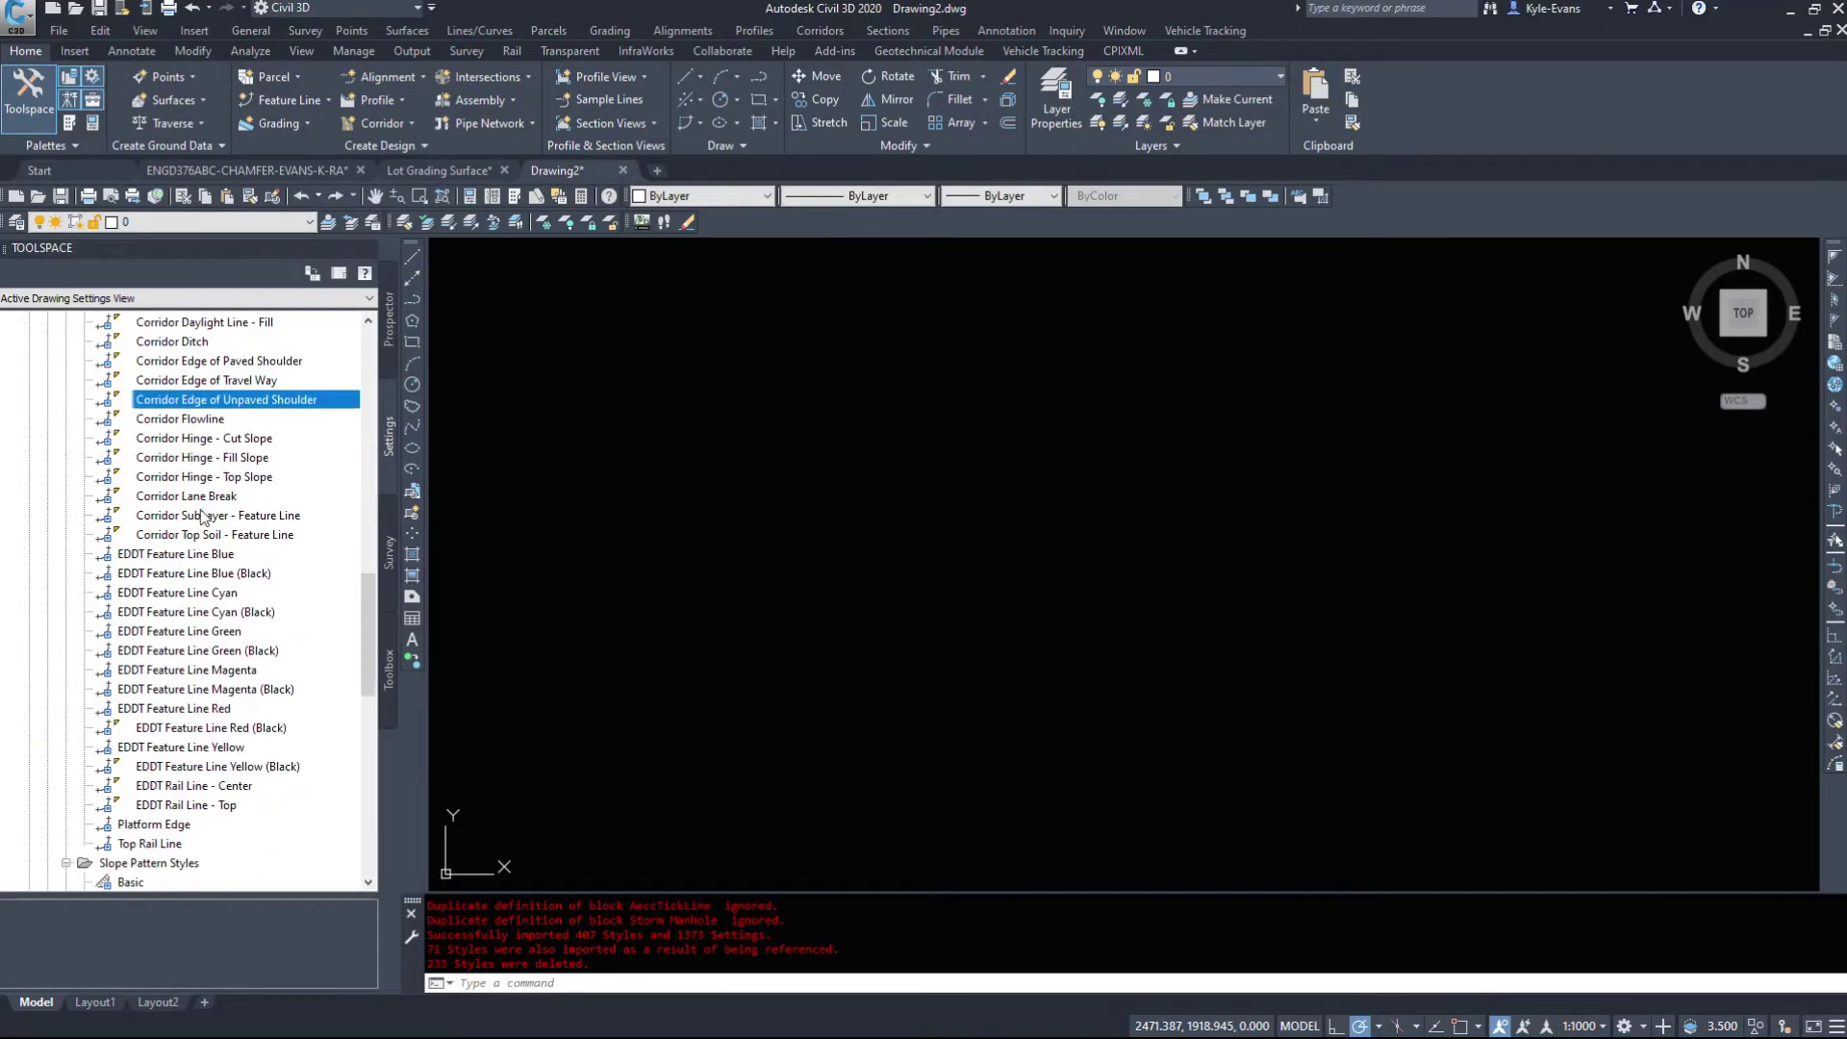
{"action": "left_click", "coordinate": [168, 460]}
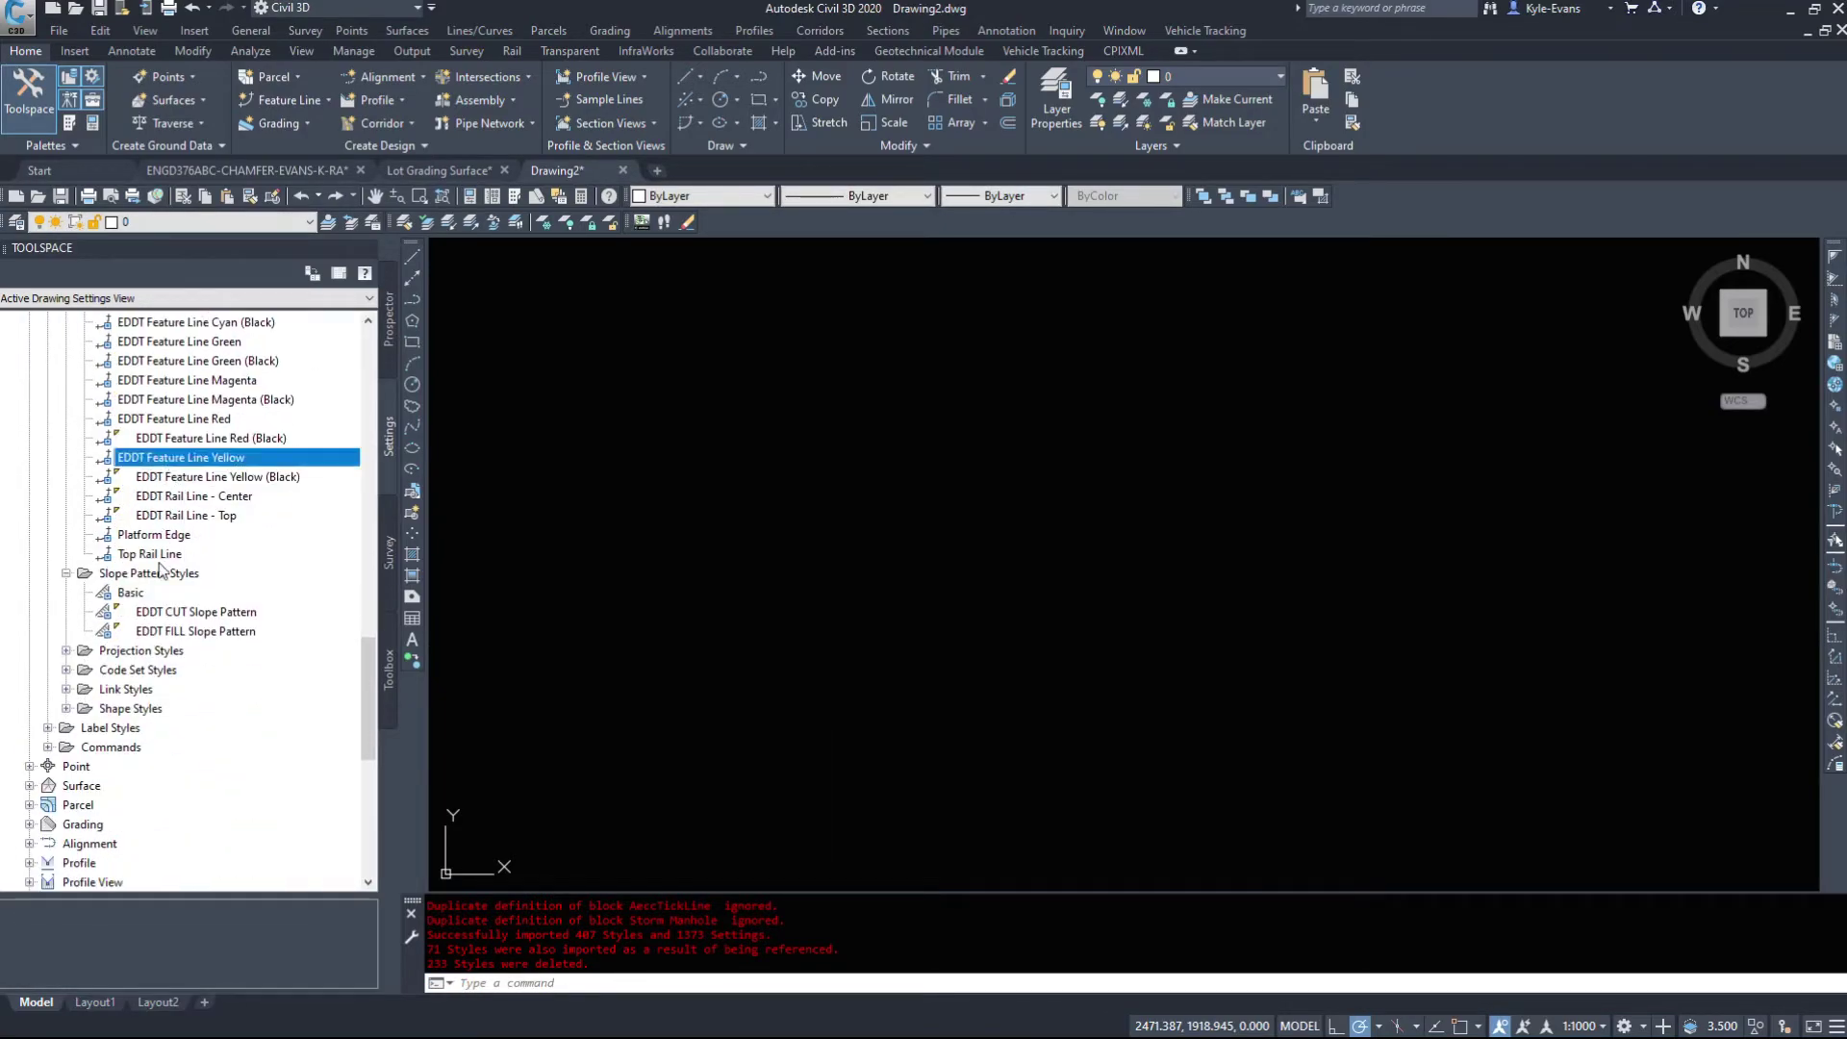
{"action": "scroll", "coordinate": [163, 571], "scroll_direction": "down", "scroll_amount": 3}
{"action": "scroll", "coordinate": [77, 746], "scroll_direction": "up", "scroll_amount": 11}
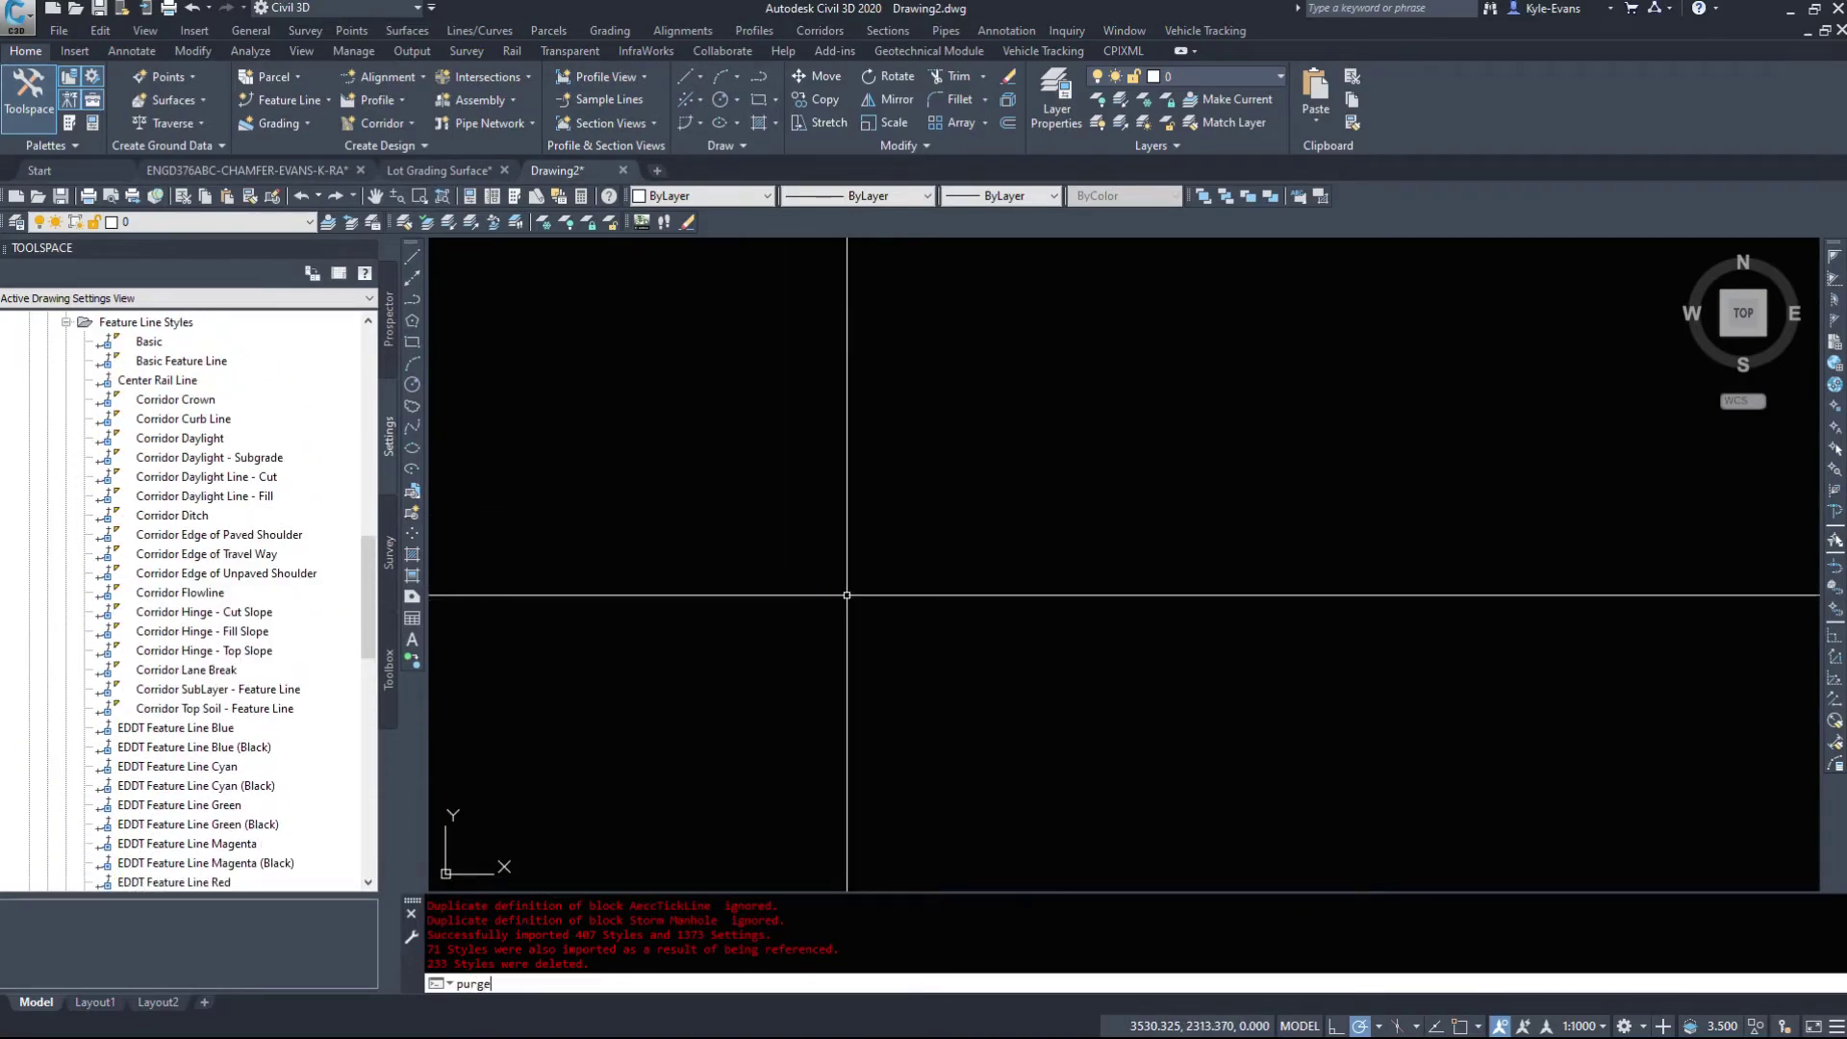
Run PURGESTYLES, review the purge list, and purge the 428 unused styles.
{"action": "type", "text": "purgestyles"}
{"action": "key", "text": "Return"}
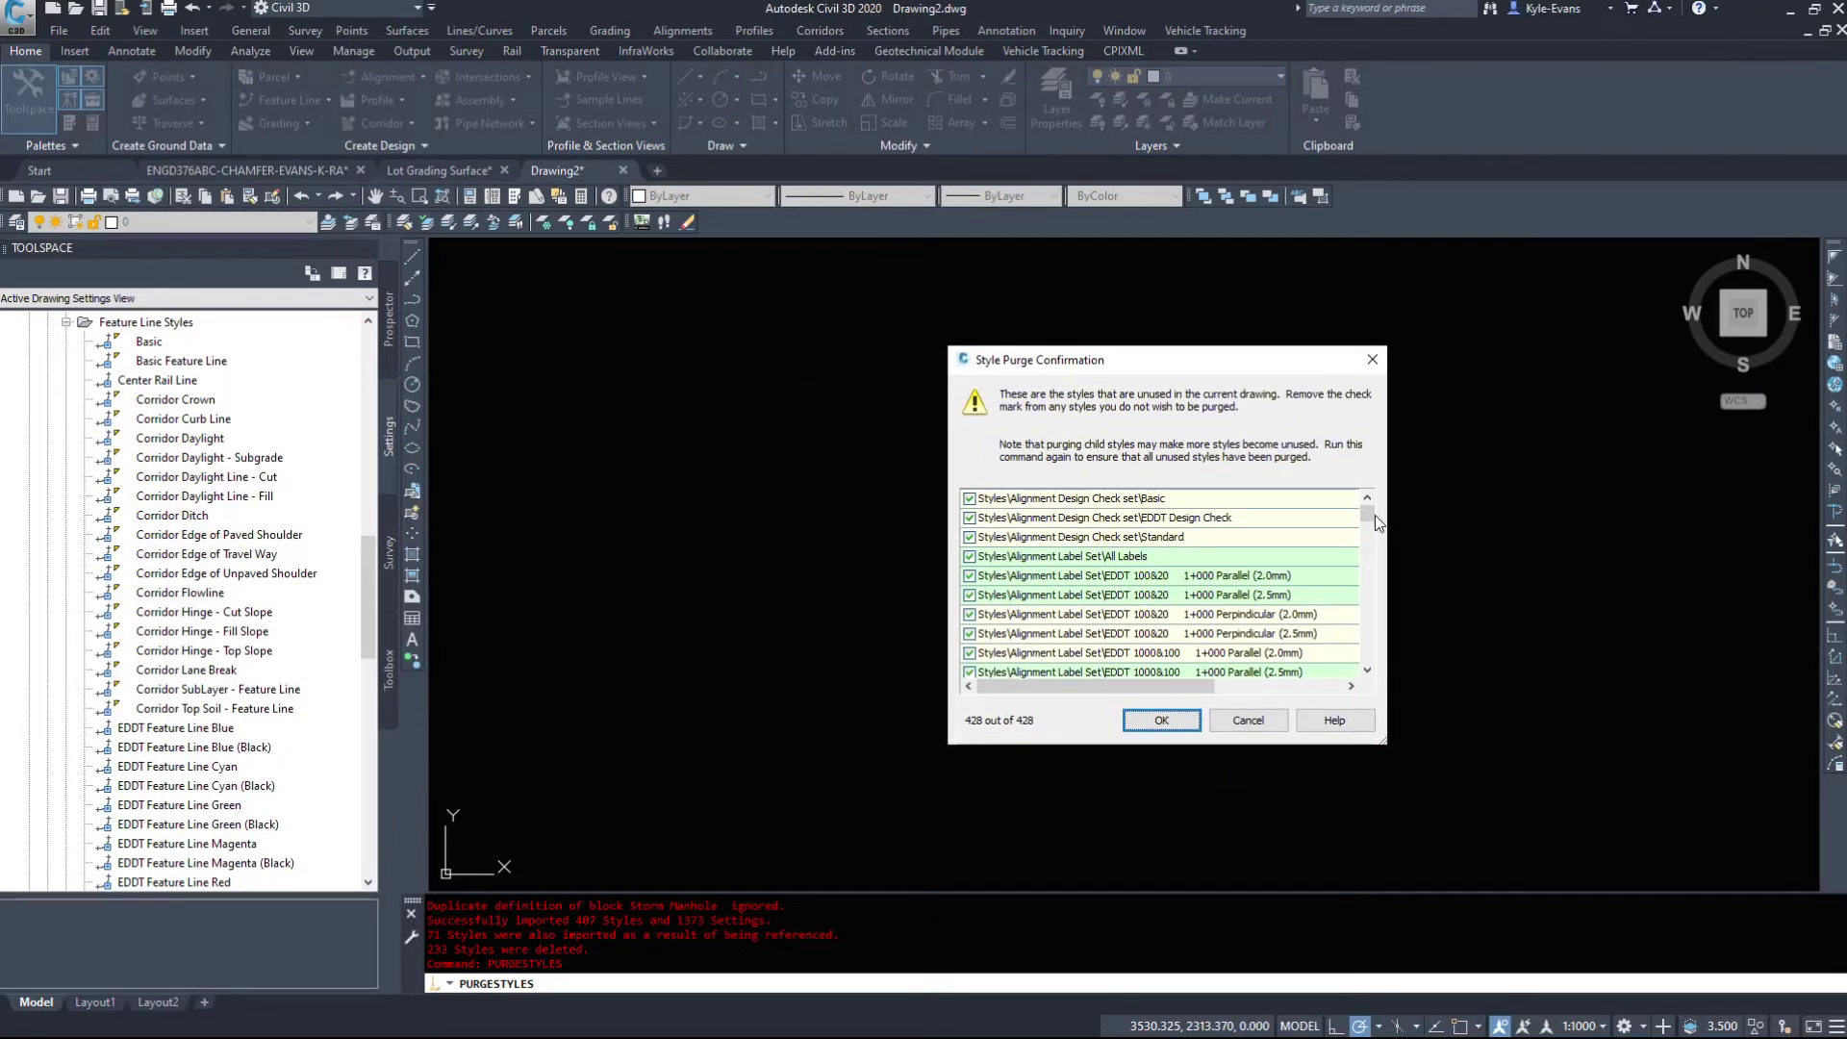
{"action": "left_click_drag", "start_coordinate": [1376, 515], "coordinate": [1371, 654]}
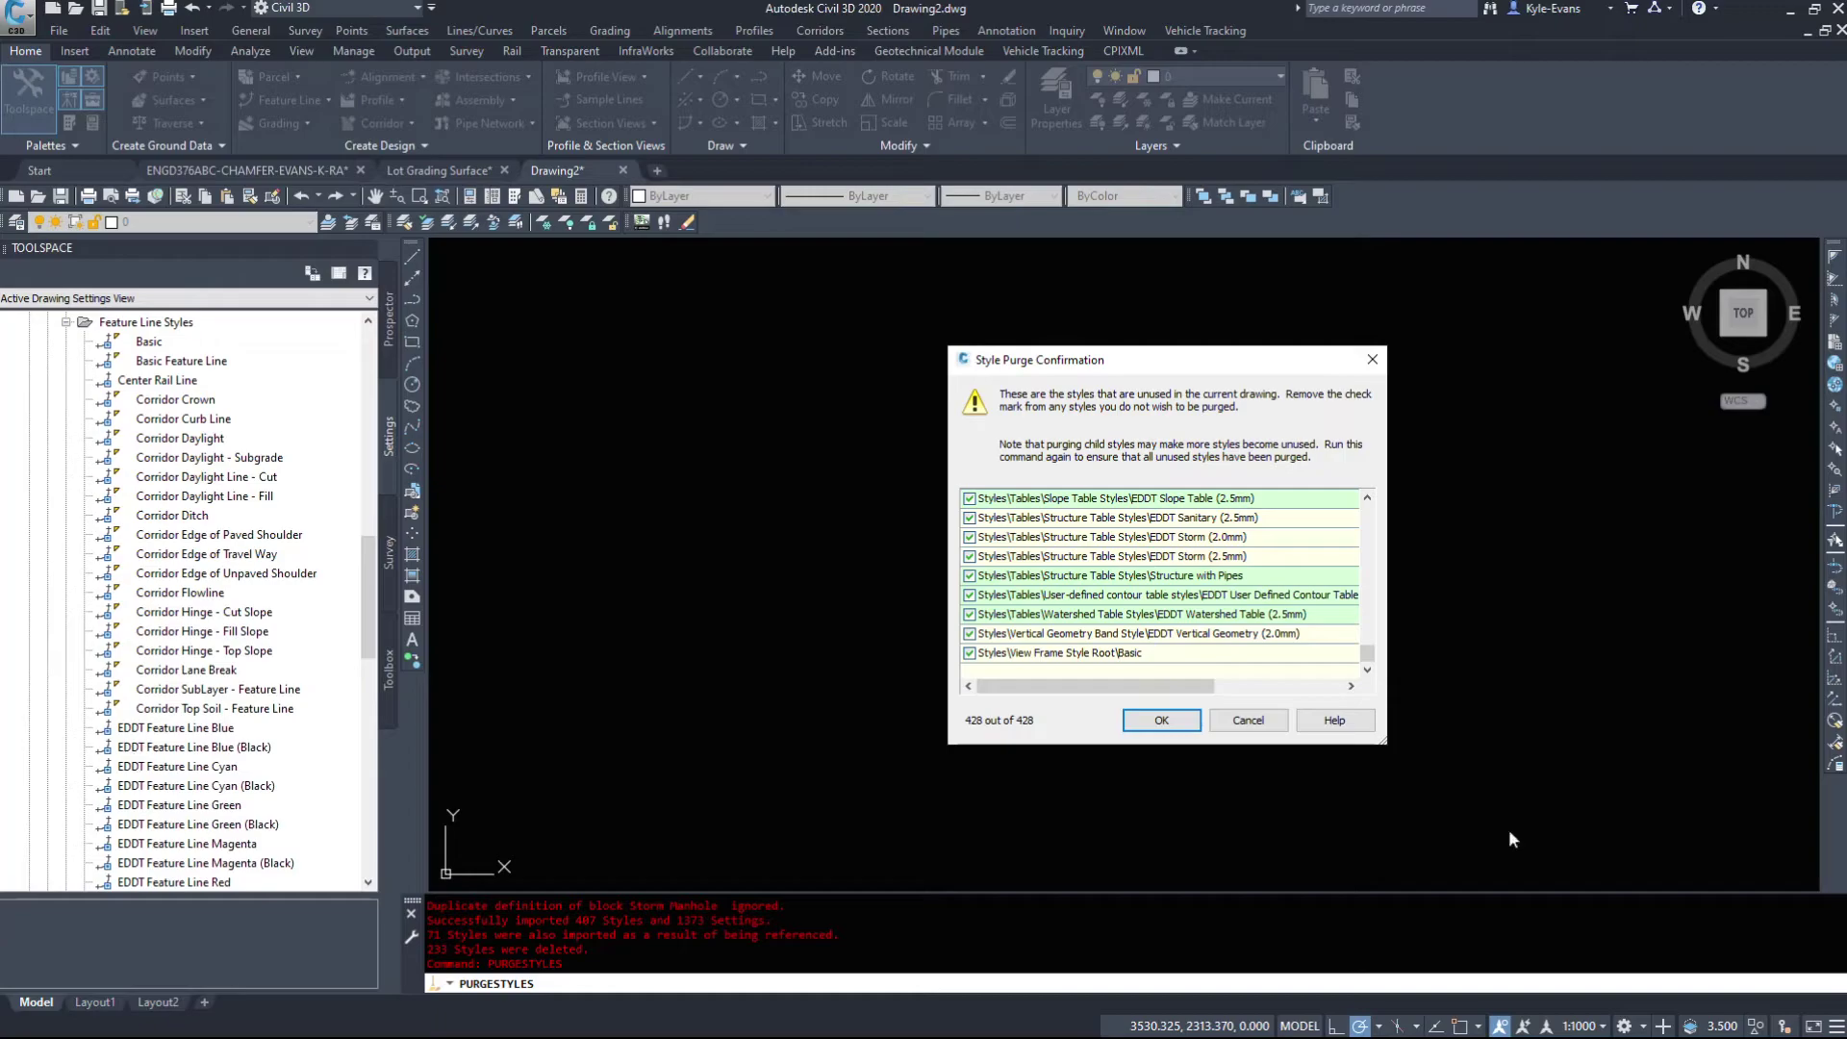
{"action": "left_click", "coordinate": [1135, 557]}
{"action": "left_click", "coordinate": [1092, 539]}
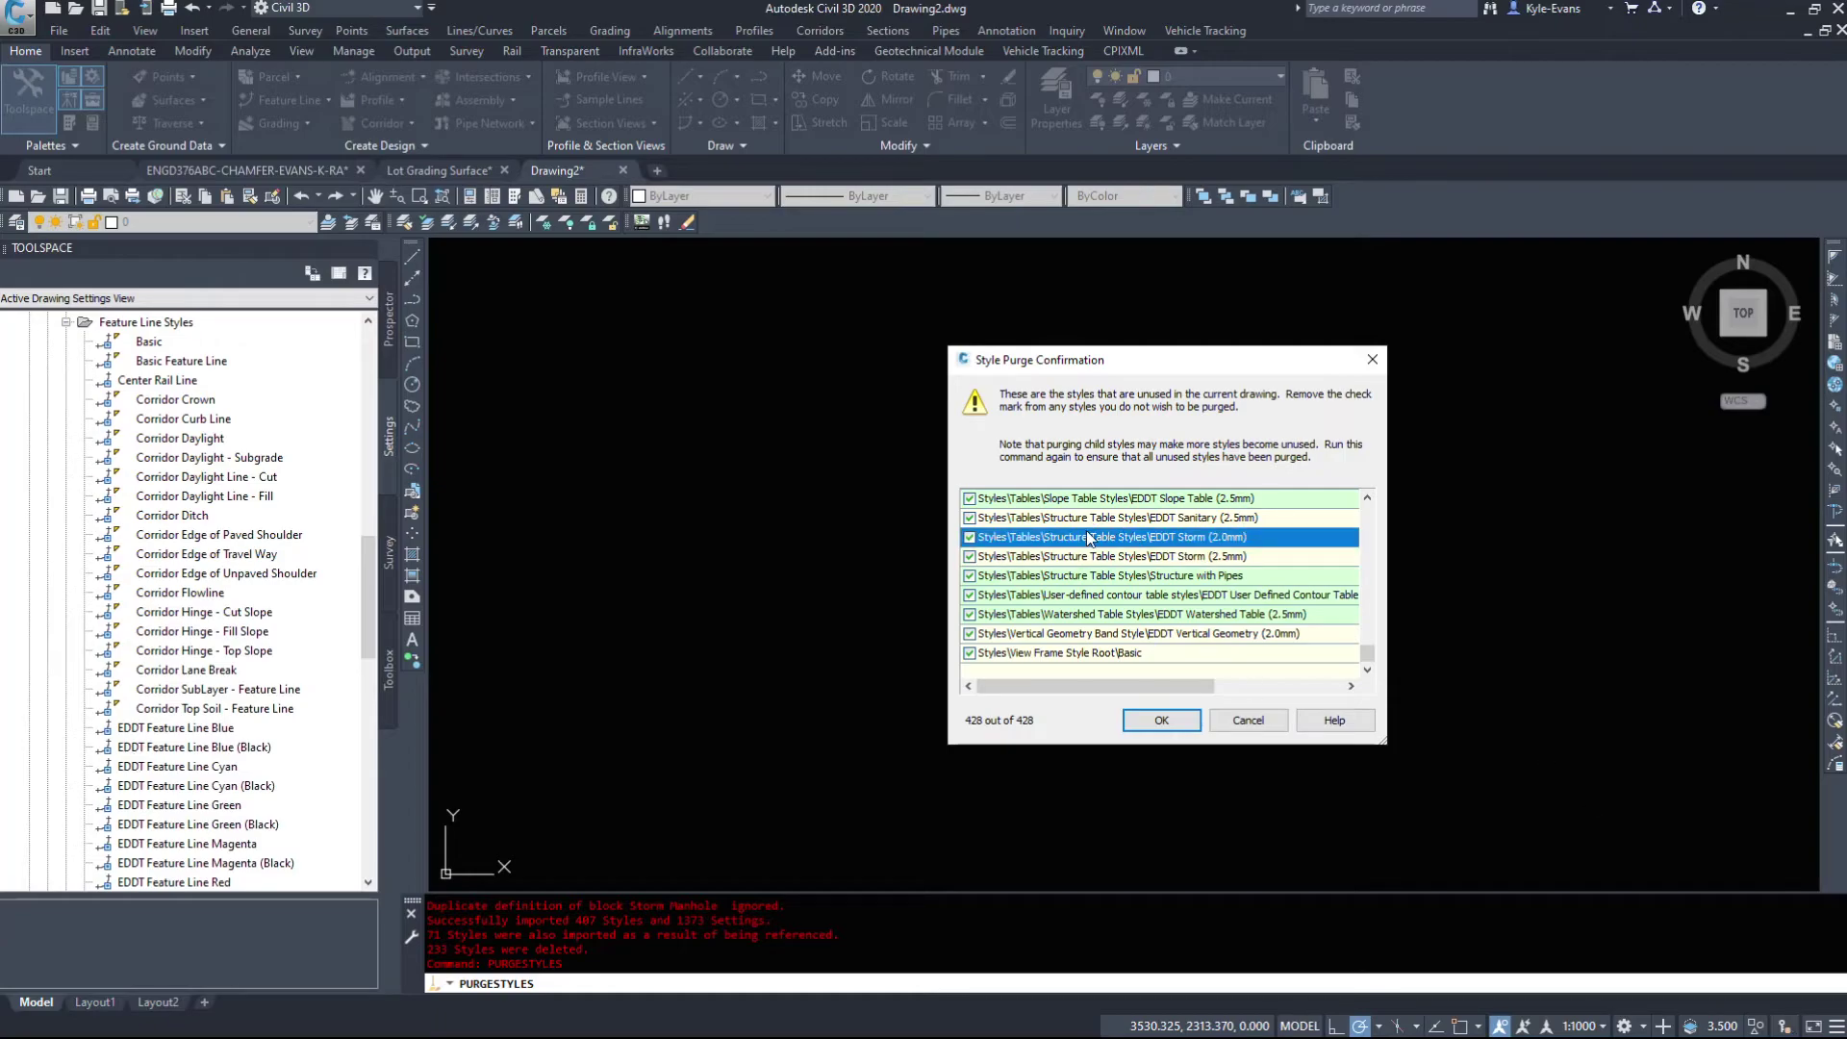
{"action": "scroll", "coordinate": [1092, 538], "scroll_direction": "up", "scroll_amount": 2}
{"action": "left_click", "coordinate": [1034, 520]}
{"action": "left_click", "coordinate": [970, 517]}
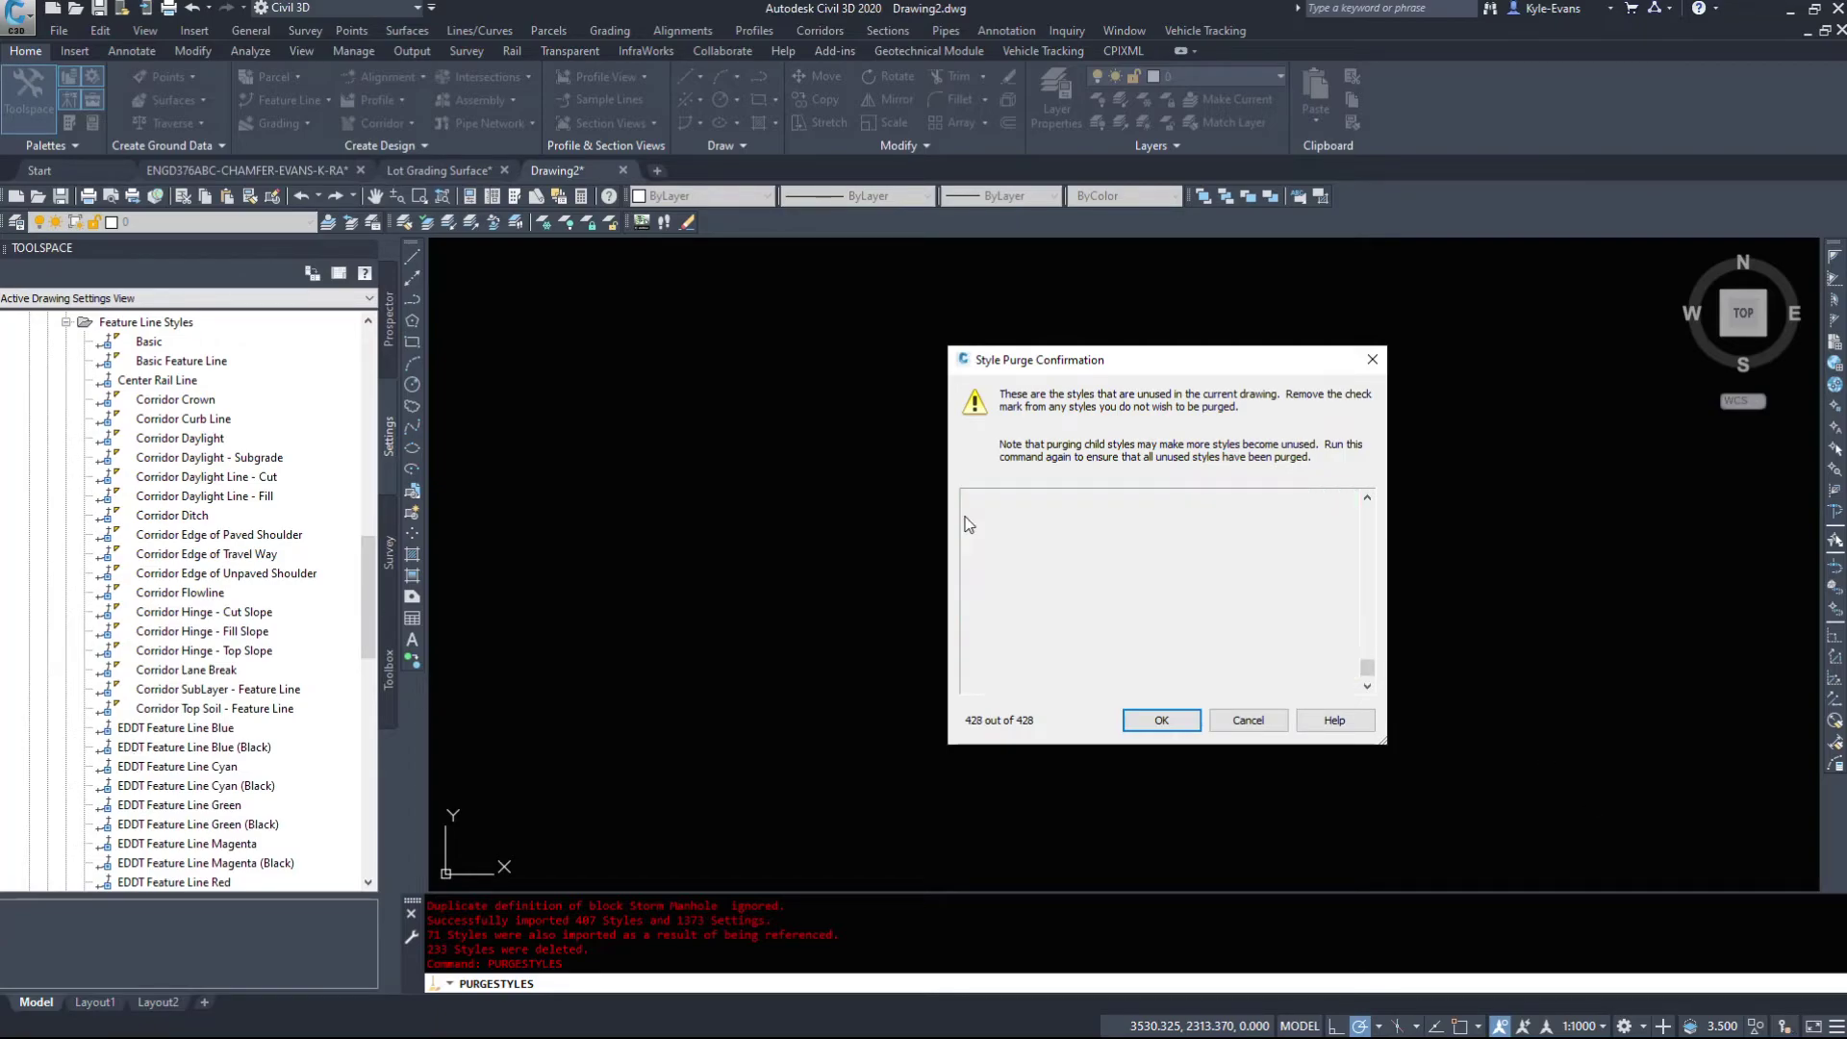
{"action": "scroll", "coordinate": [1152, 638], "scroll_direction": "up", "scroll_amount": 5}
{"action": "scroll", "coordinate": [1160, 670], "scroll_direction": "down", "scroll_amount": 5}
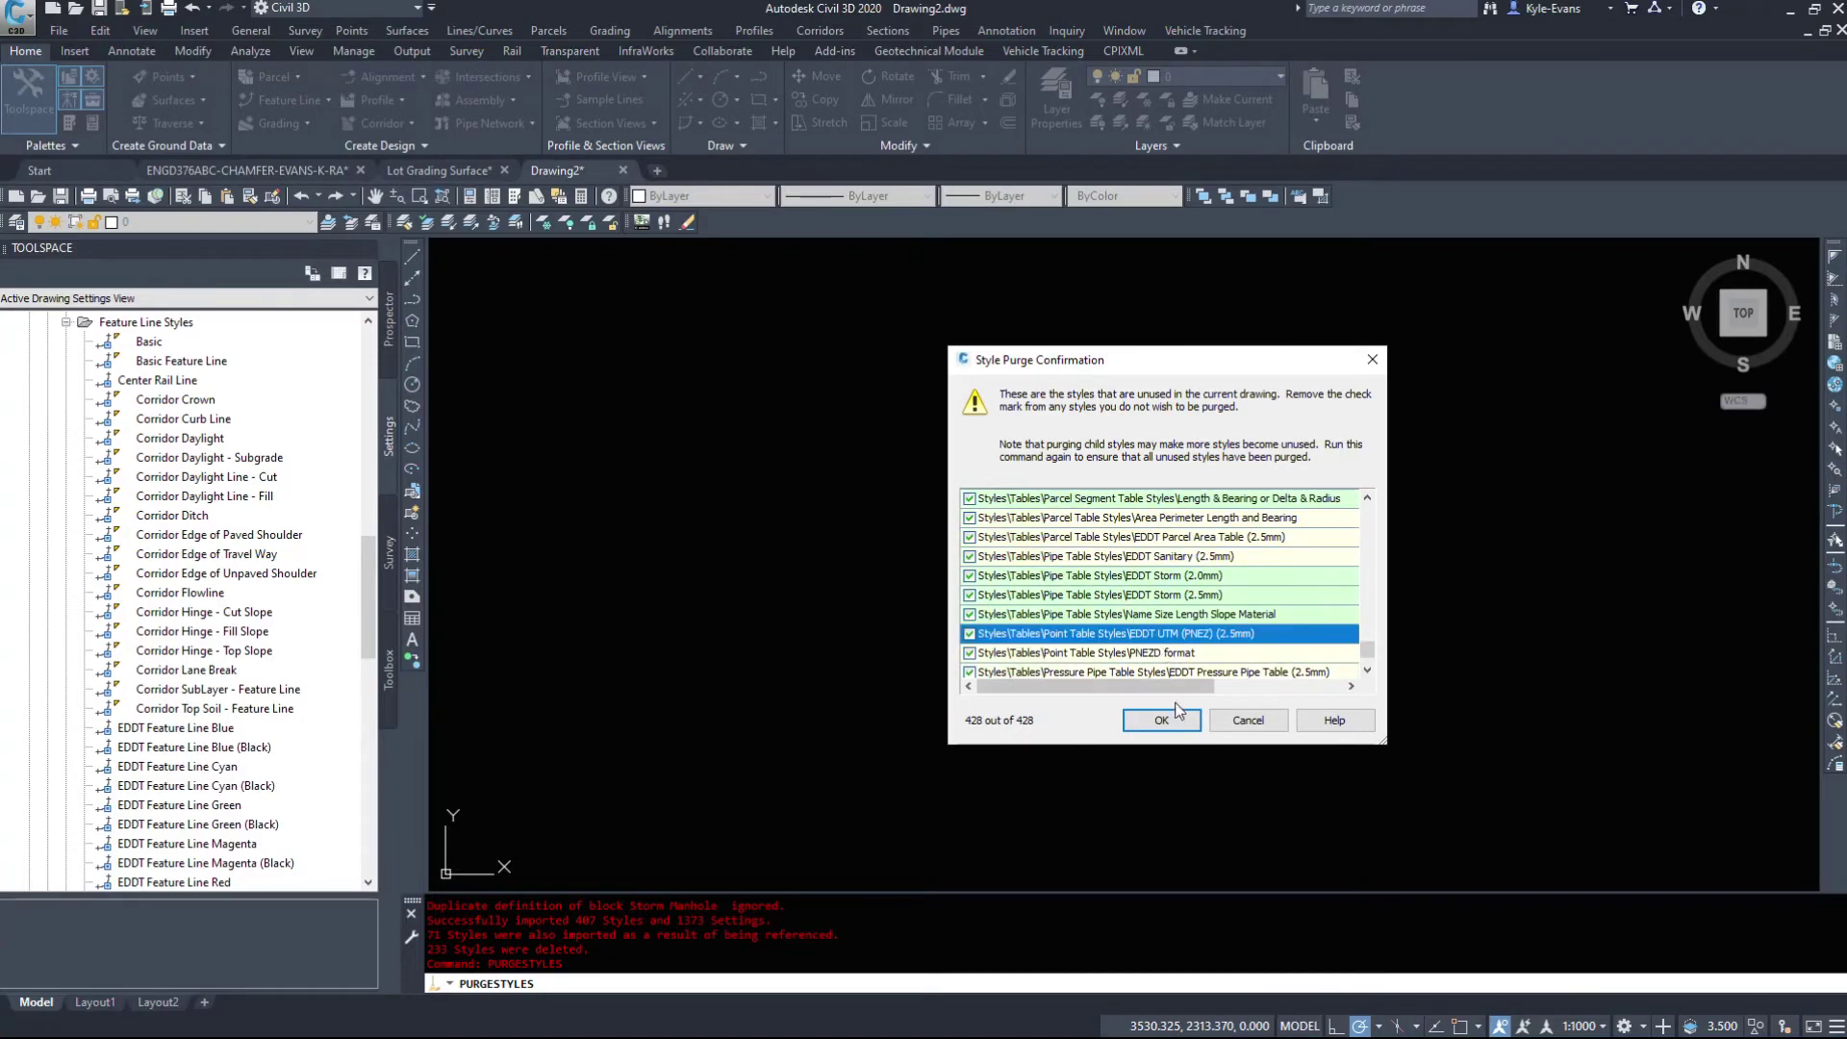
{"action": "left_click", "coordinate": [1161, 720]}
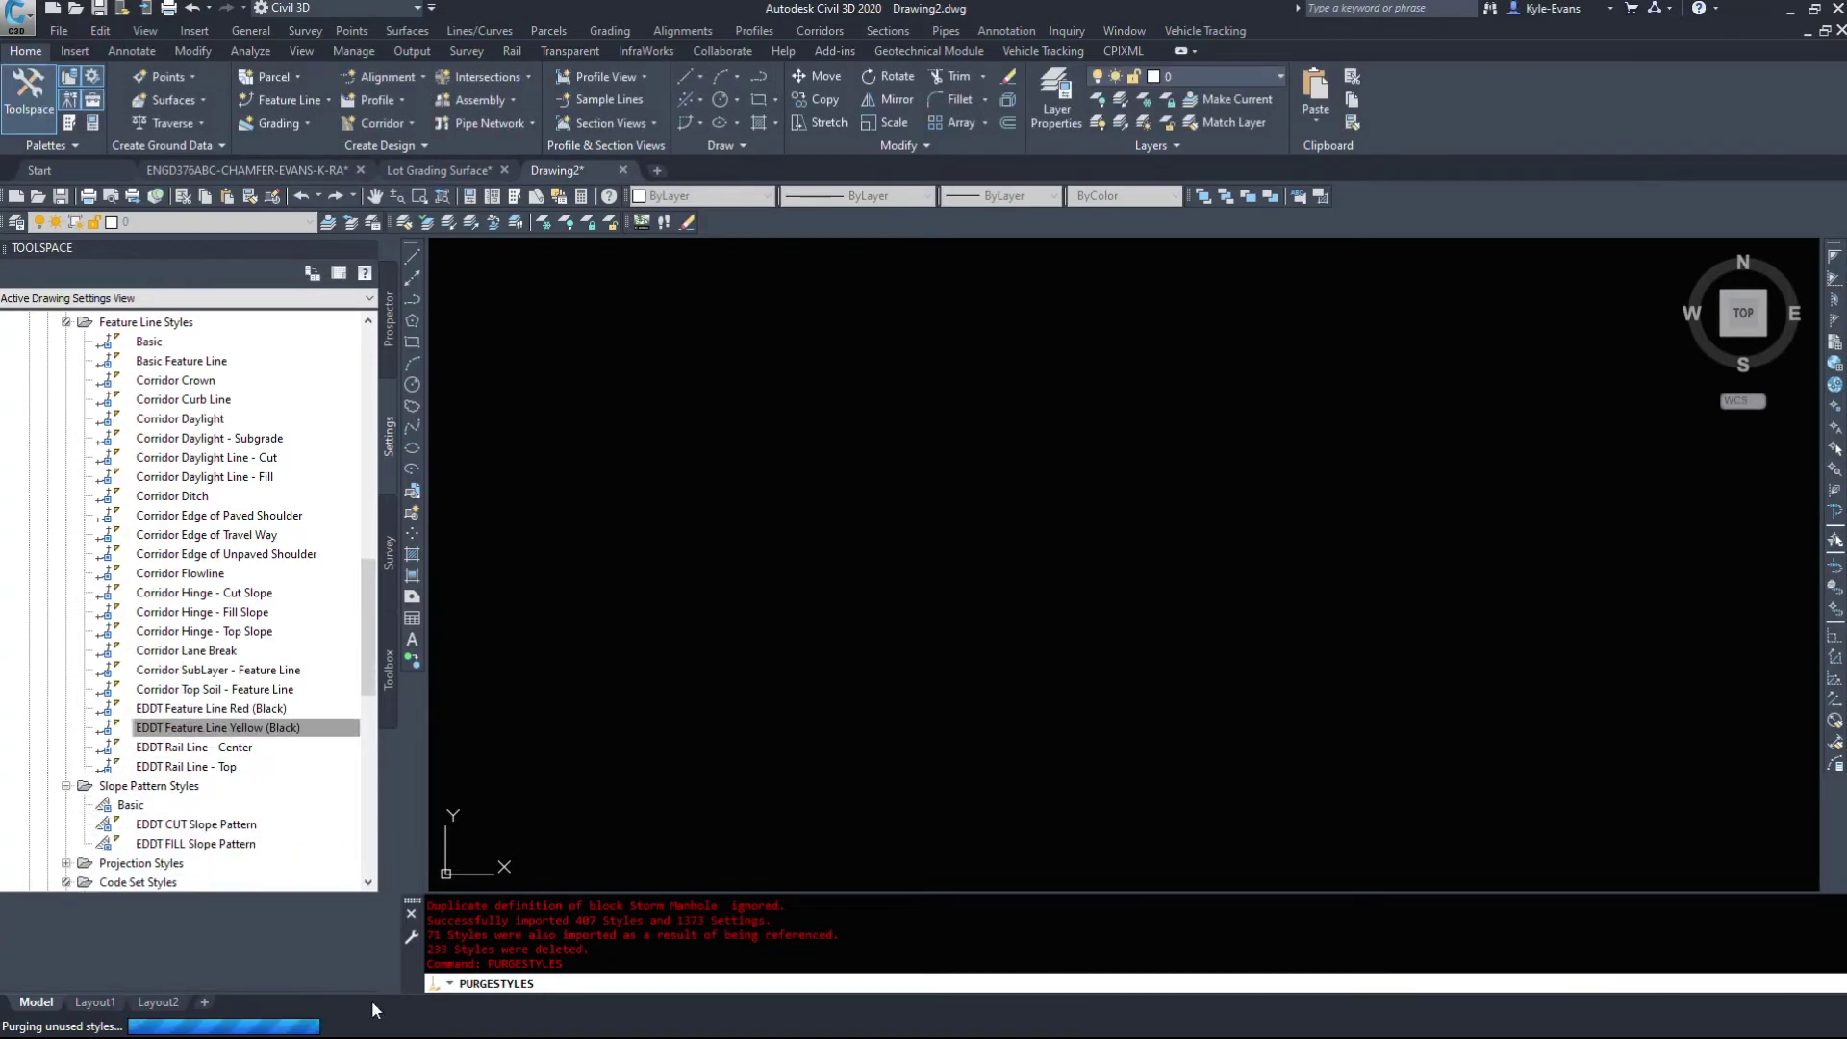
Repeat PURGESTYLES to purge 152 and then the last 3 unused styles.
{"action": "scroll", "coordinate": [351, 685], "scroll_direction": "down", "scroll_amount": 3}
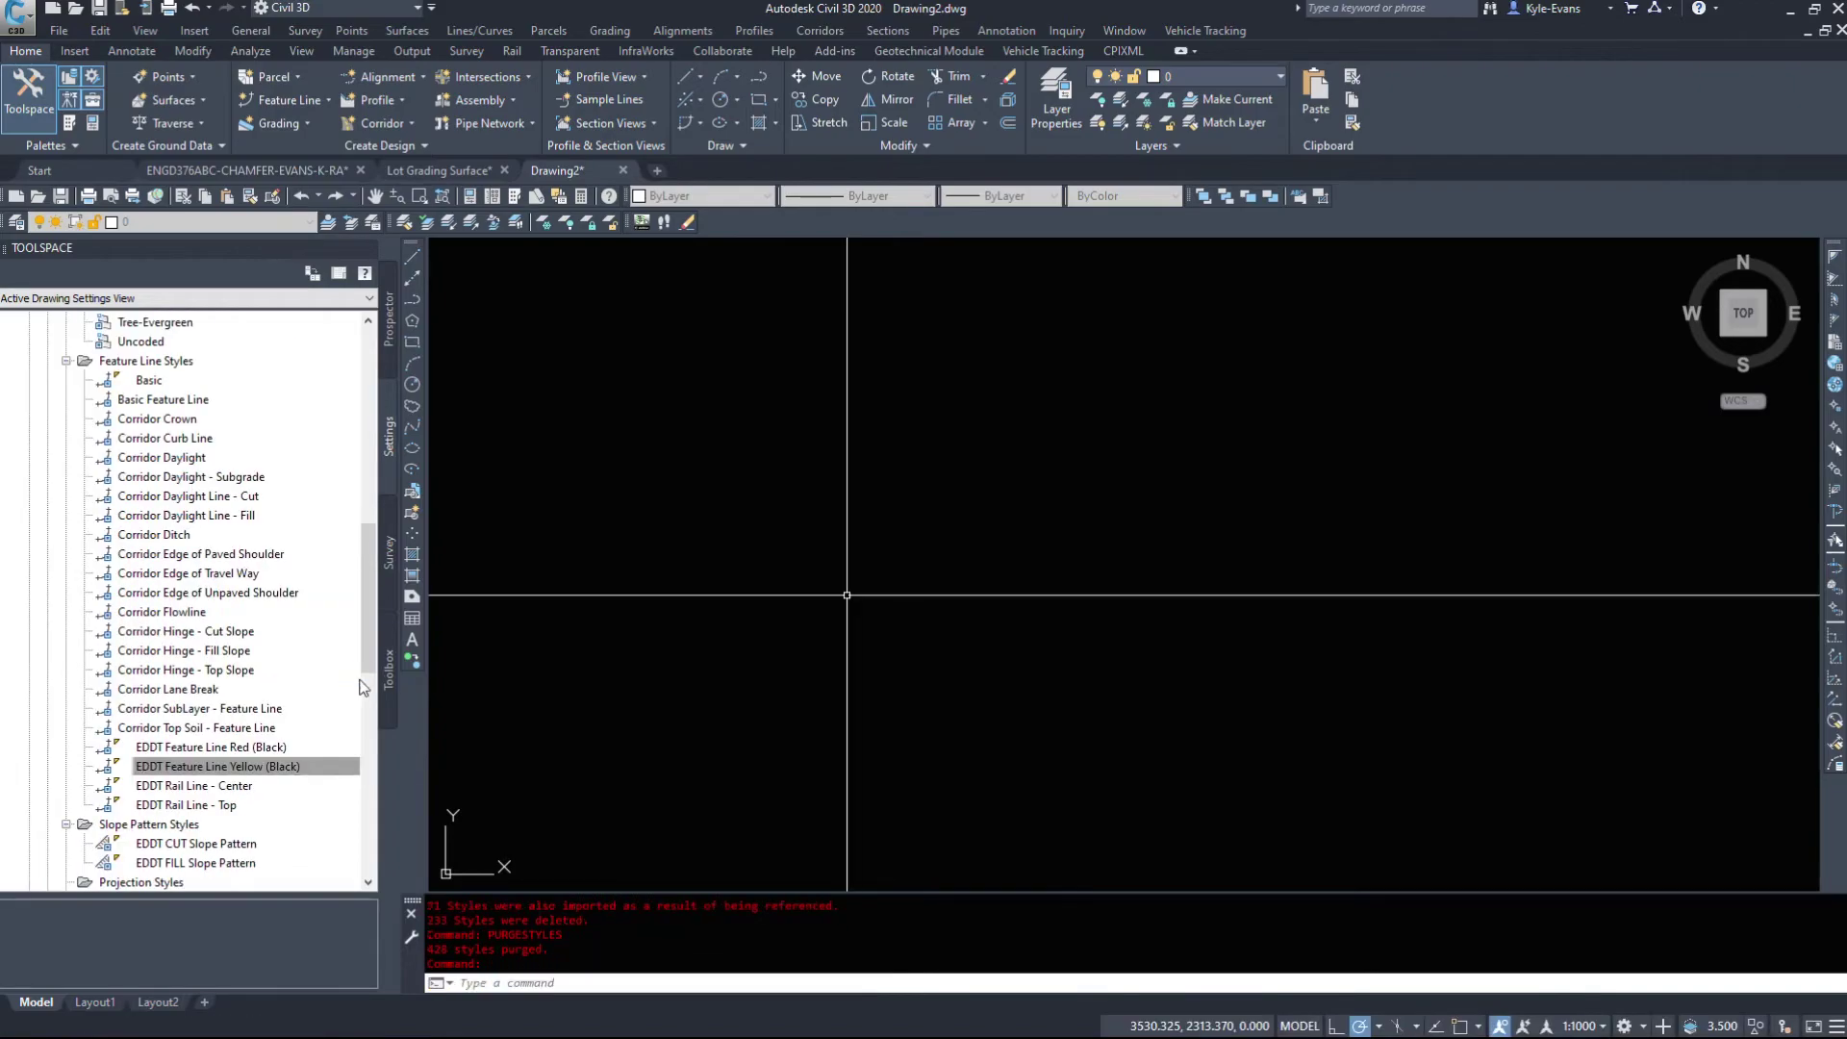
{"action": "scroll", "coordinate": [206, 679], "scroll_direction": "up", "scroll_amount": 2}
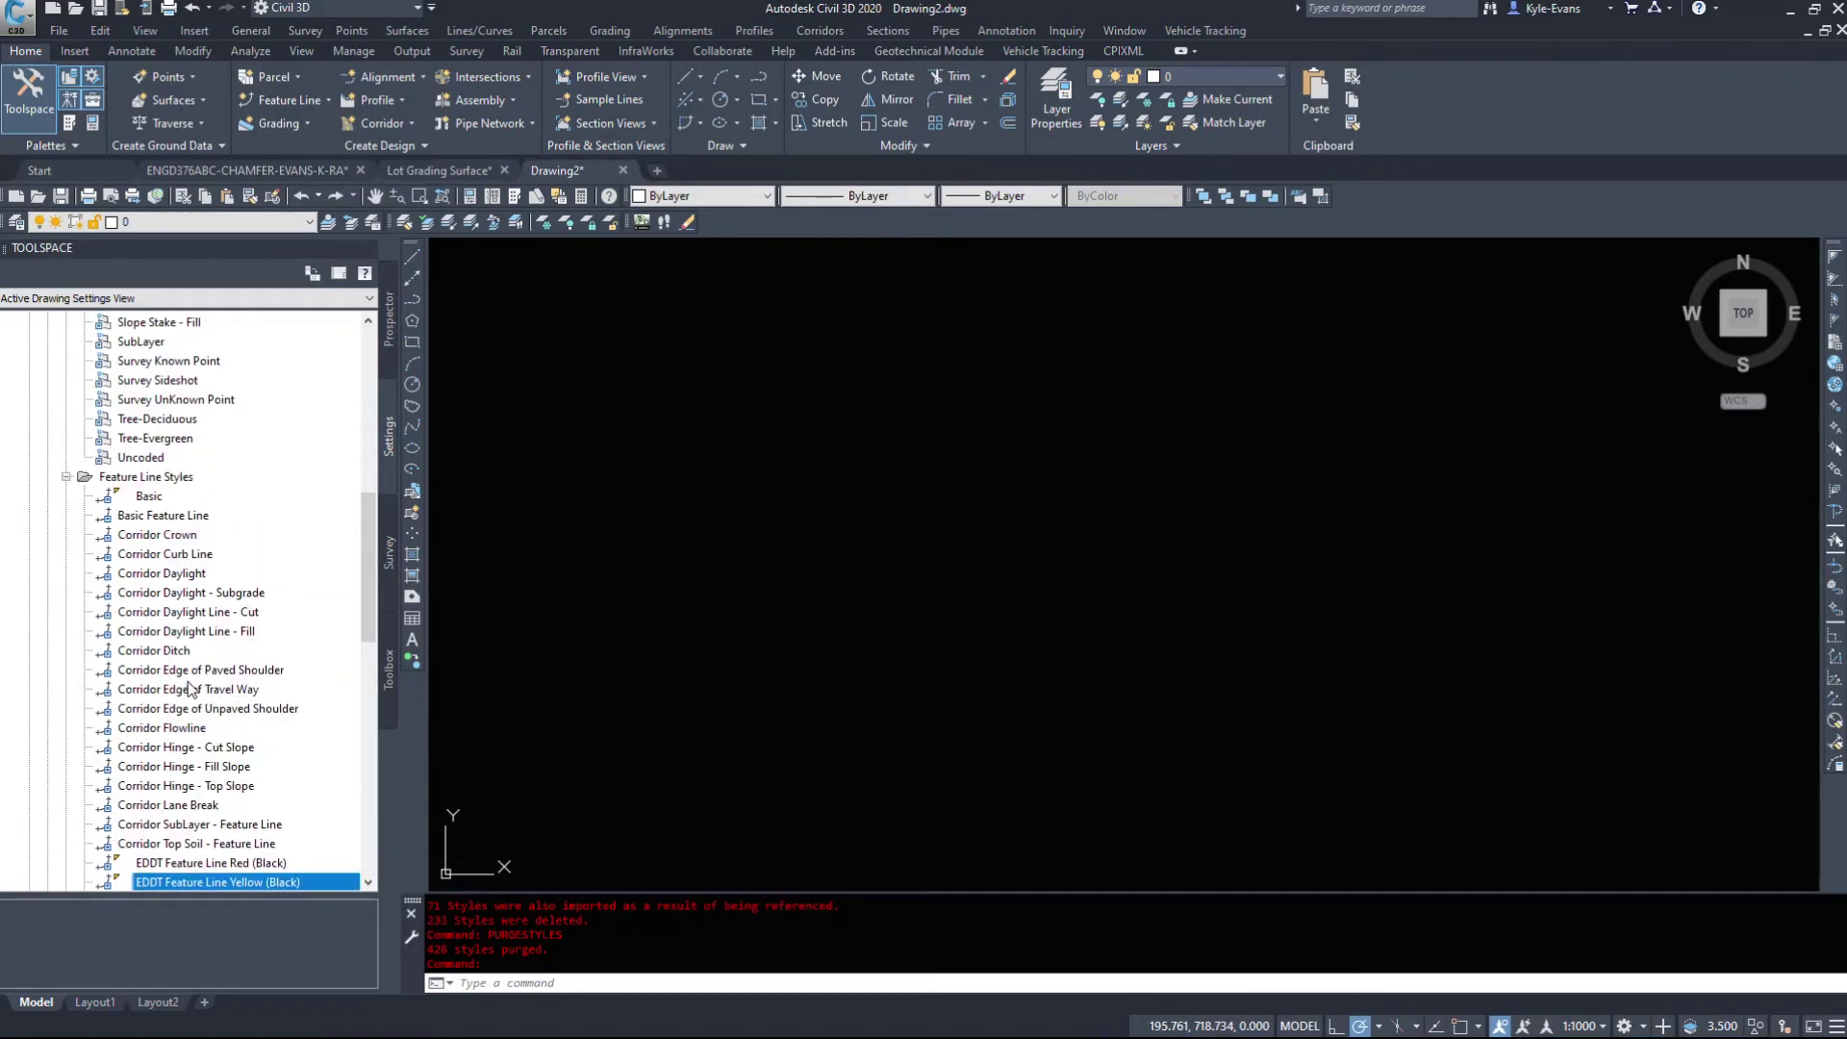
{"action": "key", "text": "Return"}
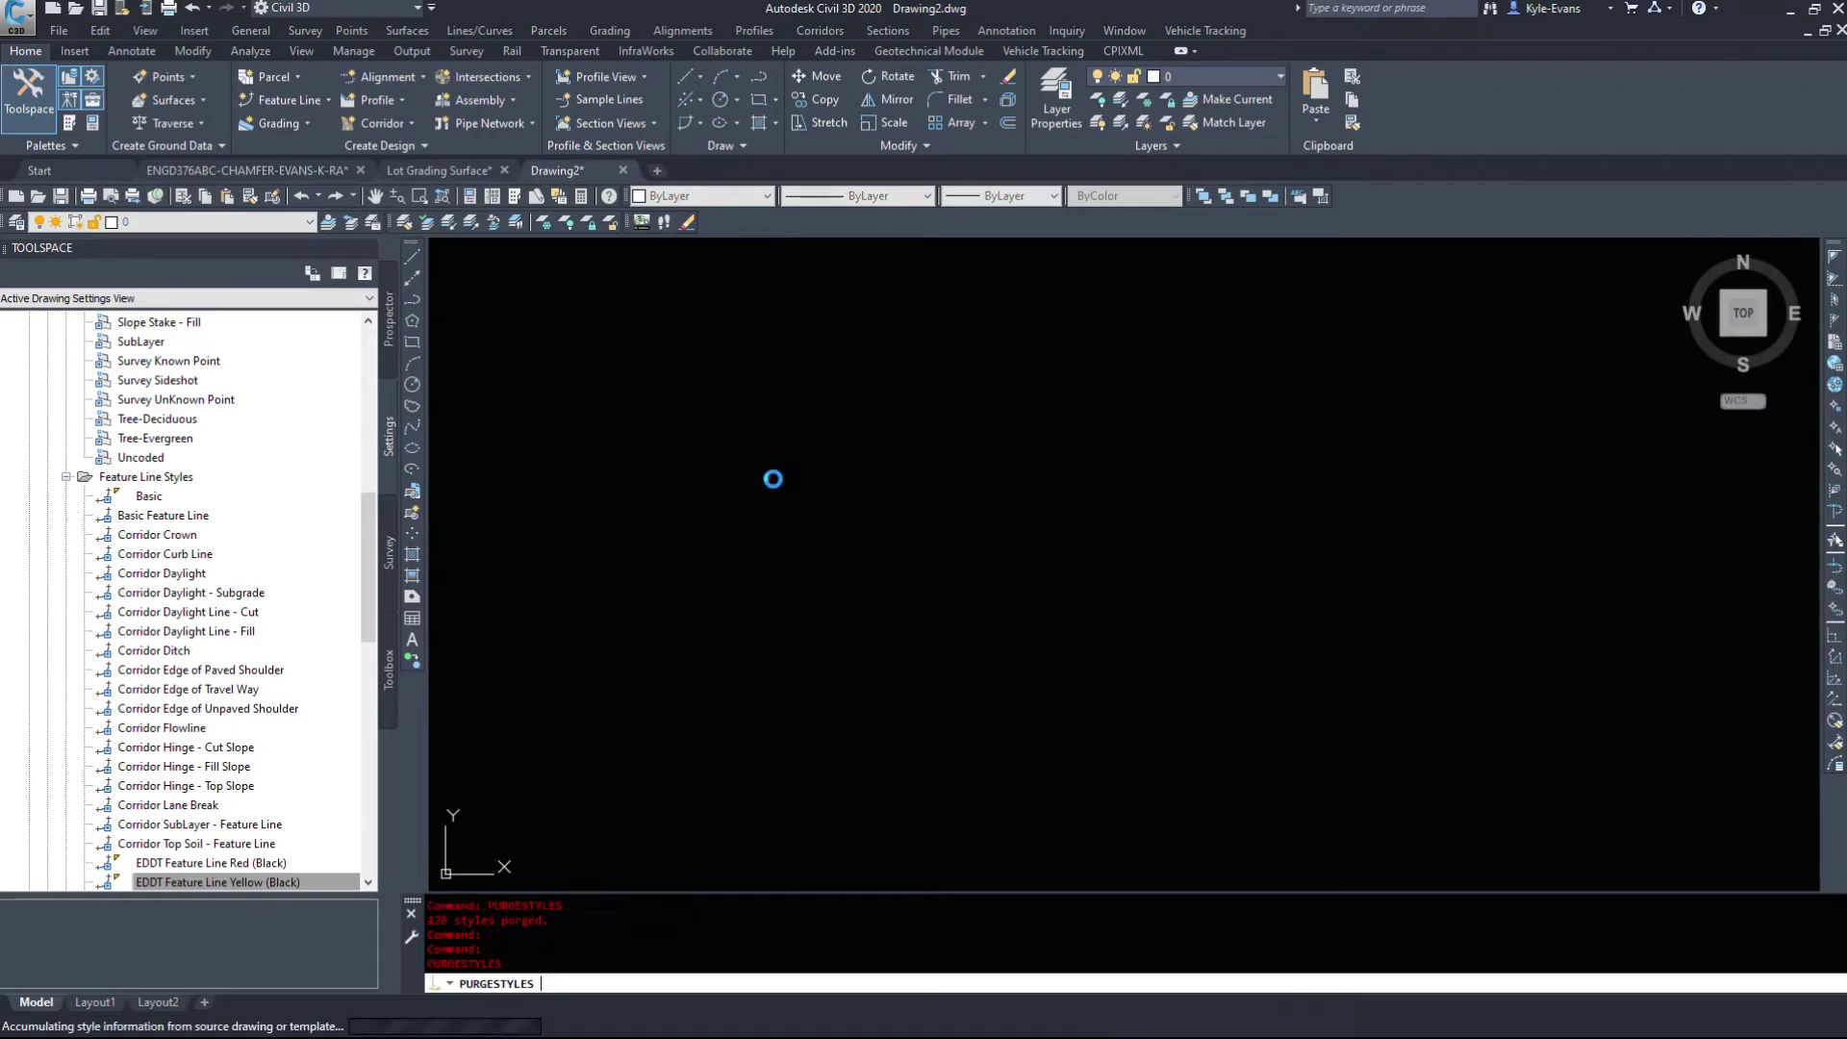
{"action": "scroll", "coordinate": [1217, 647], "scroll_direction": "down", "scroll_amount": 5}
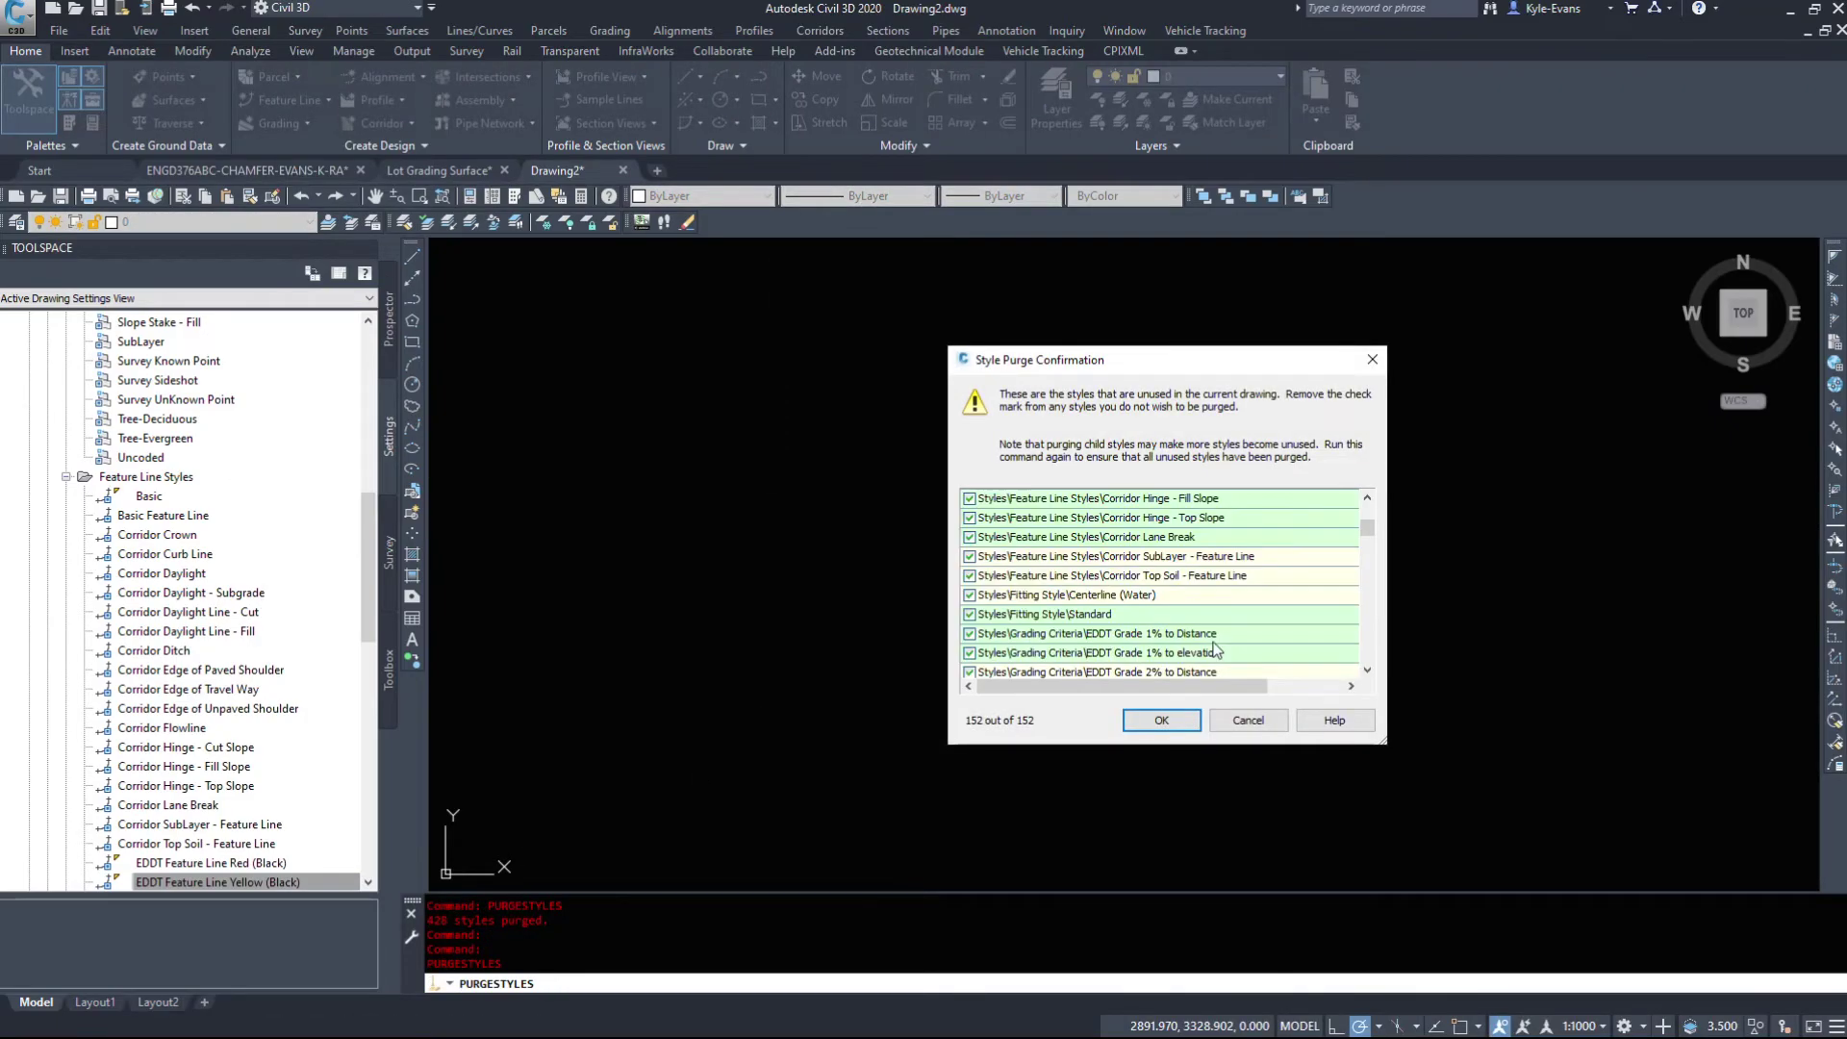
{"action": "left_click", "coordinate": [1160, 719]}
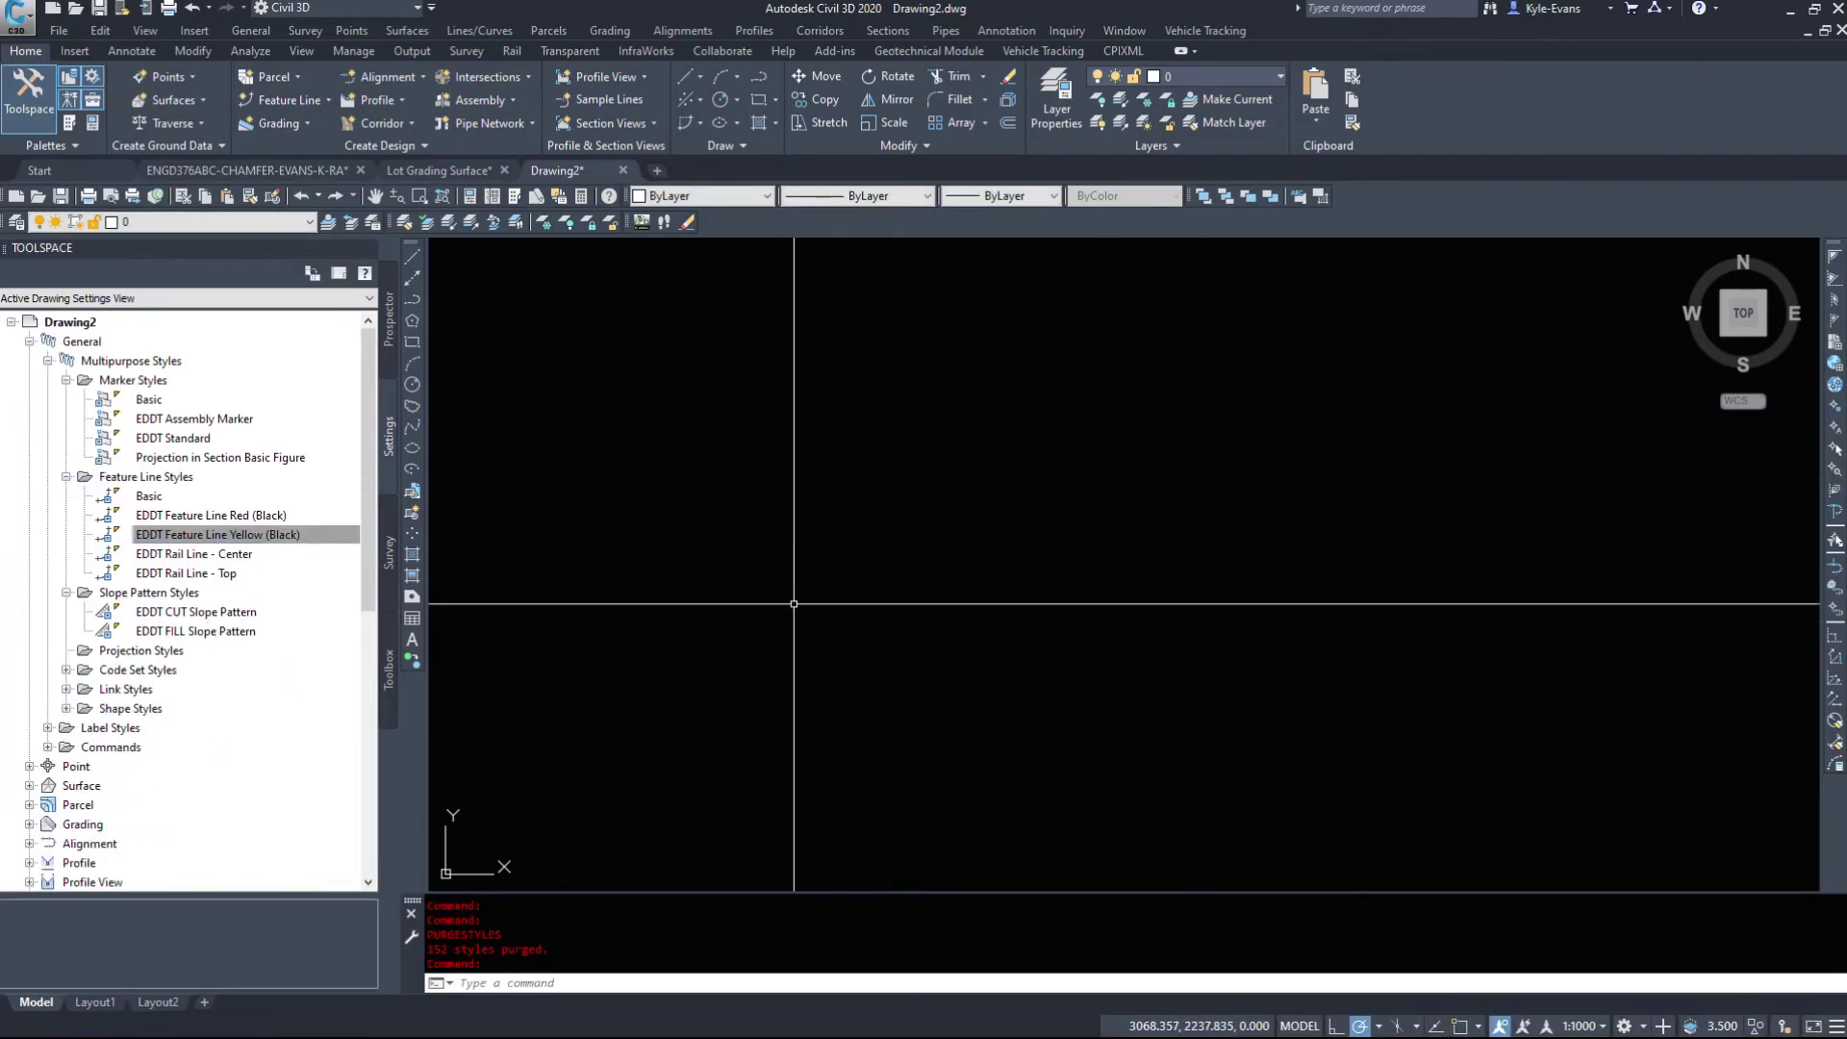
{"action": "key", "text": "Return"}
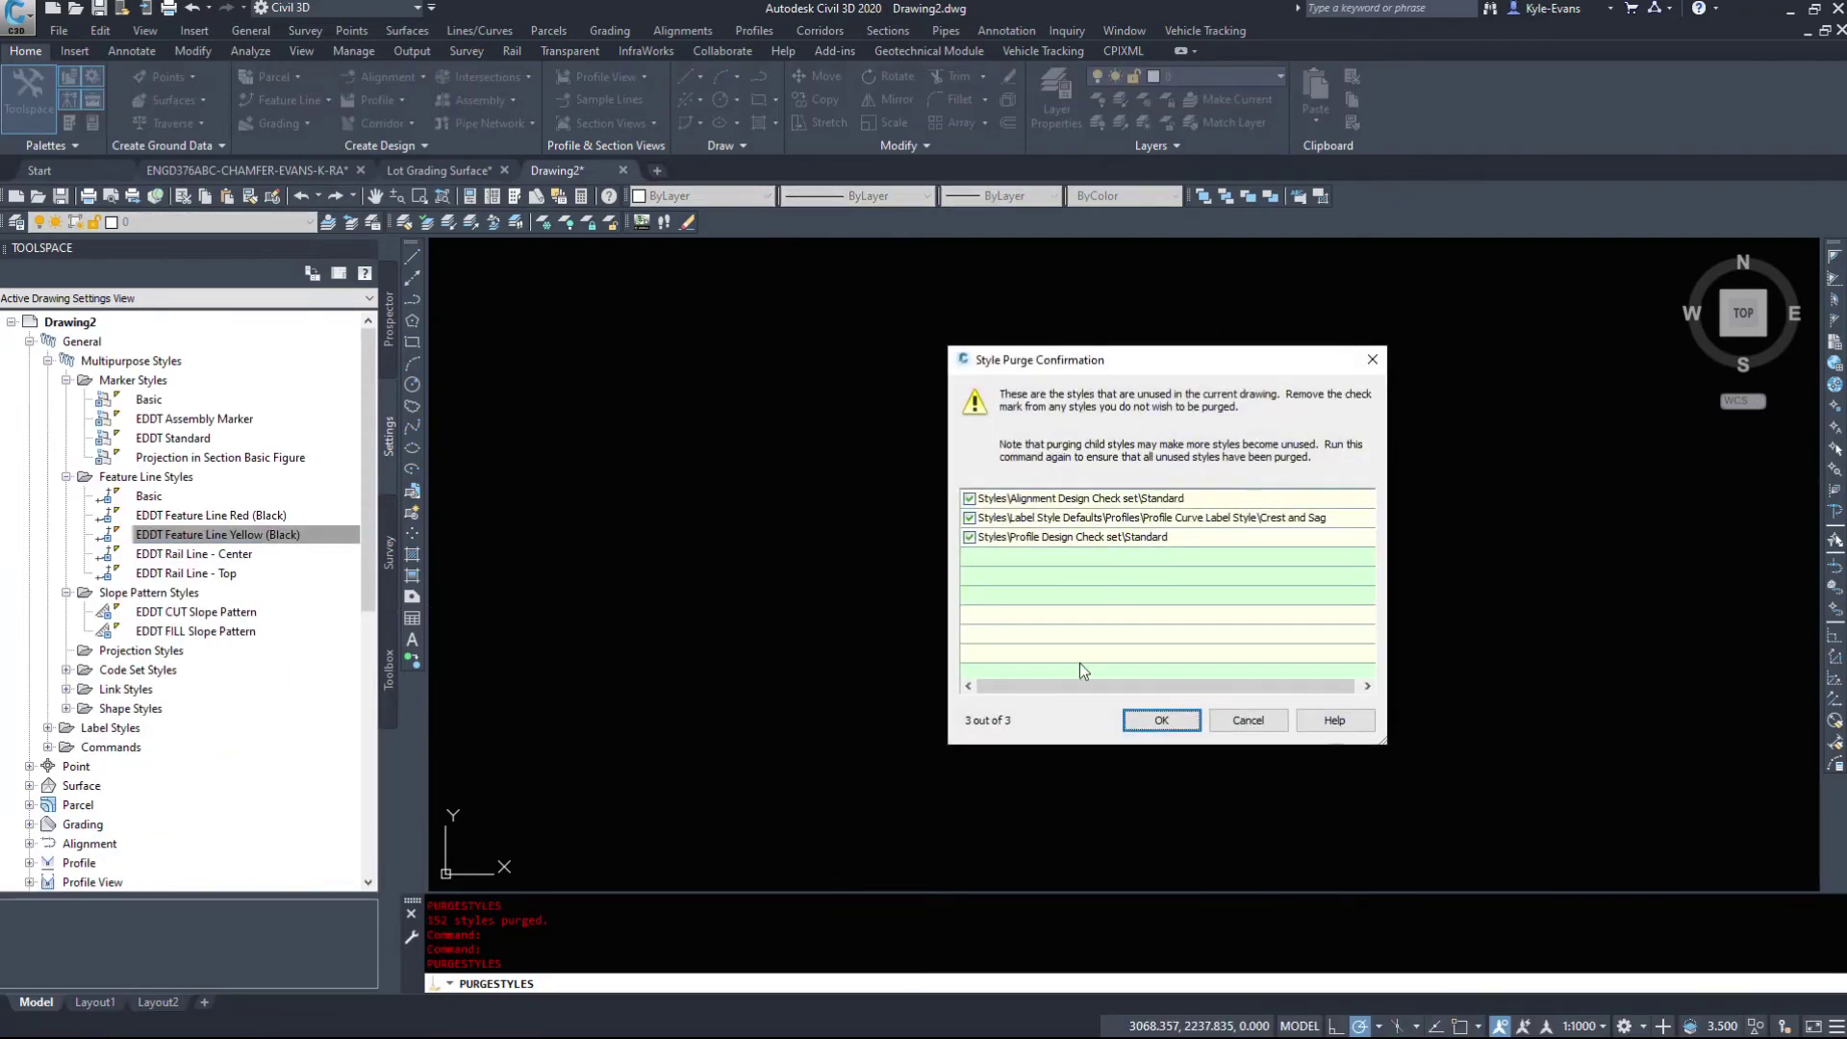
{"action": "left_click", "coordinate": [1175, 720]}
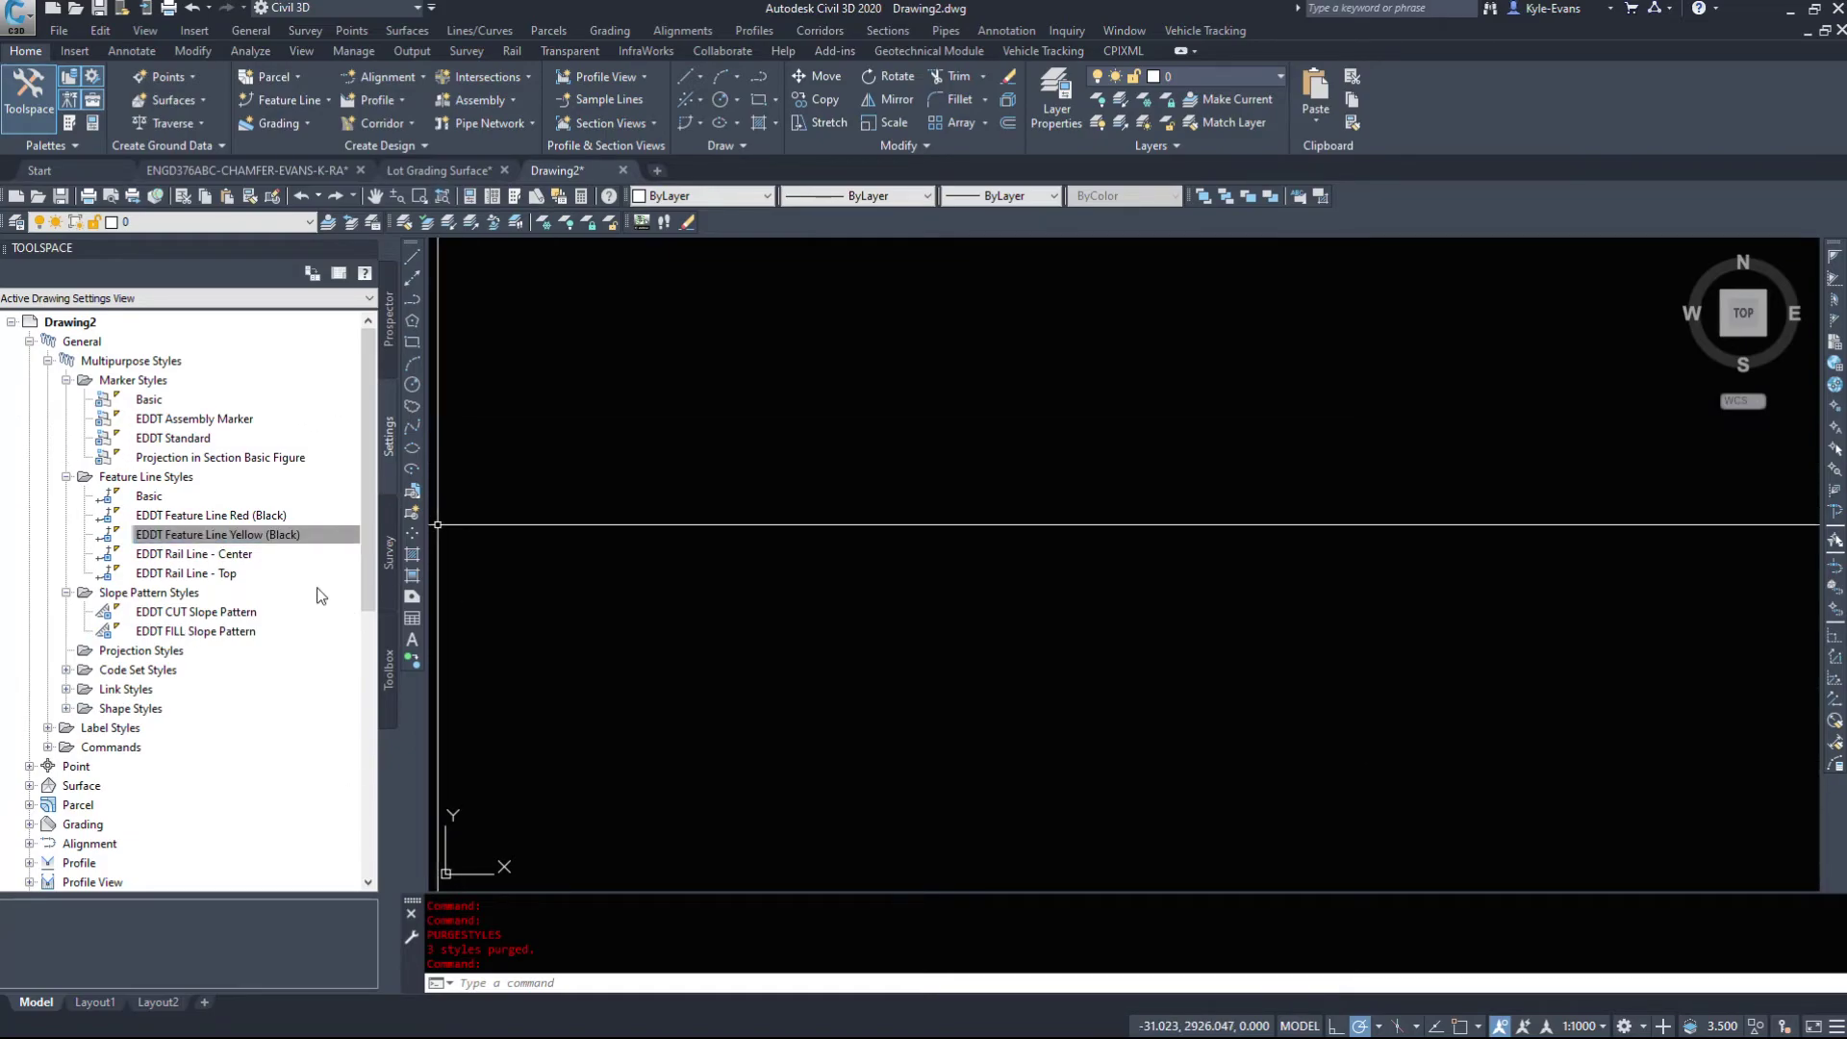
Find references for EDDT Feature Line Yellow (Black), showing the EDDT Code Set Assembly uses it.
{"action": "right_click", "coordinate": [202, 534]}
{"action": "left_click", "coordinate": [176, 555]}
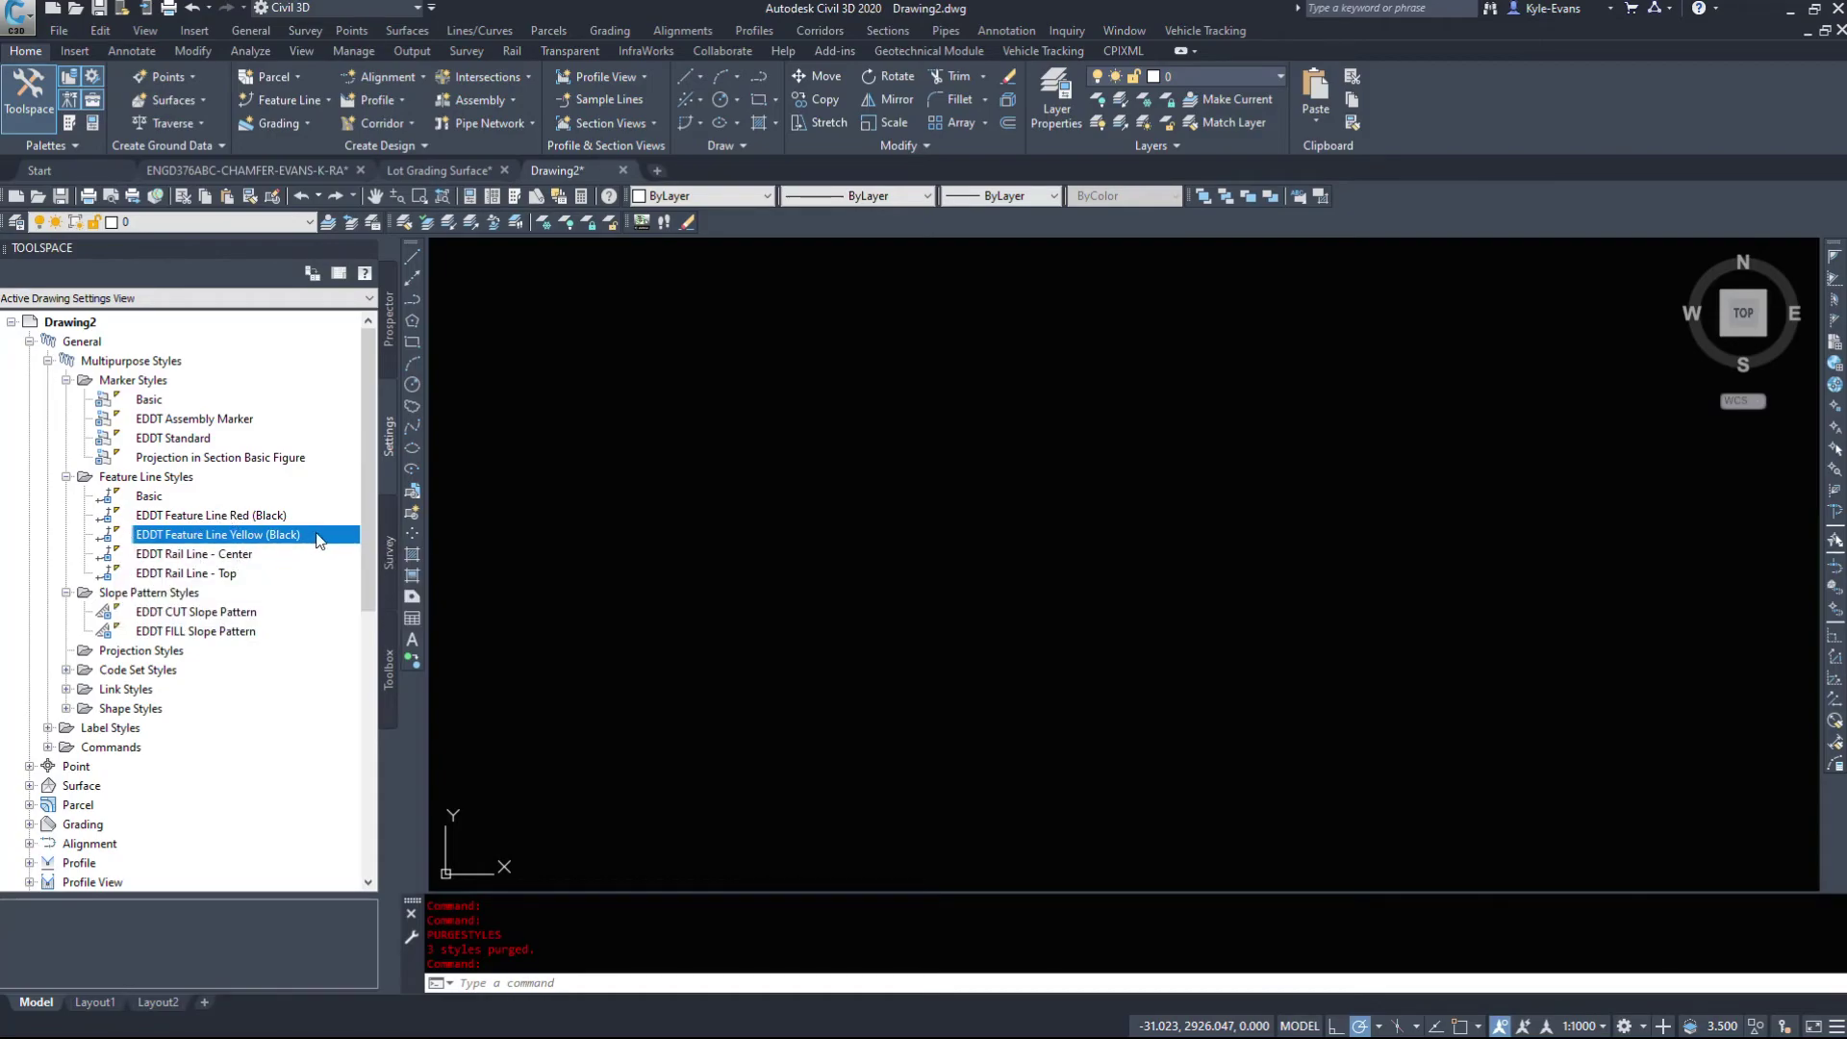
{"action": "right_click", "coordinate": [209, 541]}
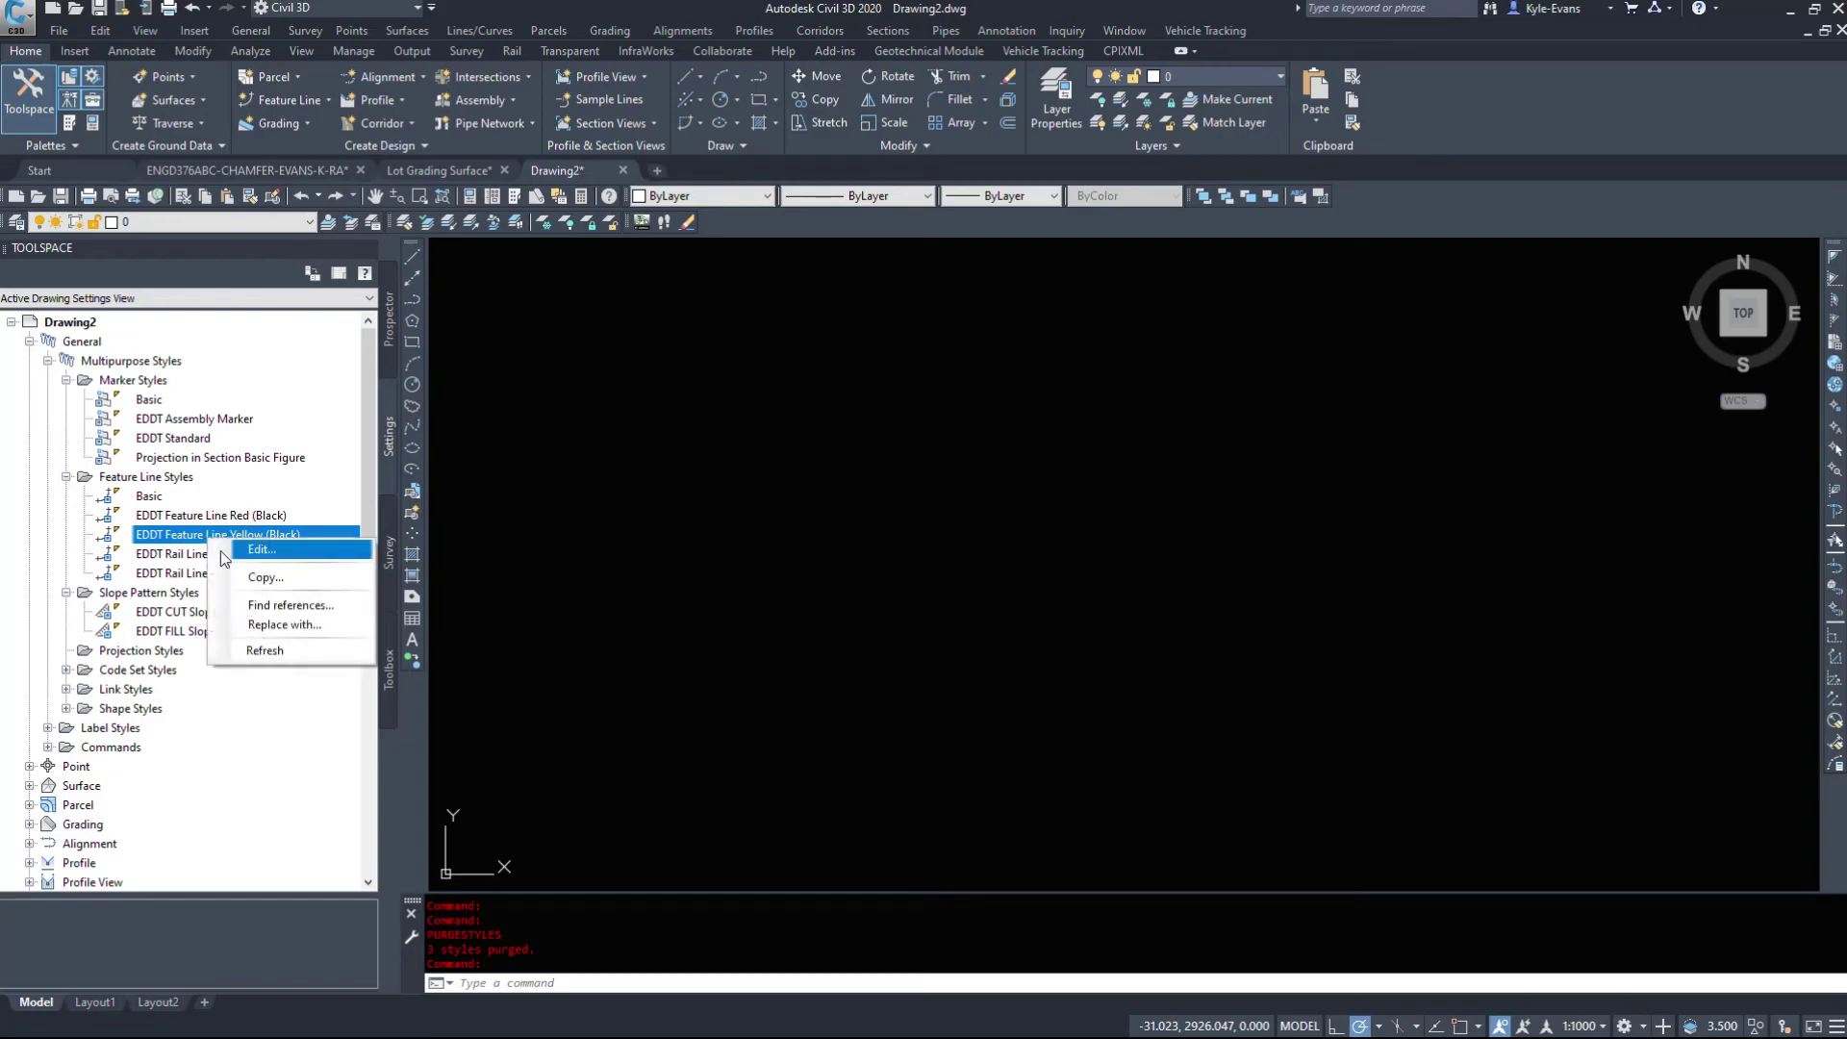
{"action": "left_click", "coordinate": [288, 605]}
{"action": "left_click", "coordinate": [143, 334]}
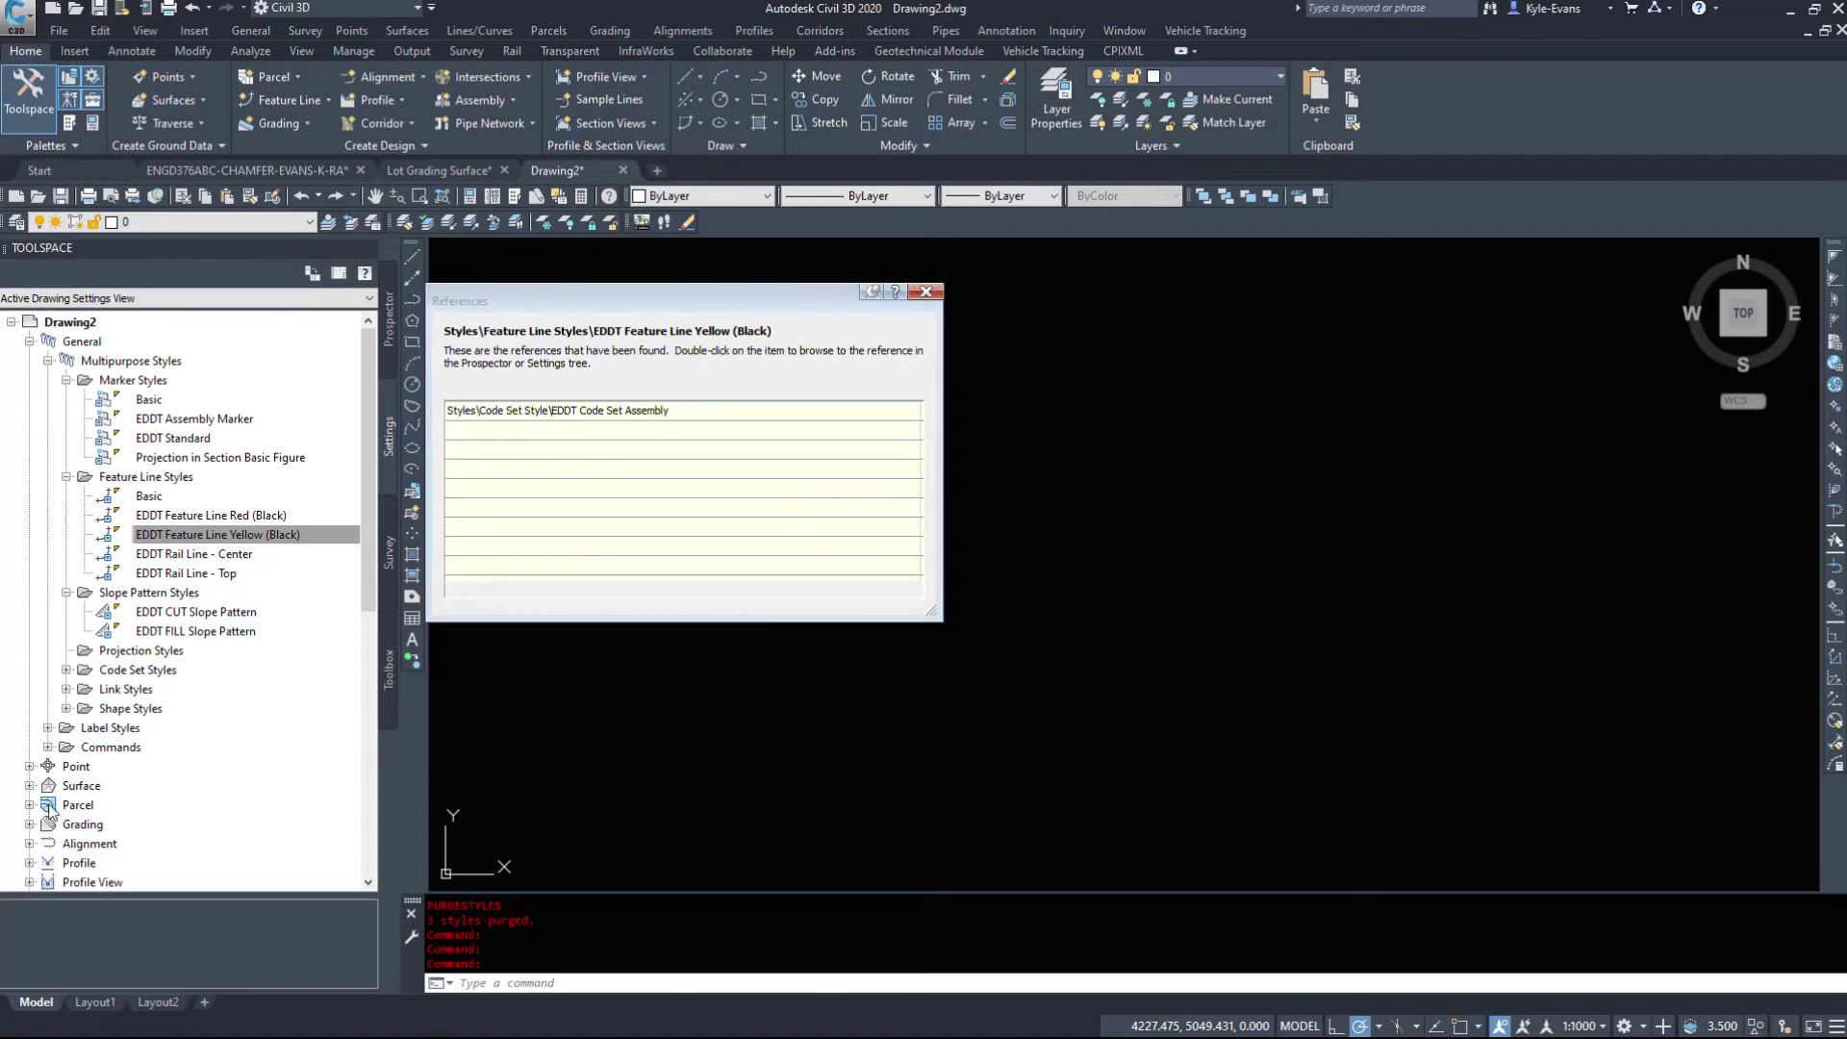
Close the references list and begin replacing the EDDT Feature Line Yellow (Black) style.
{"action": "left_click", "coordinate": [925, 292]}
{"action": "right_click", "coordinate": [183, 540]}
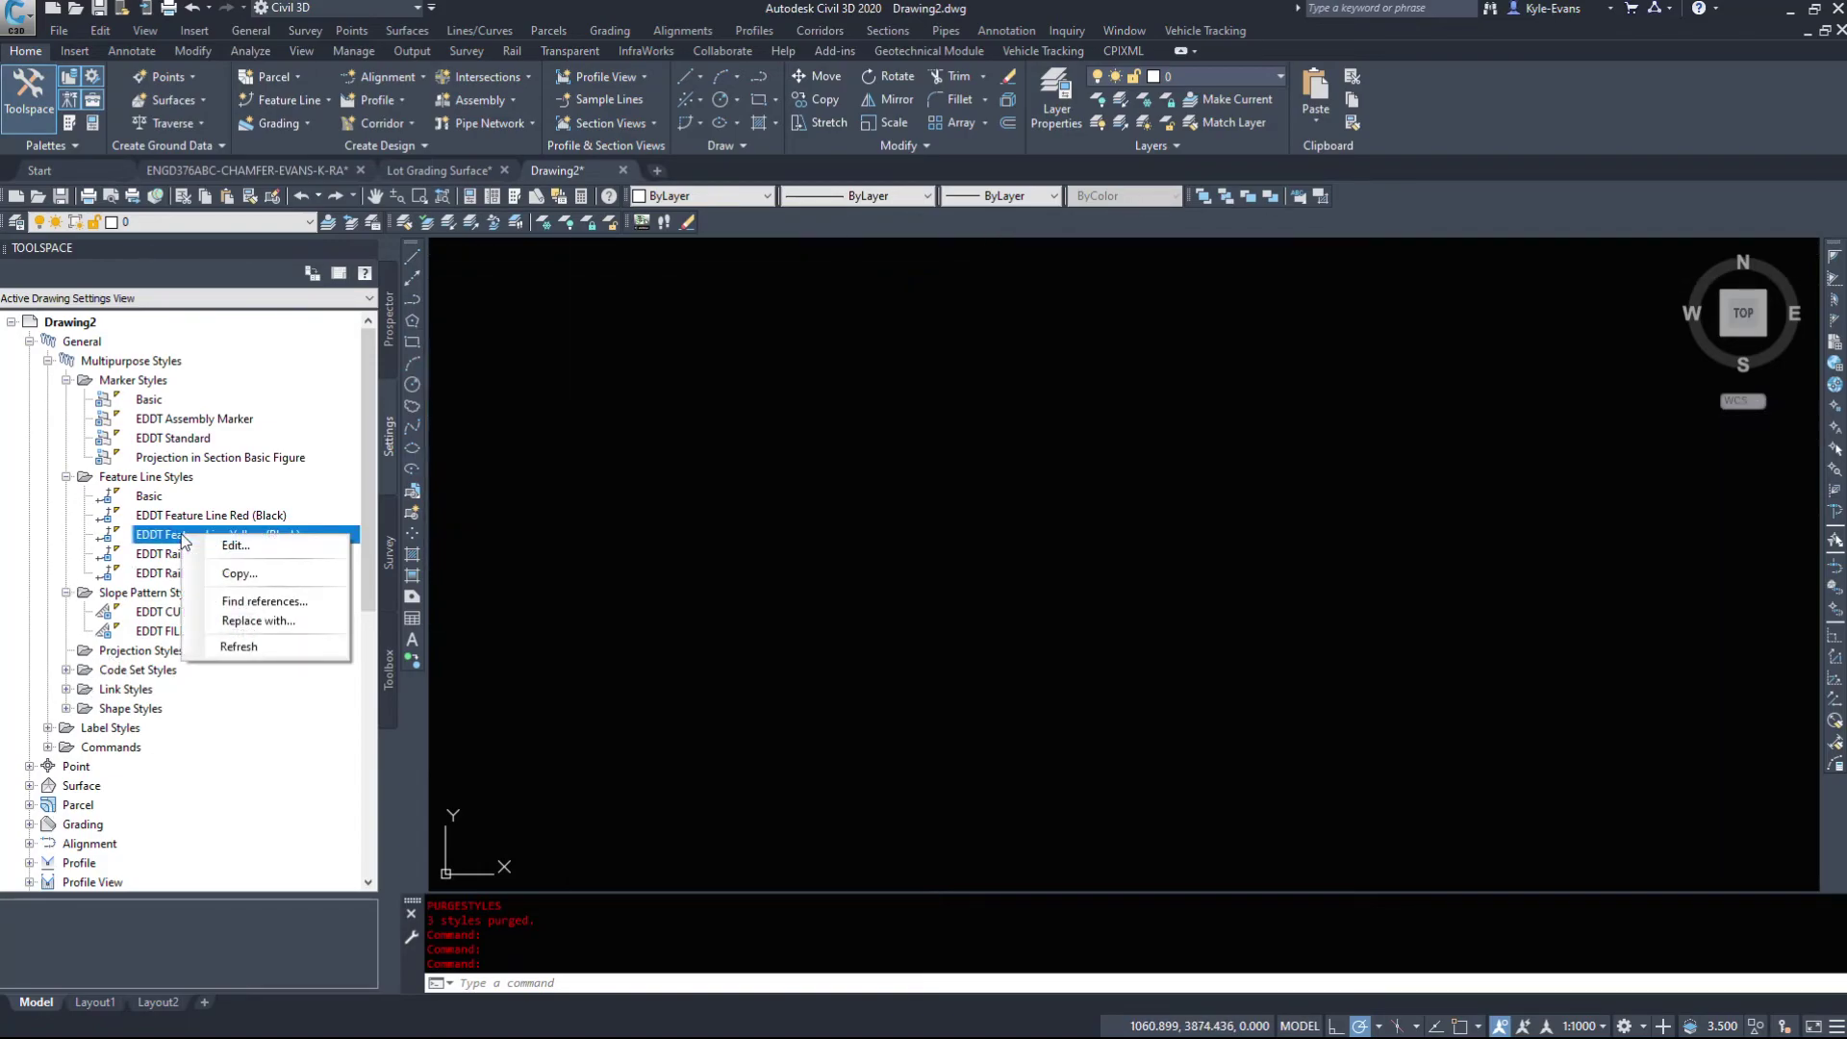
{"action": "left_click", "coordinate": [252, 620]}
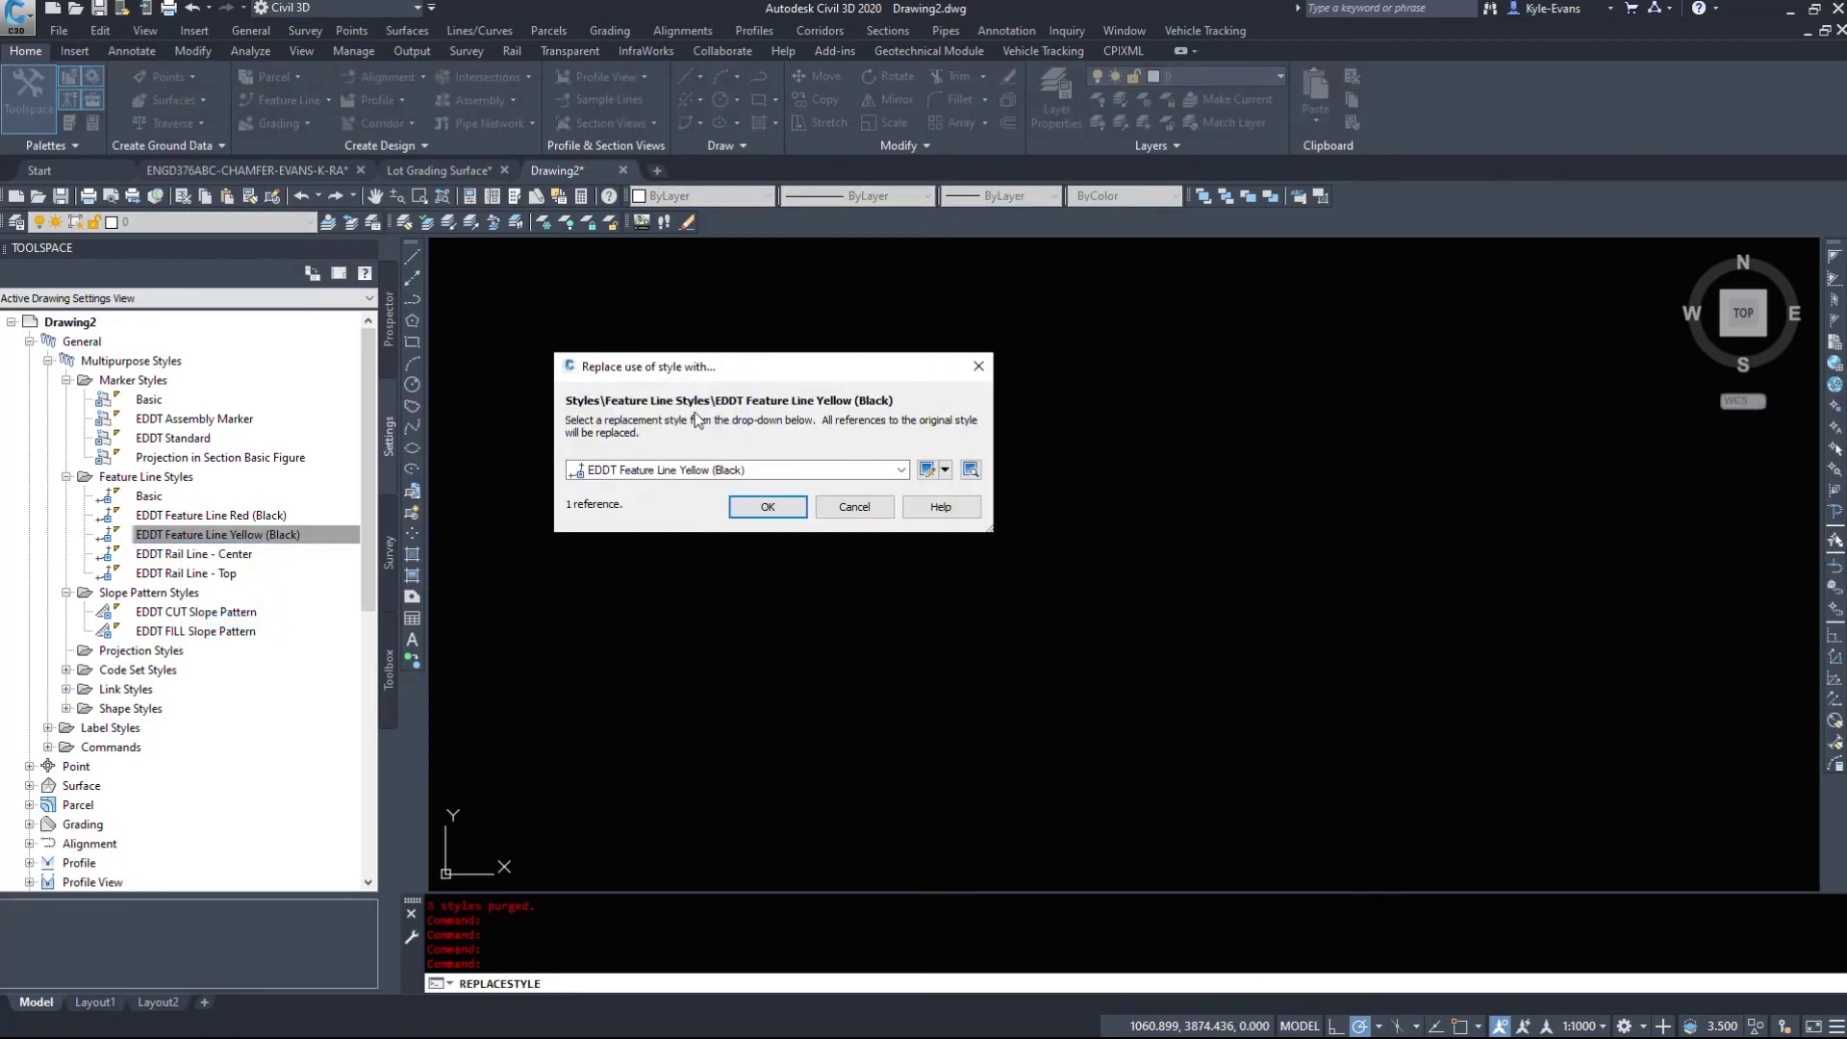
Replace the one Yellow (Black) reference with EDDT Feature Line Red (Black).
{"action": "left_click", "coordinate": [681, 470]}
{"action": "left_click", "coordinate": [673, 505]}
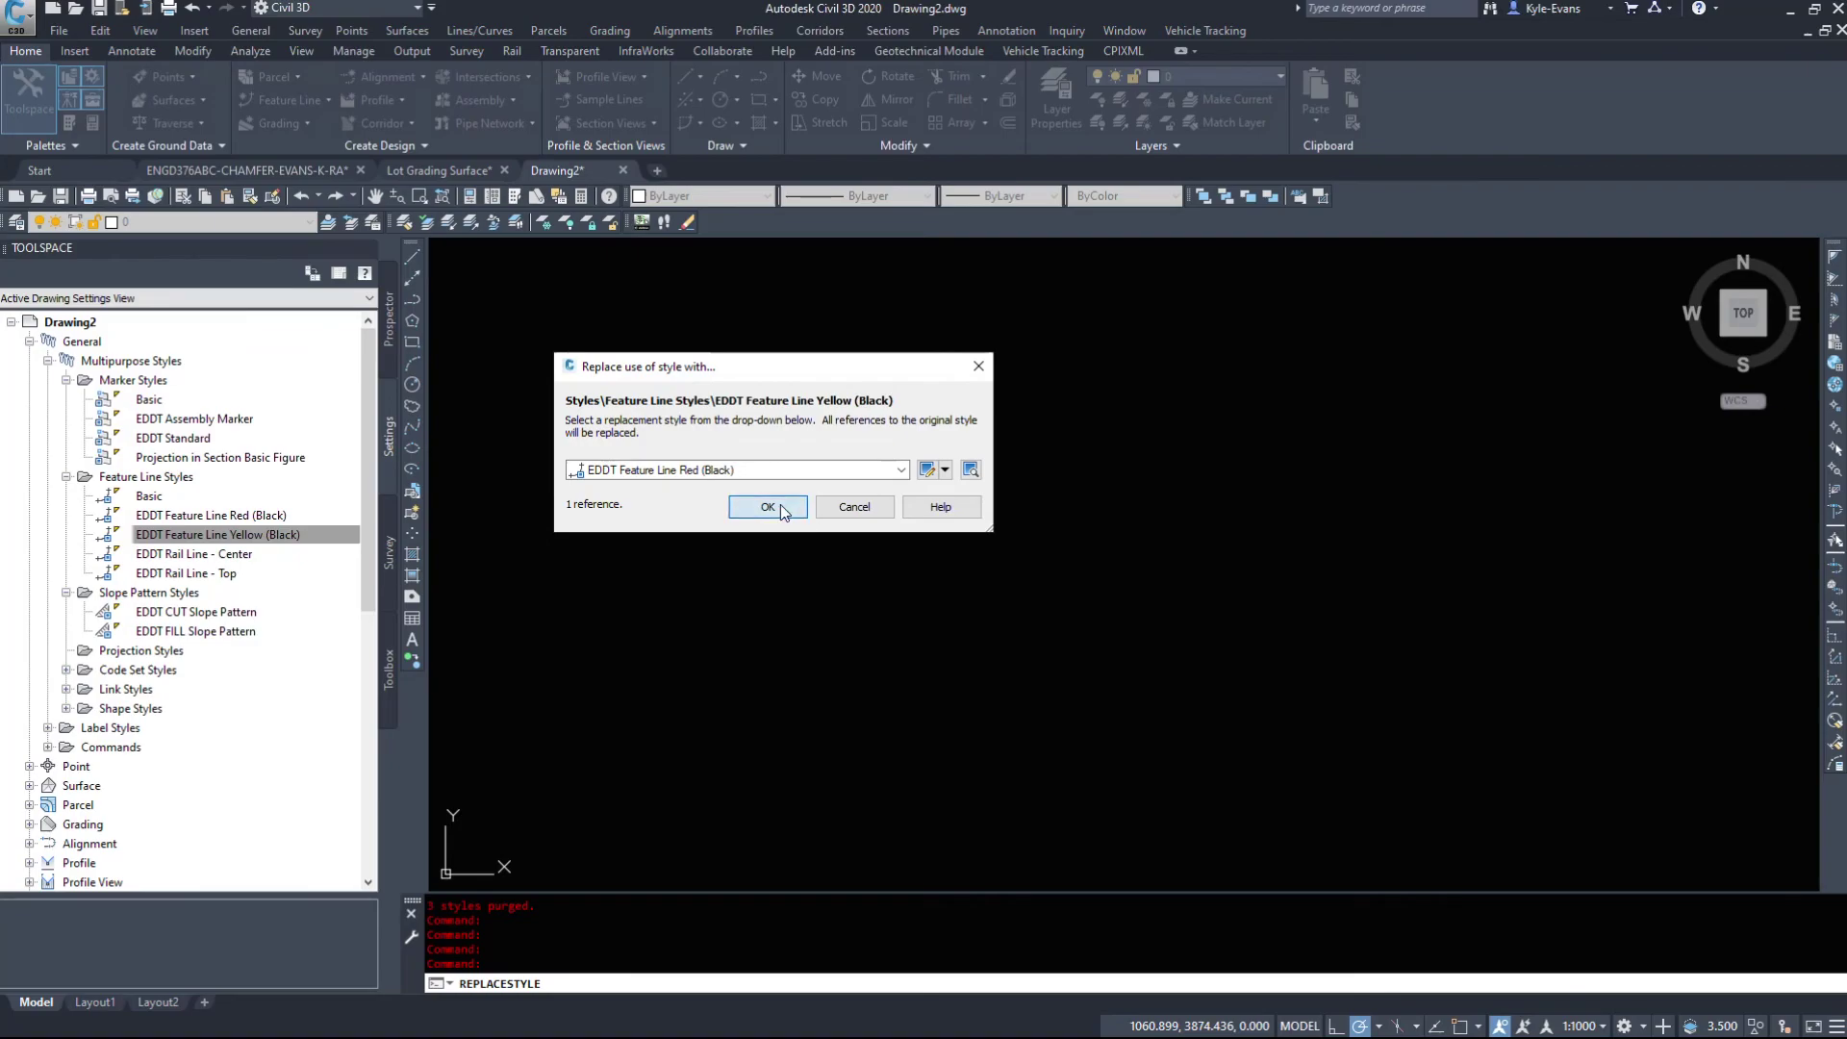
{"action": "left_click", "coordinate": [781, 509]}
Delete the now-unused EDDT Feature Line Yellow (Black) style.
{"action": "right_click", "coordinate": [192, 540]}
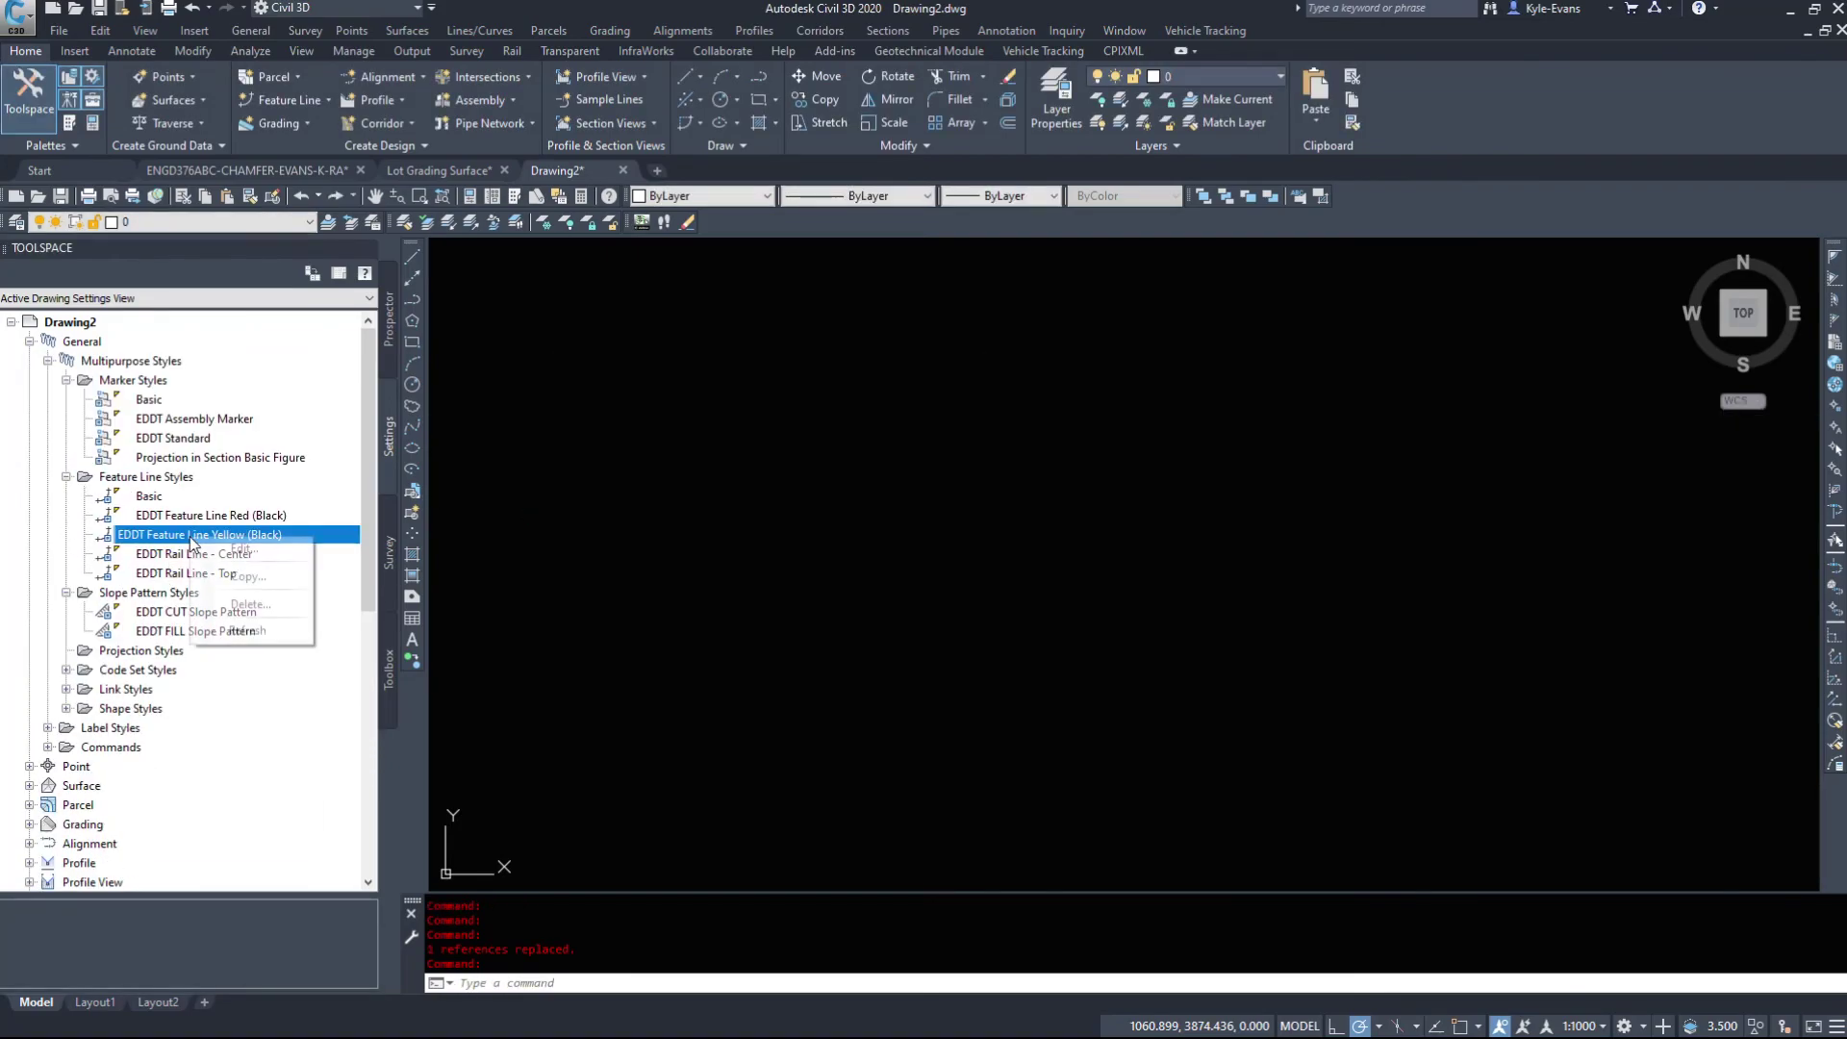
{"action": "left_click", "coordinate": [252, 604]}
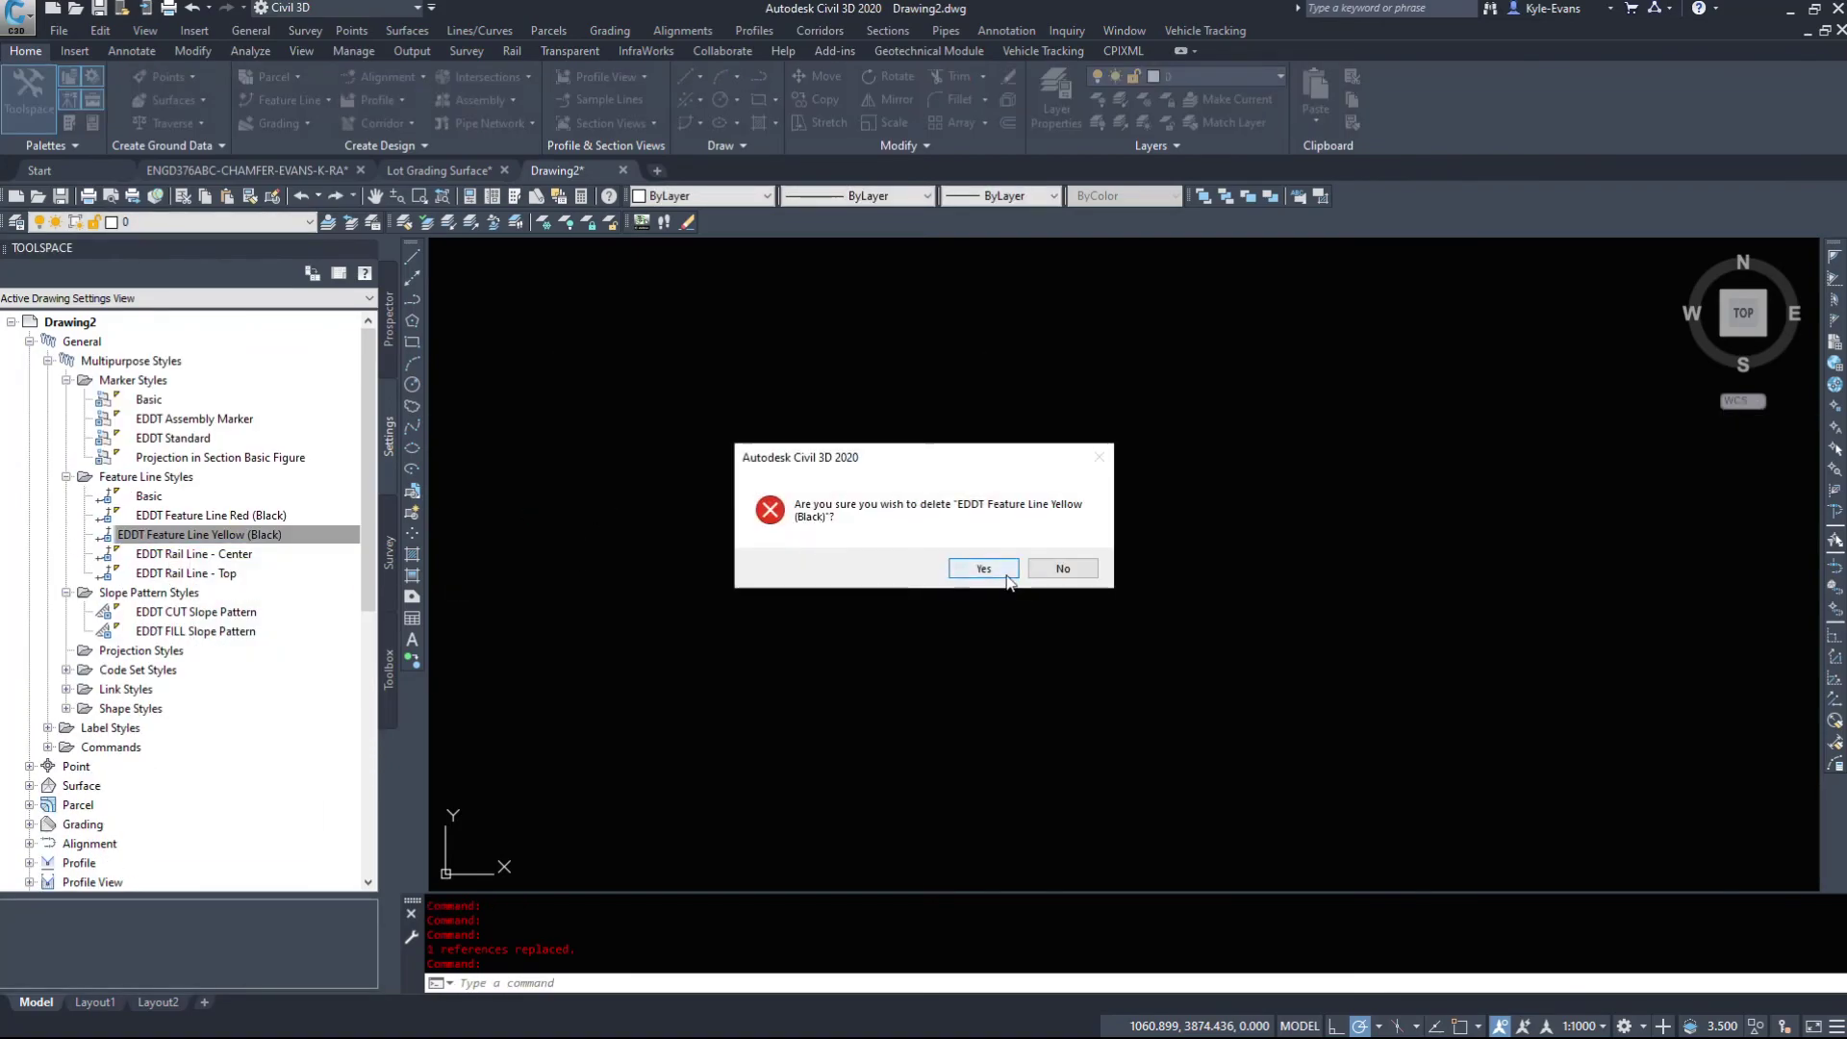
{"action": "left_click", "coordinate": [983, 569]}
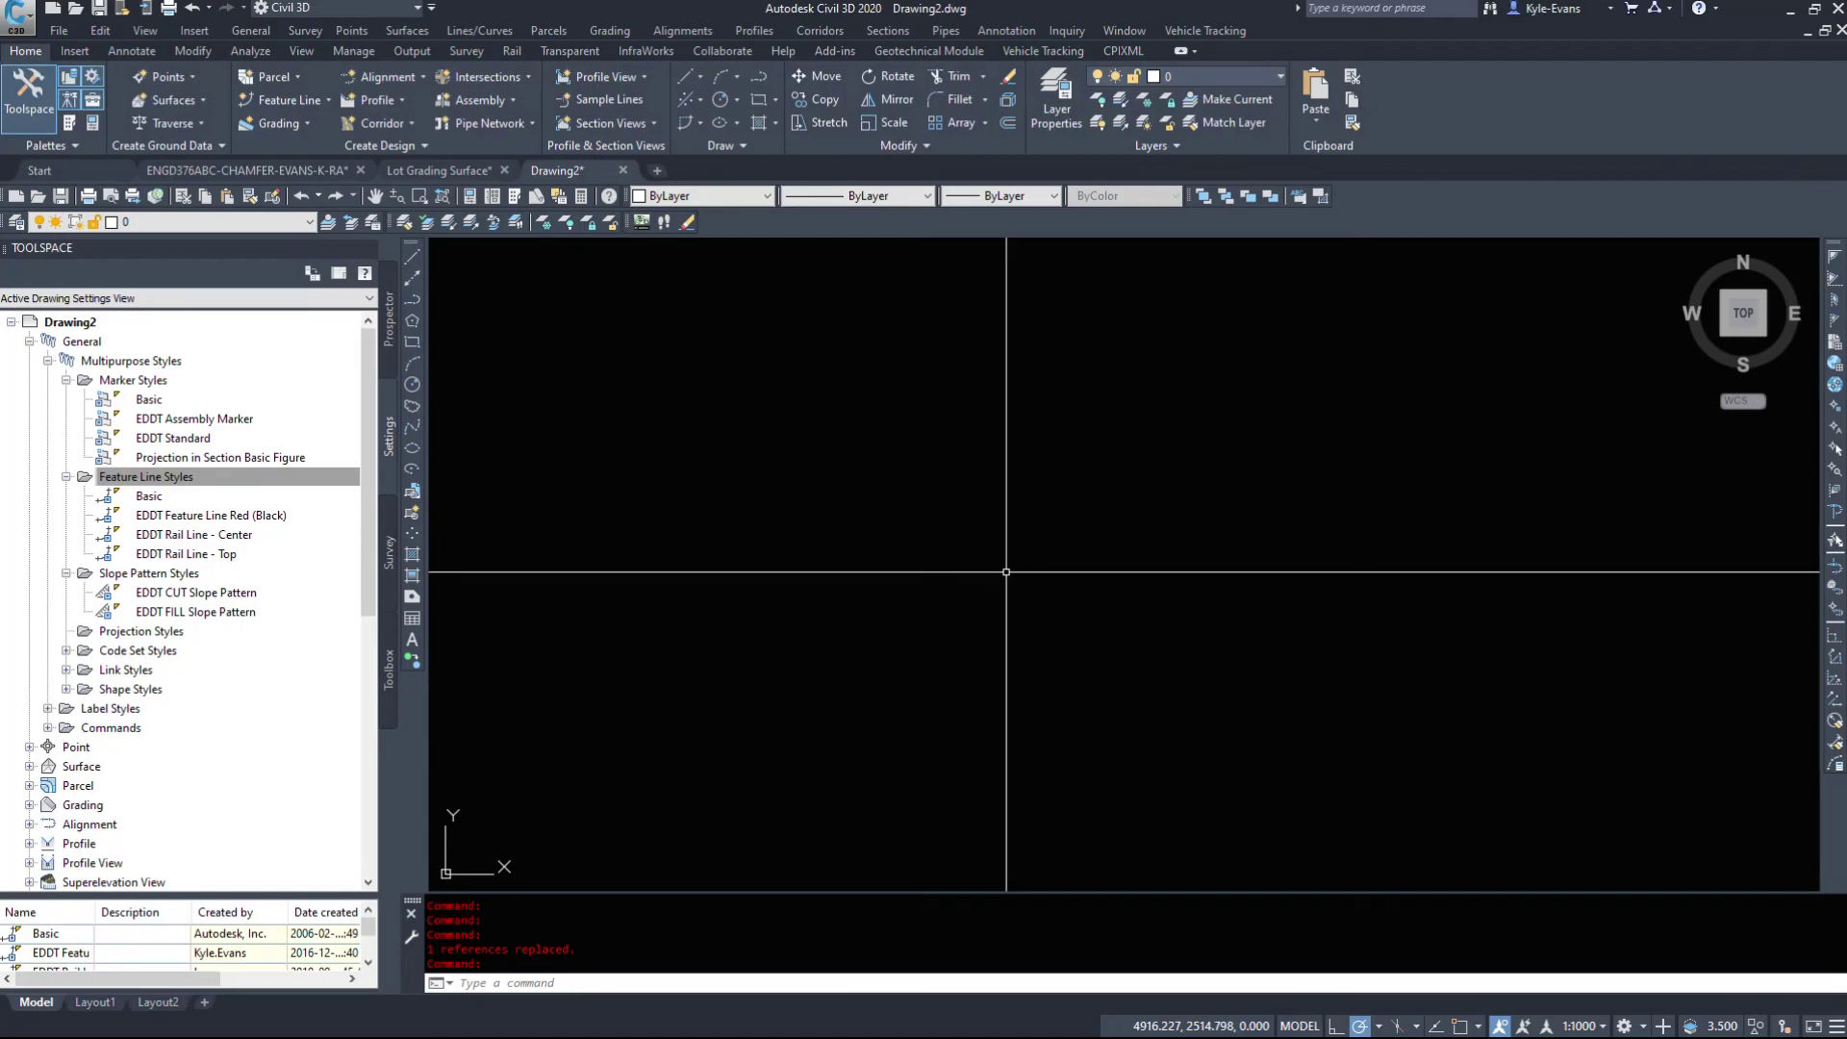